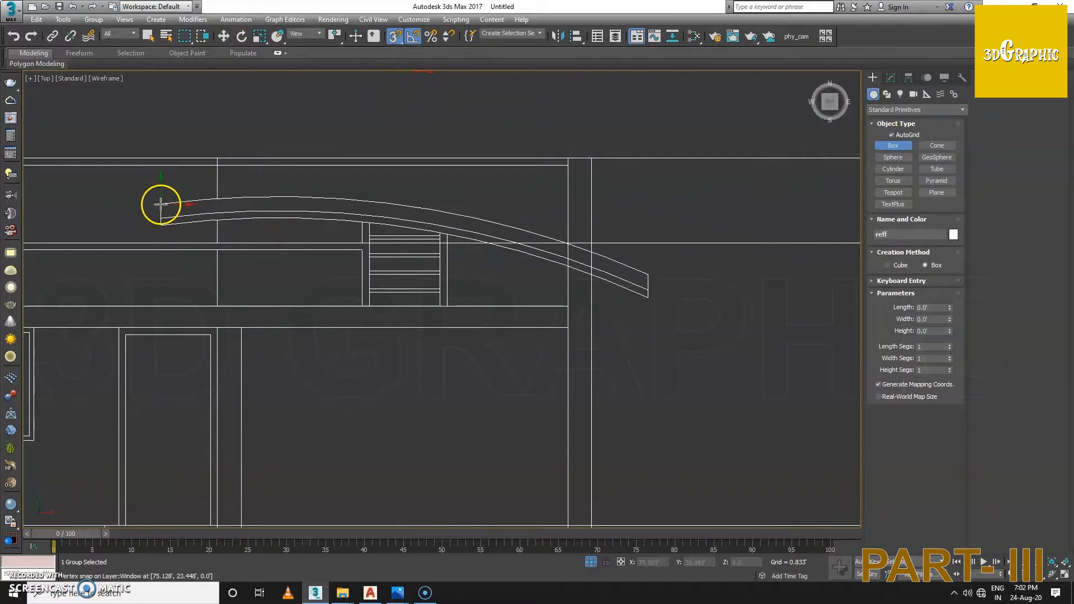
Step: Create a box spanning the curved roof outline, about 17.25' wide, 2.5' long and 1.47' high
{"action": "left_click_drag", "start_coordinate": [161, 203], "coordinate": [654, 280]}
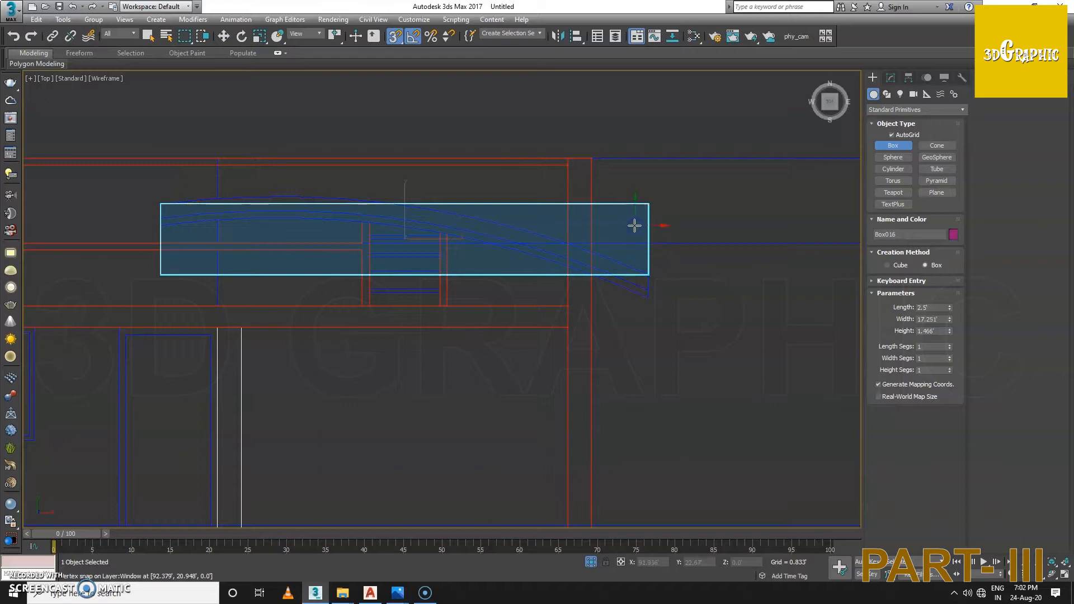
{"action": "key", "text": "p"}
{"action": "key", "text": "z"}
{"action": "middle_click_drag", "start_coordinate": [595, 263], "coordinate": [585, 277], "text": "alt"}
{"action": "middle_click_drag", "start_coordinate": [491, 330], "coordinate": [454, 319], "text": "alt"}
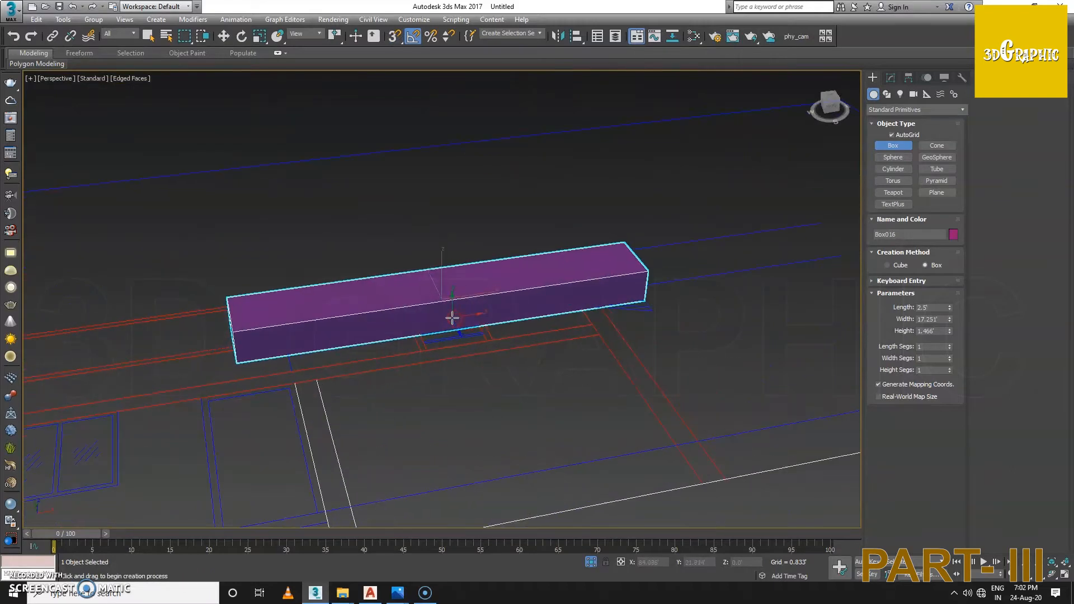
{"action": "key", "text": "t"}
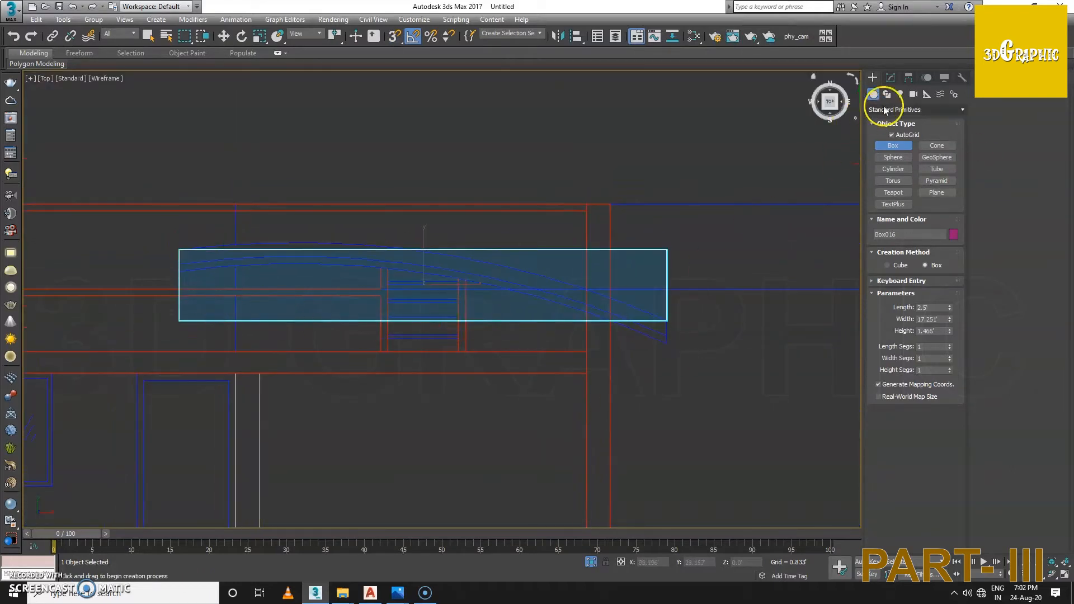
Step: Add an Edit Poly modifier to the new box
{"action": "left_click", "coordinate": [890, 77]}
{"action": "left_click", "coordinate": [918, 111]}
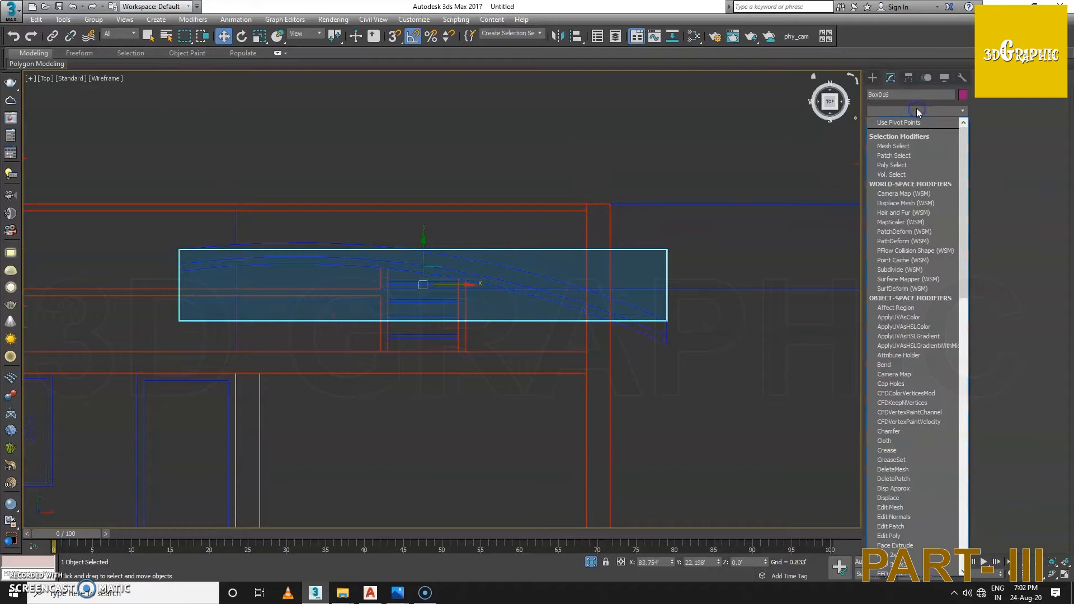
{"action": "key", "text": "e"}
{"action": "key", "text": "e"}
{"action": "key", "text": "e"}
{"action": "key", "text": "e"}
{"action": "key", "text": "Return"}
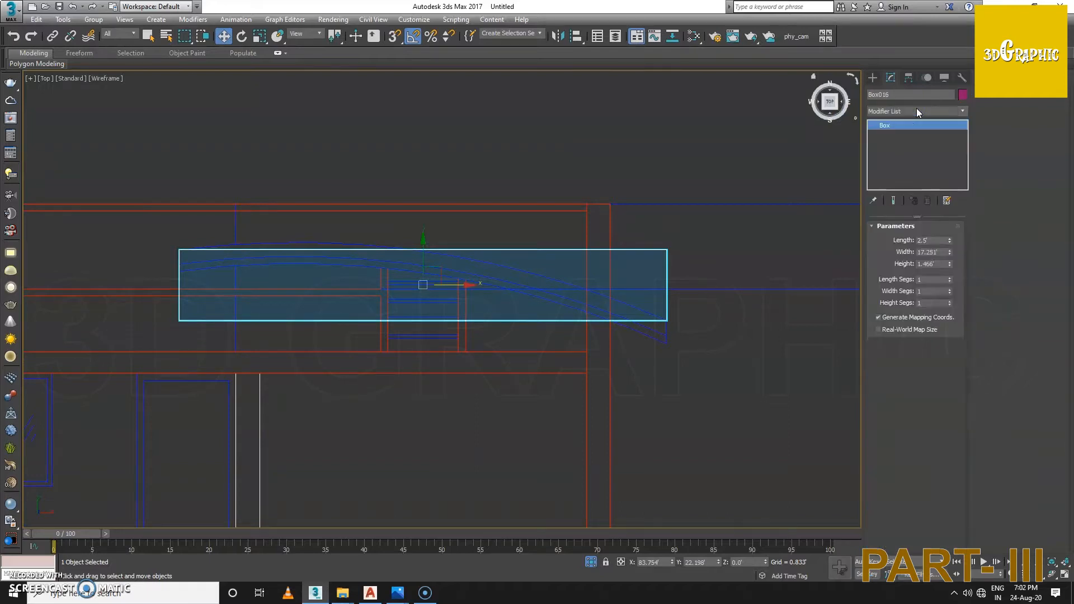
Step: Raise the box's lower vertices in the Top view to match the thickness between the arch's upper and middle lines
{"action": "key", "text": "1"}
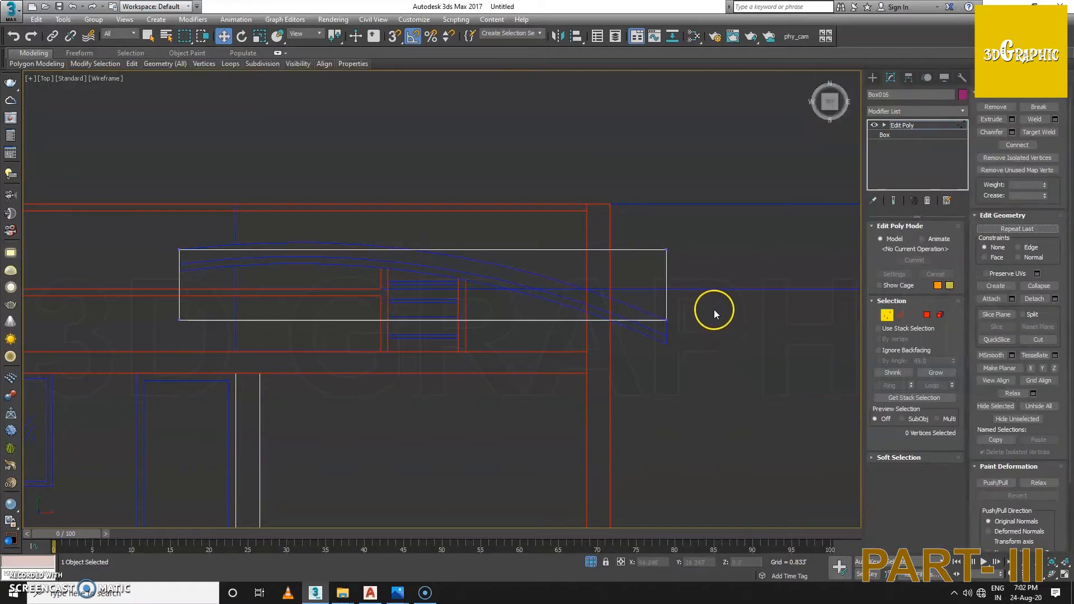
{"action": "left_click_drag", "start_coordinate": [314, 383], "coordinate": [315, 383]}
{"action": "left_click_drag", "start_coordinate": [421, 280], "coordinate": [434, 230]}
{"action": "scroll", "coordinate": [302, 257], "scroll_direction": "up", "scroll_amount": 2}
{"action": "scroll", "coordinate": [302, 257], "scroll_direction": "up", "scroll_amount": 3}
{"action": "middle_click_drag", "start_coordinate": [302, 257], "coordinate": [416, 312]}
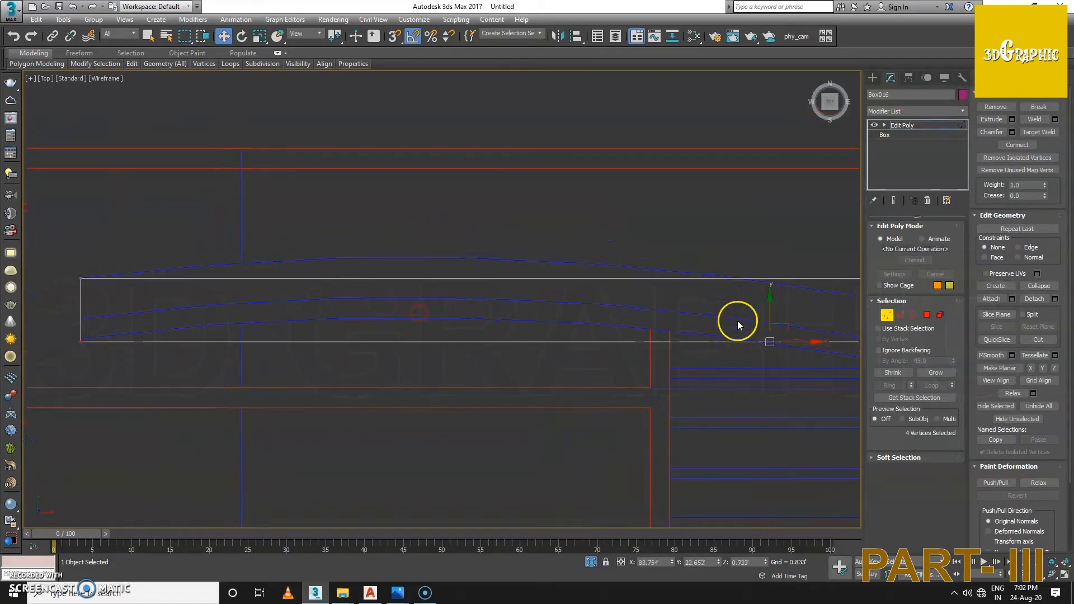
{"action": "left_click_drag", "start_coordinate": [772, 304], "coordinate": [772, 281]}
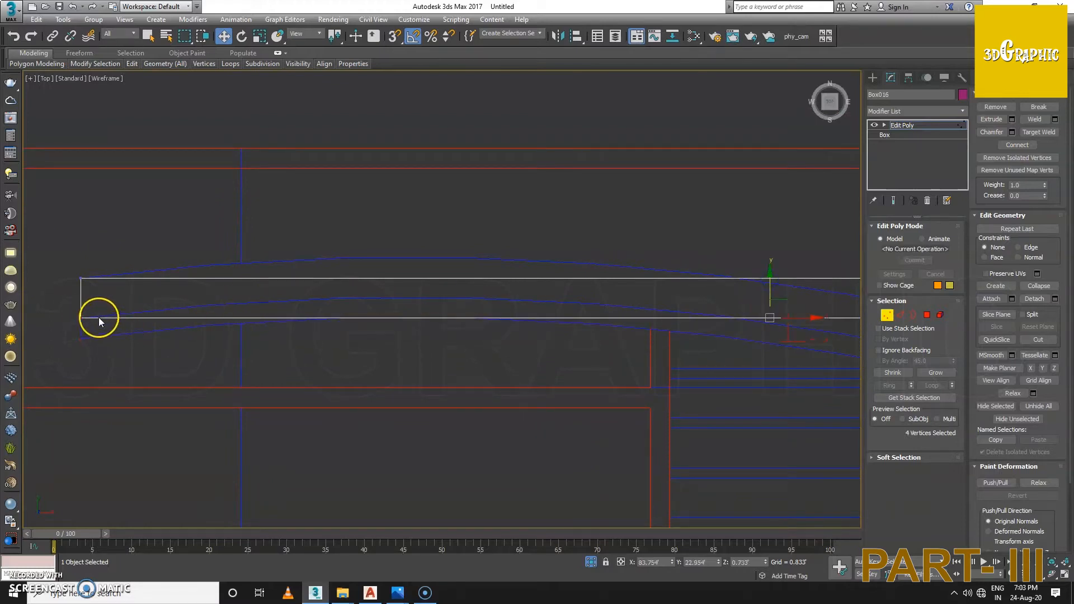
{"action": "middle_click_drag", "start_coordinate": [495, 334], "coordinate": [479, 340]}
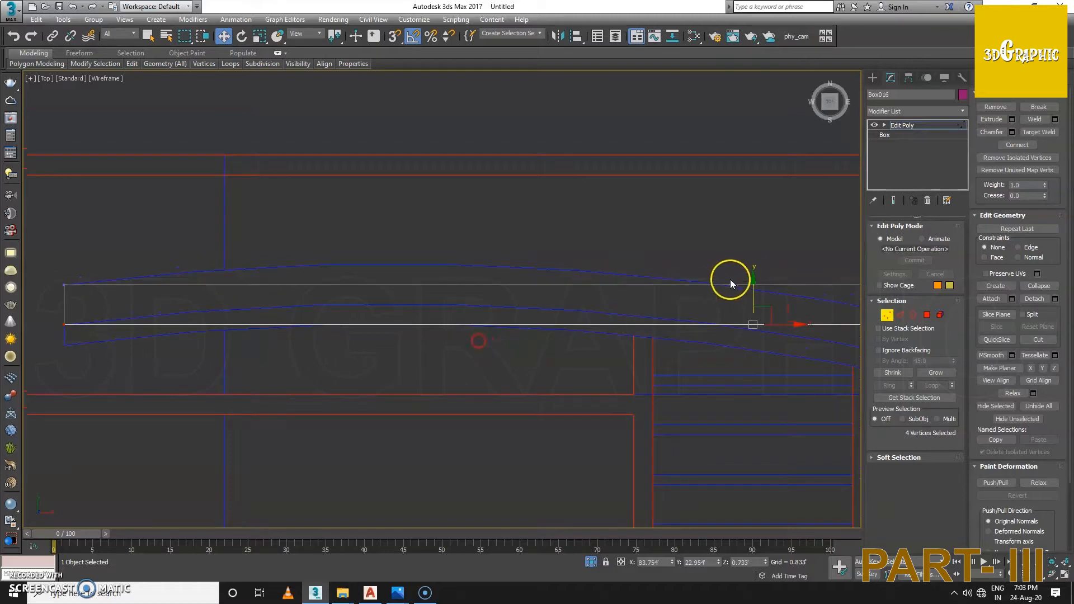
{"action": "mouse_move", "coordinate": [753, 288]}
{"action": "left_mouse_down"}
{"action": "mouse_move", "coordinate": [756, 276]}
{"action": "mouse_move", "coordinate": [757, 287]}
{"action": "left_mouse_up"}
Step: Move the vertices at the box's right end slightly outward, past the end of the arch outline
{"action": "scroll", "coordinate": [751, 293], "scroll_direction": "down", "scroll_amount": 3}
{"action": "middle_click_drag", "start_coordinate": [704, 307], "coordinate": [467, 335]}
{"action": "middle_click_drag", "start_coordinate": [744, 323], "coordinate": [508, 356]}
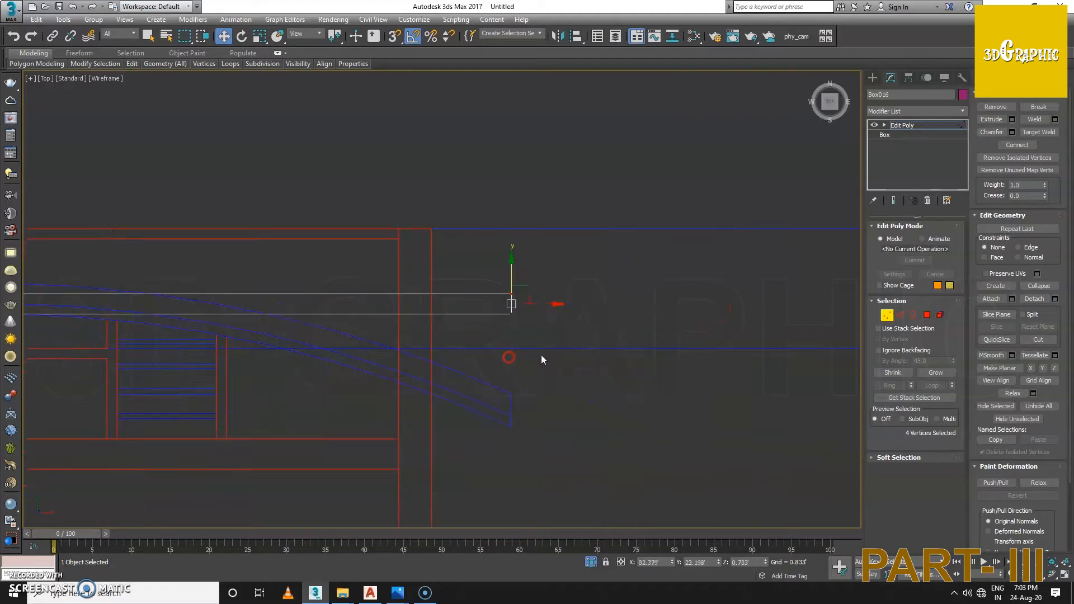
{"action": "mouse_move", "coordinate": [554, 306]}
{"action": "left_mouse_down"}
{"action": "mouse_move", "coordinate": [587, 306]}
{"action": "mouse_move", "coordinate": [560, 316]}
{"action": "left_mouse_up"}
Step: Select the box's top vertices in the Perspective view and raise them to a Z height of about 7.4'
{"action": "scroll", "coordinate": [523, 325], "scroll_direction": "down", "scroll_amount": 5}
{"action": "middle_click_drag", "start_coordinate": [488, 329], "coordinate": [470, 307]}
{"action": "key", "text": "p"}
{"action": "left_click_drag", "start_coordinate": [90, 191], "coordinate": [700, 259]}
{"action": "left_click_drag", "start_coordinate": [435, 212], "coordinate": [432, 84]}
{"action": "middle_click_drag", "start_coordinate": [414, 168], "coordinate": [385, 270]}
Step: Connect the box's four lengthwise edges with 10 segments and leave edge editing
{"action": "key", "text": "t"}
{"action": "scroll", "coordinate": [441, 294], "scroll_direction": "up", "scroll_amount": 4}
{"action": "middle_click_drag", "start_coordinate": [395, 317], "coordinate": [390, 316]}
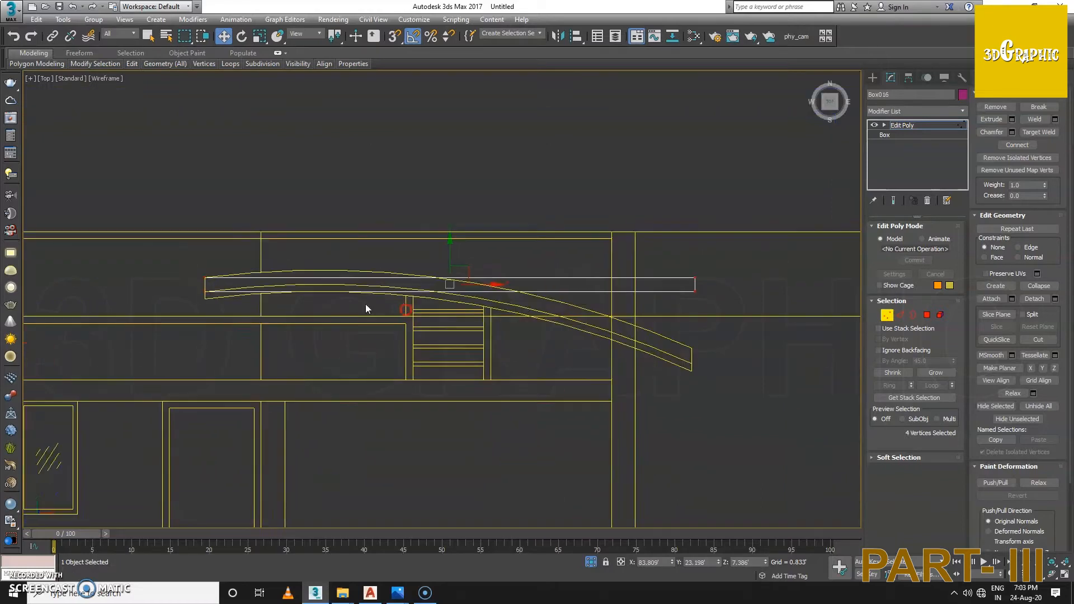
{"action": "left_click", "coordinate": [889, 316]}
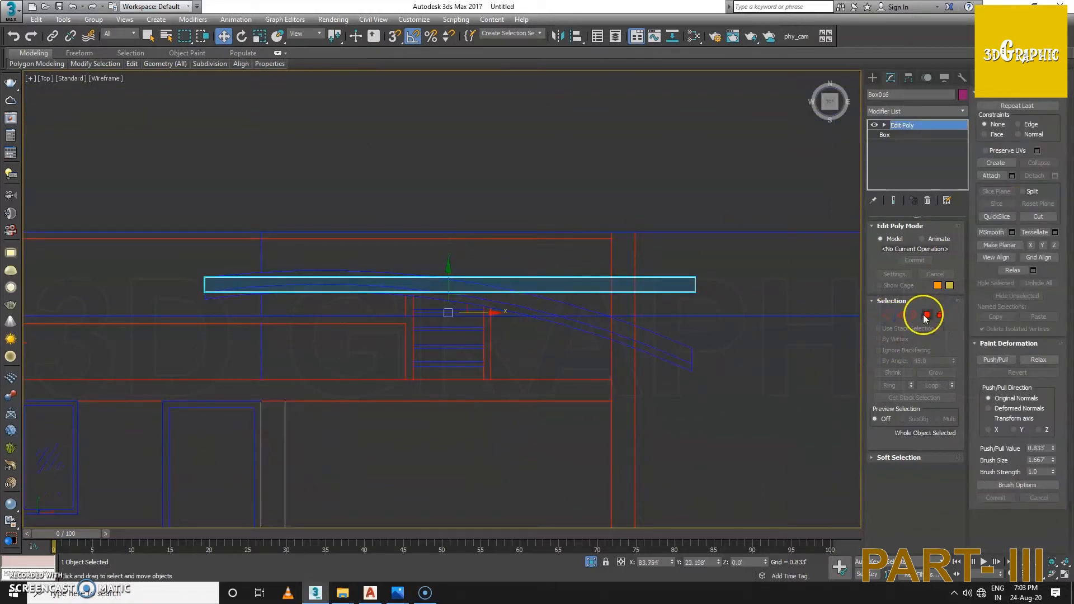
{"action": "left_click", "coordinate": [900, 315]}
{"action": "left_click_drag", "start_coordinate": [391, 224], "coordinate": [467, 420]}
{"action": "right_click", "coordinate": [444, 284]}
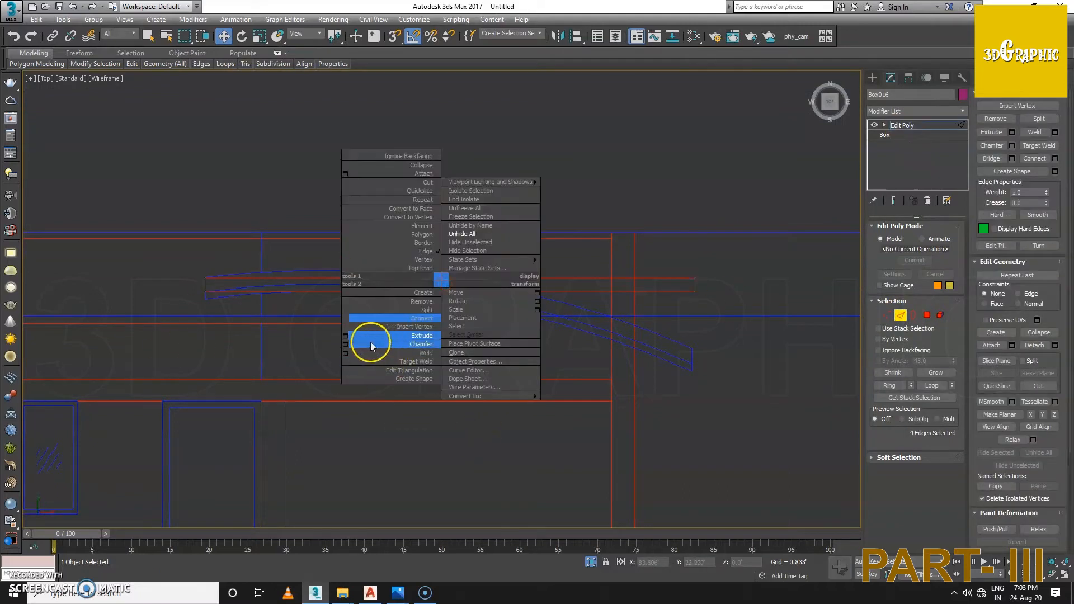
{"action": "left_click", "coordinate": [347, 318]}
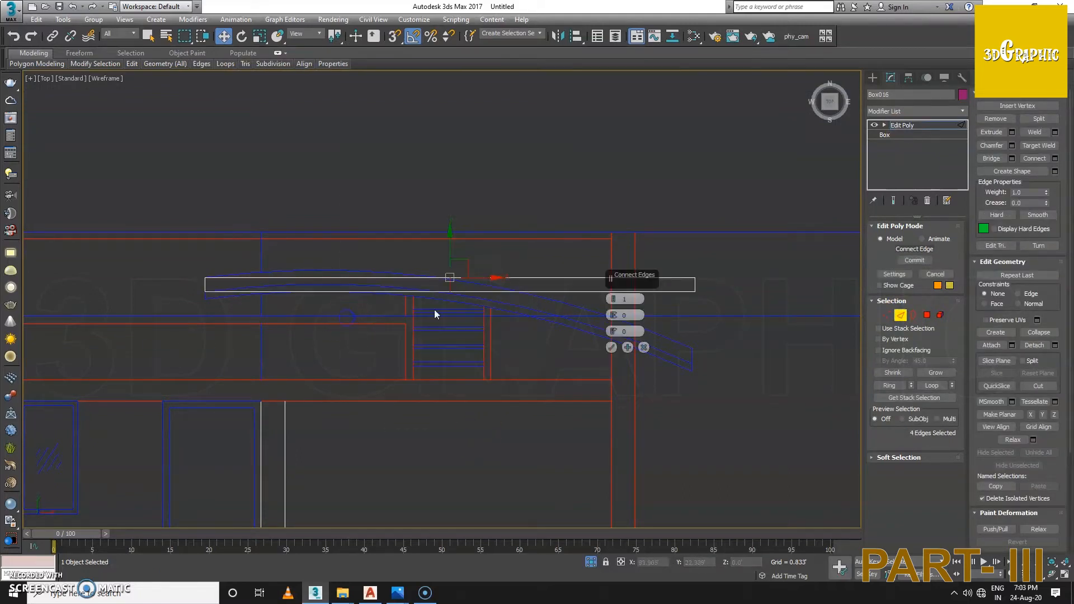
{"action": "left_click", "coordinate": [614, 299]}
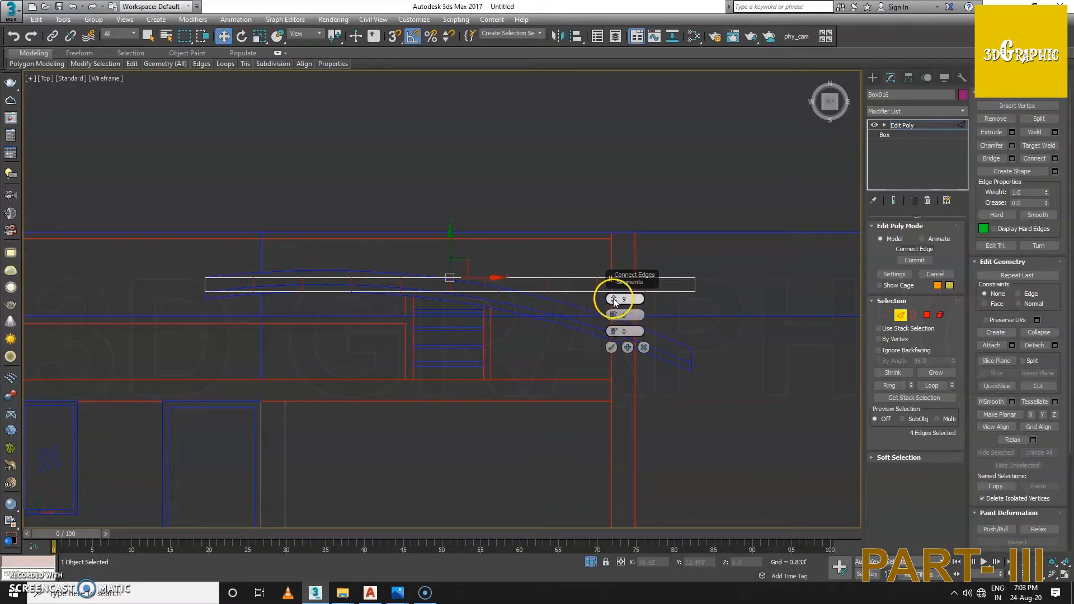
{"action": "left_click", "coordinate": [611, 348]}
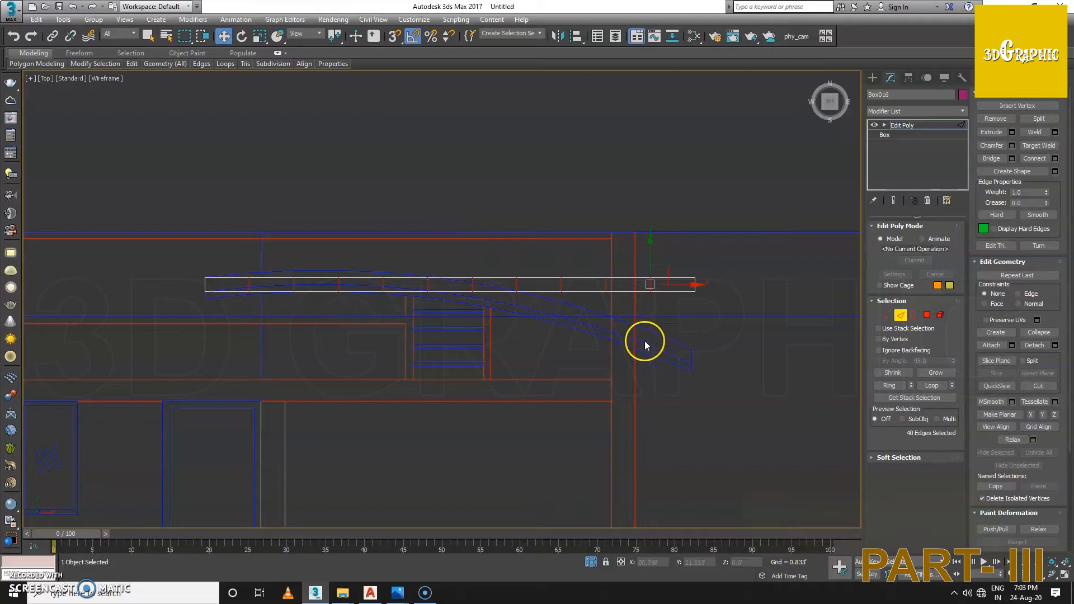
{"action": "left_click", "coordinate": [900, 314]}
Step: Add a Bend modifier on the X axis with direction 90 and an angle of 41
{"action": "left_click", "coordinate": [913, 111]}
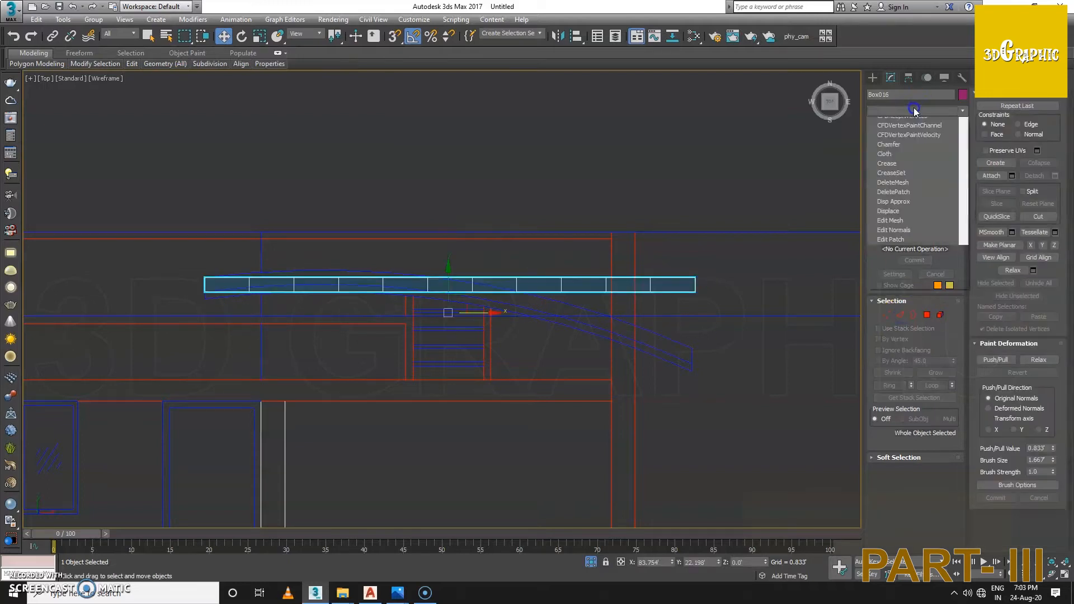
{"action": "key", "text": "b"}
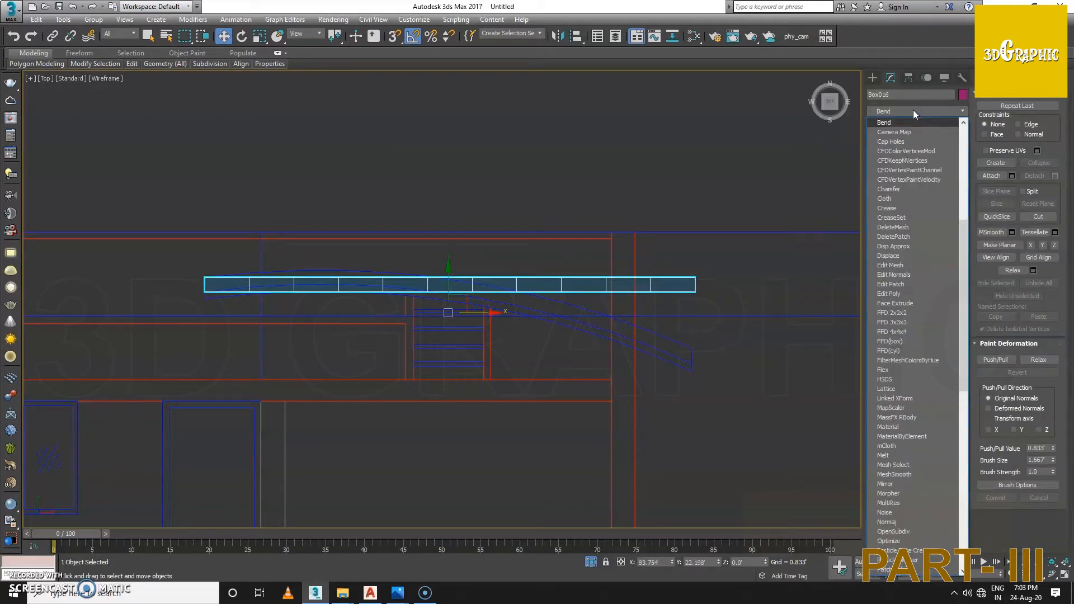
{"action": "key", "text": "Return"}
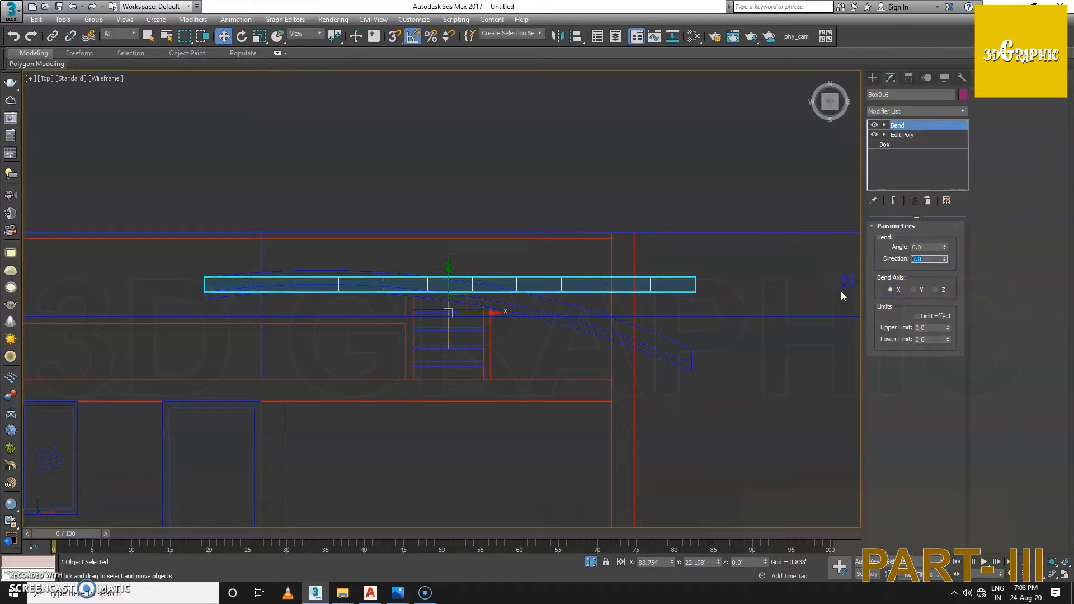
{"action": "type", "text": "90"}
{"action": "key", "text": "Return"}
{"action": "left_click_drag", "start_coordinate": [945, 248], "coordinate": [973, 201]}
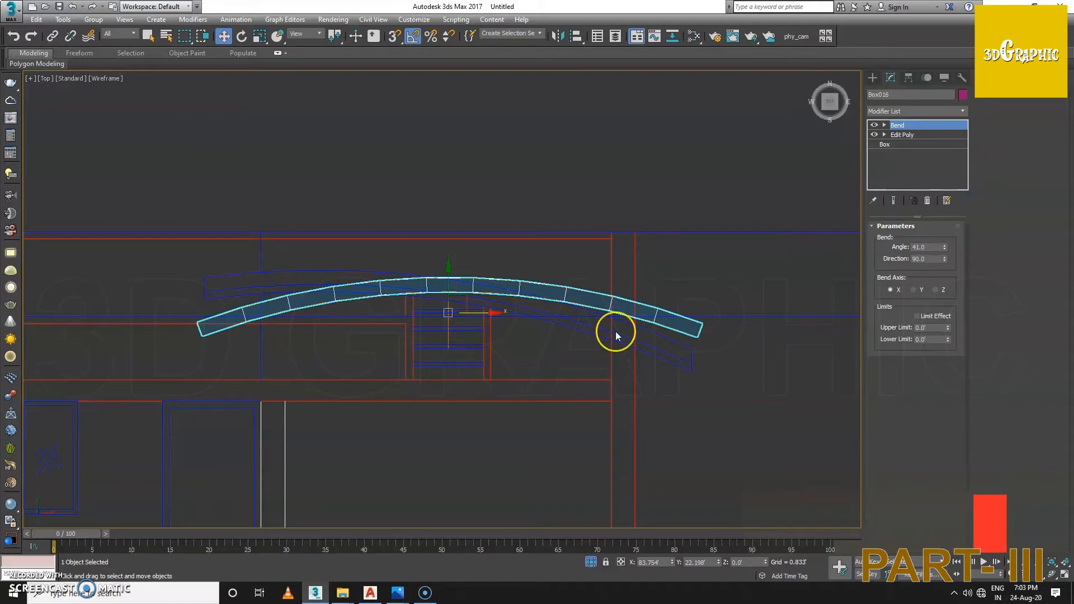
Step: Shift the Bend gizmo slightly left along X and return to the whole modifier
{"action": "left_click", "coordinate": [884, 125]}
{"action": "left_click", "coordinate": [902, 135]}
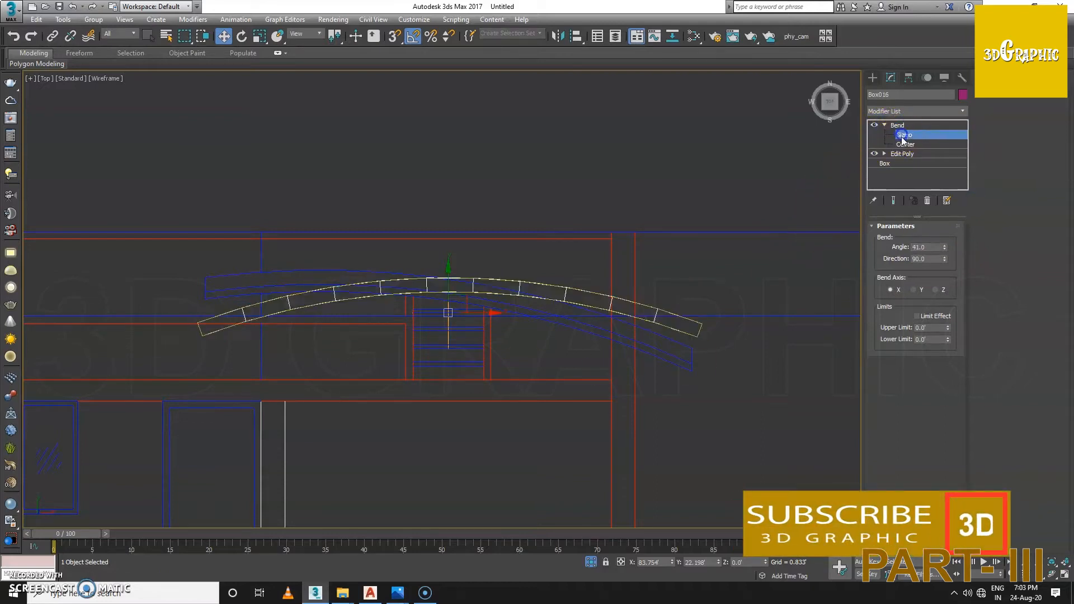
{"action": "mouse_move", "coordinate": [486, 314]}
{"action": "left_mouse_down"}
{"action": "mouse_move", "coordinate": [425, 311]}
{"action": "mouse_move", "coordinate": [484, 312]}
{"action": "mouse_move", "coordinate": [471, 312]}
{"action": "left_mouse_up"}
{"action": "left_click", "coordinate": [892, 126]}
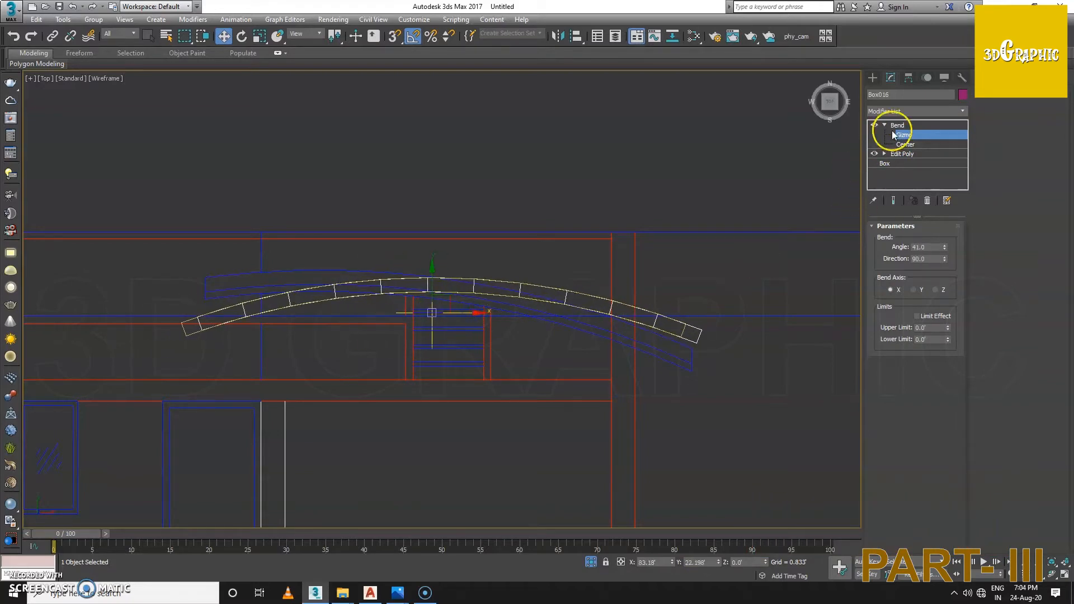
Step: Rotate the bent box clockwise to follow the slope of the roof arch, with angle snap turned off
{"action": "key", "text": "e"}
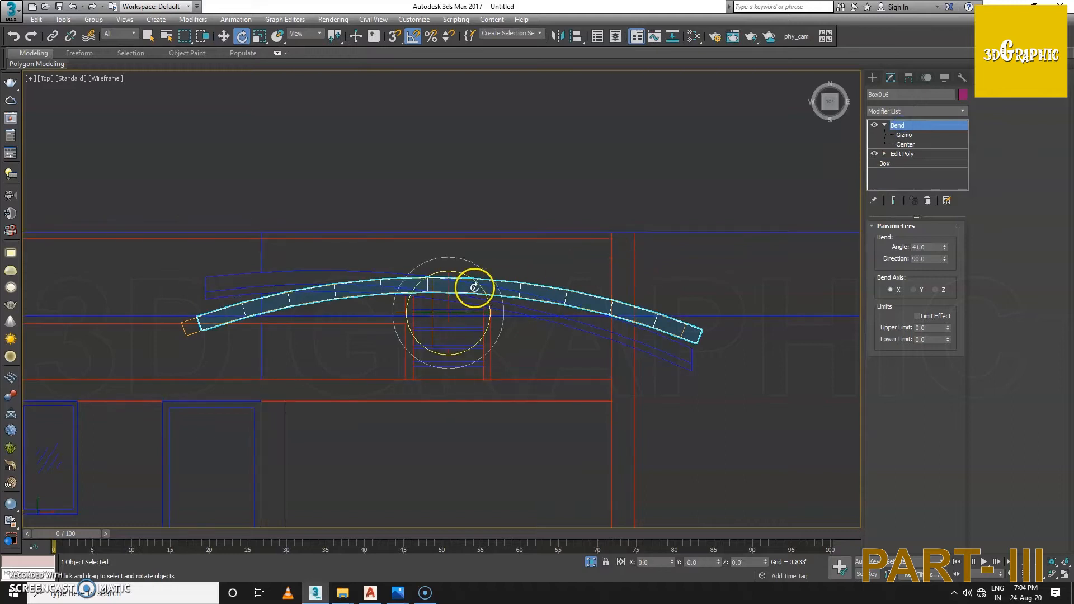
{"action": "left_click_drag", "start_coordinate": [476, 286], "coordinate": [488, 284]}
{"action": "left_click", "coordinate": [416, 42]}
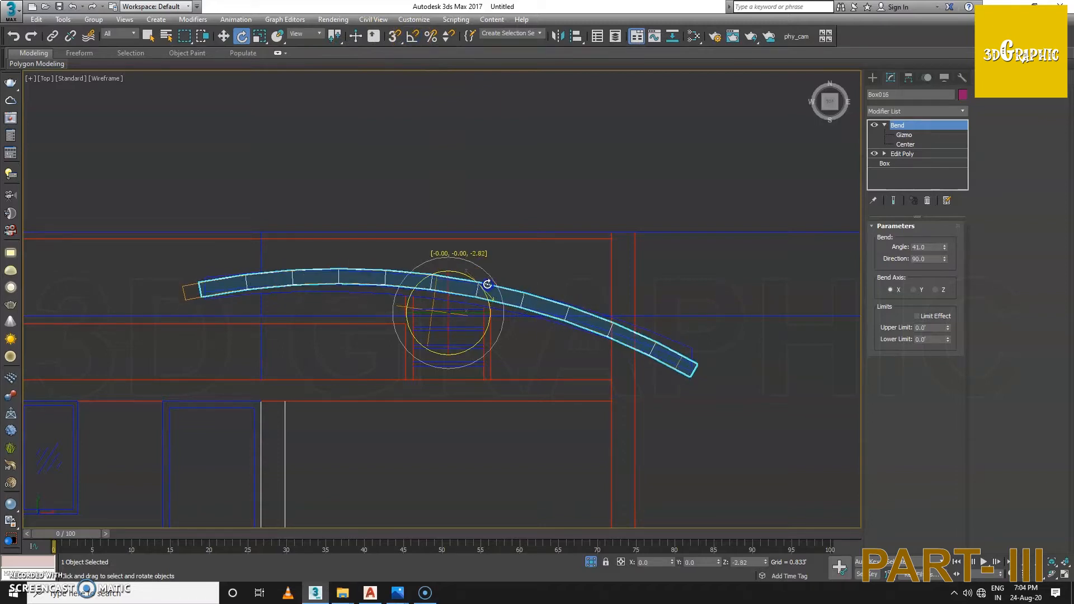
Step: Move the Bend gizmo back to the right along X and reduce the bend angle to 34.5
{"action": "left_click", "coordinate": [902, 136]}
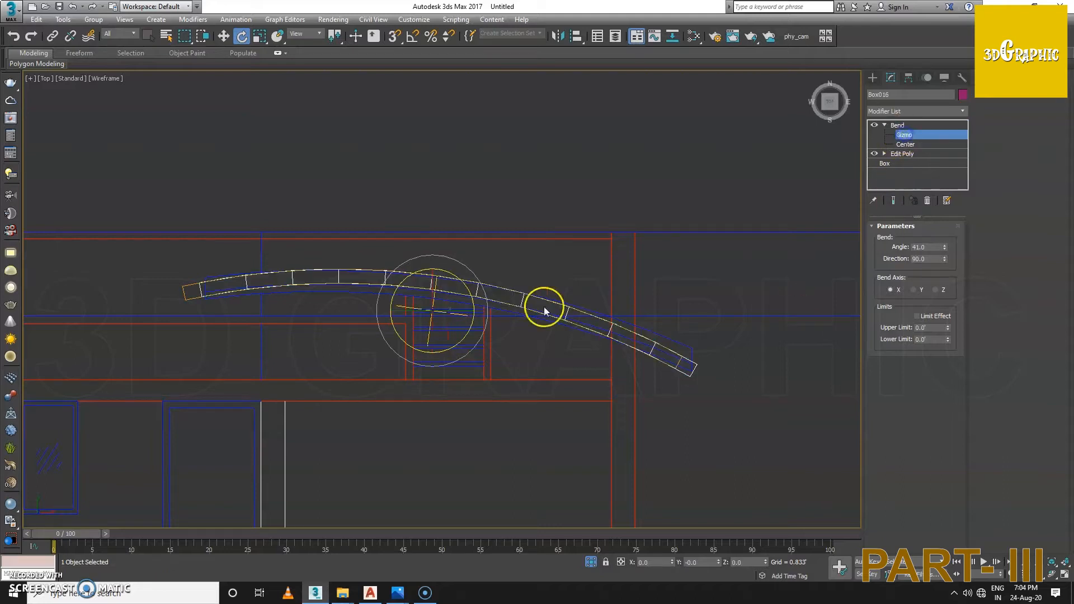
{"action": "key", "text": "w"}
{"action": "mouse_move", "coordinate": [461, 312]}
{"action": "left_mouse_down"}
{"action": "mouse_move", "coordinate": [477, 312]}
{"action": "mouse_move", "coordinate": [448, 312]}
{"action": "mouse_move", "coordinate": [470, 312]}
{"action": "left_mouse_up"}
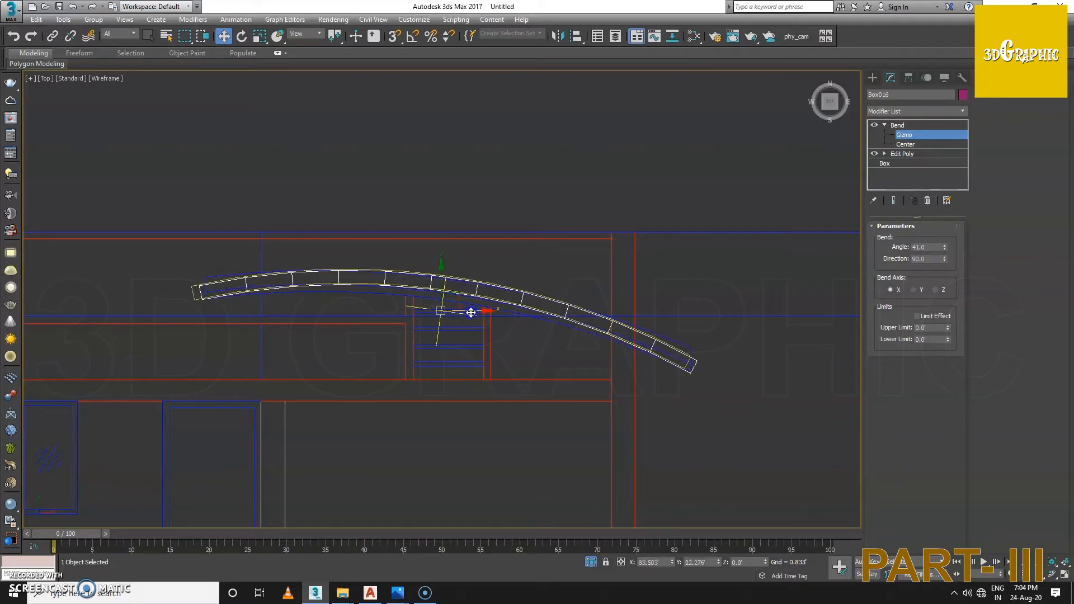
{"action": "left_click_drag", "start_coordinate": [946, 249], "coordinate": [950, 254]}
Step: Examine how closely the bent box follows the arch outline from end to end
{"action": "scroll", "coordinate": [369, 326], "scroll_direction": "up", "scroll_amount": 4}
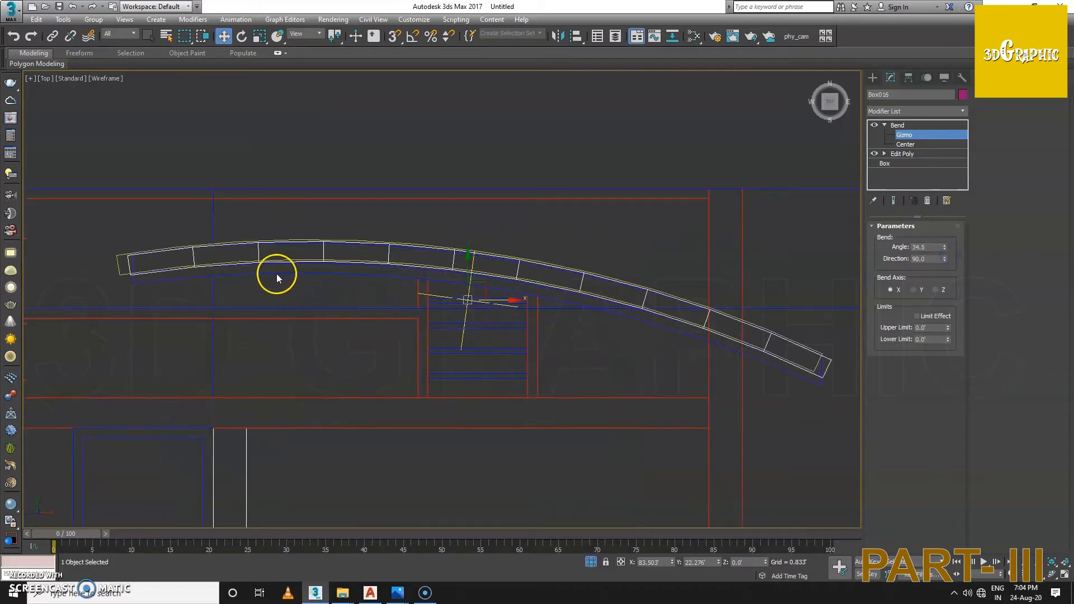
{"action": "middle_click_drag", "start_coordinate": [203, 269], "coordinate": [532, 297]}
{"action": "middle_click_drag", "start_coordinate": [686, 281], "coordinate": [323, 238]}
{"action": "middle_click_drag", "start_coordinate": [783, 305], "coordinate": [434, 259]}
{"action": "middle_click_drag", "start_coordinate": [273, 229], "coordinate": [590, 279]}
{"action": "middle_click_drag", "start_coordinate": [196, 253], "coordinate": [435, 258]}
{"action": "scroll", "coordinate": [420, 258], "scroll_direction": "down", "scroll_amount": 2}
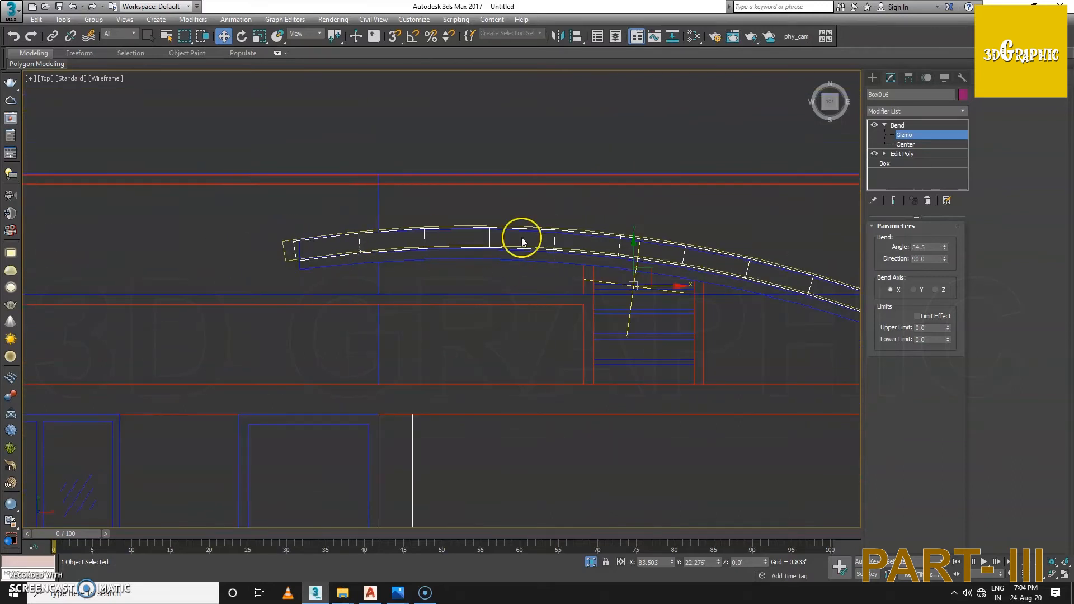
{"action": "left_click", "coordinate": [884, 125]}
{"action": "left_click", "coordinate": [897, 125]}
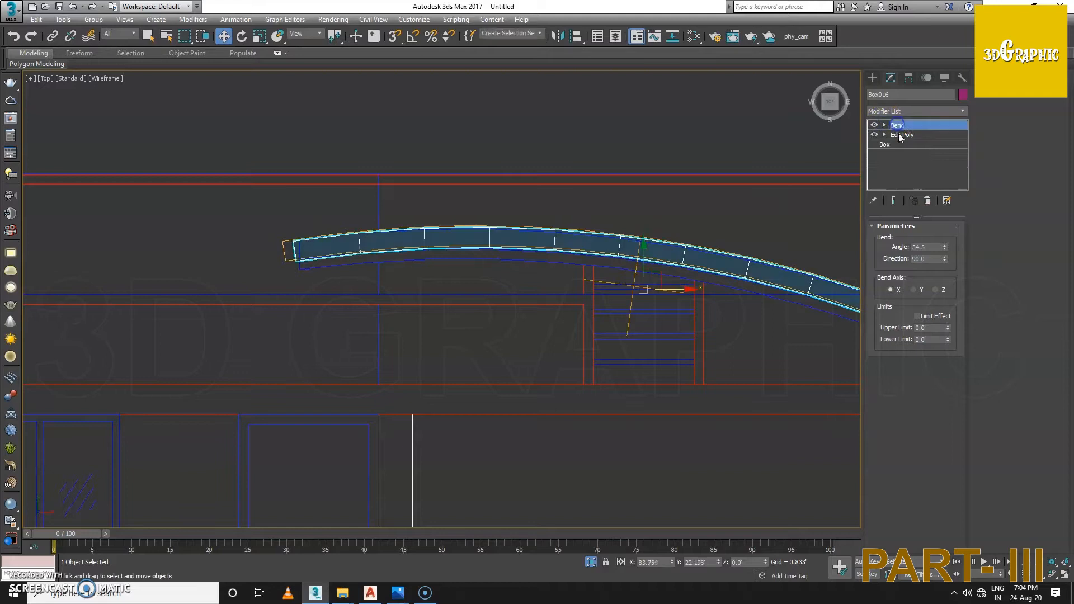
{"action": "middle_click_drag", "start_coordinate": [602, 247], "coordinate": [543, 259]}
{"action": "scroll", "coordinate": [590, 288], "scroll_direction": "down", "scroll_amount": 2}
{"action": "scroll", "coordinate": [582, 291], "scroll_direction": "down", "scroll_amount": 2}
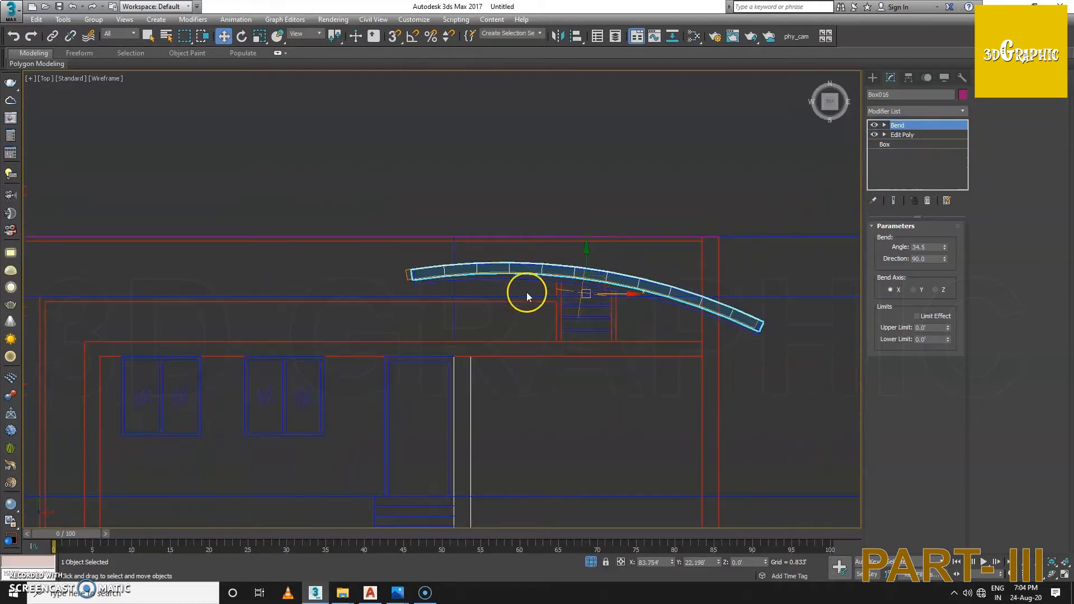
{"action": "scroll", "coordinate": [420, 280], "scroll_direction": "up", "scroll_amount": 5}
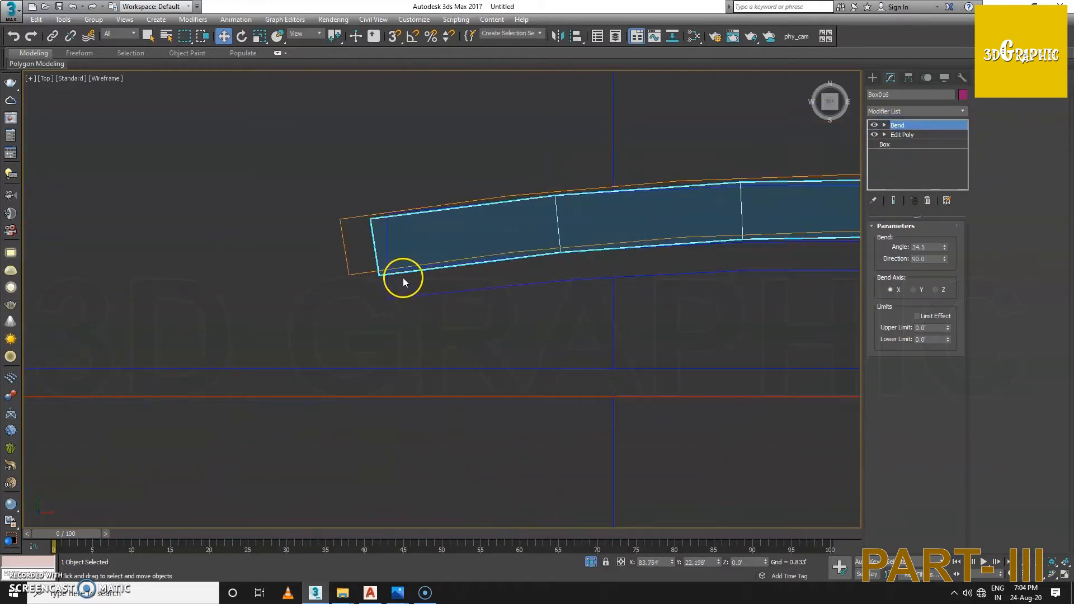
Step: Add a second Edit Poly modifier above Bend, working in the Perspective view
{"action": "key", "text": "p"}
{"action": "middle_click_drag", "start_coordinate": [432, 317], "coordinate": [543, 276], "text": "alt"}
{"action": "left_click", "coordinate": [923, 111]}
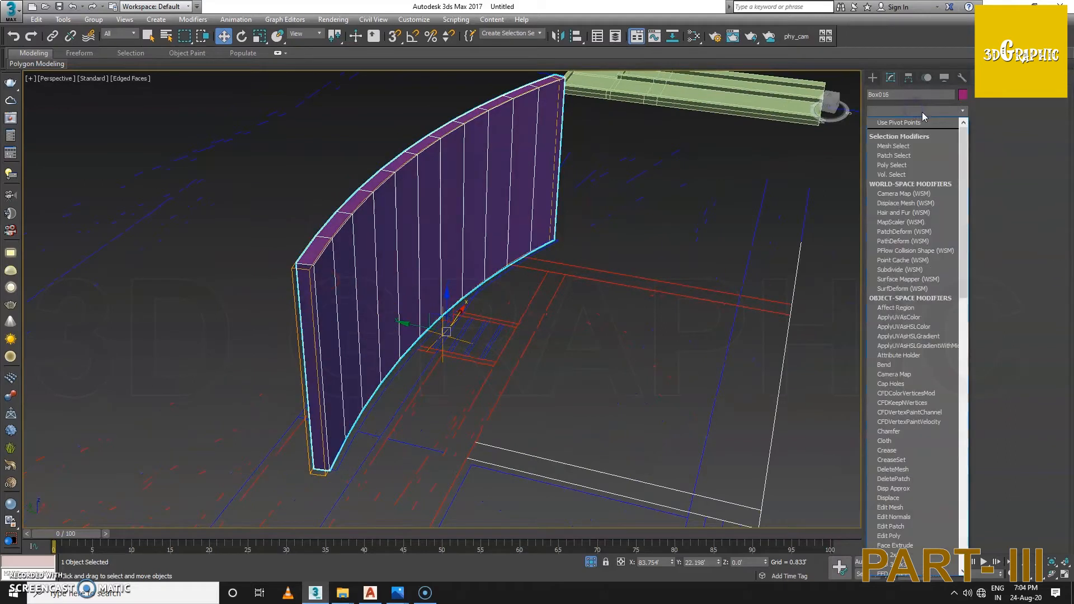
{"action": "key", "text": "e"}
{"action": "key", "text": "e"}
{"action": "key", "text": "e"}
{"action": "key", "text": "e"}
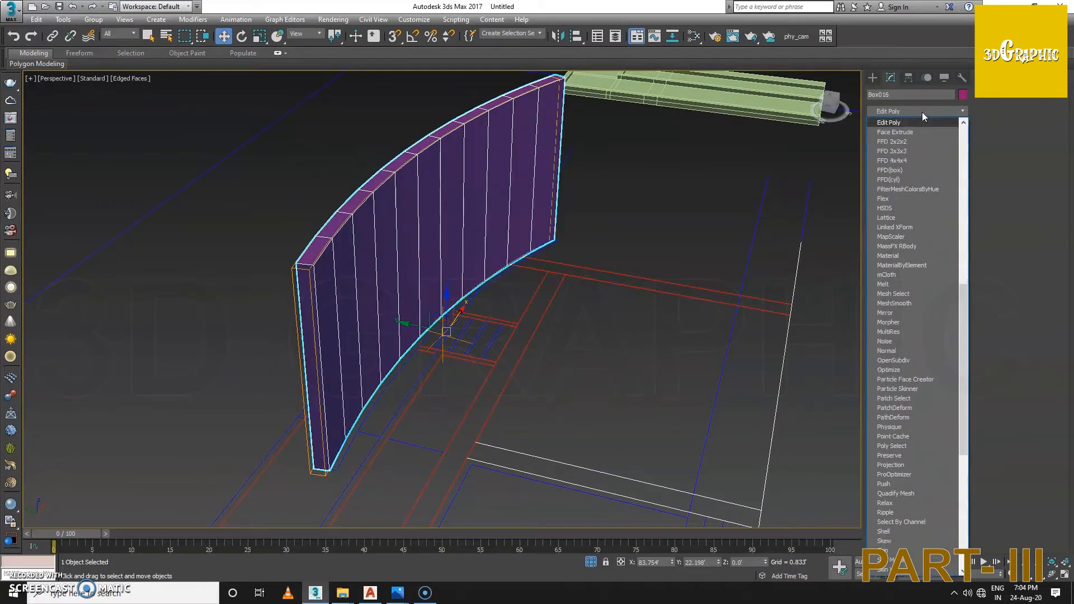
{"action": "key", "text": "Return"}
Step: Select the whole segmented broad face of the curved box as polygons, using By Angle at 45.0 and turning that option off again
{"action": "left_click", "coordinate": [927, 315]}
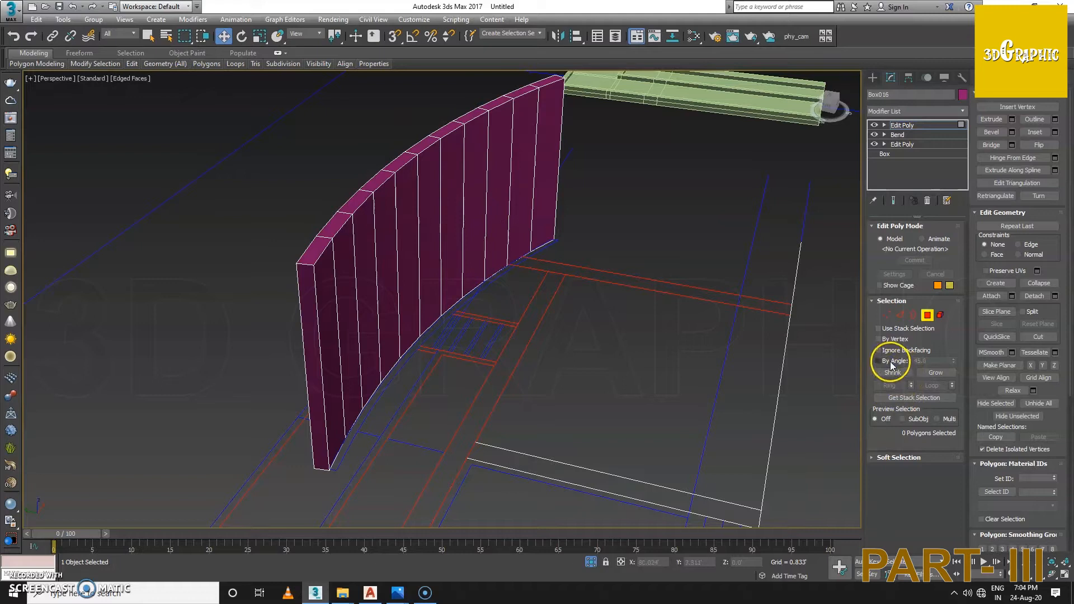
{"action": "left_click", "coordinate": [401, 226]}
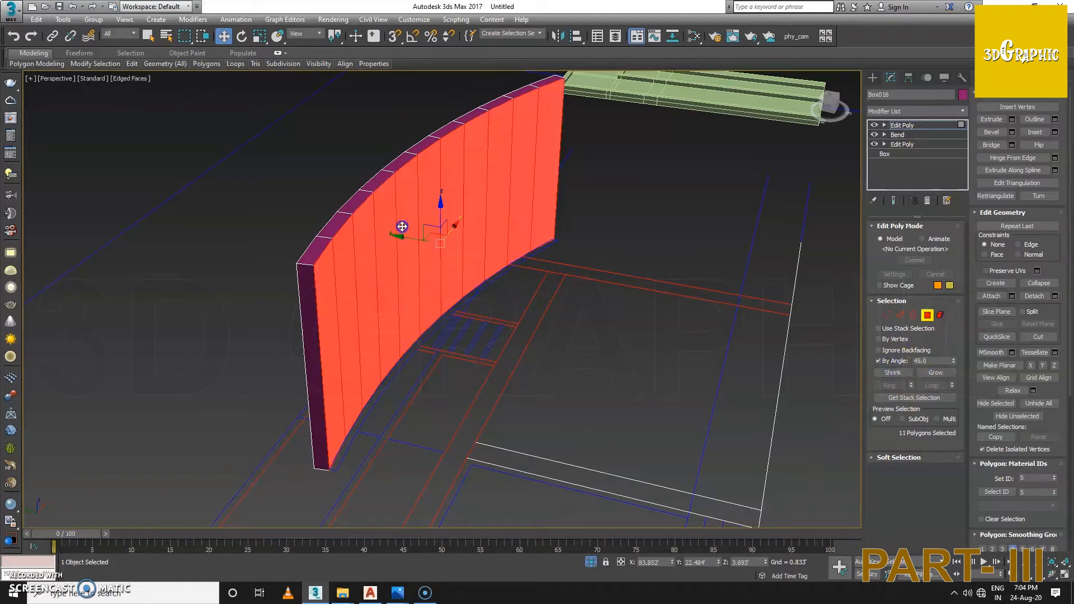
{"action": "left_click", "coordinate": [880, 362]}
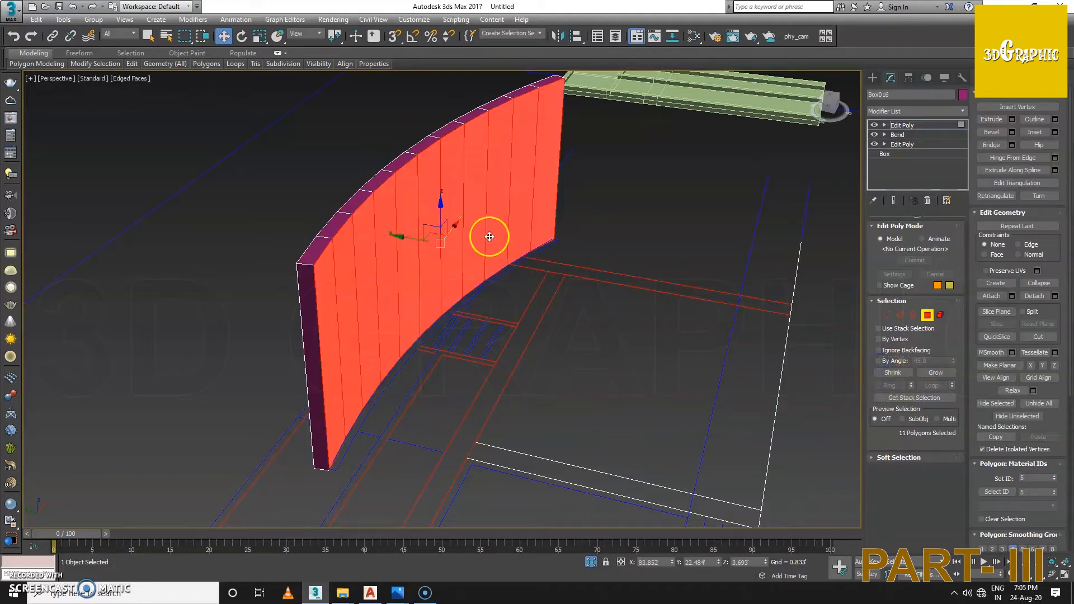
Step: Inset the selected curved-face polygons as one group to leave a narrow border around the edge
{"action": "right_click", "coordinate": [469, 216]}
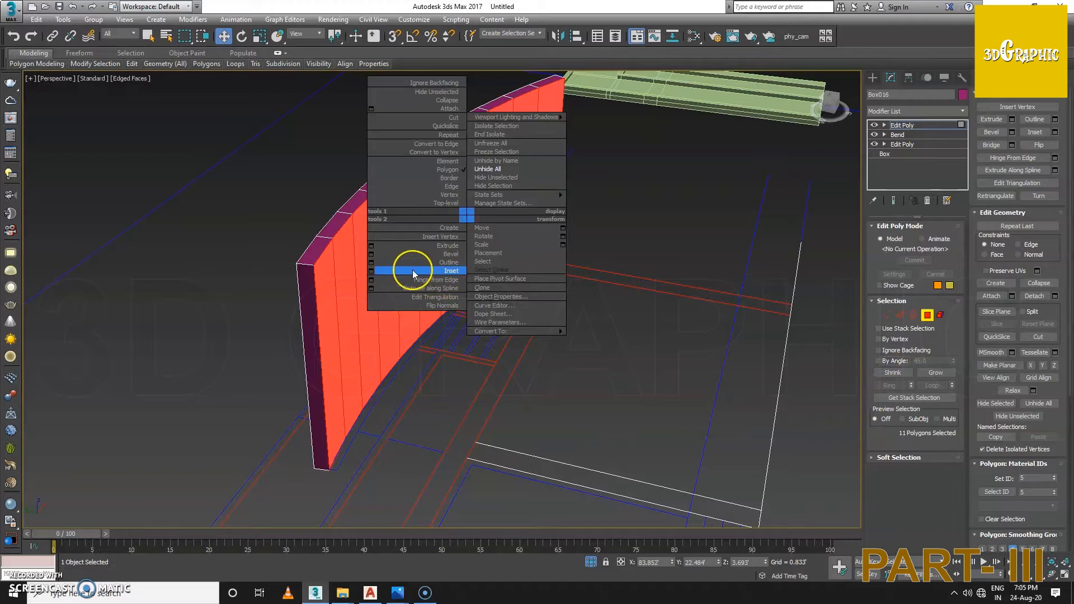
{"action": "left_click", "coordinate": [371, 270]}
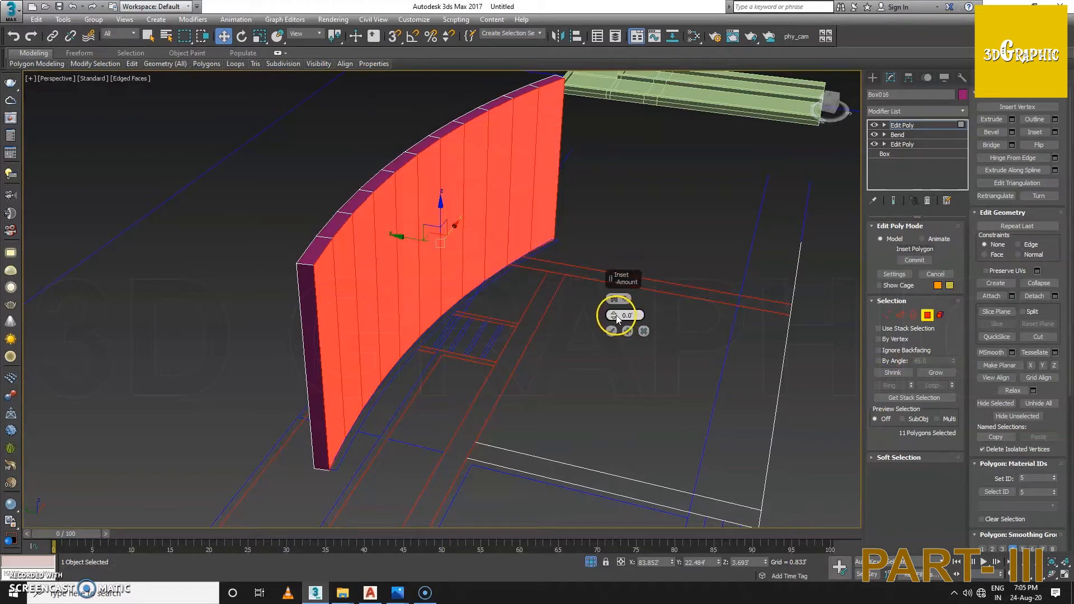
{"action": "left_click_drag", "start_coordinate": [616, 331], "coordinate": [614, 283]}
{"action": "middle_click_drag", "start_coordinate": [364, 283], "coordinate": [228, 211], "text": "alt"}
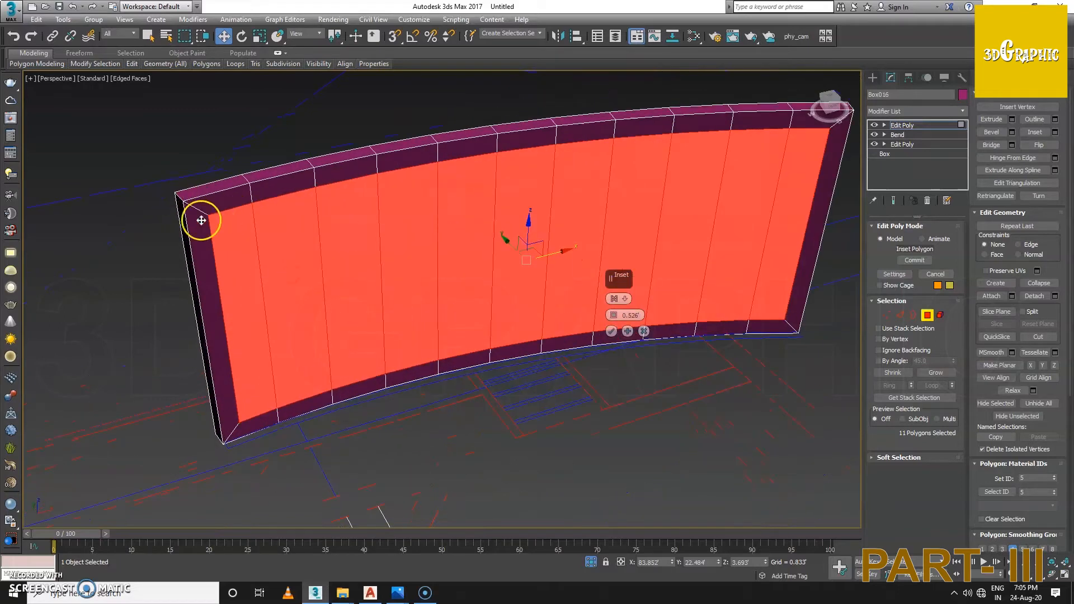
{"action": "left_click_drag", "start_coordinate": [614, 315], "coordinate": [614, 323]}
{"action": "left_click", "coordinate": [611, 331]}
Step: Extrude the inset polygons outward by slightly more than 0.212' to form a raised step
{"action": "middle_click_drag", "start_coordinate": [300, 242], "coordinate": [360, 238], "text": "alt"}
{"action": "scroll", "coordinate": [360, 238], "scroll_direction": "up", "scroll_amount": 2}
{"action": "right_click", "coordinate": [359, 230]}
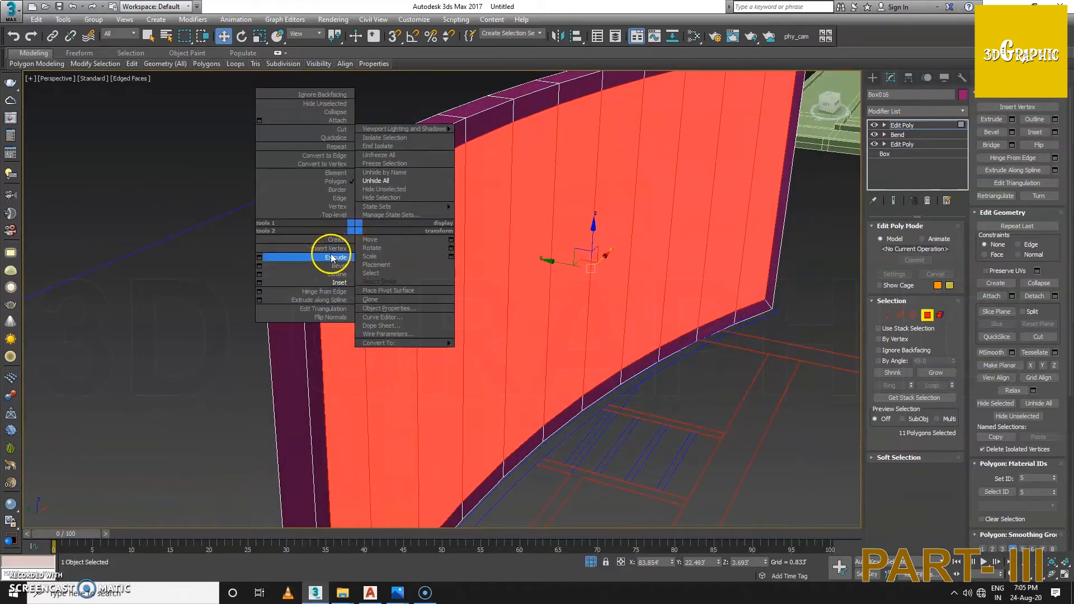
{"action": "left_click", "coordinate": [260, 257]}
{"action": "left_click_drag", "start_coordinate": [632, 318], "coordinate": [619, 302]}
{"action": "middle_click_drag", "start_coordinate": [619, 302], "coordinate": [359, 351], "text": "alt"}
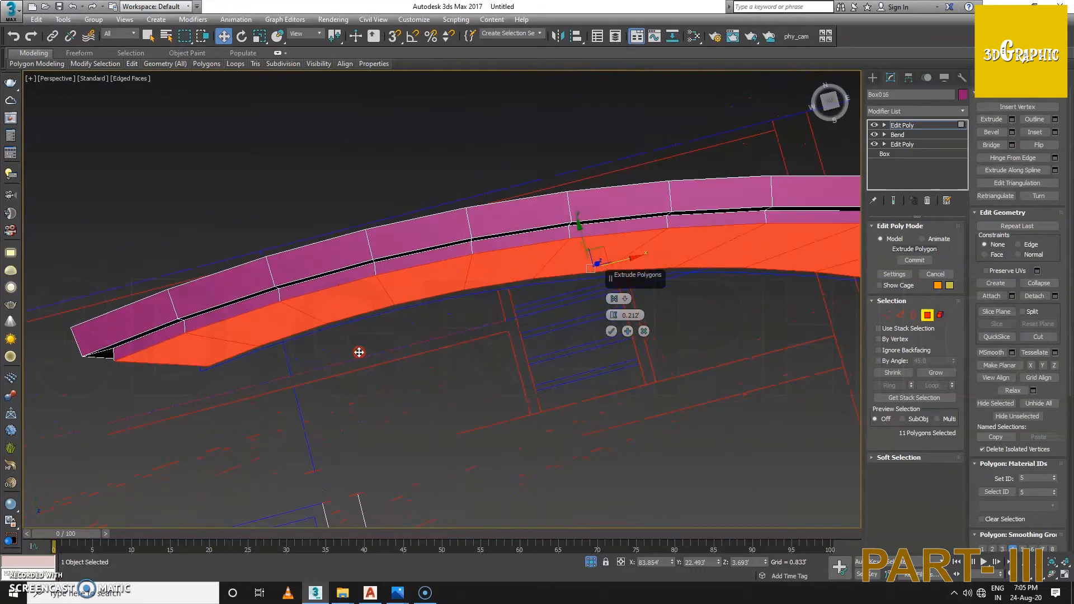
{"action": "left_click_drag", "start_coordinate": [614, 315], "coordinate": [614, 312]}
{"action": "left_click", "coordinate": [612, 330]}
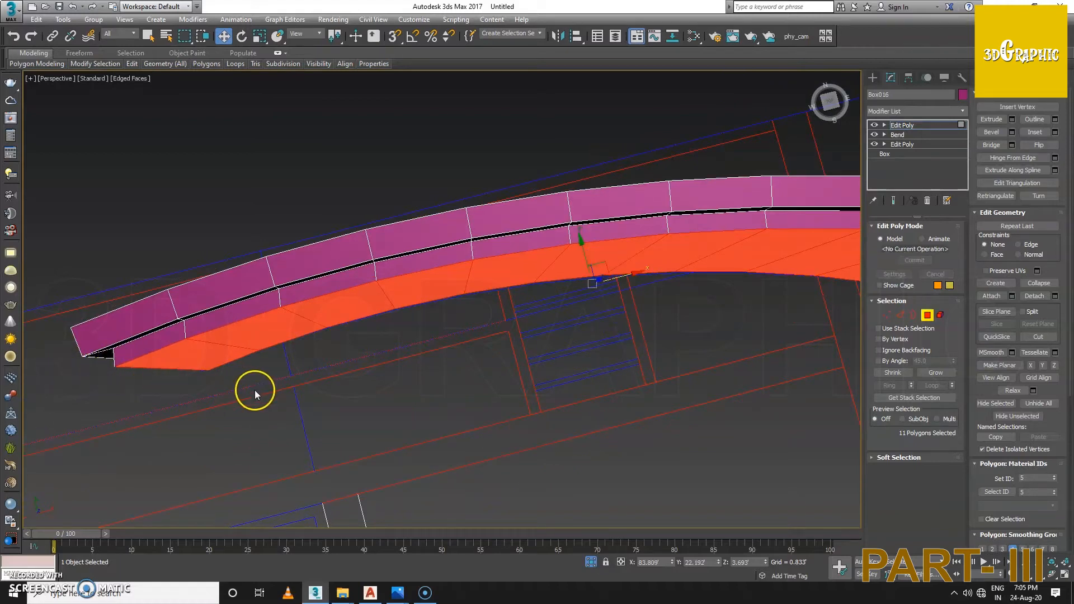
Step: Scale the extruded polygons down slightly, check them against the arch outline in the Top view, and leave polygon editing
{"action": "key", "text": "r"}
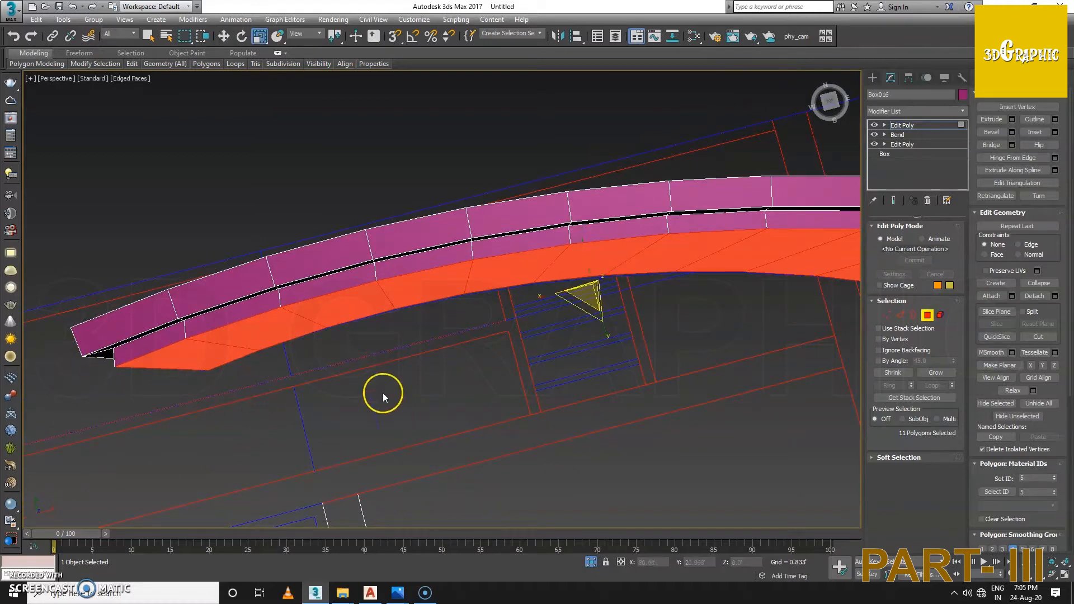
{"action": "left_click", "coordinate": [593, 295]}
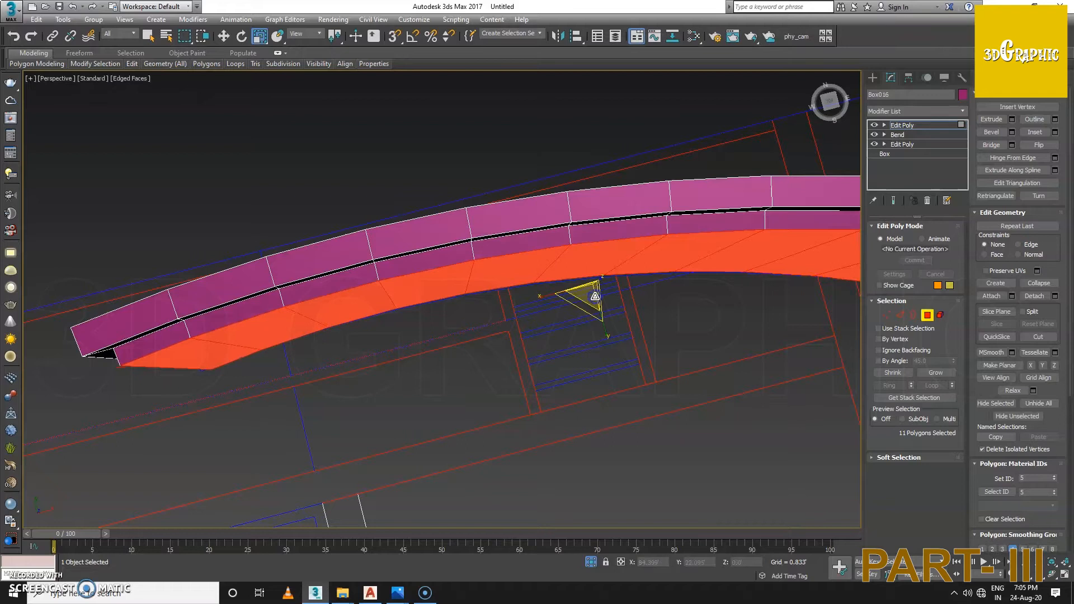
{"action": "key", "text": "t"}
{"action": "scroll", "coordinate": [470, 316], "scroll_direction": "down", "scroll_amount": 6}
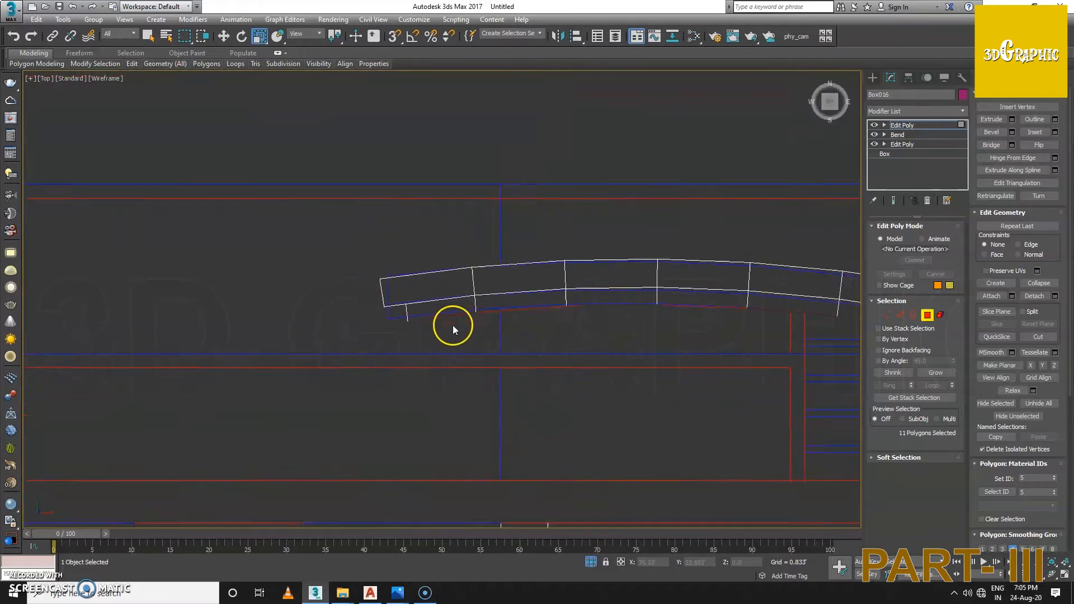
{"action": "middle_click_drag", "start_coordinate": [376, 315], "coordinate": [475, 336]}
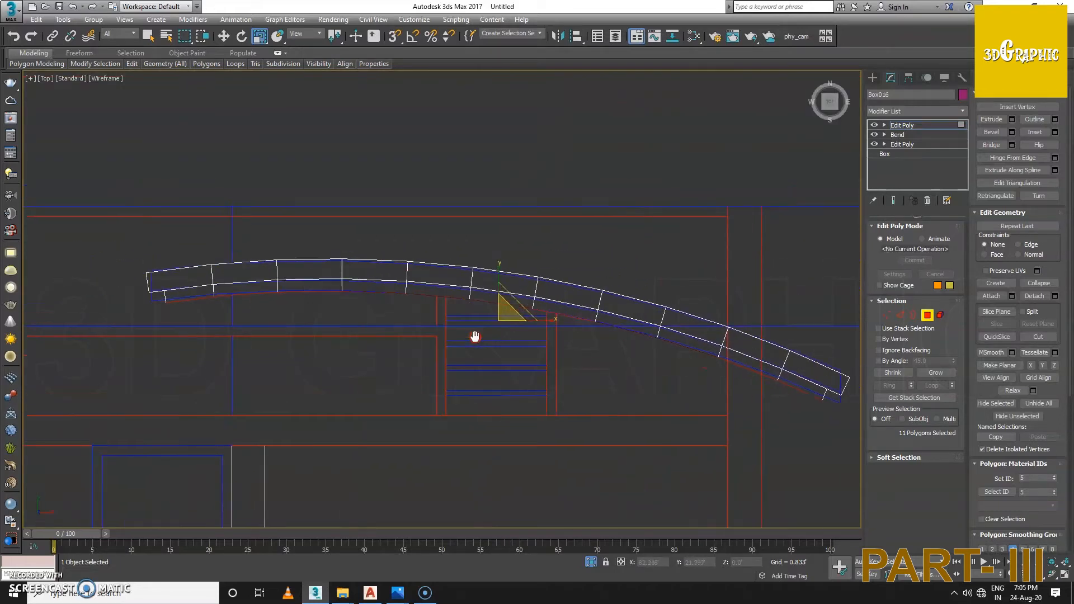
{"action": "left_click", "coordinate": [928, 316]}
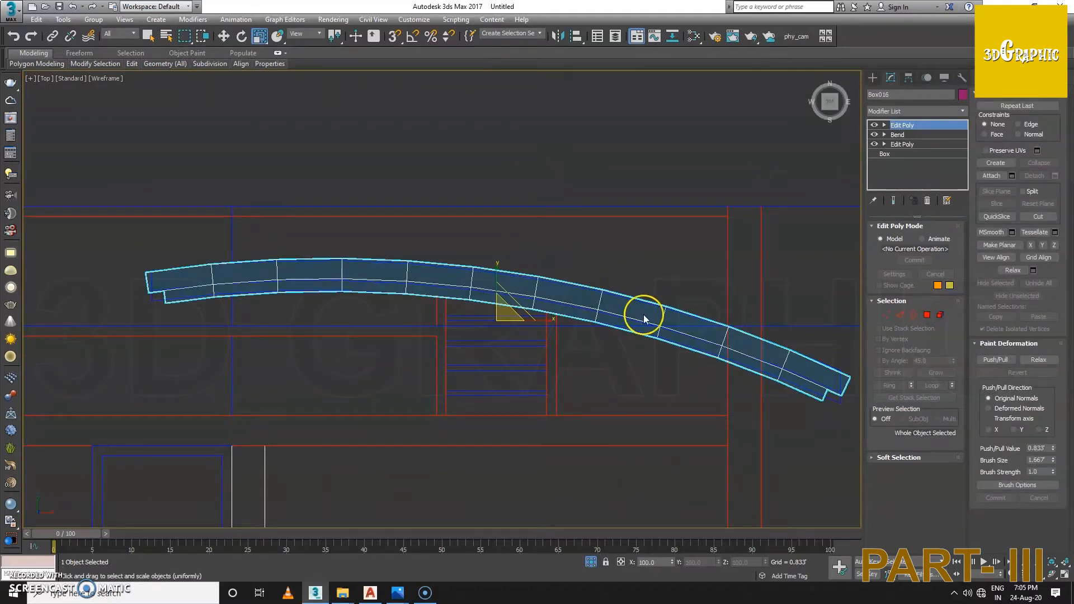
Step: Move the curved roof along X in the Perspective view onto the blue box at the end of the green L-shaped facade
{"action": "key", "text": "p"}
{"action": "key", "text": "w"}
{"action": "scroll", "coordinate": [569, 345], "scroll_direction": "down", "scroll_amount": 5}
{"action": "middle_click_drag", "start_coordinate": [563, 352], "coordinate": [504, 329], "text": "alt"}
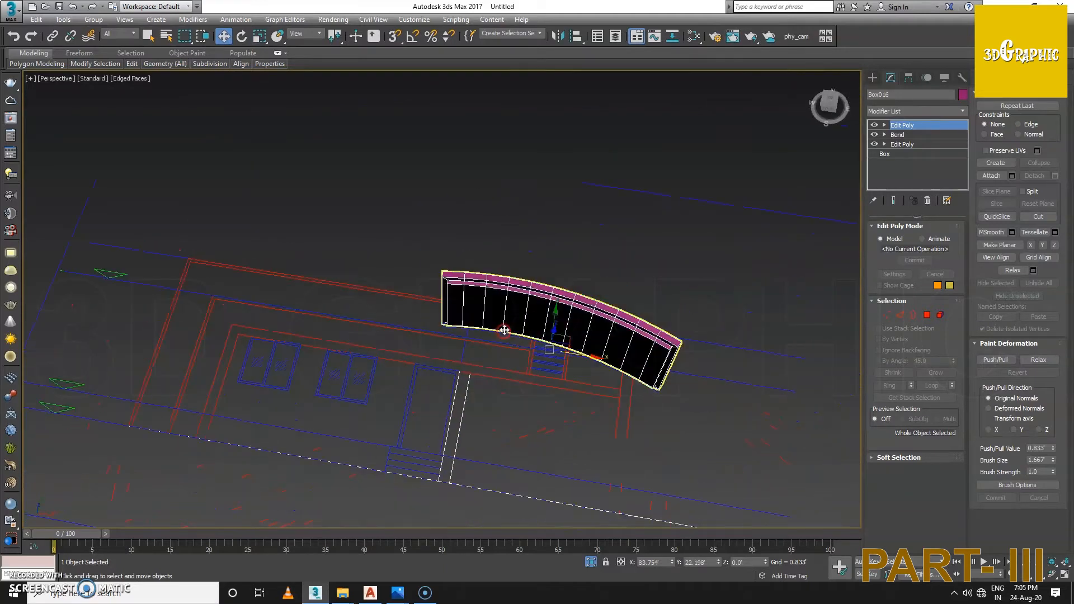
{"action": "scroll", "coordinate": [526, 352], "scroll_direction": "down", "scroll_amount": 4}
{"action": "middle_click_drag", "start_coordinate": [577, 359], "coordinate": [420, 312]}
{"action": "left_click_drag", "start_coordinate": [413, 316], "coordinate": [788, 364]}
{"action": "middle_click_drag", "start_coordinate": [785, 363], "coordinate": [633, 367], "text": "alt"}
{"action": "scroll", "coordinate": [767, 358], "scroll_direction": "up", "scroll_amount": 2}
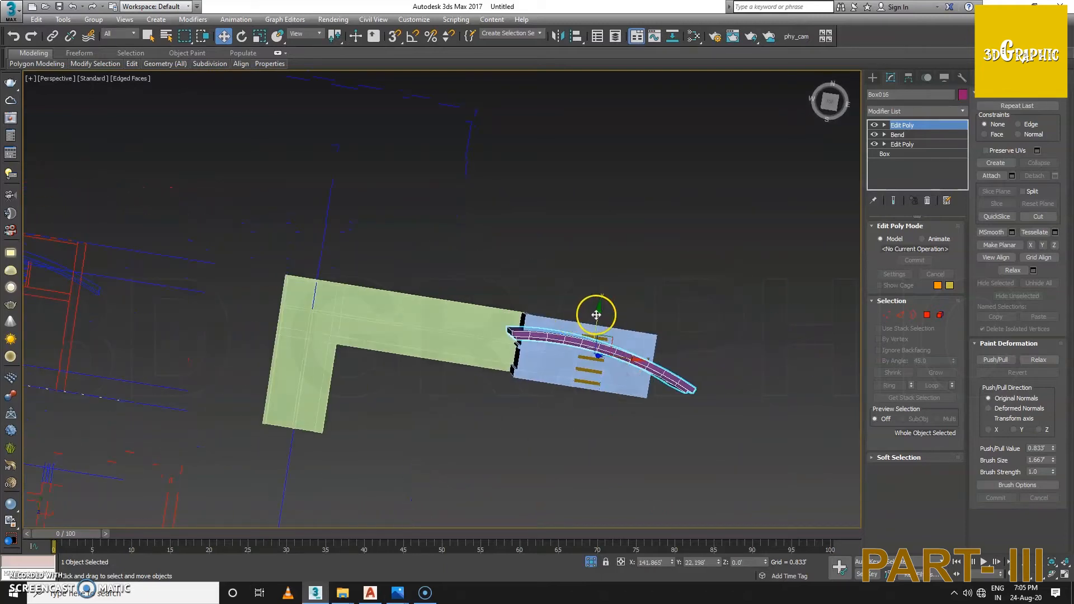
Step: Select the green facade, blue box and curved roof together and rotate them upright 90° about X with angle snap on
{"action": "middle_click_drag", "start_coordinate": [599, 315], "coordinate": [497, 351], "text": "alt"}
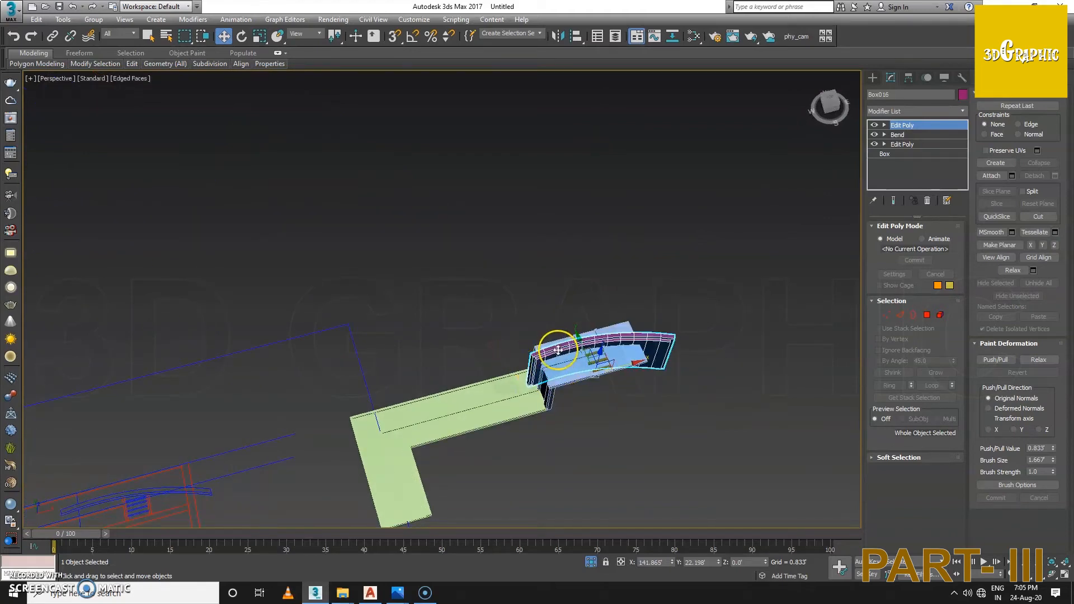
{"action": "scroll", "coordinate": [556, 343], "scroll_direction": "down", "scroll_amount": 5}
{"action": "middle_click_drag", "start_coordinate": [539, 398], "coordinate": [544, 324]}
{"action": "middle_click_drag", "start_coordinate": [440, 365], "coordinate": [590, 326], "text": "alt"}
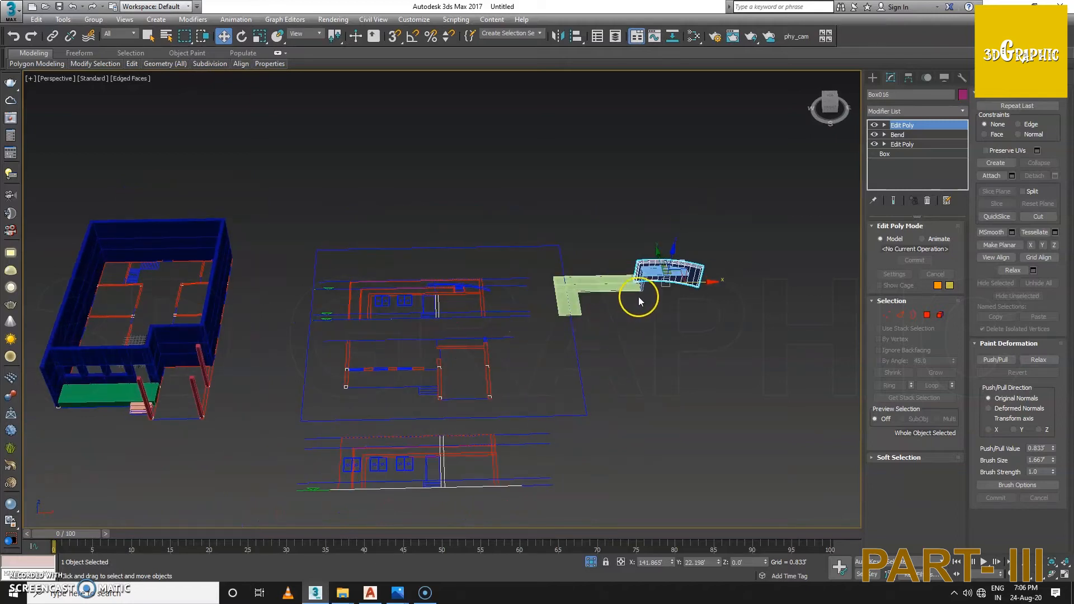
{"action": "middle_click_drag", "start_coordinate": [646, 297], "coordinate": [639, 320], "text": "alt"}
{"action": "scroll", "coordinate": [665, 298], "scroll_direction": "up", "scroll_amount": 3}
{"action": "middle_click_drag", "start_coordinate": [684, 288], "coordinate": [674, 300], "text": "alt"}
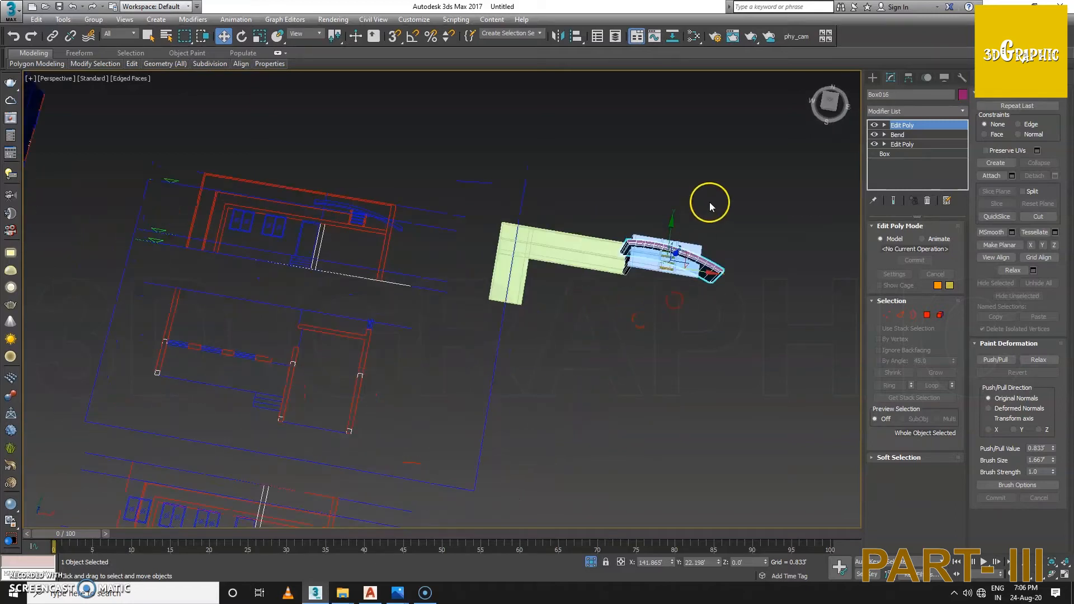
{"action": "left_click_drag", "start_coordinate": [600, 295], "coordinate": [602, 293]}
{"action": "mouse_move", "coordinate": [602, 293]}
{"action": "middle_mouse_down", "text": "alt"}
{"action": "mouse_move", "coordinate": [582, 269]}
{"action": "mouse_move", "coordinate": [610, 284]}
{"action": "middle_mouse_up", "text": "alt"}
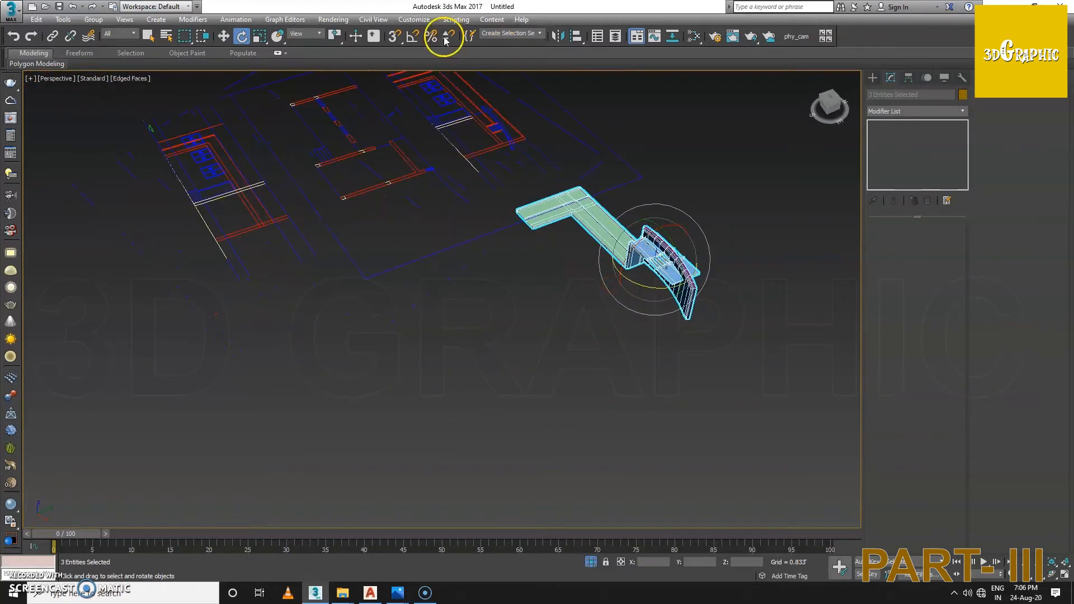
{"action": "left_click_drag", "start_coordinate": [641, 238], "coordinate": [614, 276]}
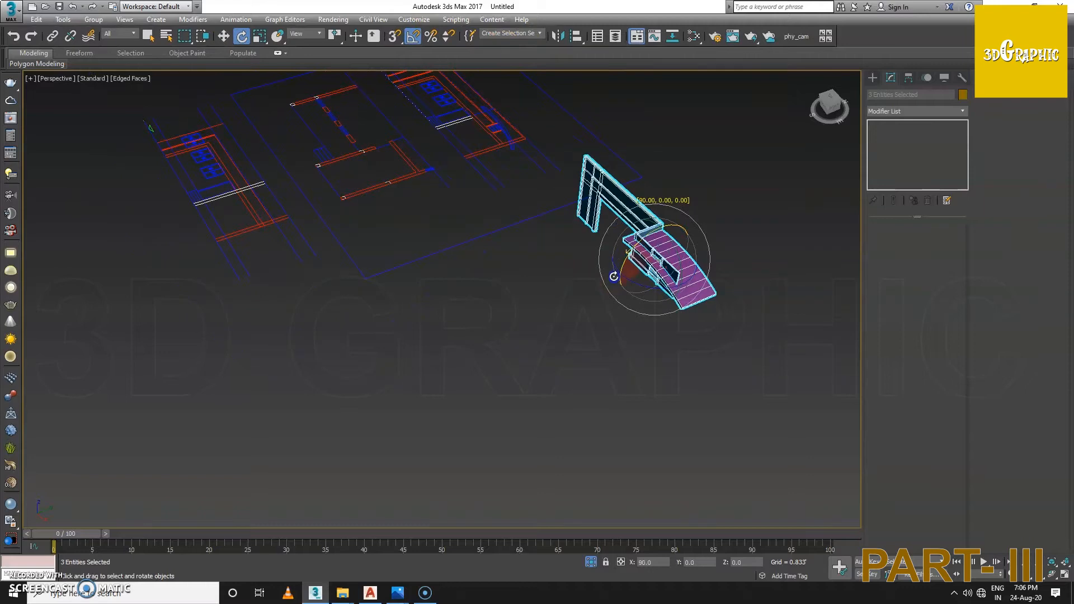
Step: Move the three upright facade pieces in the Top view to the front edge of the house plan
{"action": "key", "text": "w"}
{"action": "key", "text": "t"}
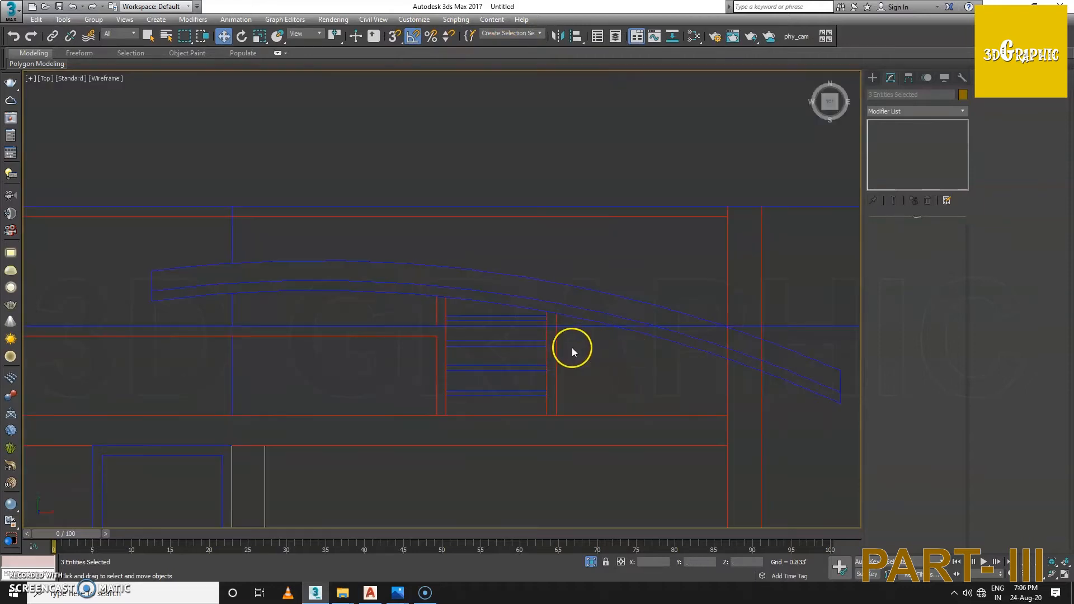
{"action": "key", "text": "z"}
{"action": "scroll", "coordinate": [559, 382], "scroll_direction": "down", "scroll_amount": 5}
{"action": "middle_click_drag", "start_coordinate": [564, 410], "coordinate": [663, 348]}
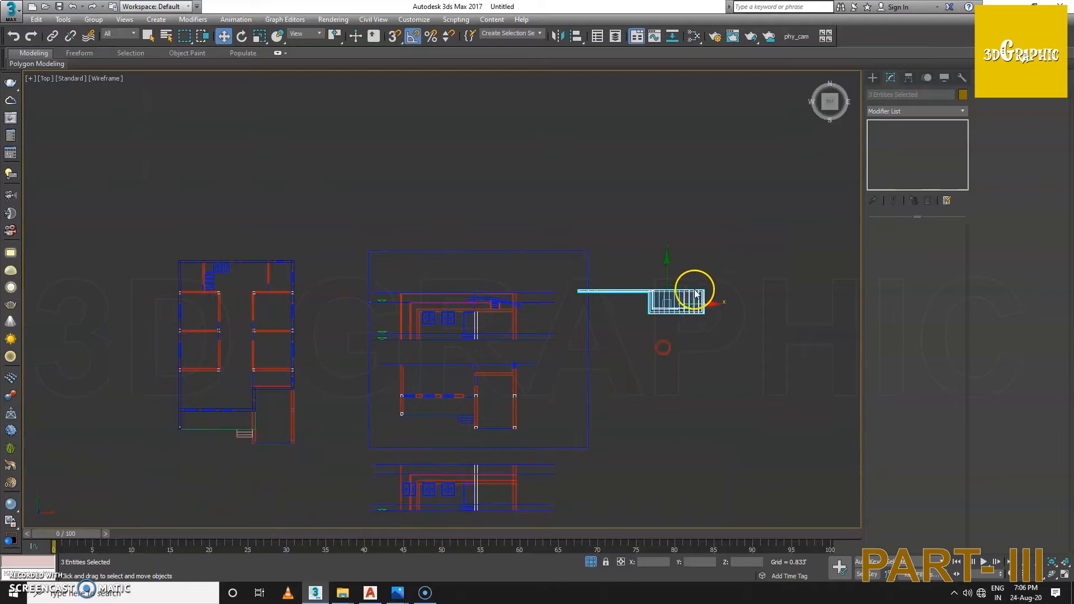
{"action": "scroll", "coordinate": [281, 420], "scroll_direction": "up", "scroll_amount": 6}
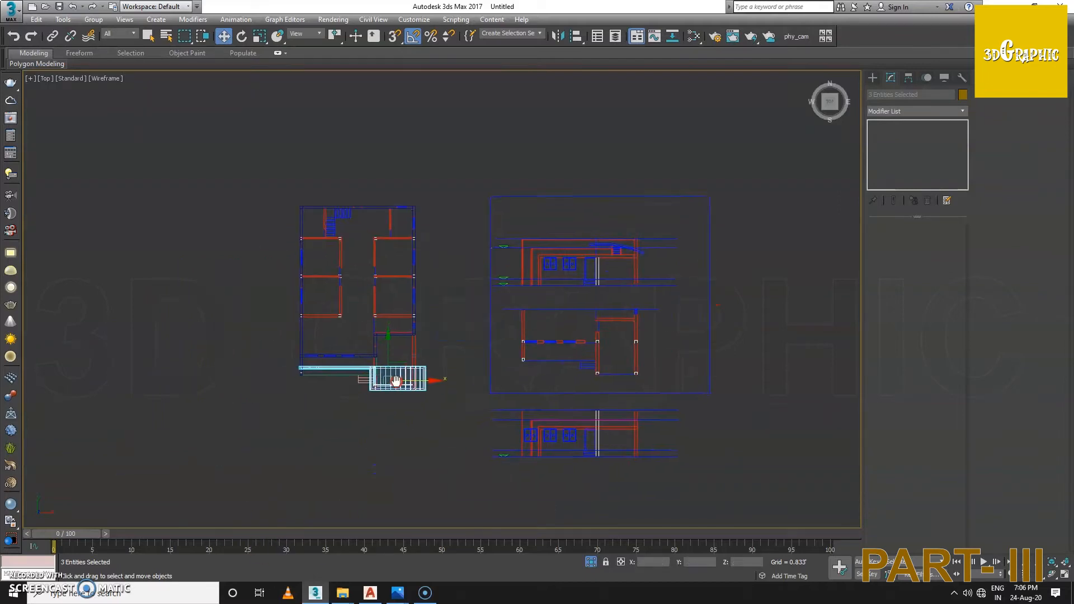
{"action": "left_click_drag", "start_coordinate": [427, 409], "coordinate": [427, 383]}
Step: Snap the facade assembly's lower corner vertex to the base corner of the blue front wall, using vertex snap
{"action": "key", "text": "p"}
{"action": "key", "text": "z"}
{"action": "middle_click_drag", "start_coordinate": [425, 400], "coordinate": [497, 317], "text": "alt"}
{"action": "middle_click_drag", "start_coordinate": [497, 280], "coordinate": [399, 278], "text": "alt"}
{"action": "left_click_drag", "start_coordinate": [457, 248], "coordinate": [507, 262]}
{"action": "middle_click_drag", "start_coordinate": [496, 319], "coordinate": [463, 372], "text": "alt"}
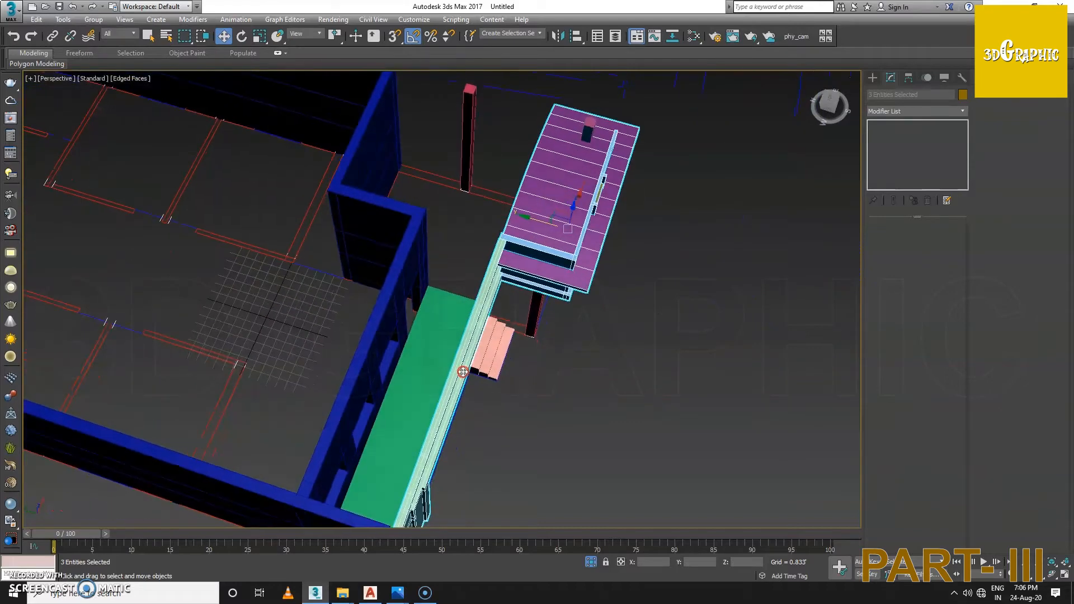
{"action": "middle_click_drag", "start_coordinate": [429, 325], "coordinate": [482, 223], "text": "alt"}
{"action": "scroll", "coordinate": [388, 281], "scroll_direction": "up", "scroll_amount": 8}
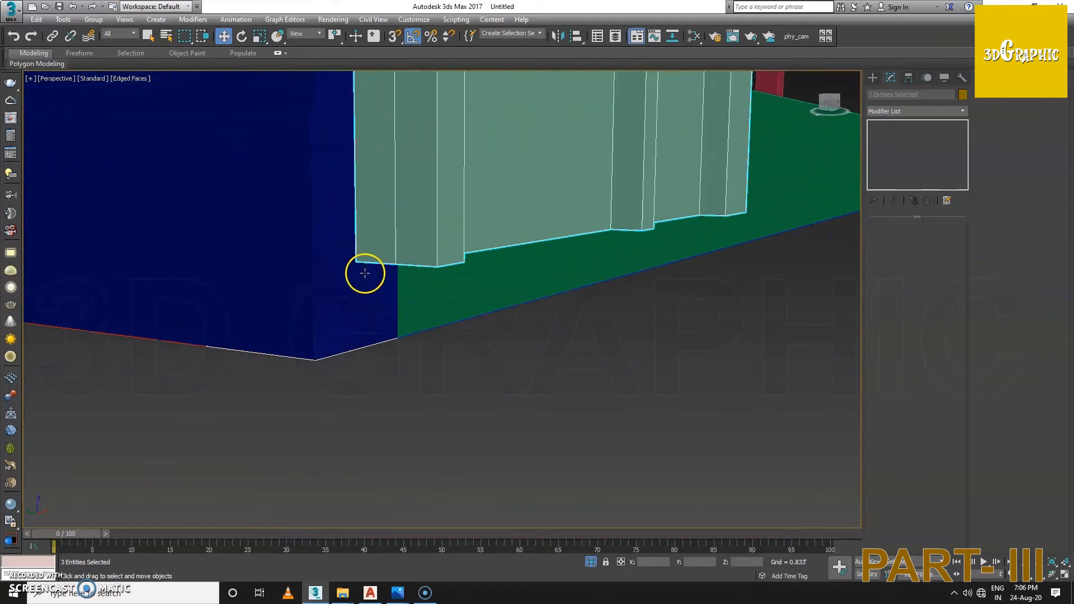
{"action": "scroll", "coordinate": [366, 269], "scroll_direction": "up", "scroll_amount": 2}
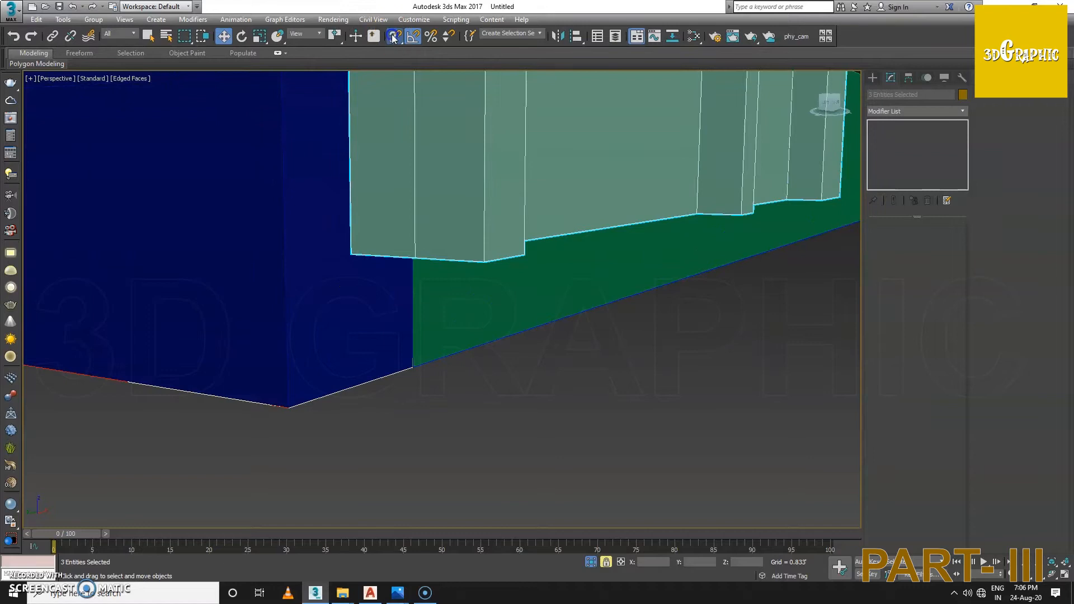
{"action": "left_click_drag", "start_coordinate": [350, 256], "coordinate": [286, 409]}
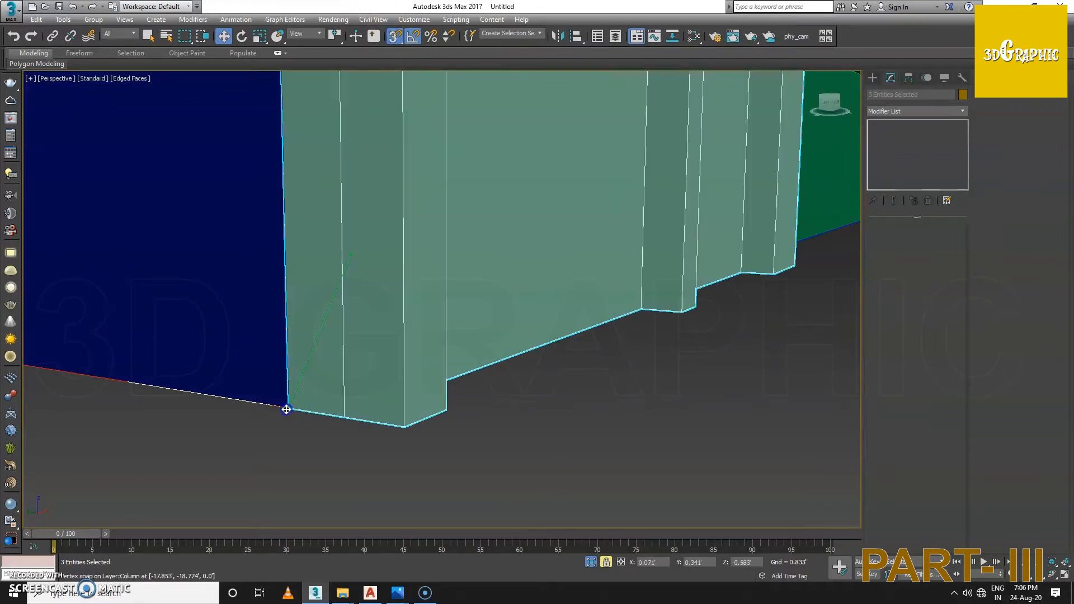
Step: Examine the snapped base corner and how the facade and curved roof sit over the front columns
{"action": "scroll", "coordinate": [314, 406], "scroll_direction": "up", "scroll_amount": 6}
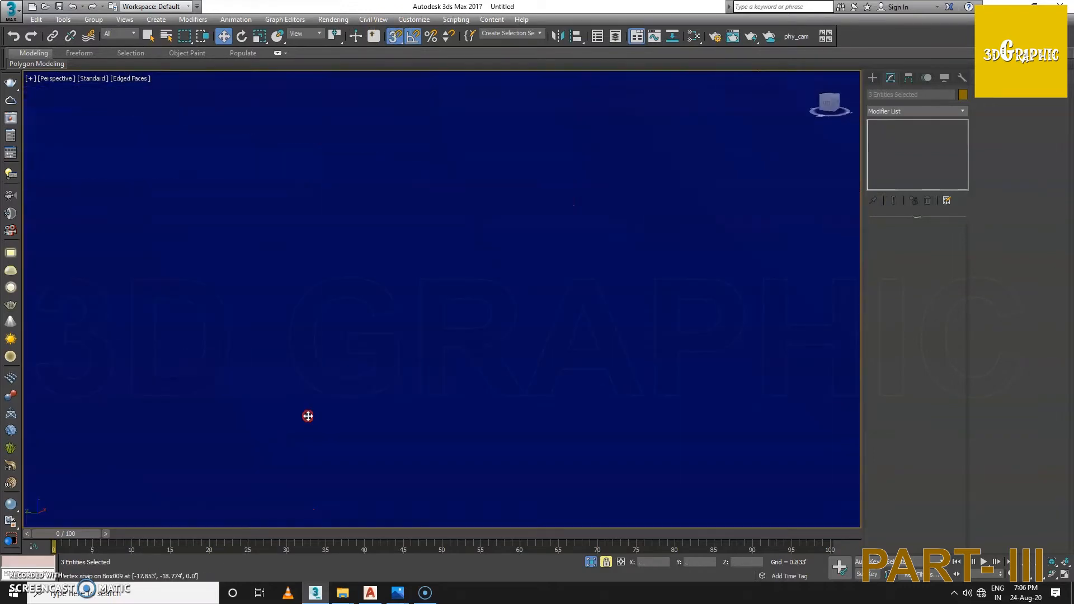
{"action": "scroll", "coordinate": [308, 416], "scroll_direction": "down", "scroll_amount": 3}
{"action": "scroll", "coordinate": [308, 415], "scroll_direction": "up", "scroll_amount": 3}
{"action": "scroll", "coordinate": [305, 413], "scroll_direction": "down", "scroll_amount": 4}
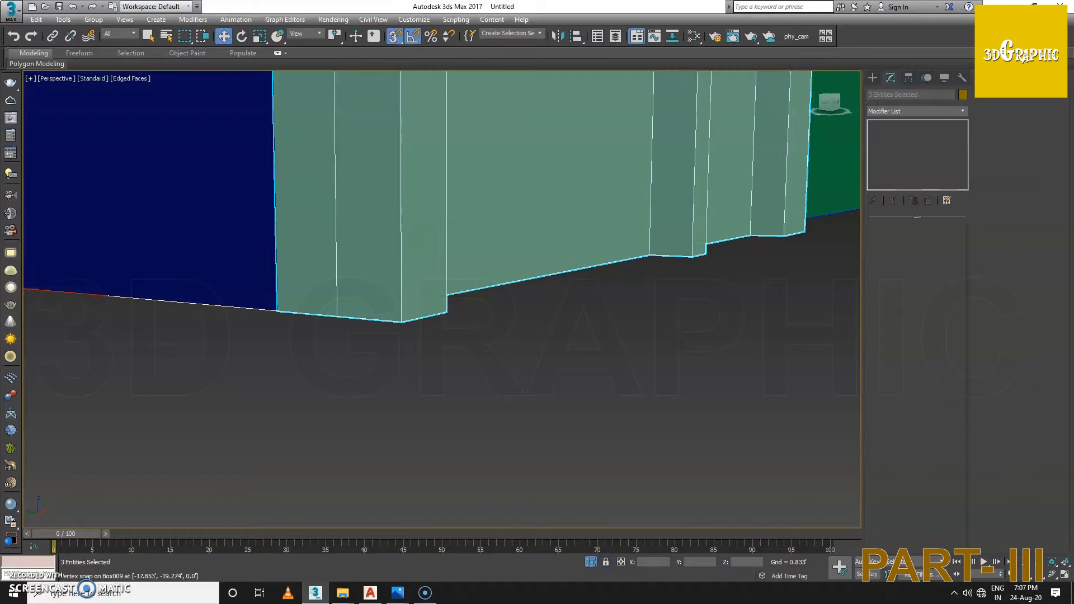
{"action": "scroll", "coordinate": [427, 158], "scroll_direction": "down", "scroll_amount": 5}
{"action": "middle_click_drag", "start_coordinate": [427, 158], "coordinate": [437, 186], "text": "alt"}
{"action": "middle_click_drag", "start_coordinate": [506, 127], "coordinate": [427, 244]}
{"action": "middle_click_drag", "start_coordinate": [473, 180], "coordinate": [434, 192], "text": "alt"}
{"action": "scroll", "coordinate": [506, 180], "scroll_direction": "up", "scroll_amount": 5}
{"action": "middle_click_drag", "start_coordinate": [515, 187], "coordinate": [589, 186], "text": "alt"}
{"action": "scroll", "coordinate": [623, 183], "scroll_direction": "up", "scroll_amount": 3}
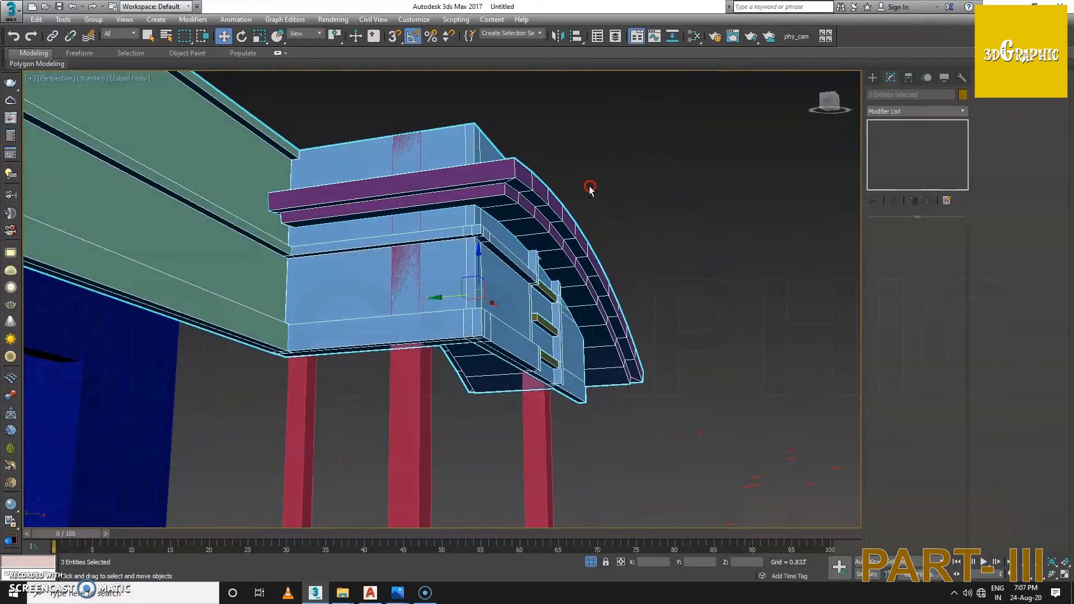
Step: Select the vertices on the curved roof's house side and move them about 13.256' along Y to extend it over the porch
{"action": "left_click", "coordinate": [600, 241]}
{"action": "left_click", "coordinate": [589, 250]}
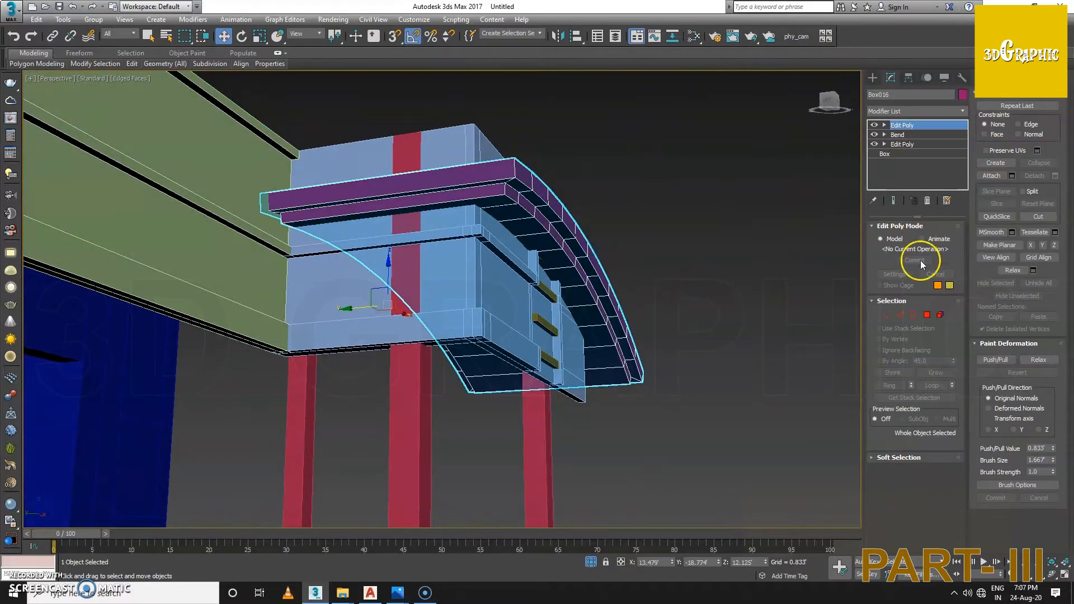
{"action": "left_click", "coordinate": [887, 315]}
{"action": "middle_click_drag", "start_coordinate": [584, 255], "coordinate": [599, 260], "text": "alt"}
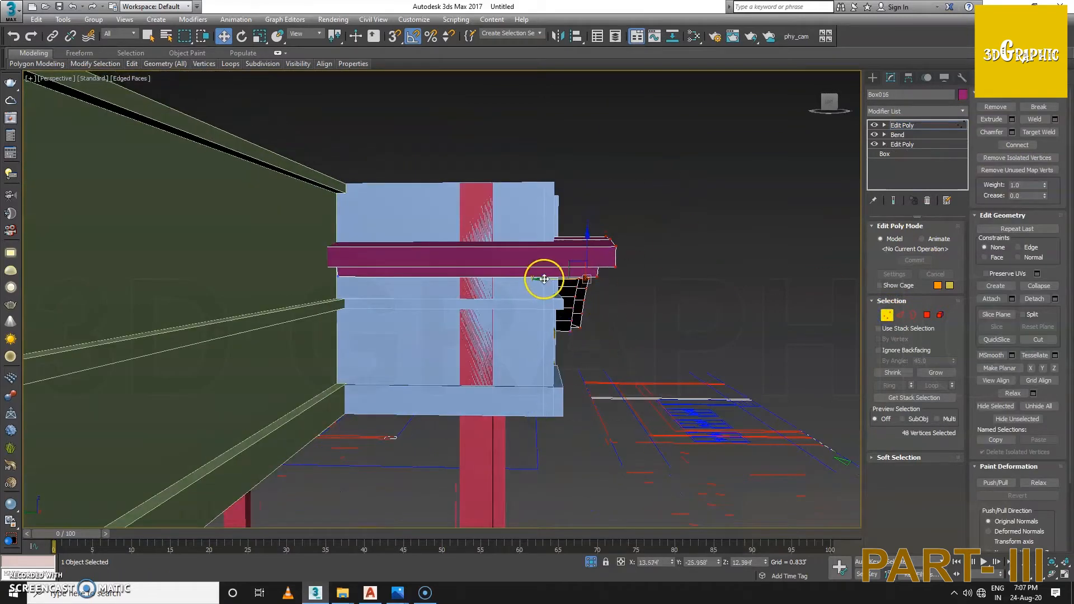
{"action": "scroll", "coordinate": [549, 289], "scroll_direction": "down", "scroll_amount": 3}
{"action": "middle_click_drag", "start_coordinate": [548, 289], "coordinate": [524, 327], "text": "alt"}
{"action": "middle_click_drag", "start_coordinate": [369, 448], "coordinate": [426, 425], "text": "alt"}
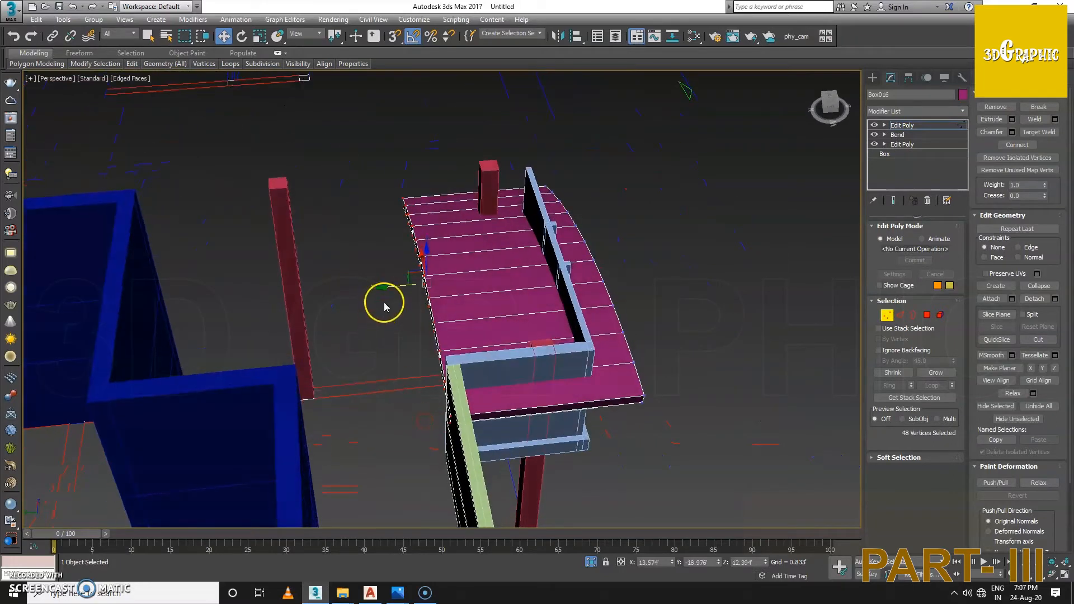
{"action": "left_click_drag", "start_coordinate": [383, 290], "coordinate": [92, 324]}
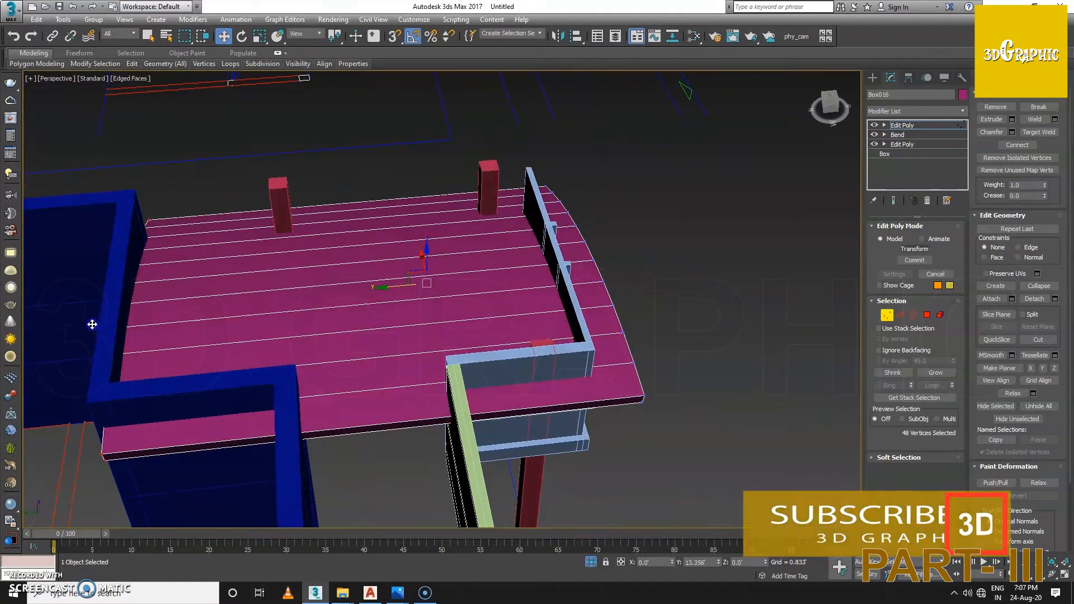
Step: Examine the extended curved roof against the front facade and compare it with the reference photo final_1.png in Photos
{"action": "middle_click_drag", "start_coordinate": [91, 322], "coordinate": [51, 341], "text": "alt"}
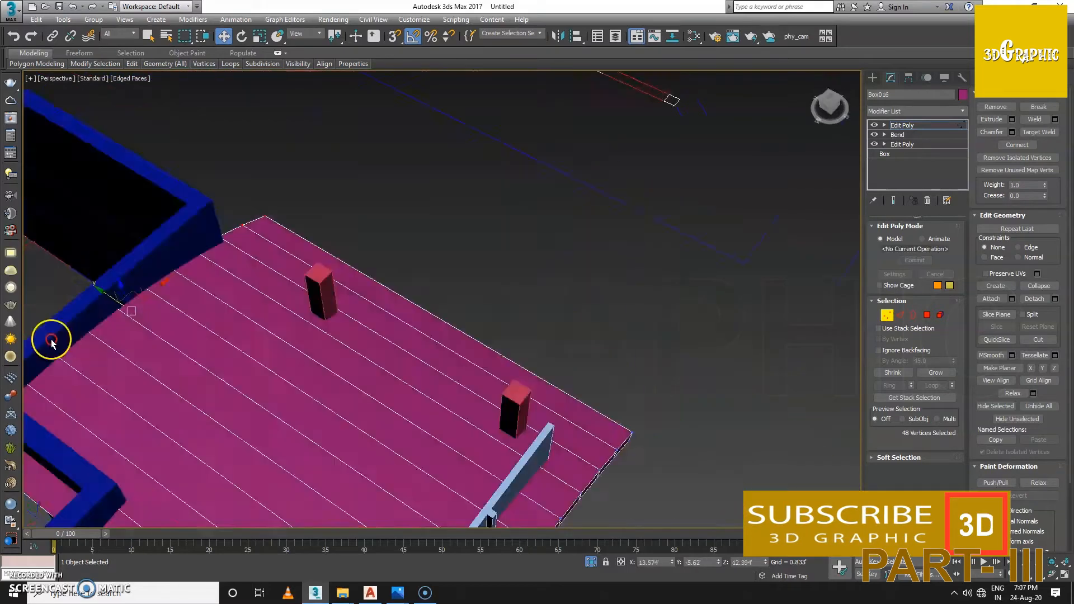
{"action": "scroll", "coordinate": [51, 341], "scroll_direction": "down", "scroll_amount": 5}
{"action": "middle_click_drag", "start_coordinate": [179, 338], "coordinate": [477, 313], "text": "alt"}
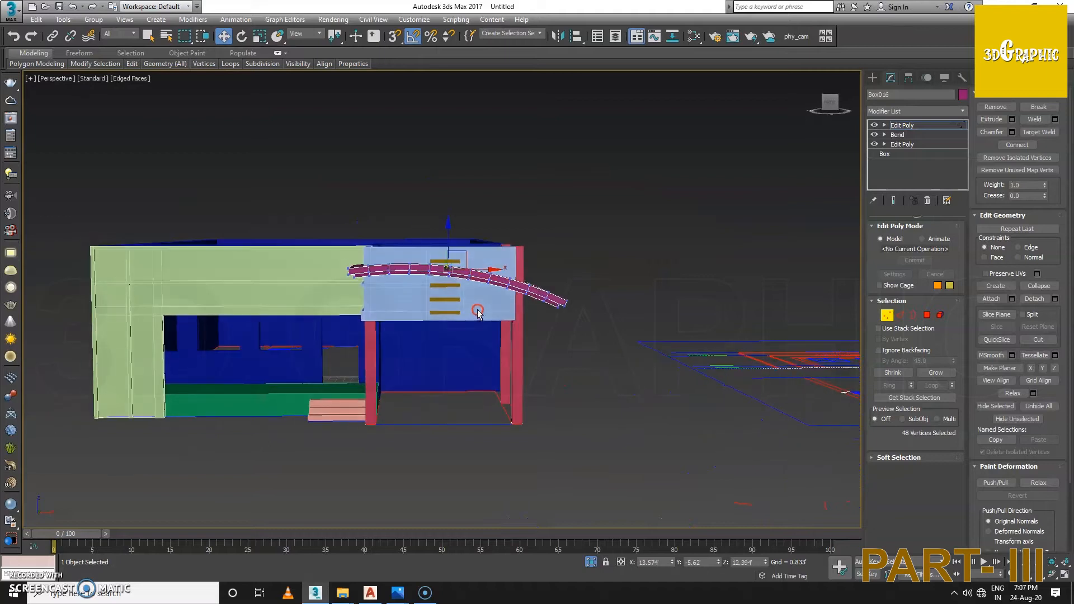
{"action": "left_click", "coordinate": [432, 255]}
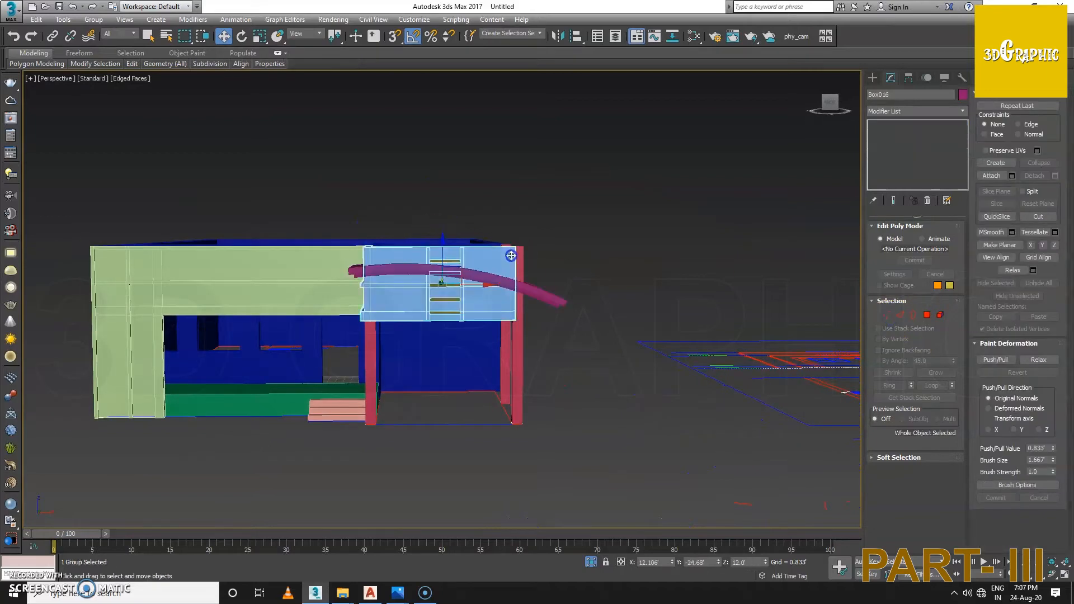
{"action": "scroll", "coordinate": [414, 260], "scroll_direction": "up", "scroll_amount": 5}
{"action": "middle_click_drag", "start_coordinate": [414, 260], "coordinate": [439, 272], "text": "alt"}
{"action": "mouse_move", "coordinate": [398, 592]}
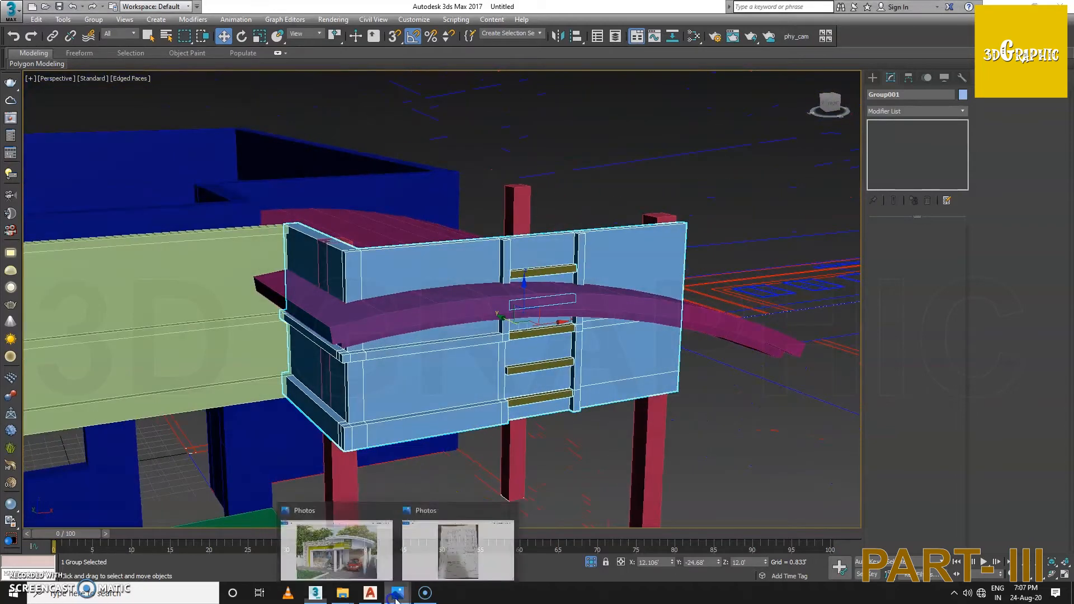
{"action": "left_click", "coordinate": [351, 536]}
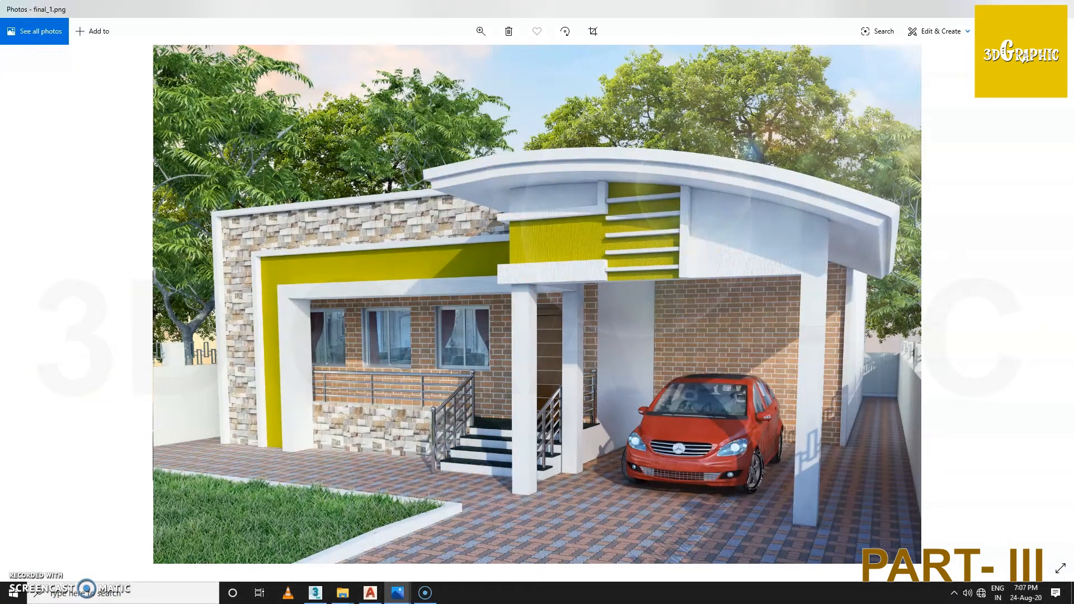
{"action": "left_click", "coordinate": [1012, 8]}
{"action": "middle_click_drag", "start_coordinate": [583, 282], "coordinate": [552, 275], "text": "alt"}
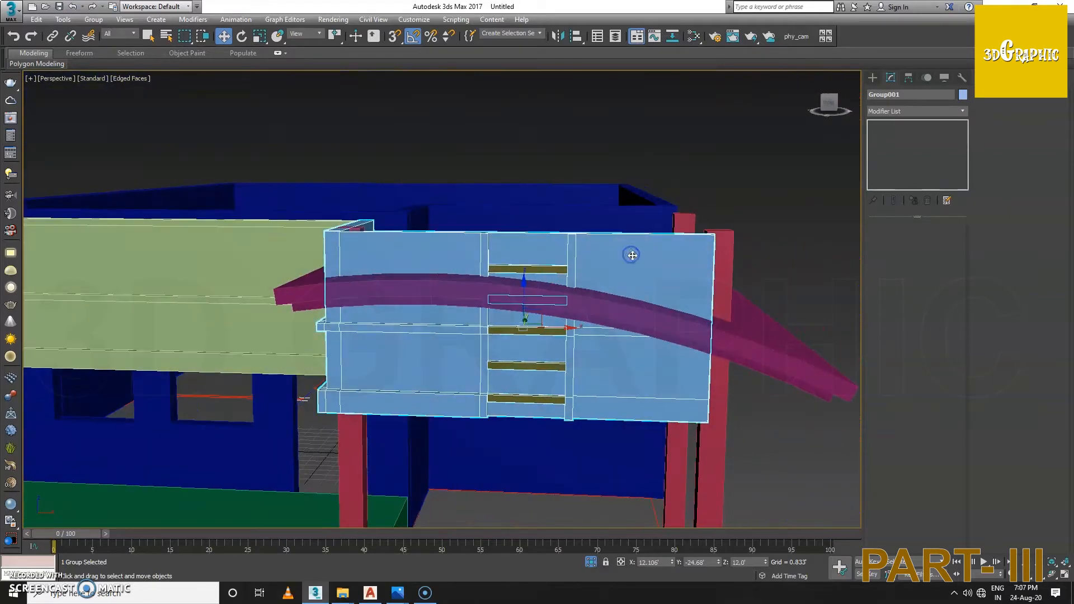
Step: Open the facade group and add an Edit Poly modifier at vertex level to the blue facade piece
{"action": "left_click", "coordinate": [93, 19]}
{"action": "left_click", "coordinate": [101, 62]}
{"action": "left_click", "coordinate": [456, 250]}
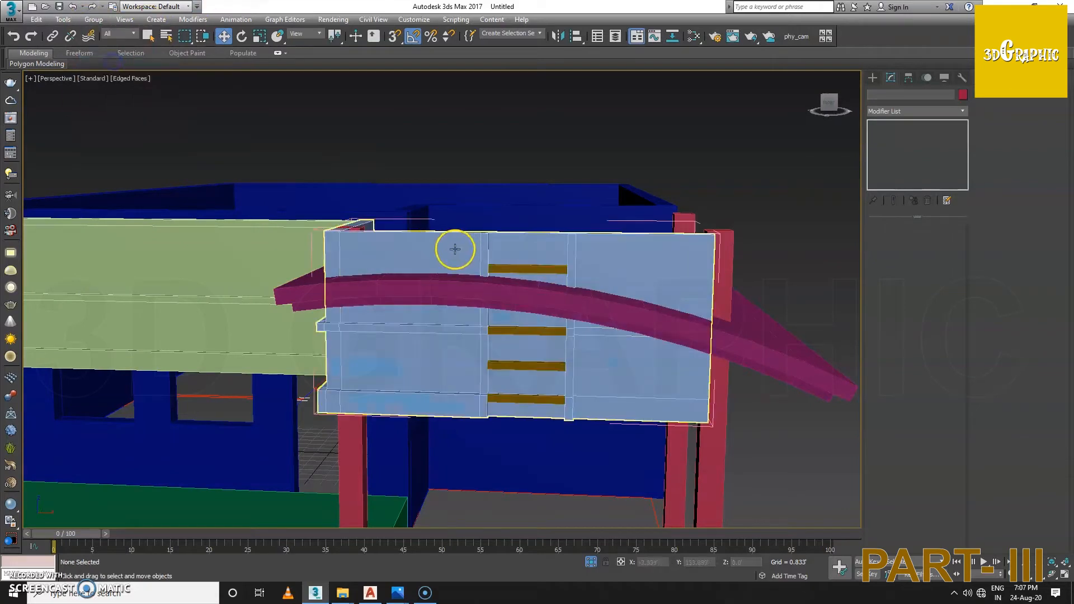
{"action": "left_click", "coordinate": [949, 111]}
{"action": "scroll", "coordinate": [928, 111], "scroll_direction": "down", "scroll_amount": 5}
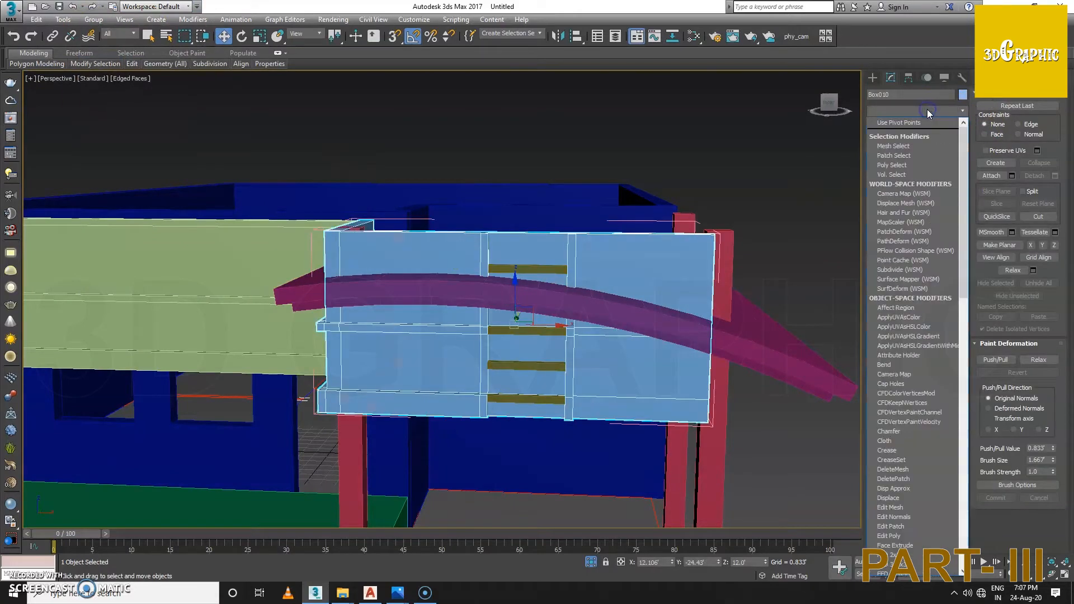
{"action": "left_click", "coordinate": [922, 111]}
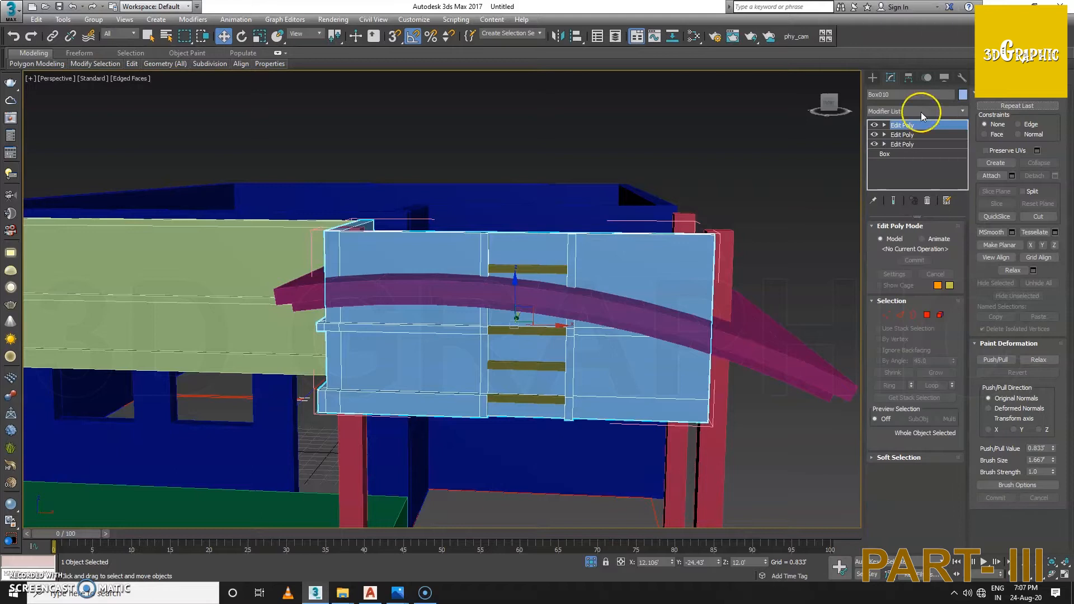
{"action": "left_click", "coordinate": [888, 314]}
Step: Select the facade's upper vertices and move them down about 1.692' along Z to tuck them under the curved roof
{"action": "middle_click_drag", "start_coordinate": [541, 314], "coordinate": [323, 255], "text": "alt"}
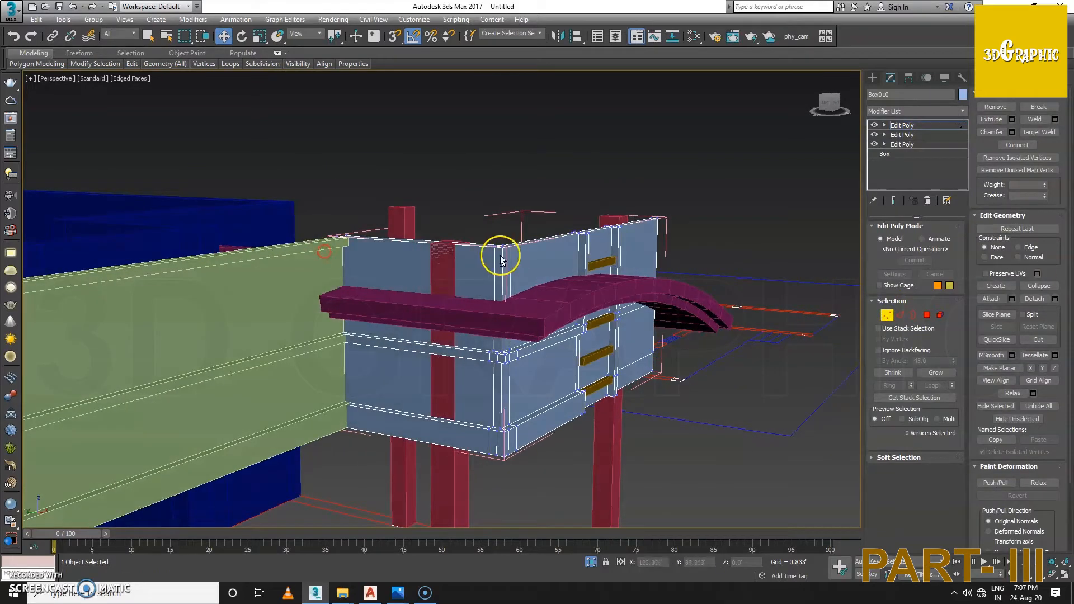
{"action": "middle_click_drag", "start_coordinate": [501, 260], "coordinate": [501, 253], "text": "alt"}
{"action": "left_click_drag", "start_coordinate": [340, 272], "coordinate": [339, 272]}
{"action": "middle_click_drag", "start_coordinate": [551, 282], "coordinate": [451, 281], "text": "alt"}
{"action": "left_click_drag", "start_coordinate": [582, 189], "coordinate": [587, 236]}
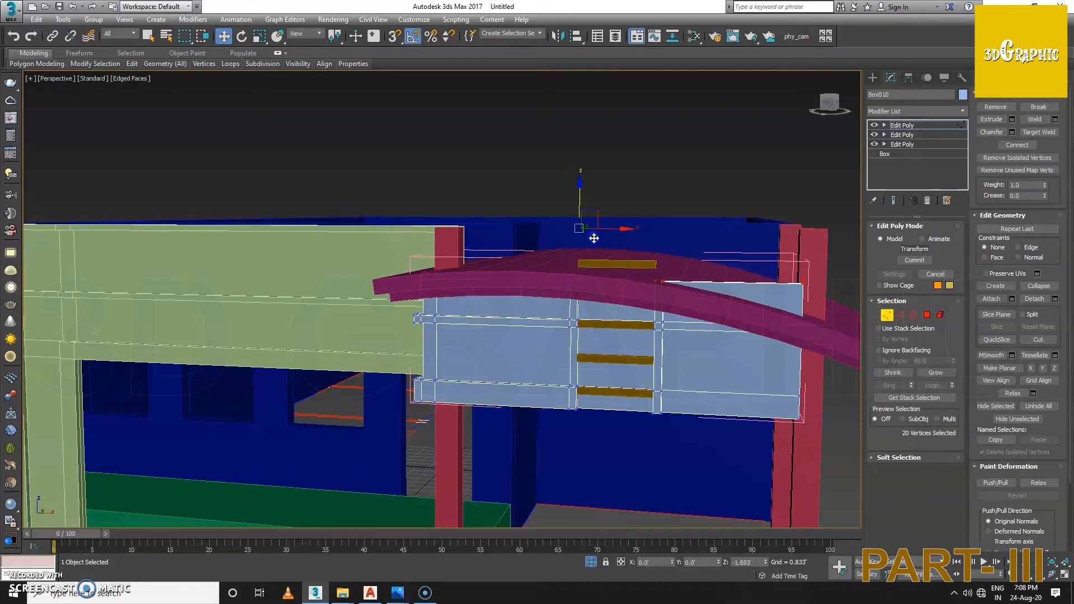
Step: Lower the two upper vertices at the facade's outer end to about Z 11.764', below the roof curve, and leave vertex editing
{"action": "middle_click_drag", "start_coordinate": [620, 273], "coordinate": [399, 208], "text": "alt"}
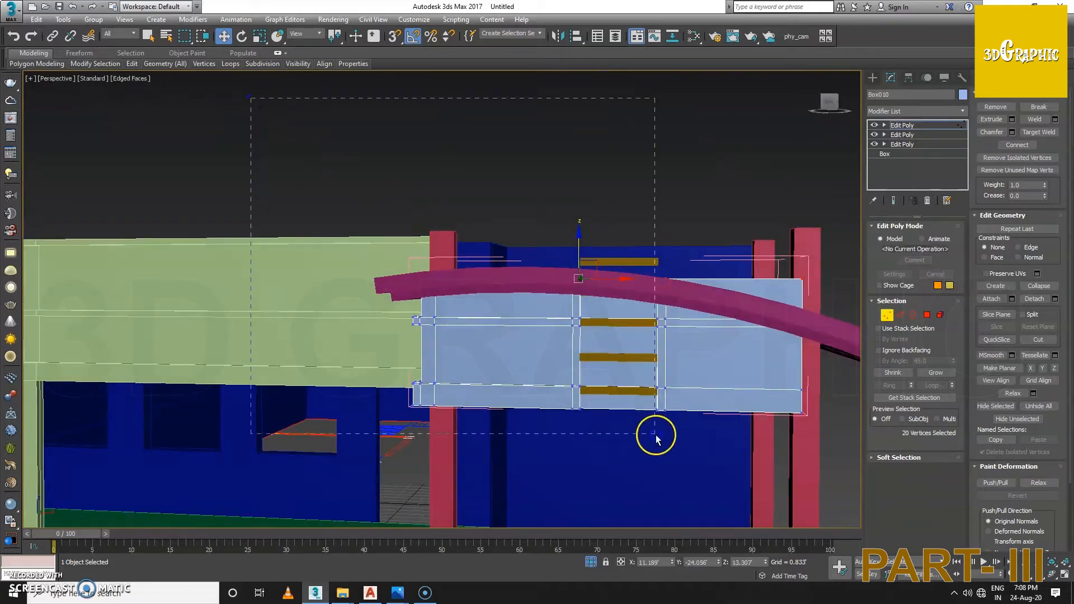
{"action": "middle_click_drag", "start_coordinate": [663, 391], "coordinate": [632, 241], "text": "alt"}
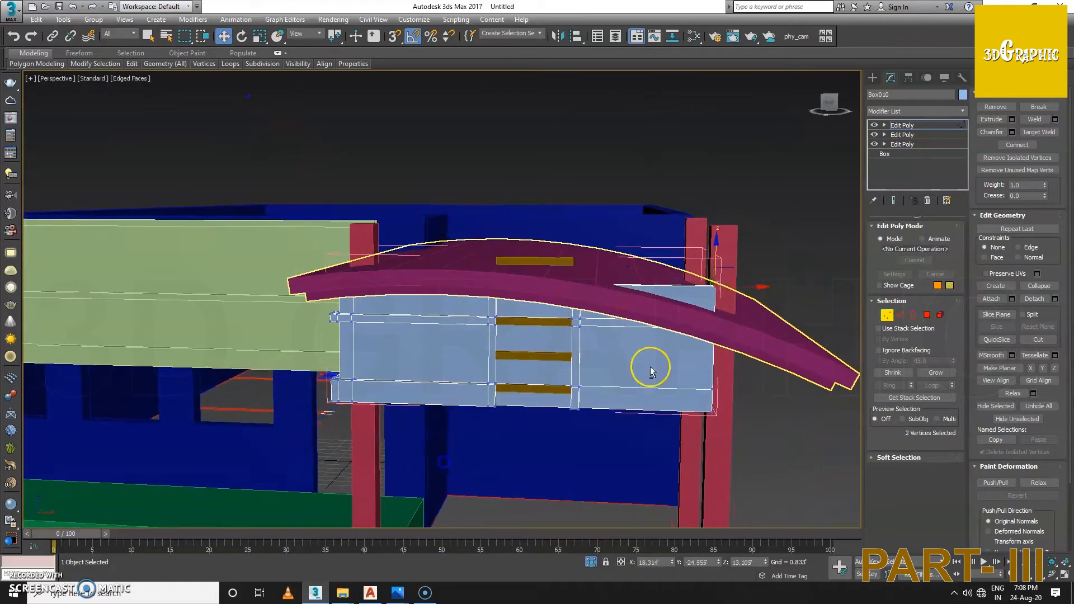
{"action": "middle_click_drag", "start_coordinate": [671, 338], "coordinate": [627, 260], "text": "alt"}
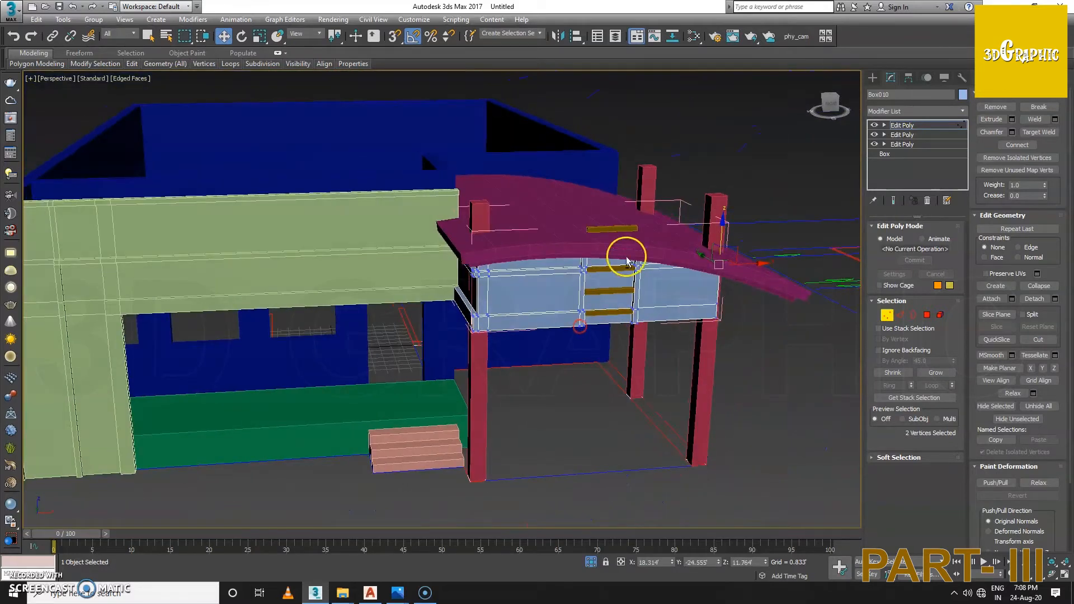
{"action": "left_click", "coordinate": [898, 126]}
Step: Delete the two uppermost gold facade bars, the one above the curved roof and the one embedded in it
{"action": "left_click", "coordinate": [619, 232]}
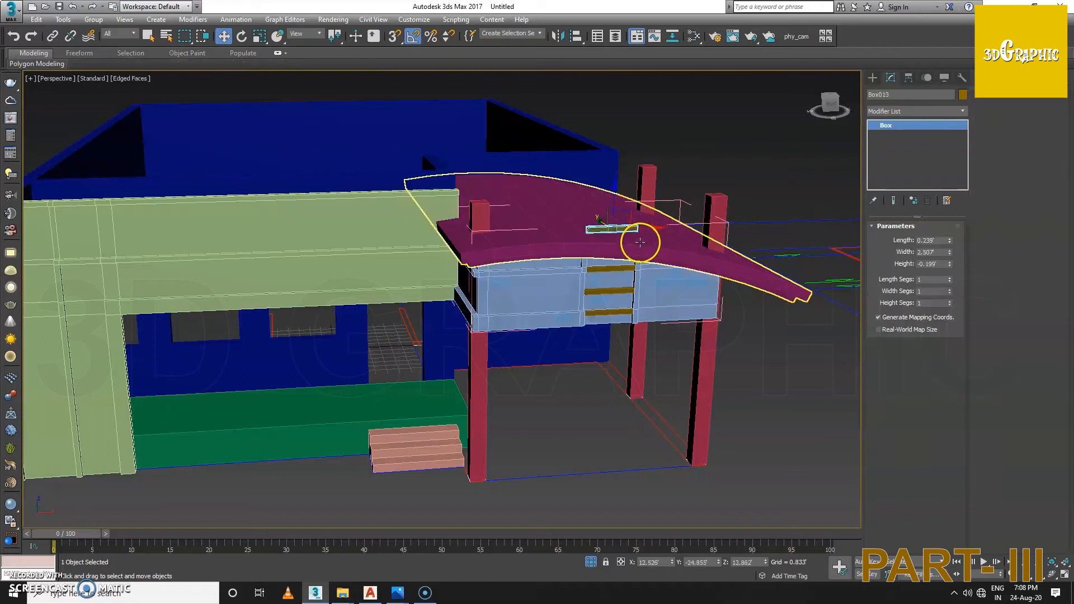
{"action": "key", "text": "Delete"}
{"action": "middle_click_drag", "start_coordinate": [671, 236], "coordinate": [625, 220], "text": "alt"}
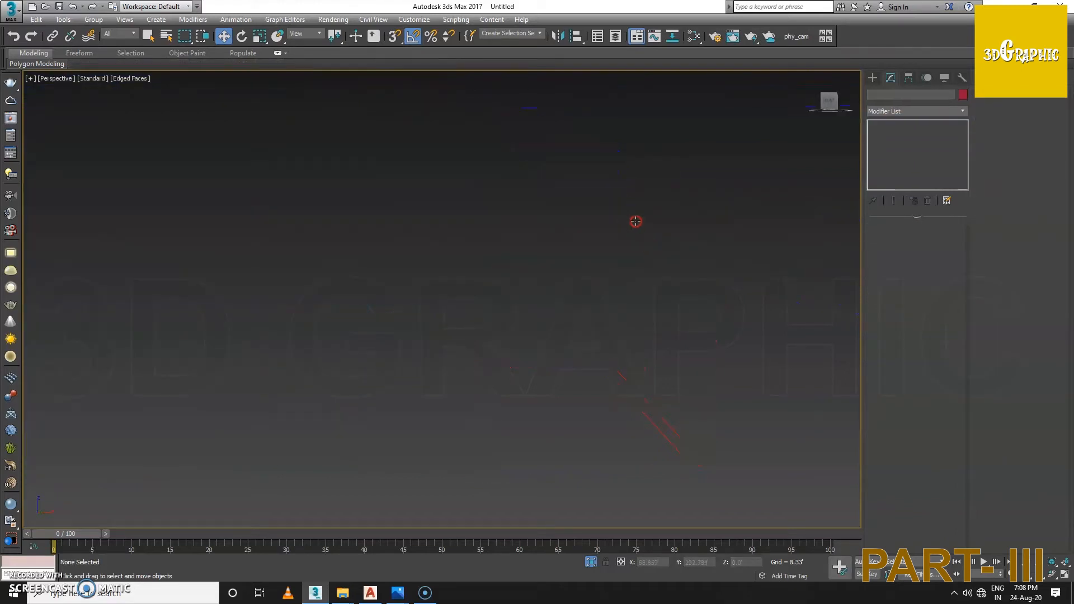
{"action": "key", "text": "shift+z"}
{"action": "left_click", "coordinate": [575, 258]}
{"action": "middle_click_drag", "start_coordinate": [577, 260], "coordinate": [621, 196], "text": "alt"}
{"action": "scroll", "coordinate": [624, 263], "scroll_direction": "up", "scroll_amount": 4}
{"action": "left_click", "coordinate": [556, 236]}
{"action": "key", "text": "Delete"}
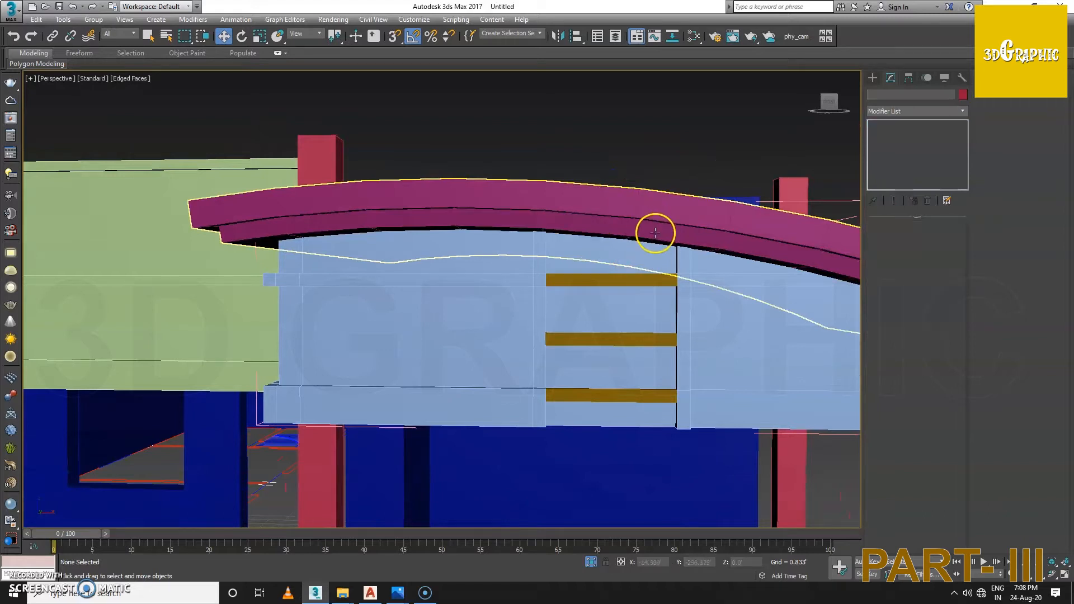
Step: Reduce the height of the front column at the facade's outer end to about 11.395', beneath the curved roof
{"action": "scroll", "coordinate": [655, 233], "scroll_direction": "down", "scroll_amount": 3}
{"action": "mouse_move", "coordinate": [656, 233]}
{"action": "middle_mouse_down", "text": "alt"}
{"action": "mouse_move", "coordinate": [619, 273]}
{"action": "mouse_move", "coordinate": [668, 292]}
{"action": "mouse_move", "coordinate": [613, 292]}
{"action": "mouse_move", "coordinate": [616, 266]}
{"action": "mouse_move", "coordinate": [652, 271]}
{"action": "mouse_move", "coordinate": [702, 244]}
{"action": "mouse_move", "coordinate": [648, 216]}
{"action": "mouse_move", "coordinate": [653, 238]}
{"action": "middle_mouse_up", "text": "alt"}
{"action": "scroll", "coordinate": [632, 272], "scroll_direction": "down", "scroll_amount": 3}
{"action": "left_click", "coordinate": [618, 278]}
{"action": "left_click", "coordinate": [733, 225]}
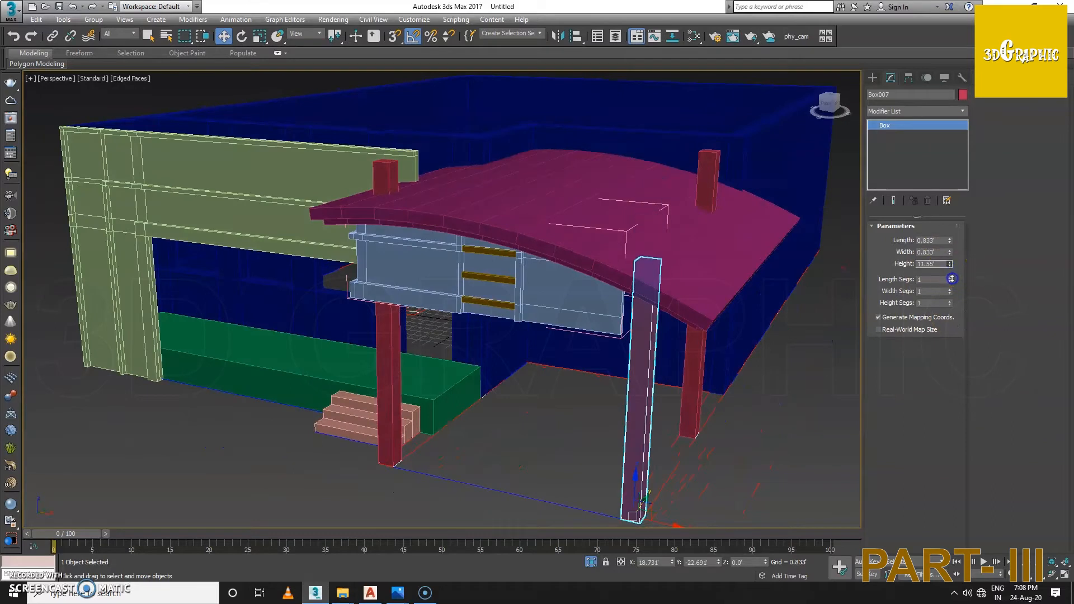
{"action": "middle_click_drag", "start_coordinate": [719, 277], "coordinate": [723, 245], "text": "alt"}
{"action": "left_click_drag", "start_coordinate": [950, 263], "coordinate": [950, 266]}
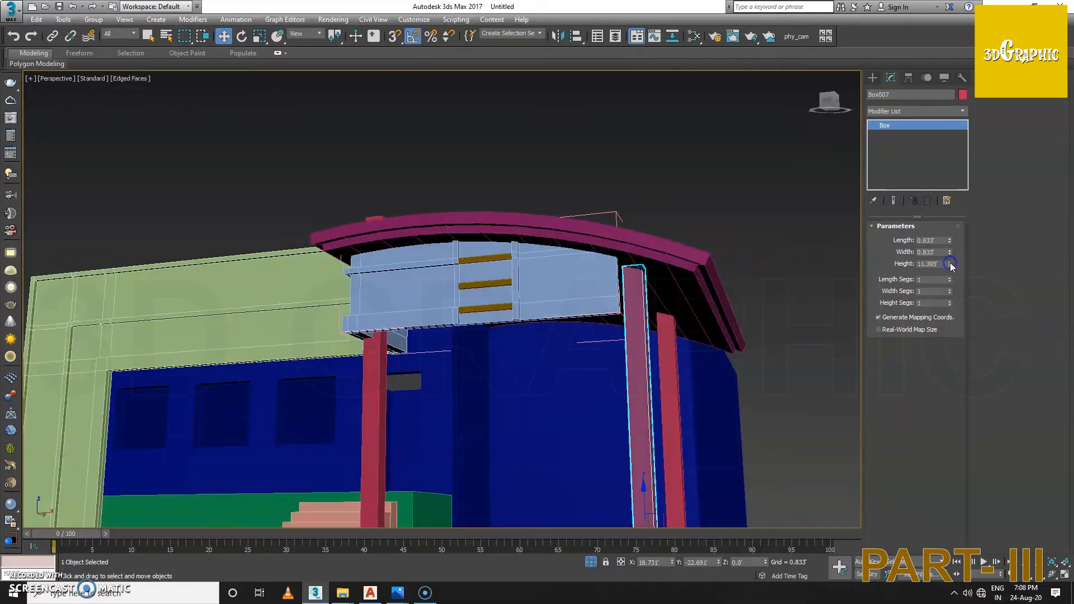
Step: Reduce the height of the rear porch column to about 11.785' to keep it under the curved roof
{"action": "middle_click_drag", "start_coordinate": [774, 296], "coordinate": [752, 296], "text": "alt"}
{"action": "left_click", "coordinate": [697, 345]}
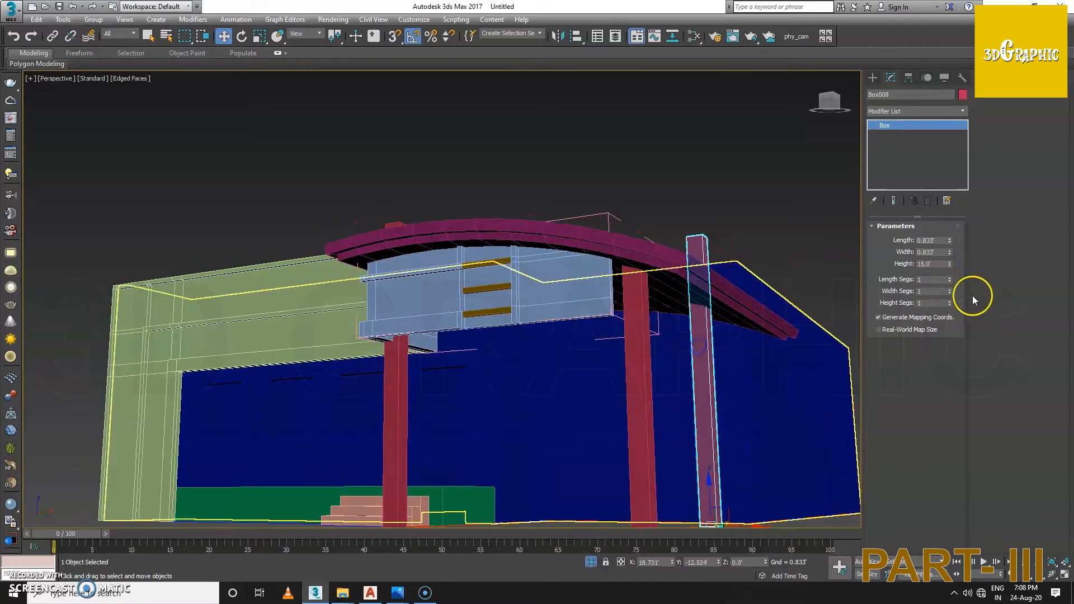
{"action": "left_click_drag", "start_coordinate": [950, 266], "coordinate": [953, 273]}
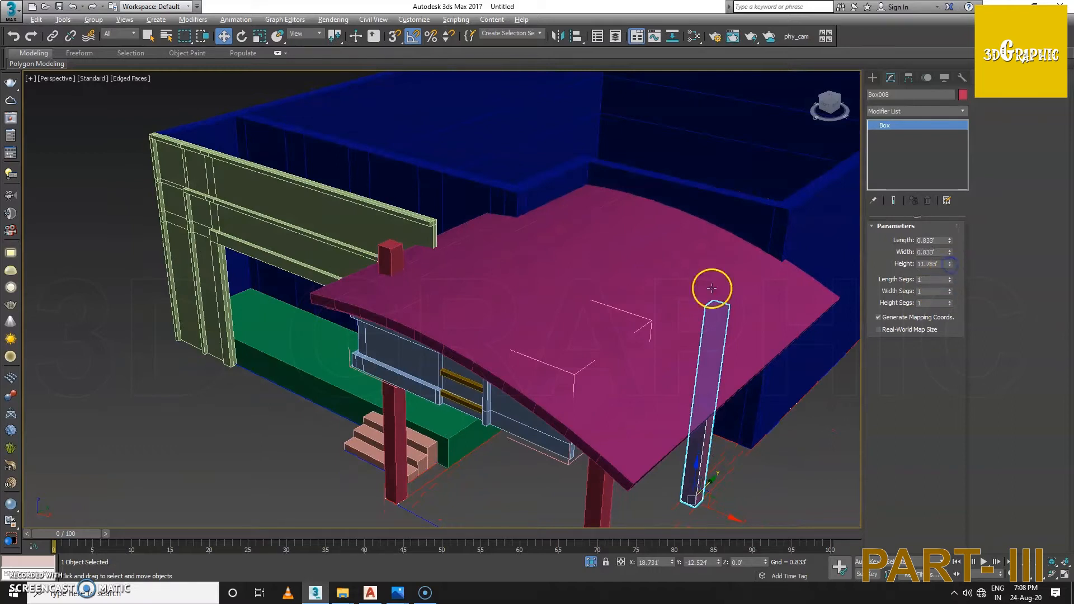
{"action": "middle_click_drag", "start_coordinate": [702, 294], "coordinate": [594, 283], "text": "alt"}
Step: Shorten the remaining front column beside the green facade frame so that it ends under the curved roof
{"action": "left_click", "coordinate": [467, 333]}
{"action": "middle_click_drag", "start_coordinate": [471, 347], "coordinate": [530, 319], "text": "alt"}
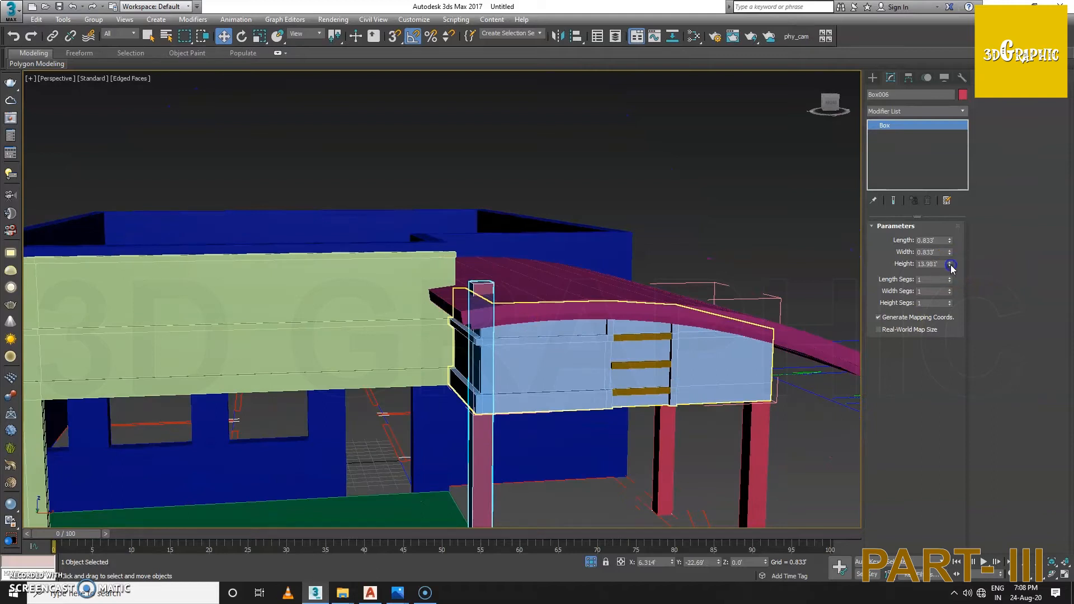
{"action": "middle_click_drag", "start_coordinate": [690, 287], "coordinate": [631, 258], "text": "alt"}
{"action": "left_click", "coordinate": [648, 219]}
{"action": "scroll", "coordinate": [650, 224], "scroll_direction": "down", "scroll_amount": 5}
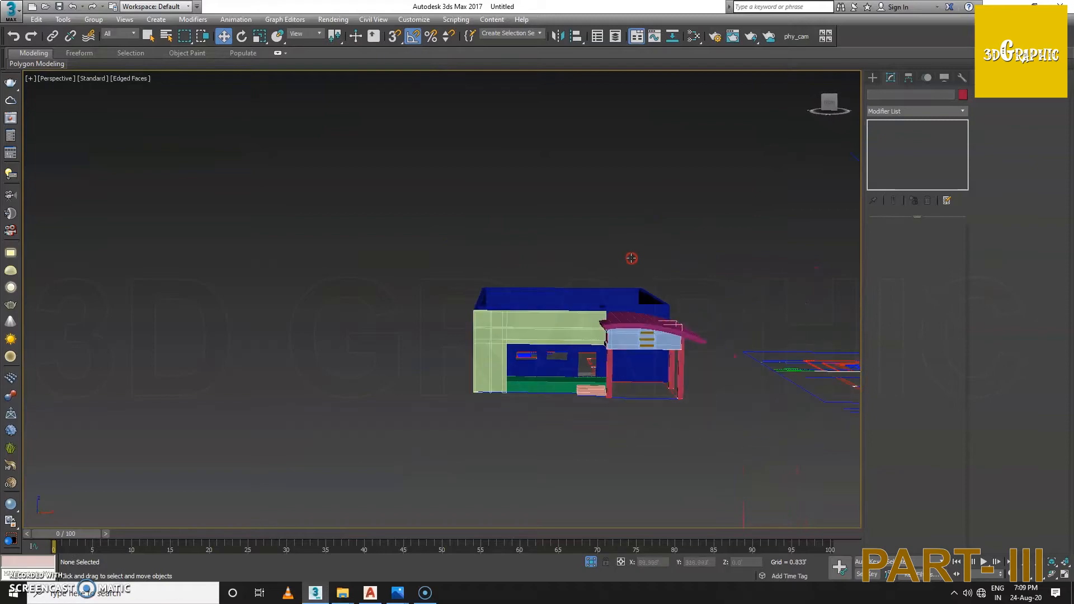
Step: Examine the upper edges of the green facade frame and the recessed blue front wall behind it
{"action": "left_click", "coordinate": [638, 335]}
{"action": "scroll", "coordinate": [577, 312], "scroll_direction": "up", "scroll_amount": 8}
{"action": "middle_click_drag", "start_coordinate": [579, 319], "coordinate": [495, 273], "text": "alt"}
{"action": "left_click", "coordinate": [556, 254]}
{"action": "scroll", "coordinate": [545, 279], "scroll_direction": "up", "scroll_amount": 5}
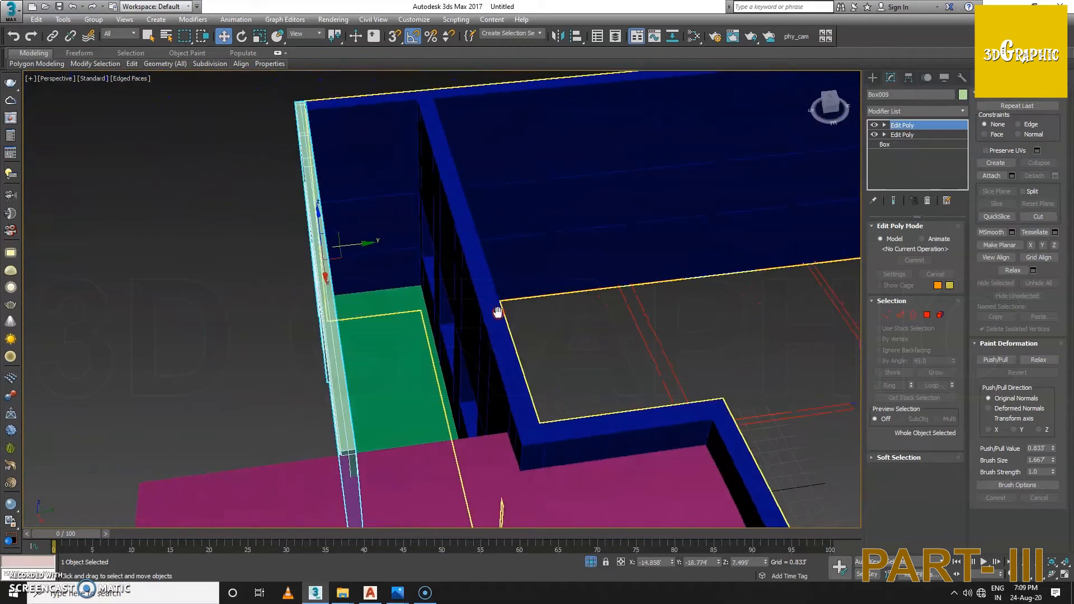
{"action": "middle_click_drag", "start_coordinate": [498, 310], "coordinate": [485, 263], "text": "alt"}
{"action": "left_click", "coordinate": [498, 242]}
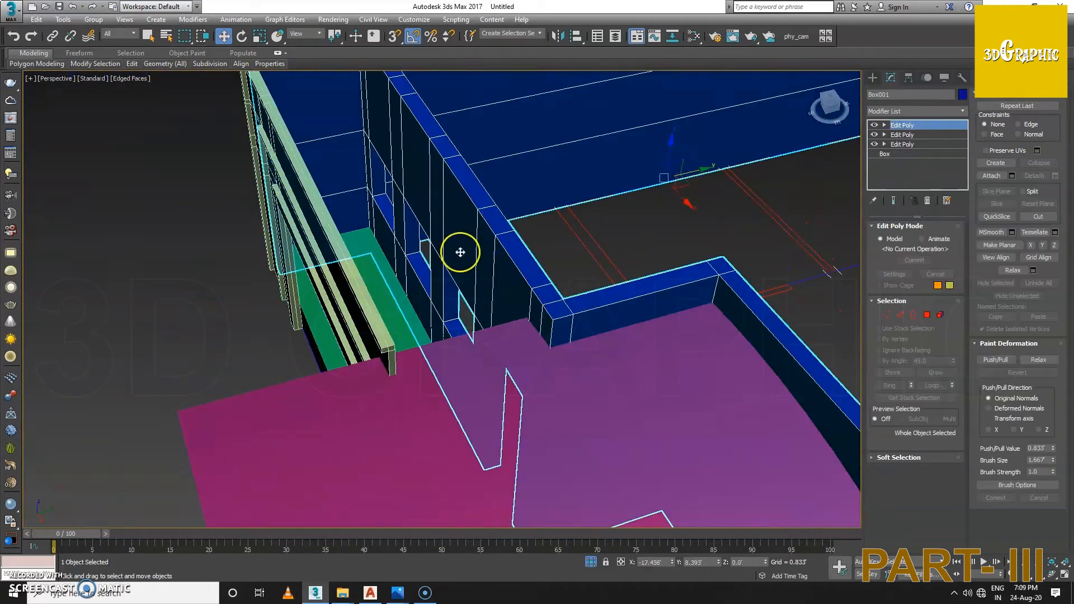
{"action": "middle_click_drag", "start_coordinate": [324, 233], "coordinate": [352, 232], "text": "alt"}
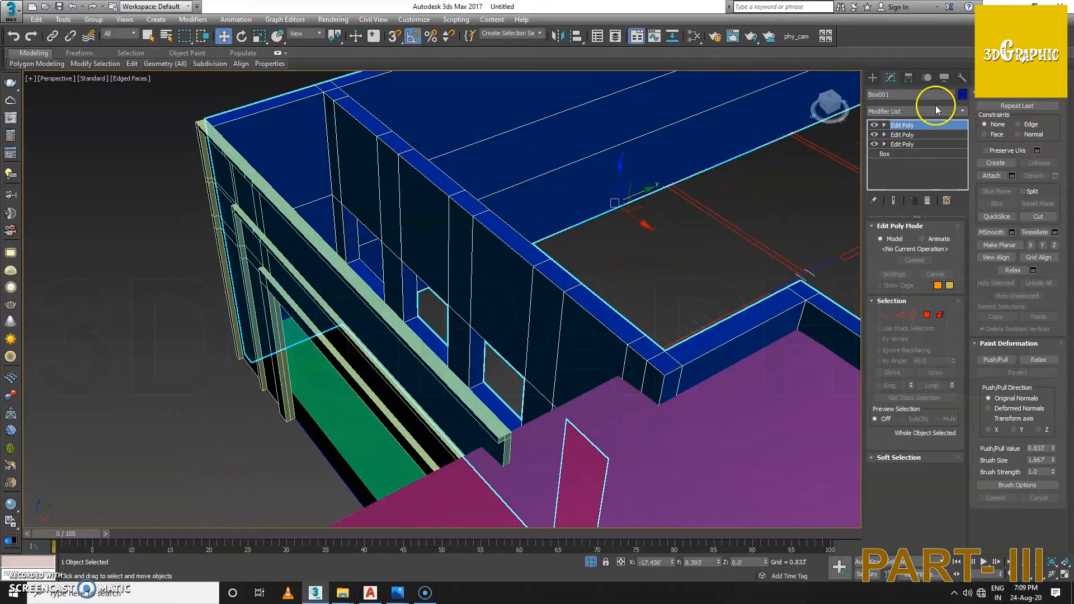
Step: Add an Edit Poly modifier to the blue walls and select a polygon above the front wall's openings, leaving polygon editing after inspecting it
{"action": "left_click", "coordinate": [935, 111]}
{"action": "key", "text": "e"}
{"action": "key", "text": "e"}
{"action": "key", "text": "e"}
{"action": "key", "text": "e"}
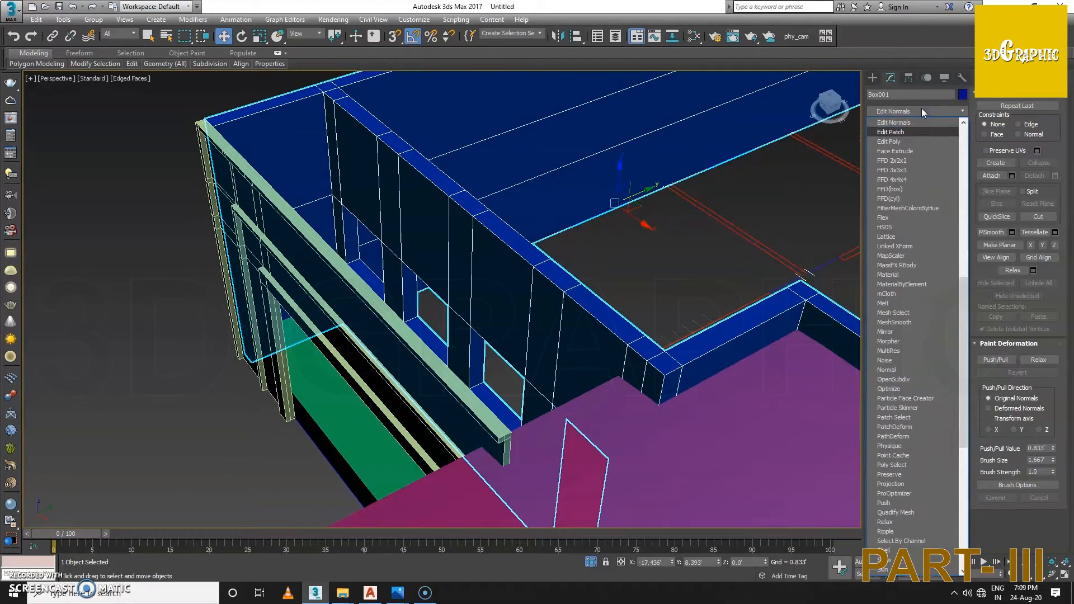
{"action": "key", "text": "Return"}
{"action": "left_click", "coordinate": [927, 314]}
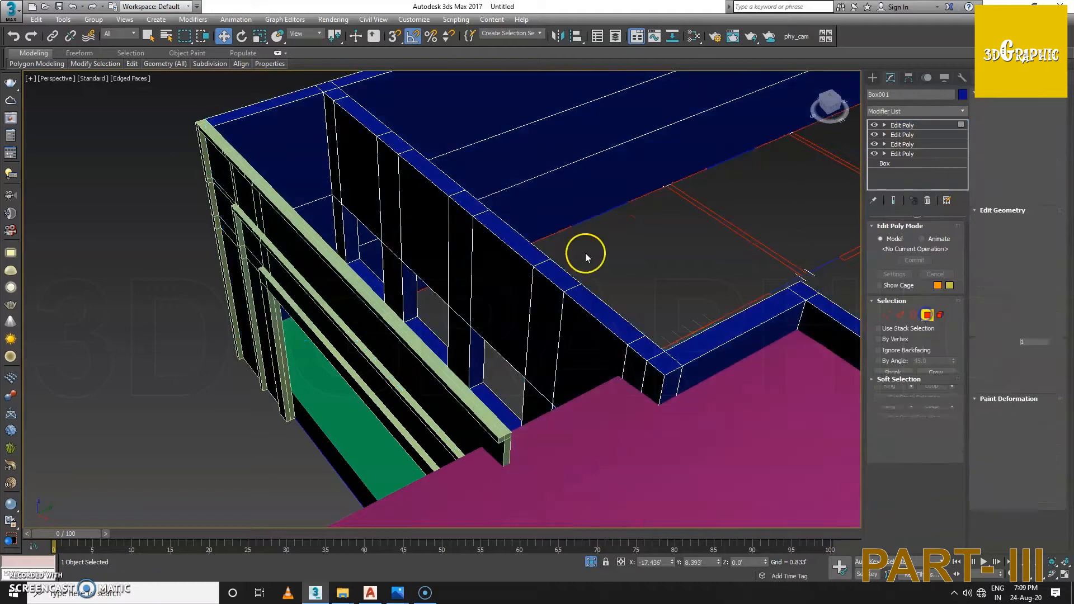
{"action": "left_click", "coordinate": [428, 223]}
{"action": "scroll", "coordinate": [440, 227], "scroll_direction": "up", "scroll_amount": 5}
{"action": "middle_click_drag", "start_coordinate": [439, 227], "coordinate": [413, 214], "text": "alt"}
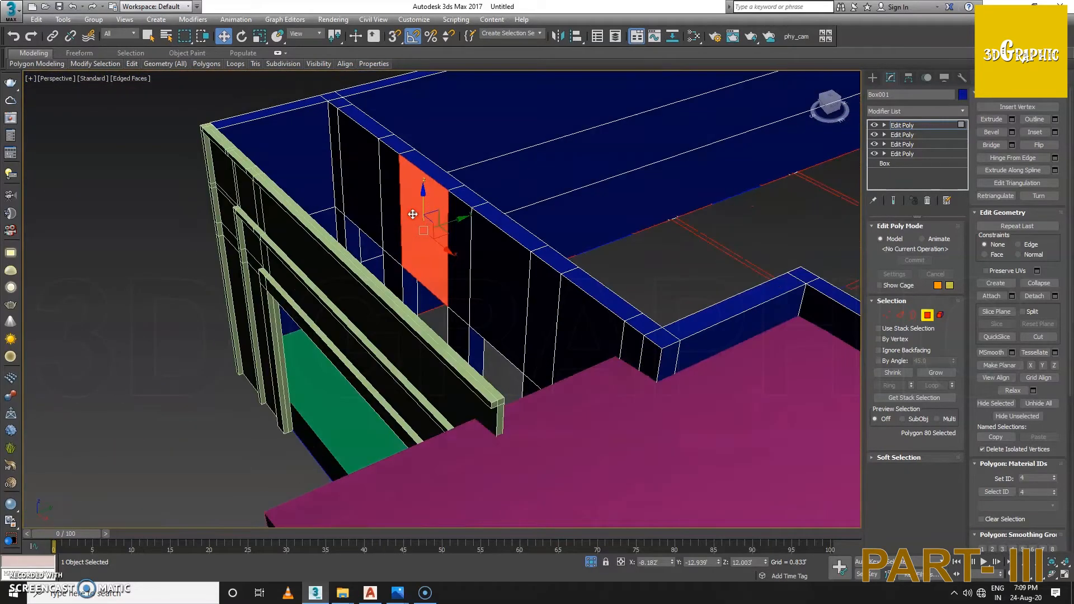
{"action": "left_click", "coordinate": [923, 124]}
Step: Draw a box about 2.736' long and 5.185' wide with AutoGrid on the inner face of the long blue side wall
{"action": "middle_click_drag", "start_coordinate": [444, 147], "coordinate": [456, 232], "text": "alt"}
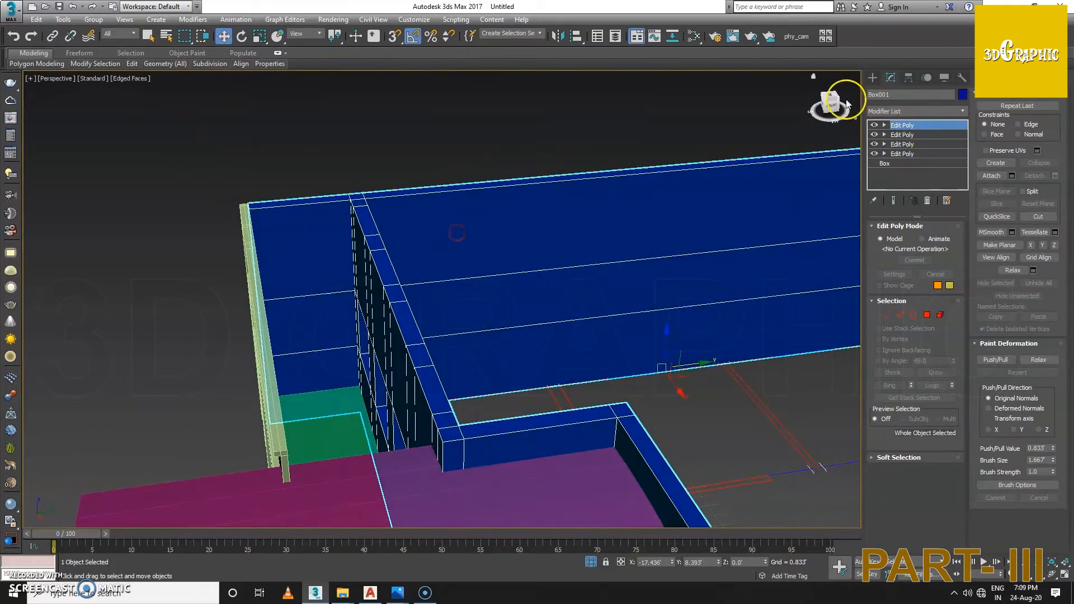
{"action": "middle_click_drag", "start_coordinate": [538, 241], "coordinate": [513, 273], "text": "alt"}
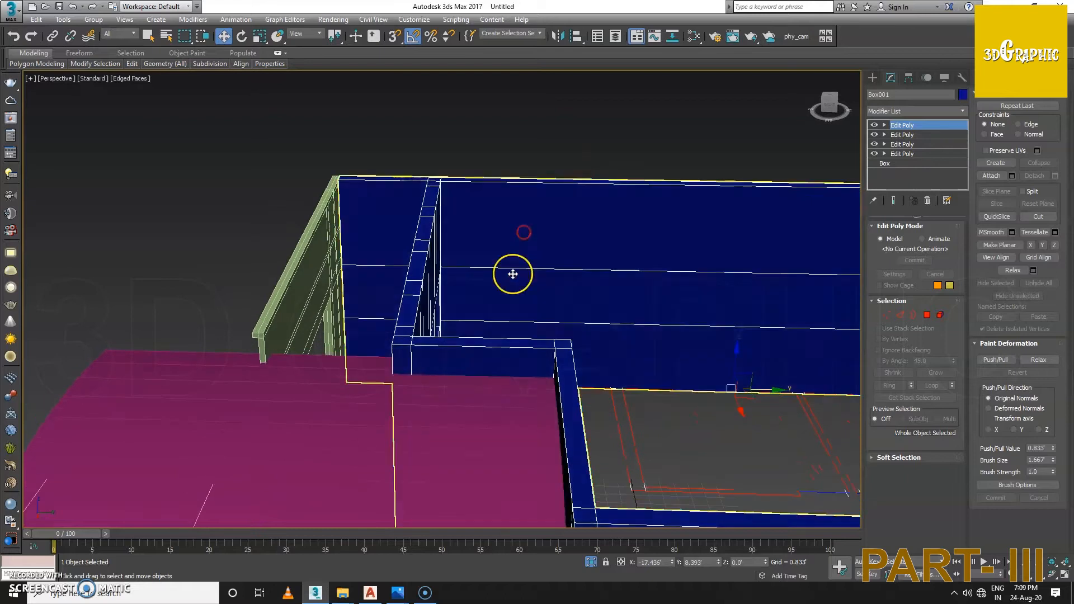
{"action": "left_click", "coordinate": [873, 78]}
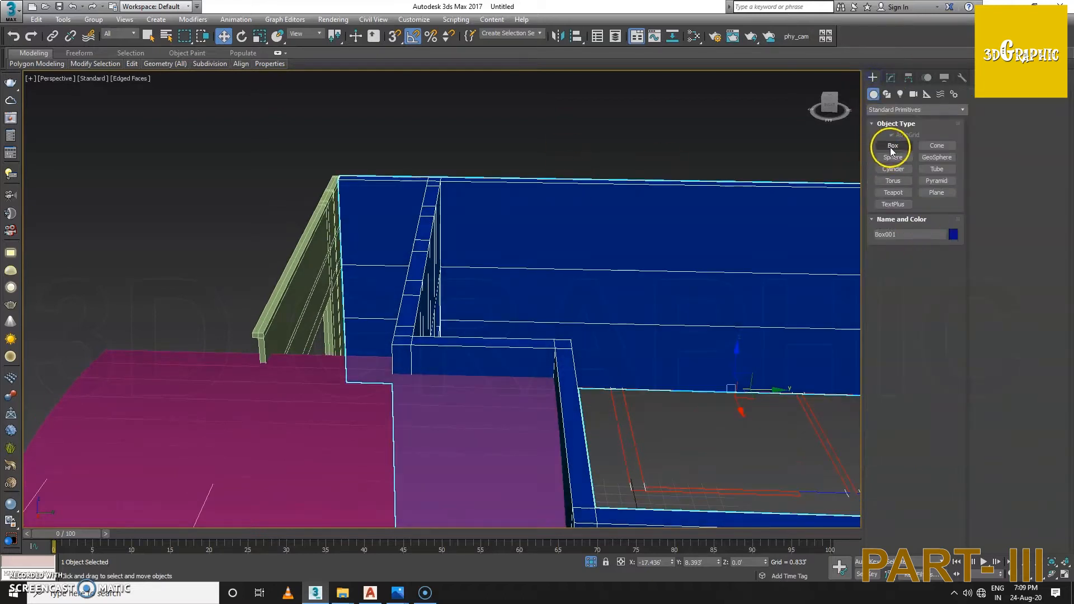
{"action": "left_click", "coordinate": [893, 146]}
{"action": "middle_click_drag", "start_coordinate": [636, 263], "coordinate": [560, 285]}
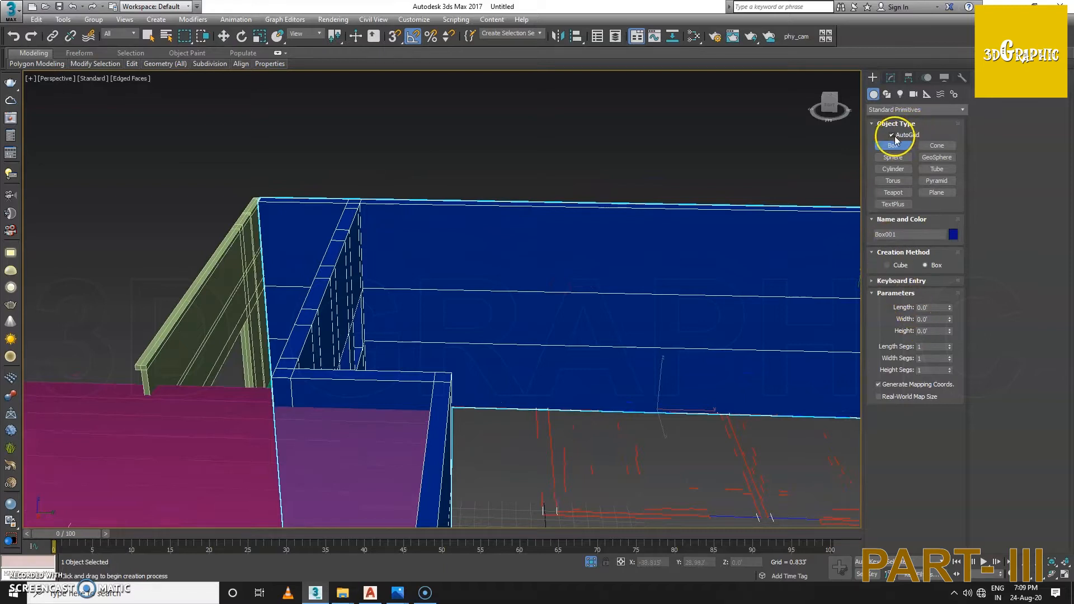
{"action": "left_click_drag", "start_coordinate": [426, 229], "coordinate": [508, 302]}
{"action": "left_click", "coordinate": [495, 334]}
{"action": "right_click", "coordinate": [460, 213]}
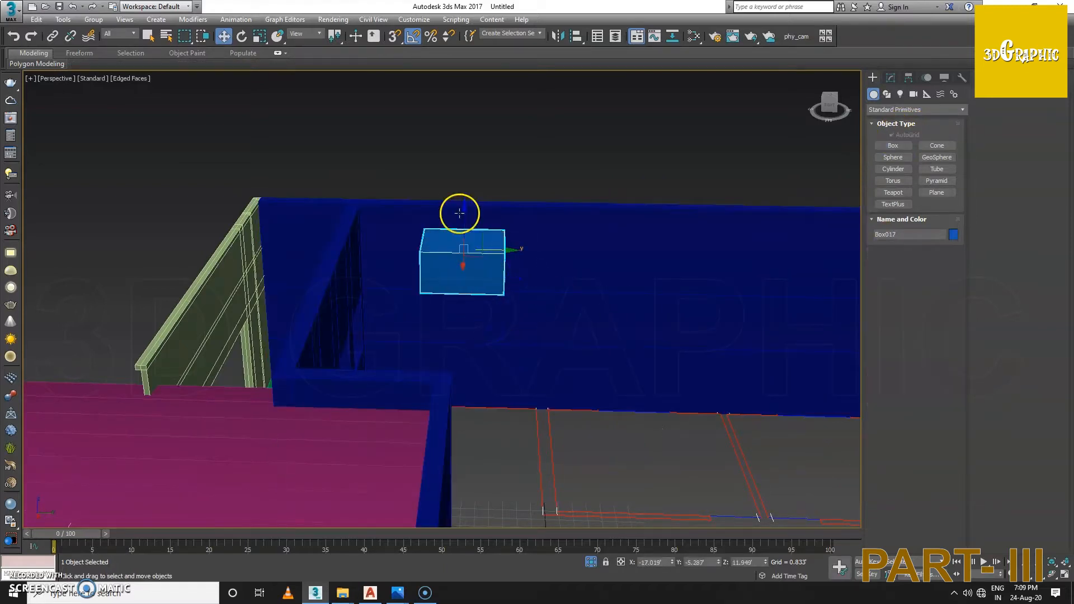
Step: Set the new box's length and height to 3' and widen it to about 5.859'
{"action": "left_click", "coordinate": [888, 77]}
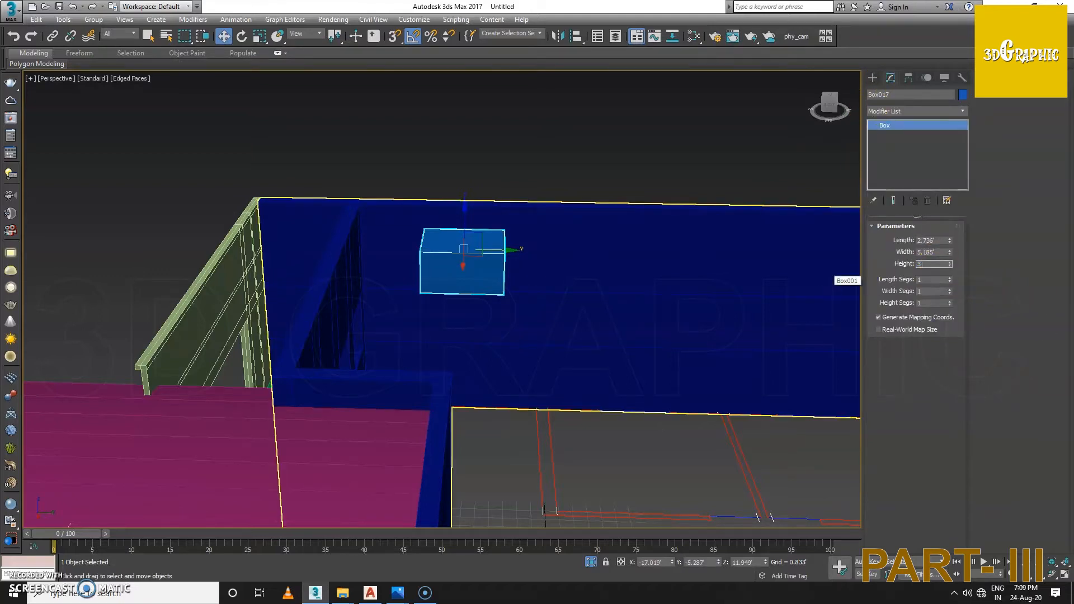
{"action": "middle_click_drag", "start_coordinate": [781, 284], "coordinate": [504, 259], "text": "alt"}
{"action": "left_click_drag", "start_coordinate": [947, 254], "coordinate": [947, 233]}
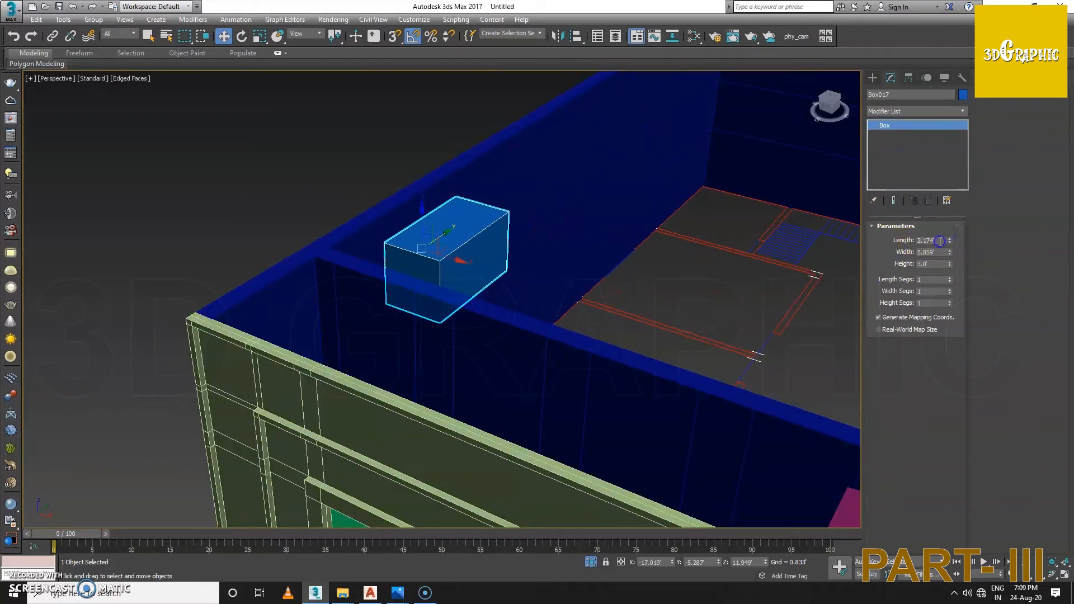
{"action": "type", "text": "3"}
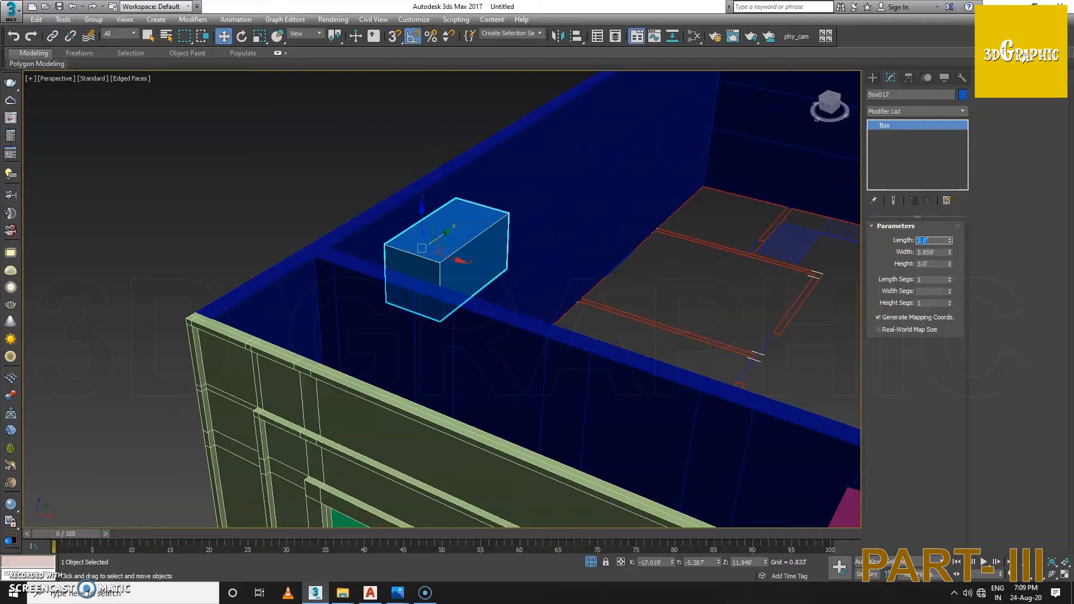
Step: Raise the guide box to about Z 13.465' so that its top lines up with the blue wall's upper edge
{"action": "middle_click_drag", "start_coordinate": [473, 214], "coordinate": [369, 203], "text": "alt"}
{"action": "scroll", "coordinate": [392, 204], "scroll_direction": "up", "scroll_amount": 4}
{"action": "middle_click_drag", "start_coordinate": [487, 221], "coordinate": [437, 242], "text": "alt"}
{"action": "left_click_drag", "start_coordinate": [559, 278], "coordinate": [586, 218]}
{"action": "middle_click_drag", "start_coordinate": [586, 219], "coordinate": [594, 253], "text": "alt"}
{"action": "scroll", "coordinate": [606, 263], "scroll_direction": "down", "scroll_amount": 4}
{"action": "middle_click_drag", "start_coordinate": [667, 276], "coordinate": [570, 246], "text": "alt"}
Step: Connect the ring of vertical edges above the blue walls' openings with one segment to add a horizontal edge loop
{"action": "left_click", "coordinate": [549, 380]}
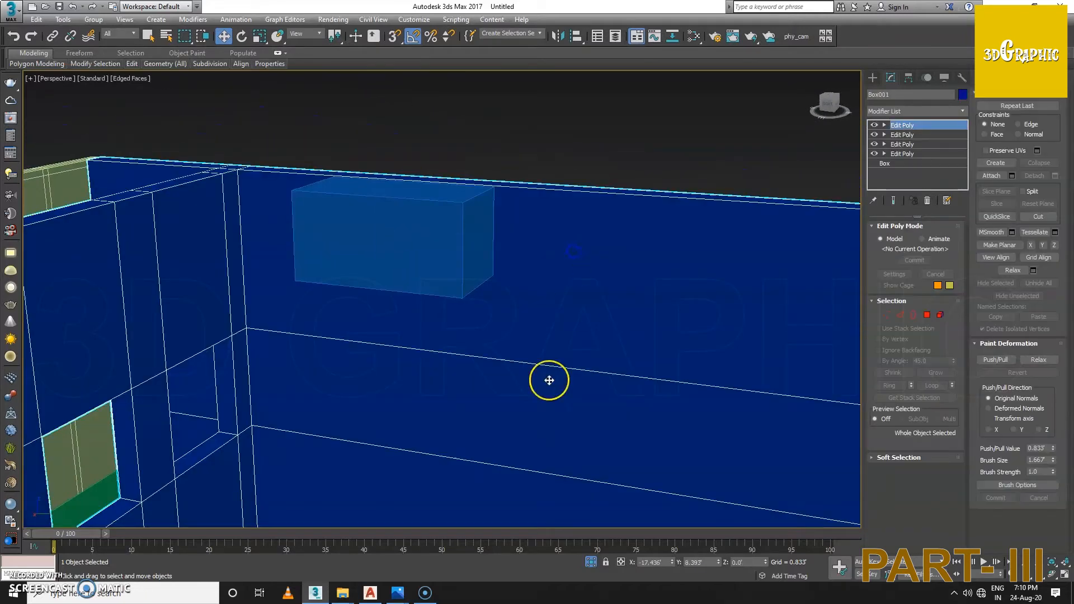
{"action": "left_click", "coordinate": [900, 316]}
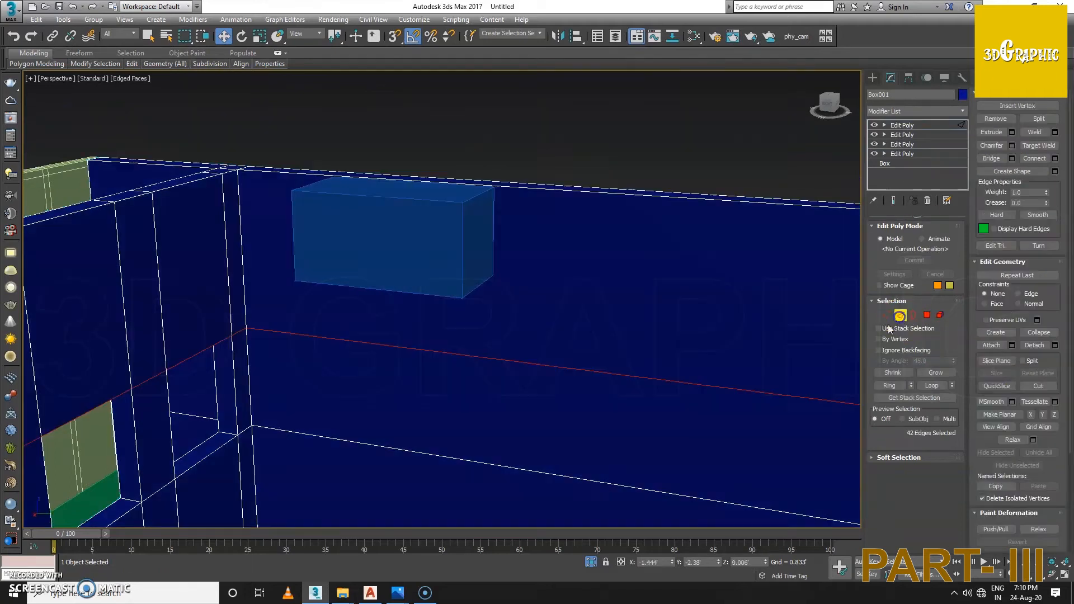
{"action": "left_click", "coordinate": [243, 253]}
{"action": "left_click", "coordinate": [879, 388]}
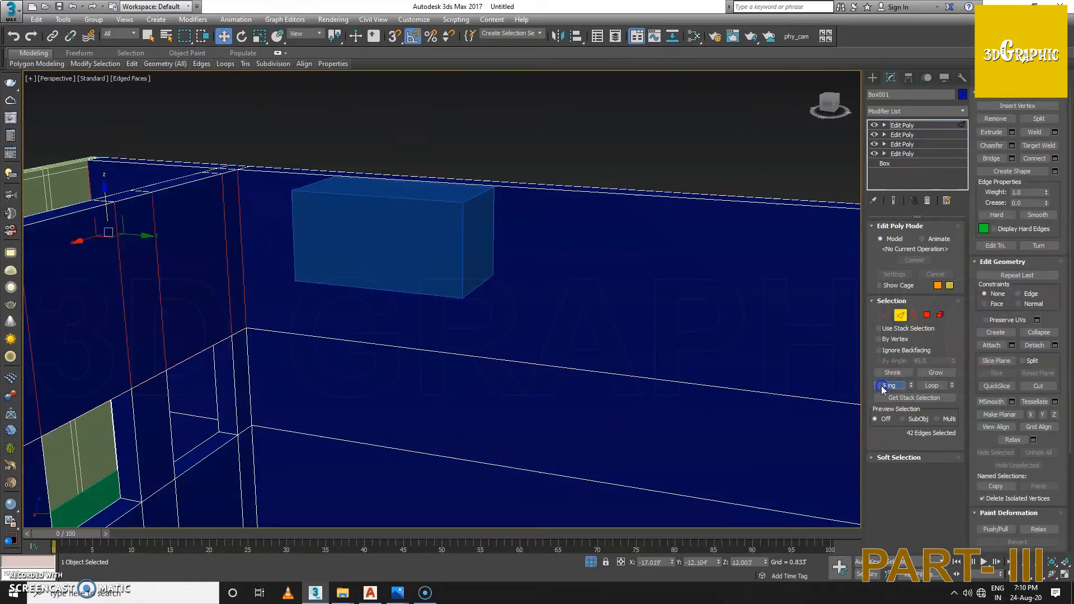
{"action": "middle_click_drag", "start_coordinate": [257, 257], "coordinate": [479, 286], "text": "alt"}
{"action": "scroll", "coordinate": [448, 252], "scroll_direction": "up", "scroll_amount": 5}
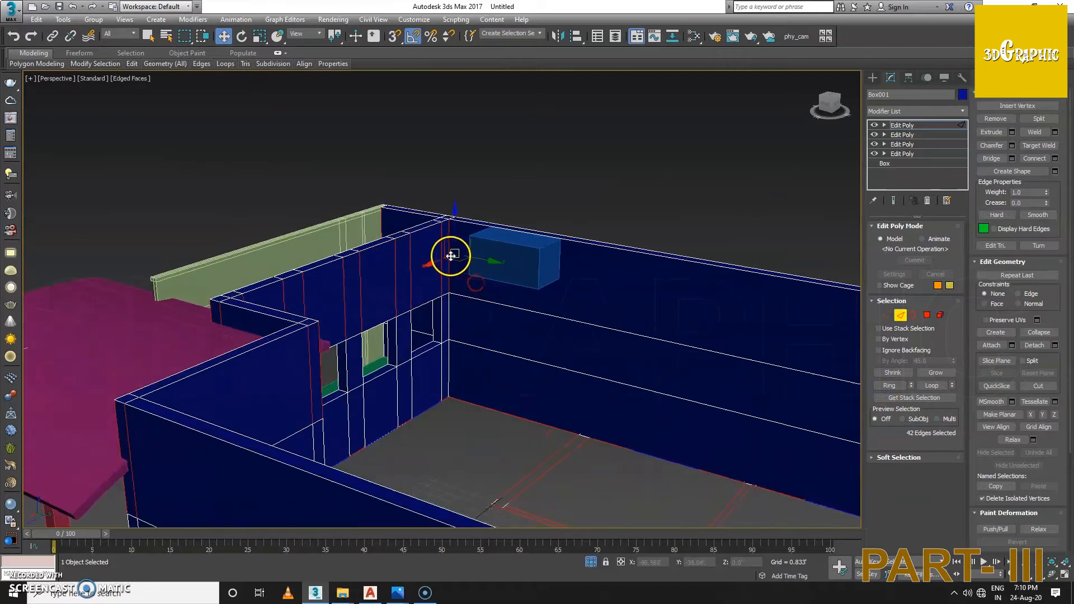
{"action": "right_click", "coordinate": [449, 258]}
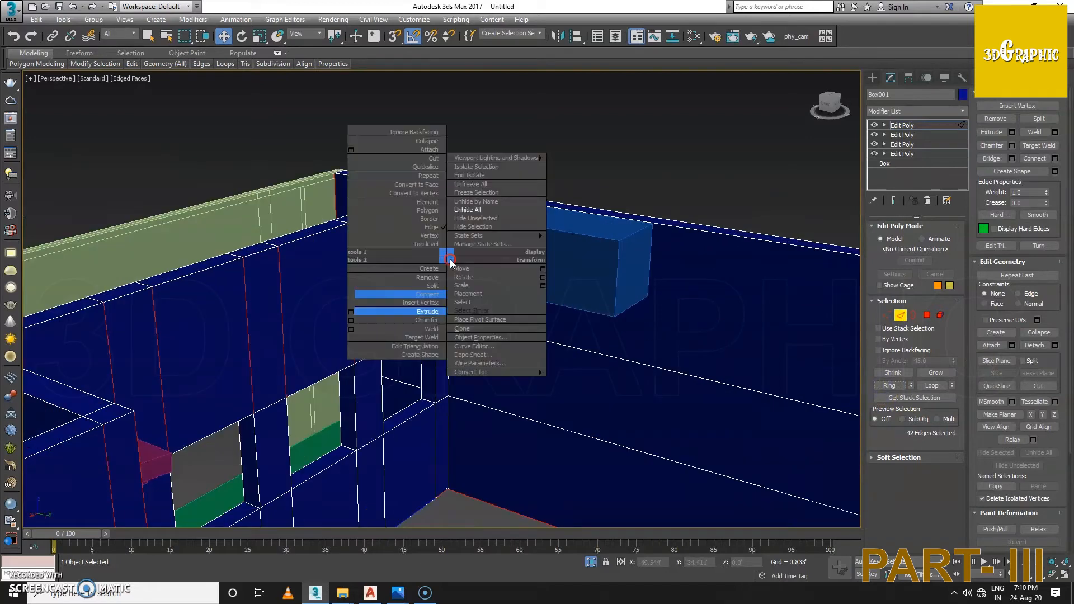
{"action": "left_click", "coordinate": [351, 293]}
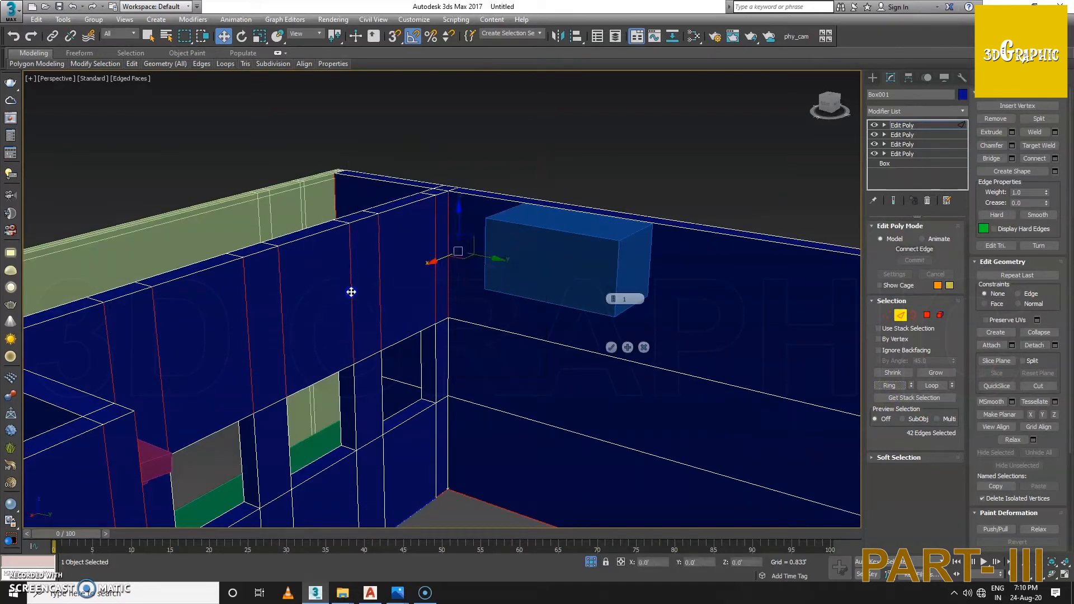
{"action": "left_click", "coordinate": [613, 349]}
{"action": "middle_click_drag", "start_coordinate": [616, 352], "coordinate": [582, 349], "text": "alt"}
{"action": "middle_click_drag", "start_coordinate": [582, 349], "coordinate": [500, 317]}
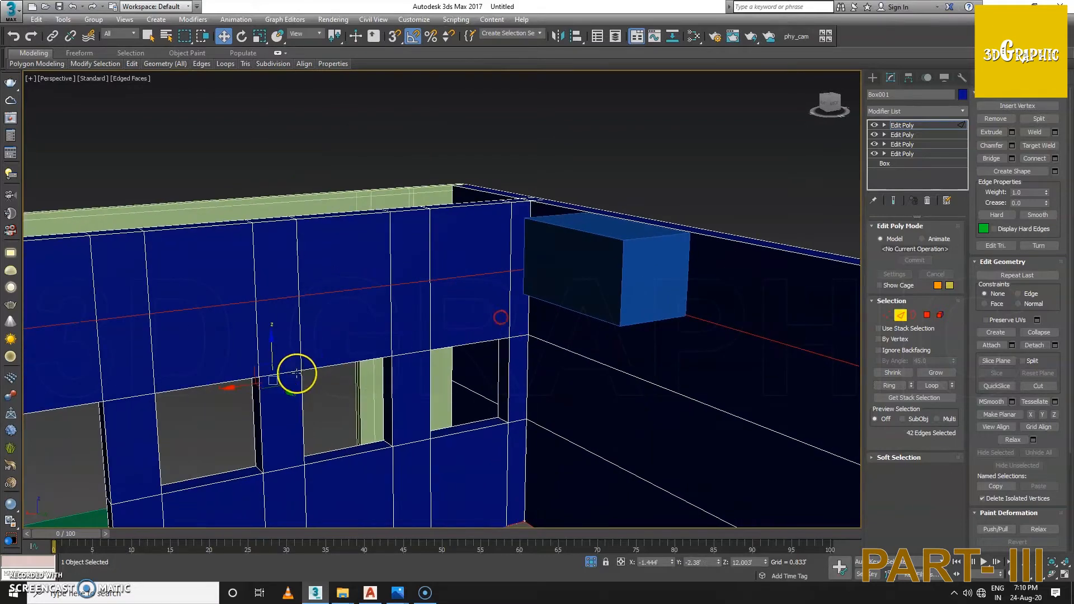
Step: Lower the new wall edge loop to about Z 11.954', level with the underside of the guide box
{"action": "left_click_drag", "start_coordinate": [273, 354], "coordinate": [277, 349]}
{"action": "middle_click_drag", "start_coordinate": [394, 347], "coordinate": [458, 306], "text": "alt"}
{"action": "scroll", "coordinate": [449, 304], "scroll_direction": "down", "scroll_amount": 7}
{"action": "scroll", "coordinate": [338, 259], "scroll_direction": "up", "scroll_amount": 5}
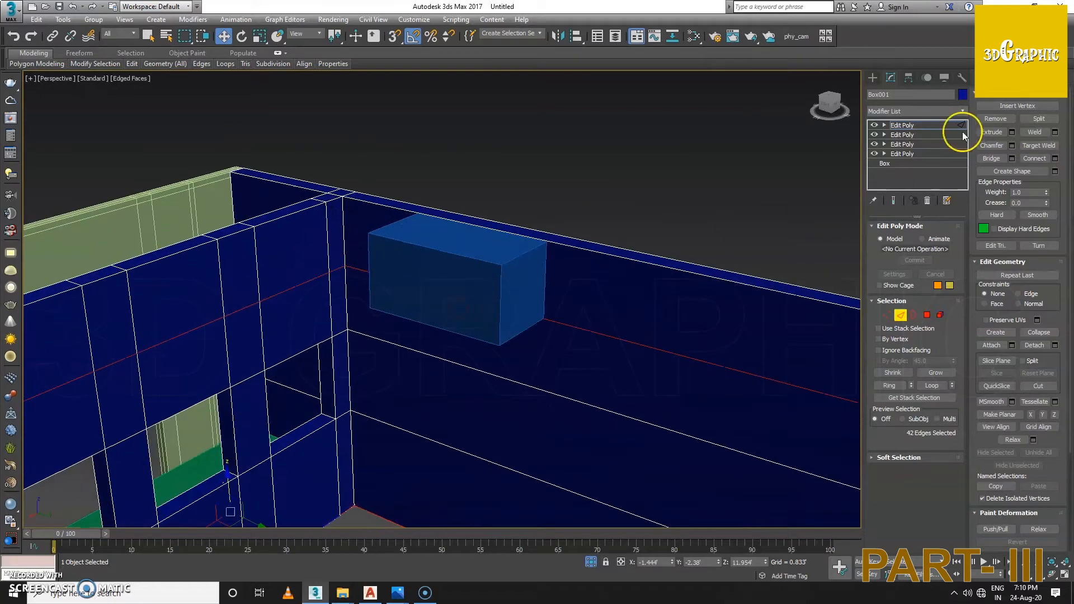
Step: Leave edge editing, delete the guide box, and bring the rest of the house back out of isolation
{"action": "left_click", "coordinate": [920, 126]}
{"action": "left_click", "coordinate": [459, 301]}
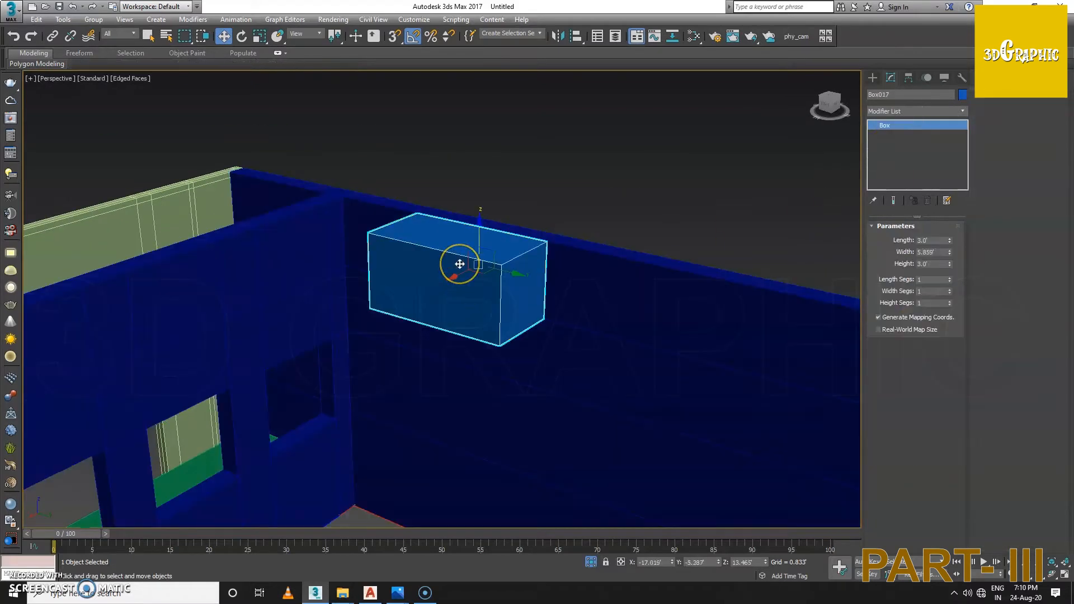
{"action": "key", "text": "Delete"}
{"action": "scroll", "coordinate": [457, 275], "scroll_direction": "down", "scroll_amount": 2}
{"action": "middle_click_drag", "start_coordinate": [453, 277], "coordinate": [429, 290], "text": "alt"}
{"action": "scroll", "coordinate": [446, 291], "scroll_direction": "down", "scroll_amount": 8}
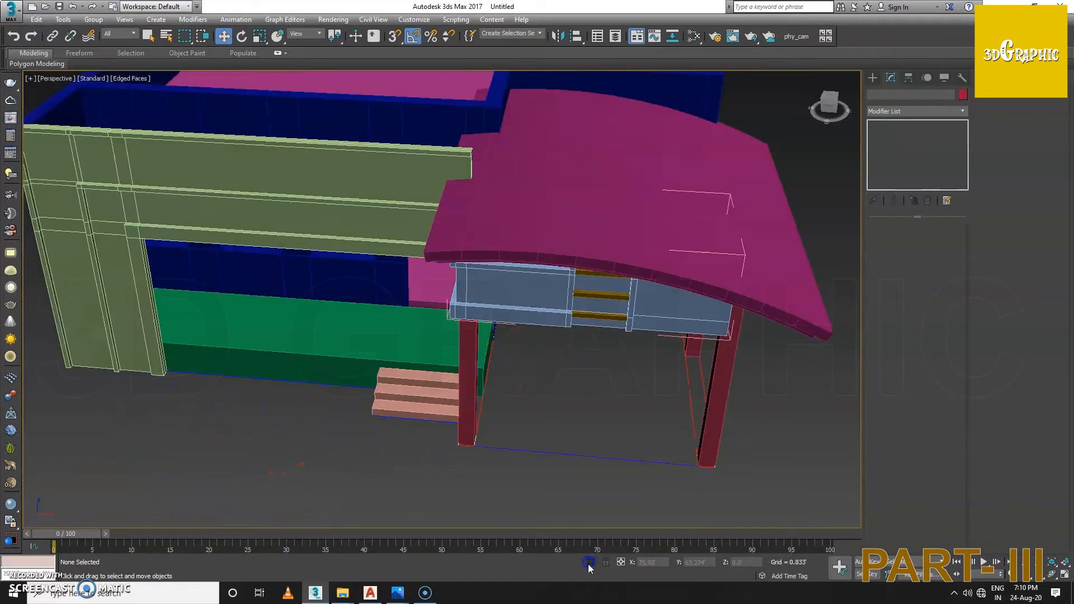
Step: Select the flat roof slab inside the blue walls and change its object color from magenta to green
{"action": "middle_click_drag", "start_coordinate": [470, 246], "coordinate": [568, 420], "text": "alt"}
{"action": "scroll", "coordinate": [405, 274], "scroll_direction": "down", "scroll_amount": 3}
{"action": "middle_click_drag", "start_coordinate": [358, 224], "coordinate": [406, 281]}
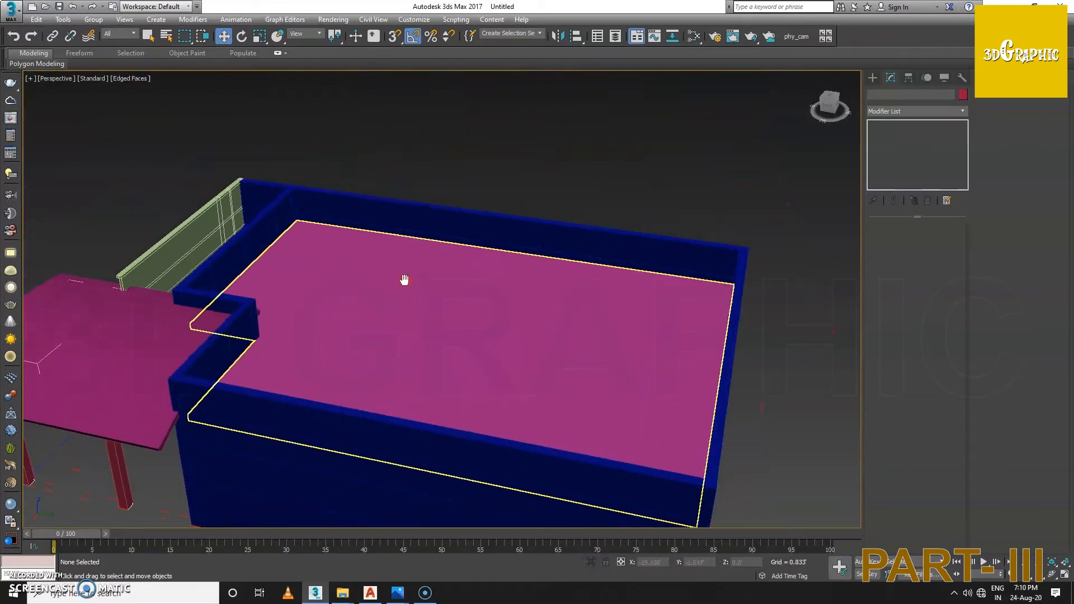
{"action": "left_click", "coordinate": [365, 270]}
{"action": "scroll", "coordinate": [413, 311], "scroll_direction": "up", "scroll_amount": 6}
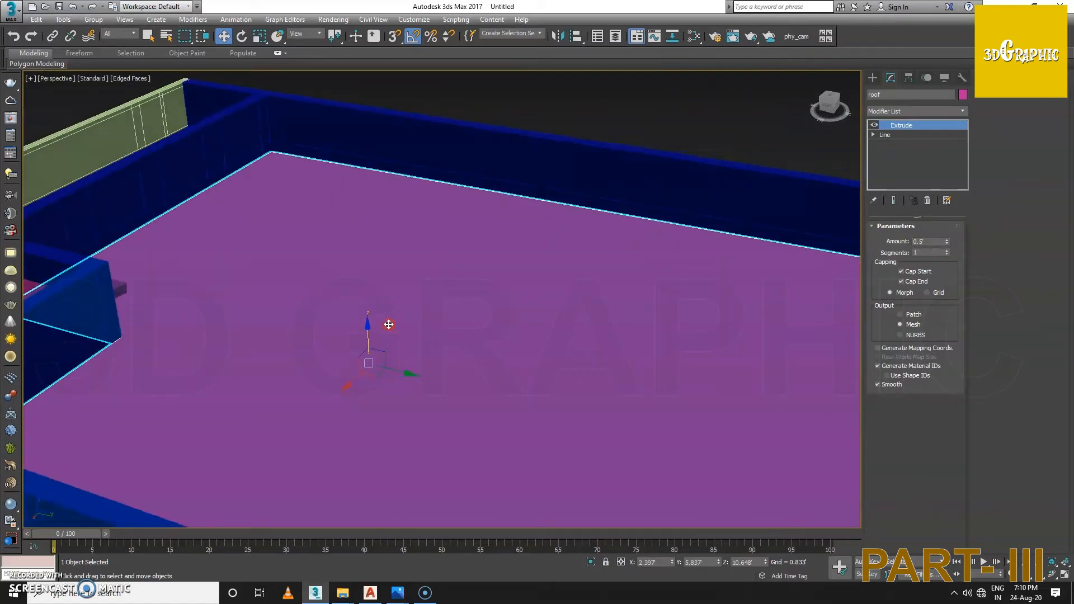
{"action": "left_click", "coordinate": [962, 95]}
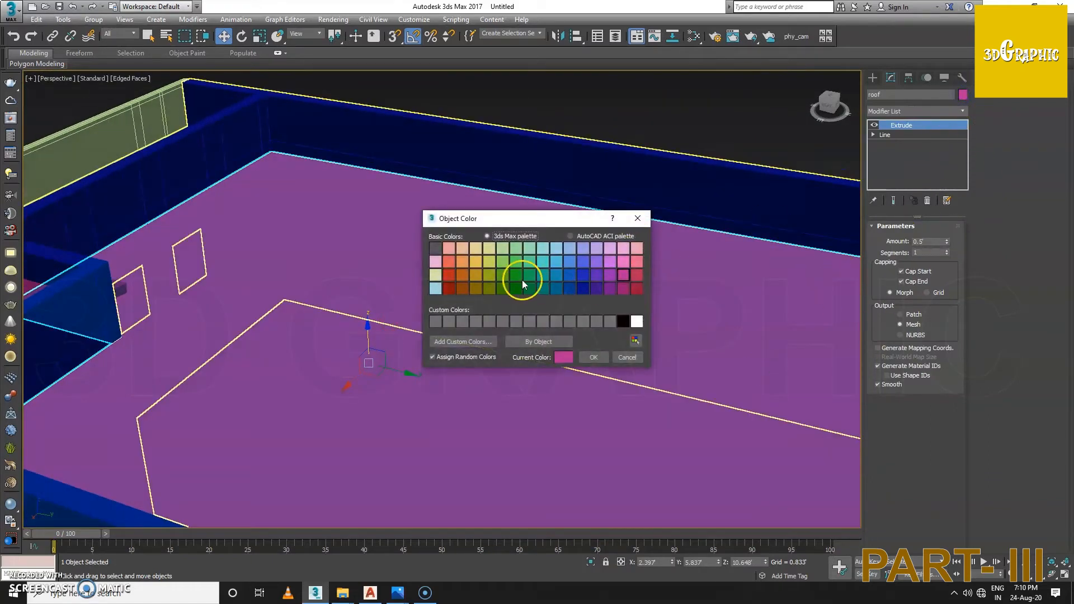
{"action": "left_click", "coordinate": [591, 359]}
Step: Raise the flat roof slab inside the parapet to about Z 11.254'
{"action": "left_click_drag", "start_coordinate": [367, 337], "coordinate": [386, 319]}
{"action": "scroll", "coordinate": [371, 316], "scroll_direction": "down", "scroll_amount": 5}
{"action": "middle_click_drag", "start_coordinate": [337, 326], "coordinate": [395, 307], "text": "alt"}
{"action": "scroll", "coordinate": [343, 240], "scroll_direction": "up", "scroll_amount": 4}
{"action": "middle_click_drag", "start_coordinate": [347, 240], "coordinate": [369, 244], "text": "alt"}
{"action": "middle_click_drag", "start_coordinate": [369, 245], "coordinate": [383, 262]}
Step: Add another Edit Poly modifier to the blue walls and switch to polygon editing
{"action": "left_click", "coordinate": [372, 250]}
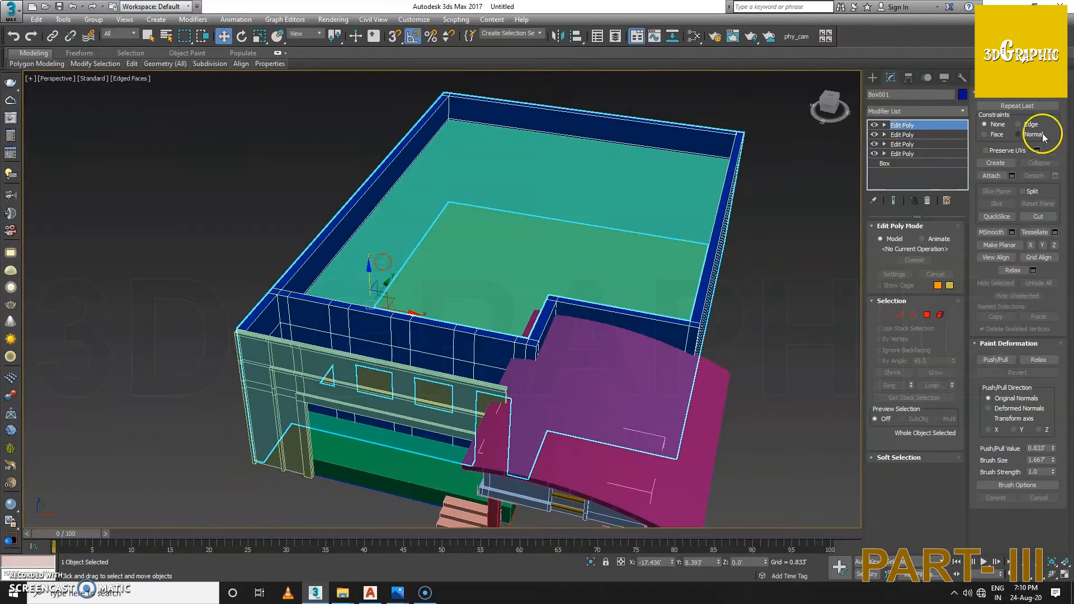
{"action": "left_click", "coordinate": [910, 110]}
{"action": "key", "text": "e"}
{"action": "key", "text": "e"}
{"action": "key", "text": "e"}
{"action": "key", "text": "e"}
{"action": "key", "text": "Return"}
{"action": "key", "text": "4"}
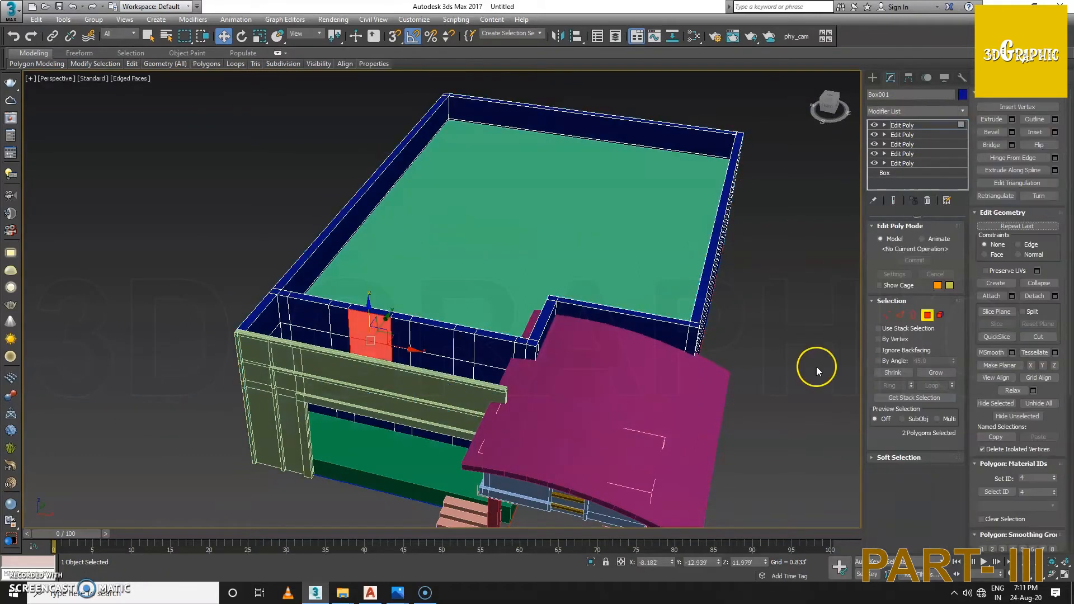
Step: Delete the outer, top and inner polygons of the recessed front wall's section above the roof slab
{"action": "left_click", "coordinate": [304, 318]}
{"action": "scroll", "coordinate": [303, 318], "scroll_direction": "up", "scroll_amount": 3}
{"action": "mouse_move", "coordinate": [330, 320]}
{"action": "left_mouse_down"}
{"action": "mouse_move", "coordinate": [608, 363]}
{"action": "mouse_move", "coordinate": [581, 348]}
{"action": "left_mouse_up"}
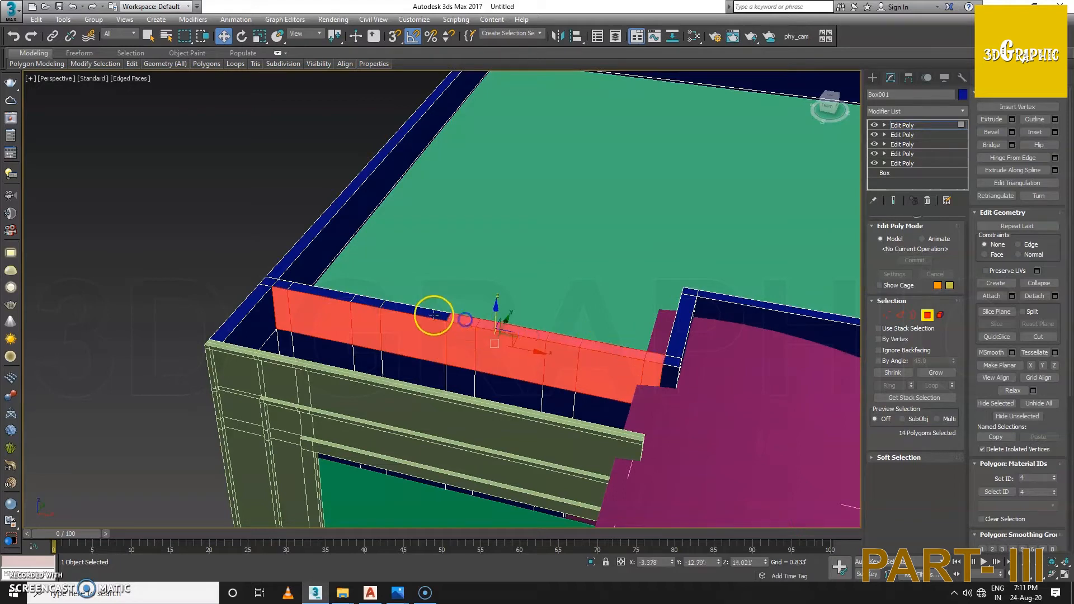
{"action": "middle_click_drag", "start_coordinate": [390, 345], "coordinate": [277, 316], "text": "alt"}
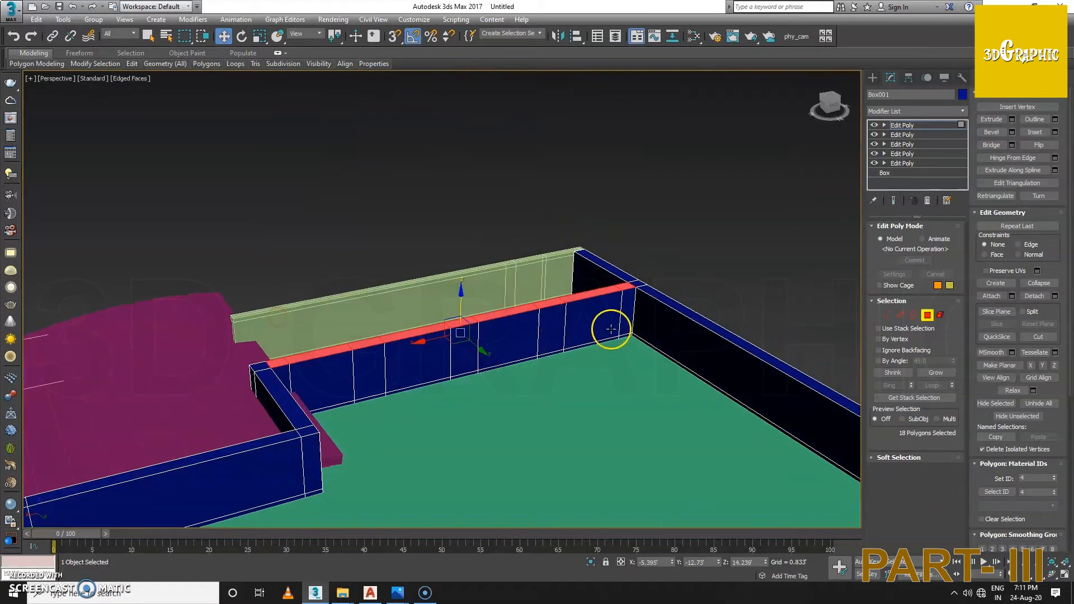
{"action": "left_click_drag", "start_coordinate": [625, 307], "coordinate": [377, 367]}
{"action": "mouse_move", "coordinate": [376, 367]}
{"action": "middle_mouse_down", "text": "alt"}
{"action": "mouse_move", "coordinate": [338, 369]}
{"action": "mouse_move", "coordinate": [296, 341]}
{"action": "middle_mouse_up", "text": "alt"}
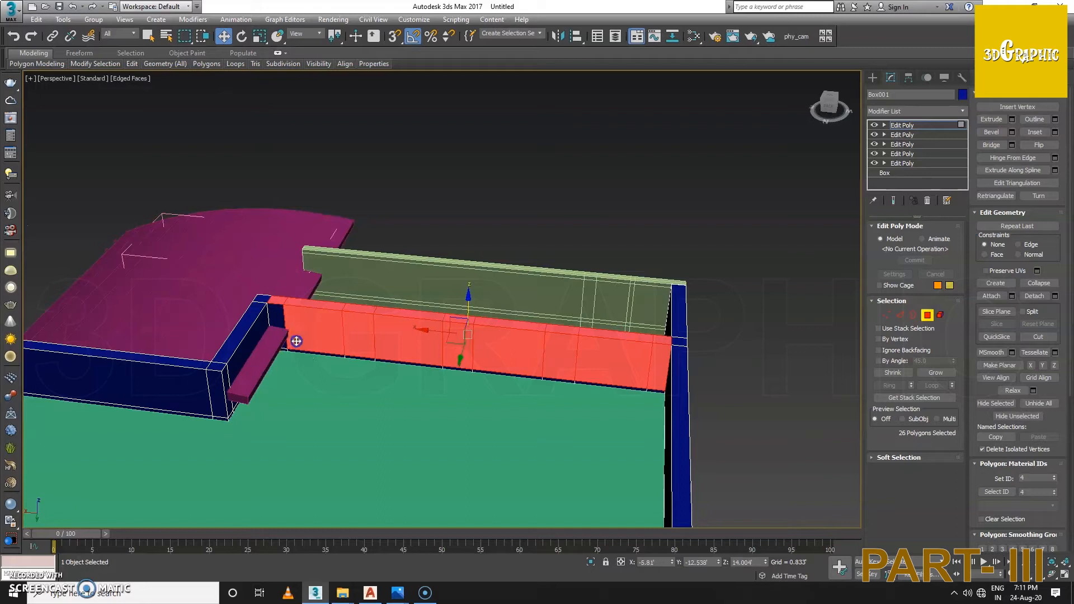
{"action": "key", "text": "Delete"}
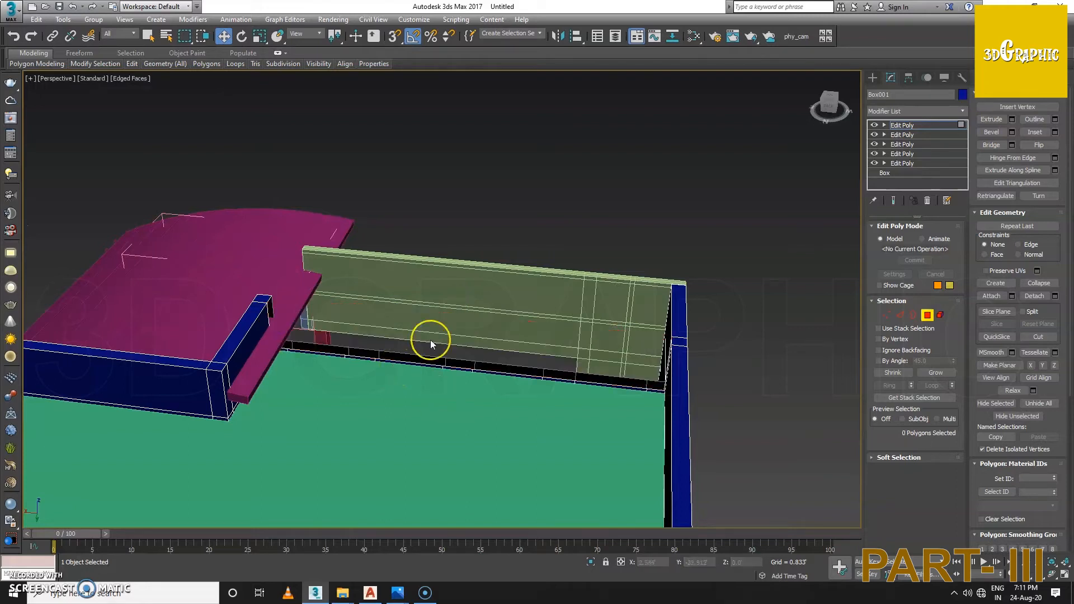
Step: Finish polygon editing on the walls, select the flat roof slab, and add an Edit Poly modifier to it
{"action": "middle_click_drag", "start_coordinate": [518, 379], "coordinate": [419, 292], "text": "alt"}
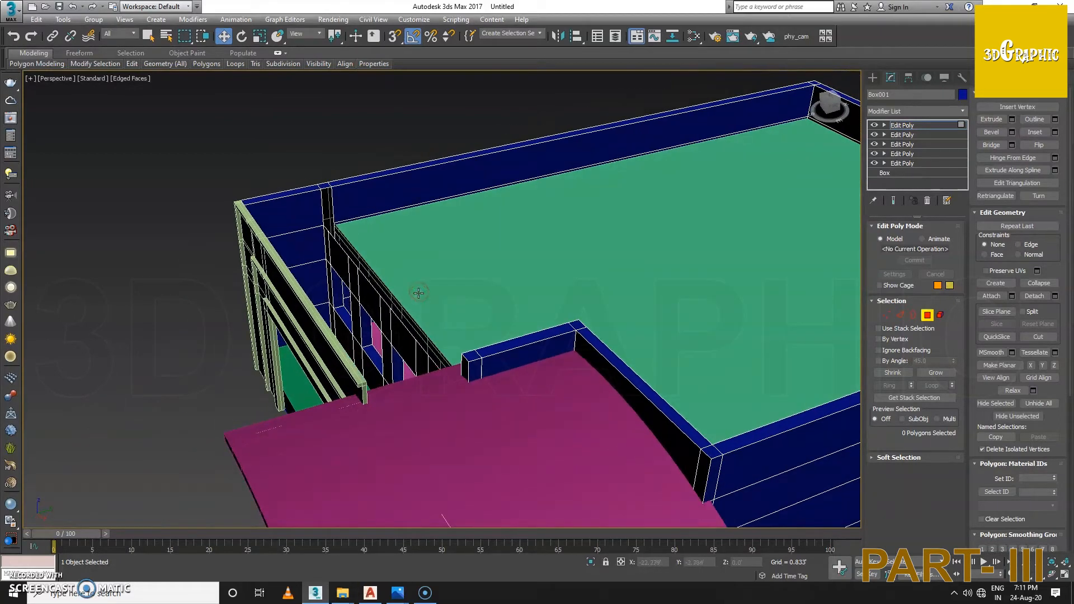
{"action": "left_click", "coordinate": [438, 285]}
{"action": "left_click", "coordinate": [929, 317]}
{"action": "left_click", "coordinate": [432, 262]}
{"action": "middle_click_drag", "start_coordinate": [449, 289], "coordinate": [452, 292], "text": "alt"}
{"action": "left_click", "coordinate": [916, 112]}
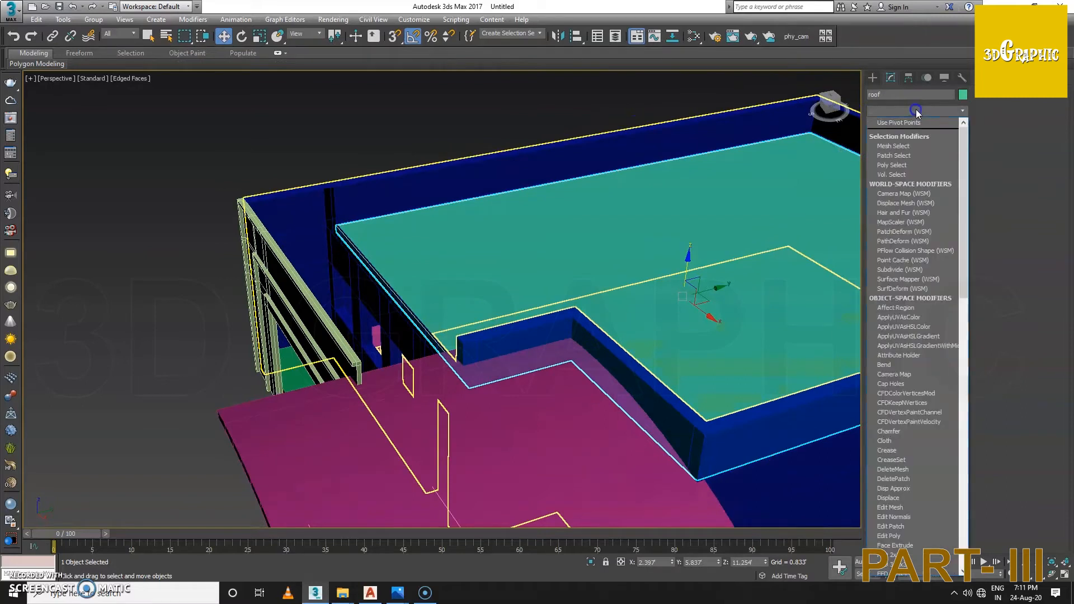
{"action": "key", "text": "e"}
{"action": "key", "text": "e"}
{"action": "key", "text": "e"}
{"action": "key", "text": "e"}
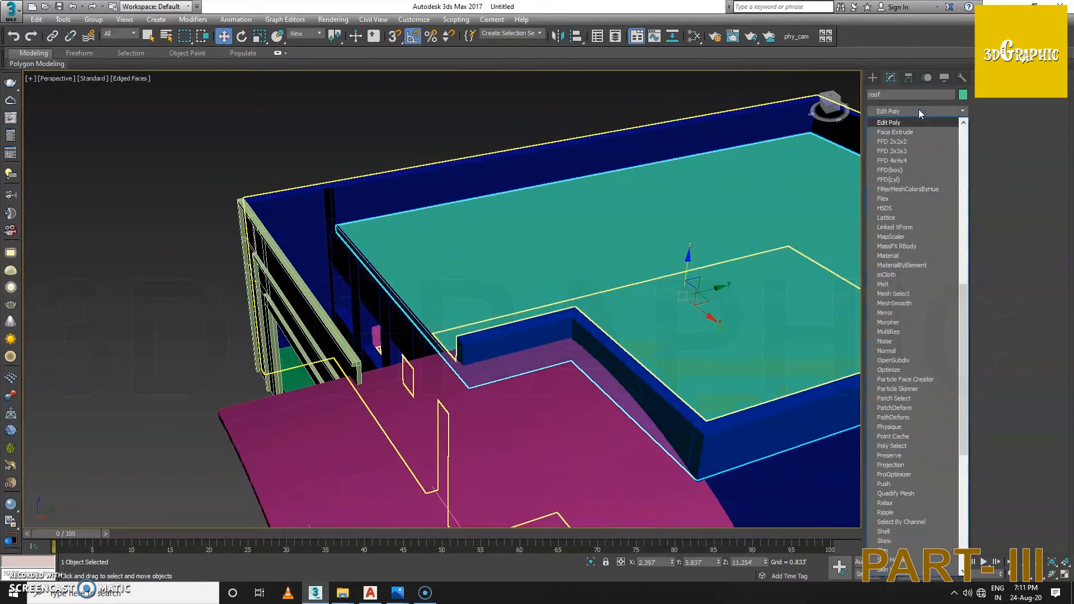
{"action": "key", "text": "Return"}
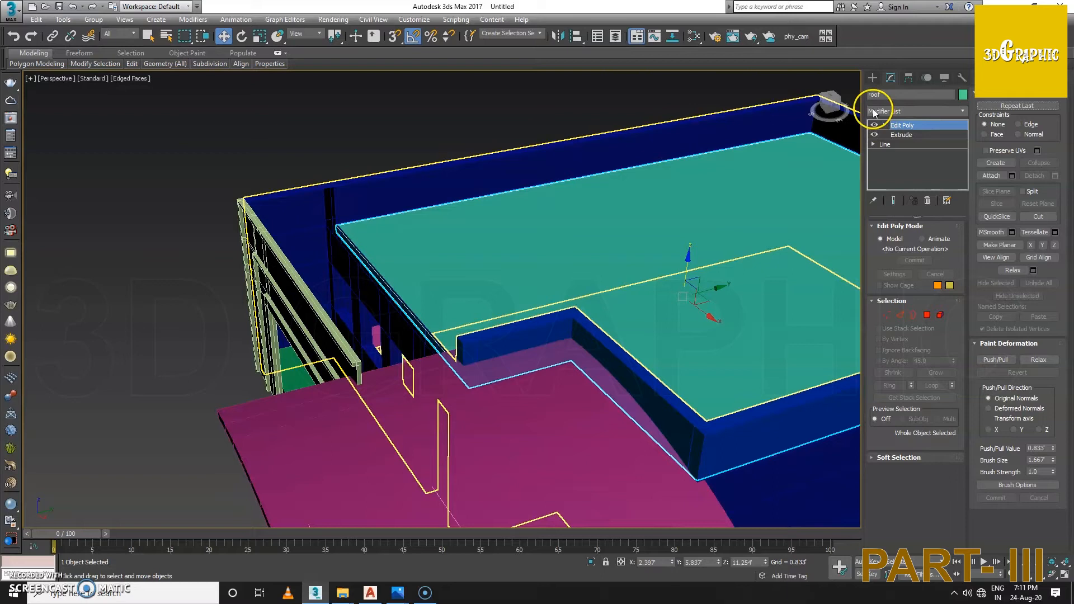
Step: Extrude the roof slab's front edge polygon and move it forward to the back of the green facade frame
{"action": "left_click", "coordinate": [928, 315]}
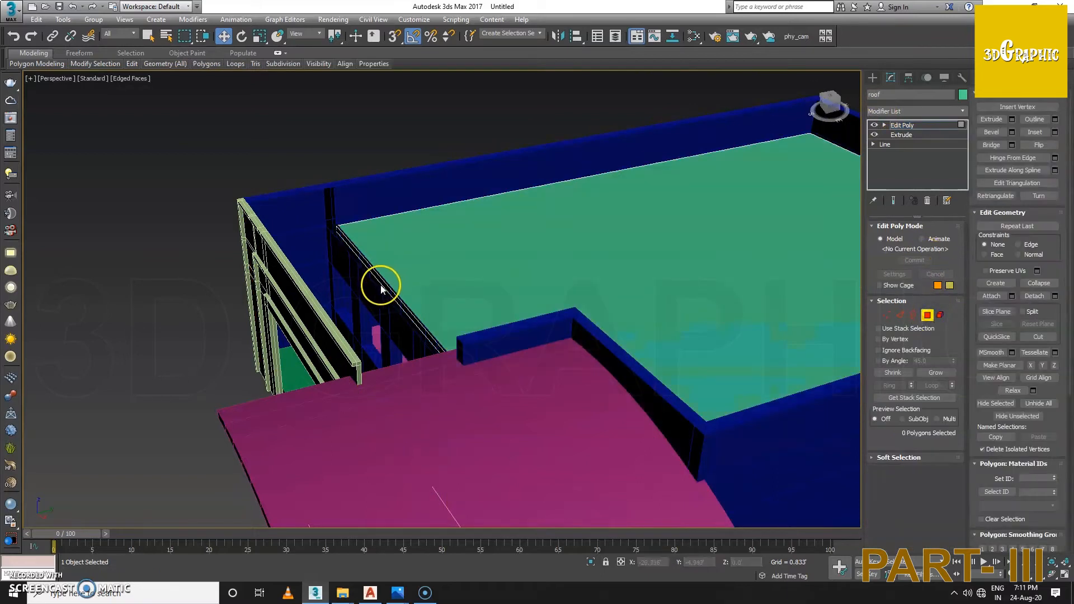
{"action": "left_click", "coordinate": [386, 282]}
{"action": "left_click", "coordinate": [386, 292]}
{"action": "mouse_move", "coordinate": [388, 296]}
{"action": "middle_mouse_down", "text": "alt"}
{"action": "mouse_move", "coordinate": [426, 346]}
{"action": "mouse_move", "coordinate": [394, 302]}
{"action": "middle_mouse_up", "text": "alt"}
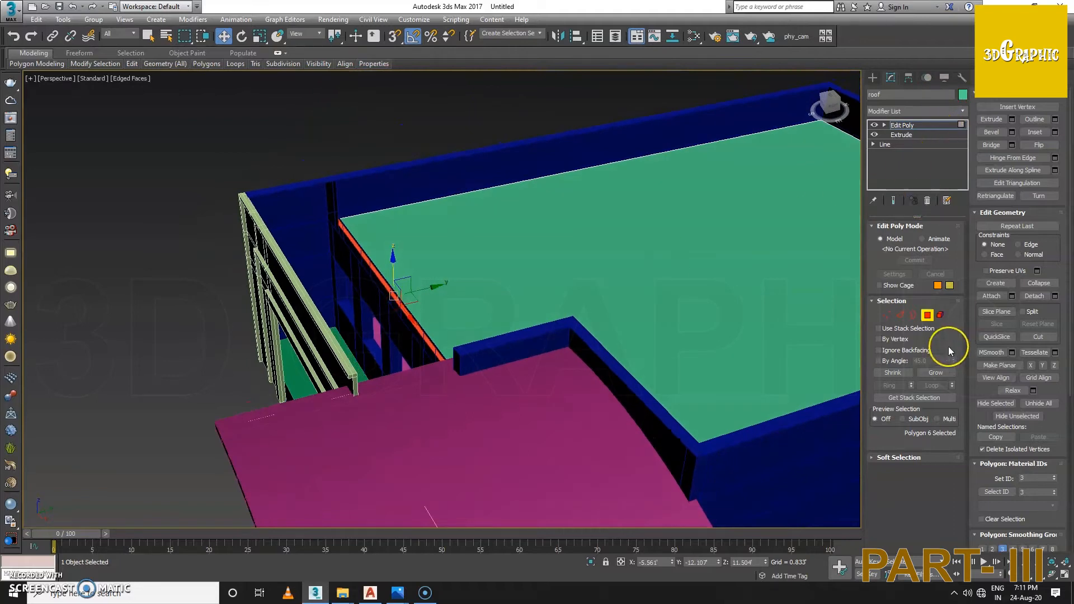
{"action": "right_click", "coordinate": [400, 311]}
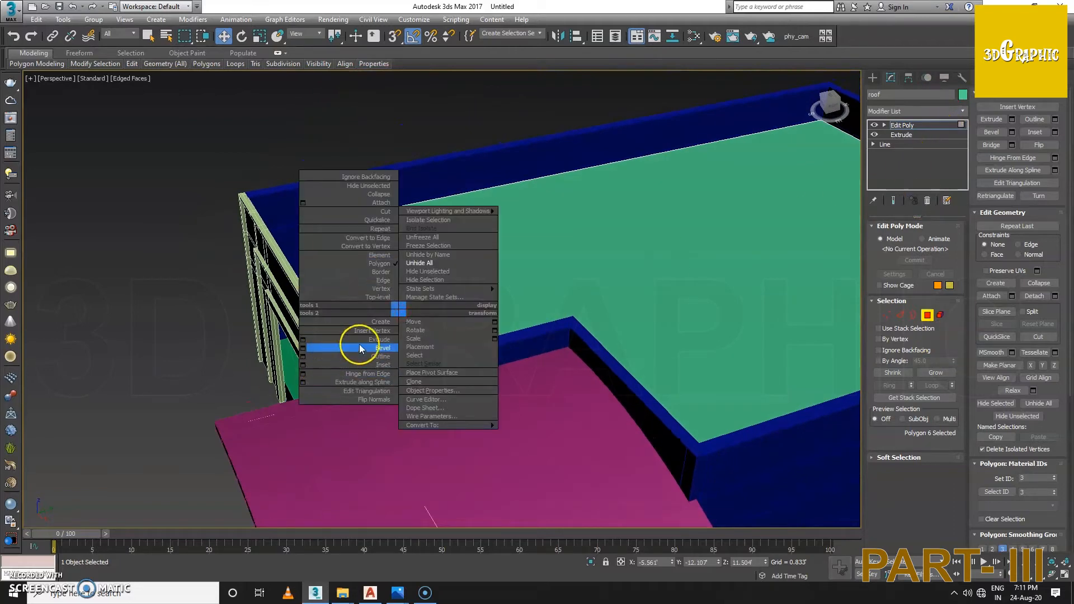
{"action": "left_click", "coordinate": [306, 339]}
{"action": "left_click_drag", "start_coordinate": [618, 323], "coordinate": [621, 213]}
{"action": "left_click", "coordinate": [612, 330]}
{"action": "left_click_drag", "start_coordinate": [410, 292], "coordinate": [333, 315]}
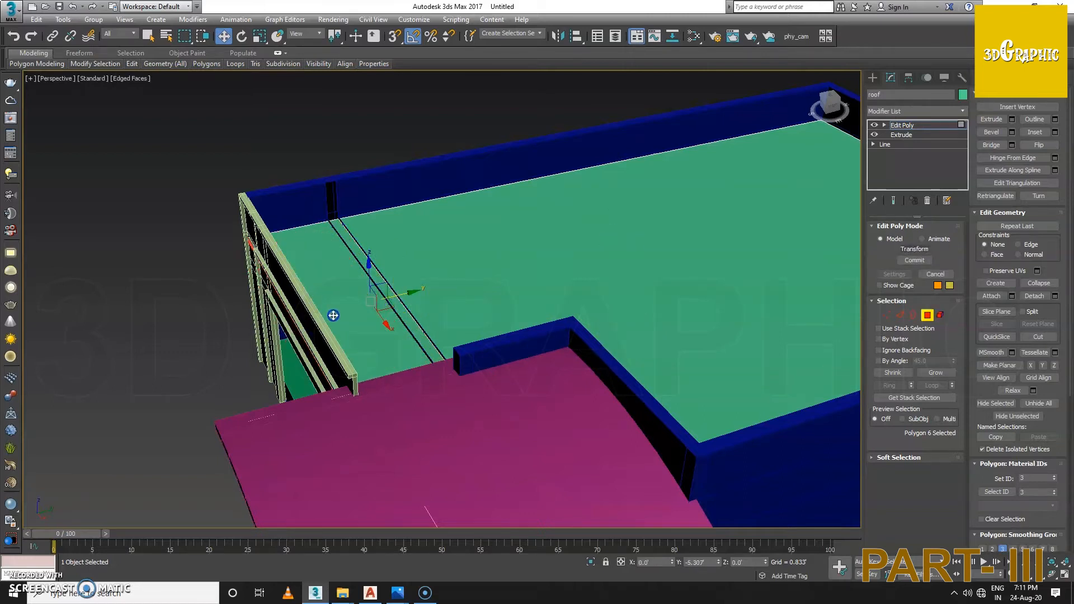
Step: Finish polygon editing on the roof slab once its front edge meets the green facade frame, and select the blue walls
{"action": "scroll", "coordinate": [336, 322], "scroll_direction": "up", "scroll_amount": 10}
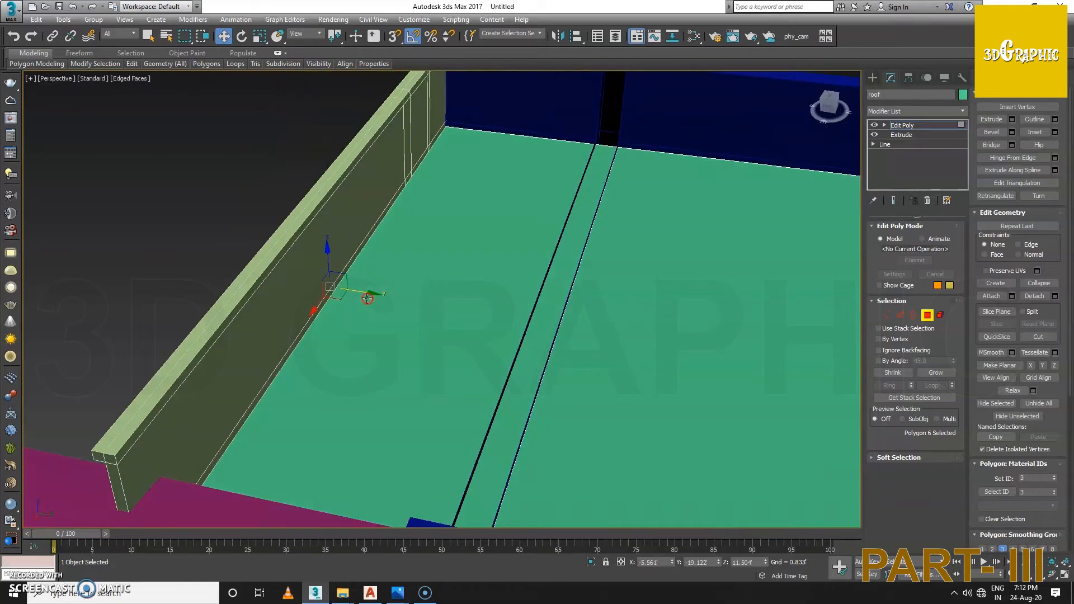
{"action": "middle_click_drag", "start_coordinate": [371, 293], "coordinate": [422, 293], "text": "alt"}
{"action": "middle_click_drag", "start_coordinate": [430, 239], "coordinate": [552, 283]}
{"action": "middle_click_drag", "start_coordinate": [367, 276], "coordinate": [460, 314]}
{"action": "left_click", "coordinate": [927, 316]}
{"action": "middle_click_drag", "start_coordinate": [503, 366], "coordinate": [467, 358], "text": "alt"}
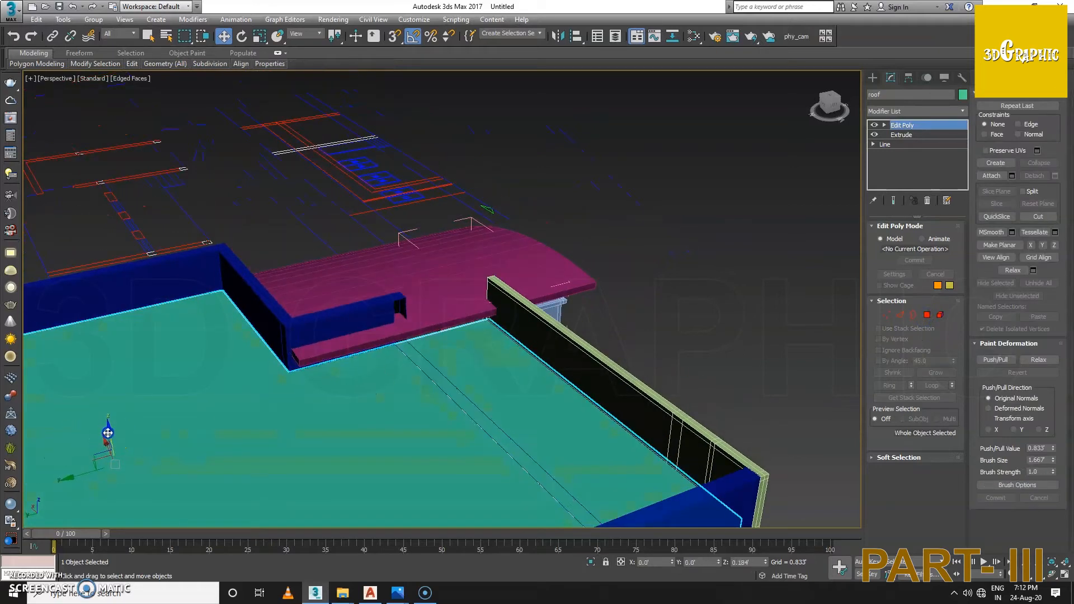
{"action": "middle_click_drag", "start_coordinate": [110, 434], "coordinate": [178, 412], "text": "alt"}
{"action": "middle_click_drag", "start_coordinate": [374, 486], "coordinate": [415, 289]}
{"action": "left_click", "coordinate": [431, 279]}
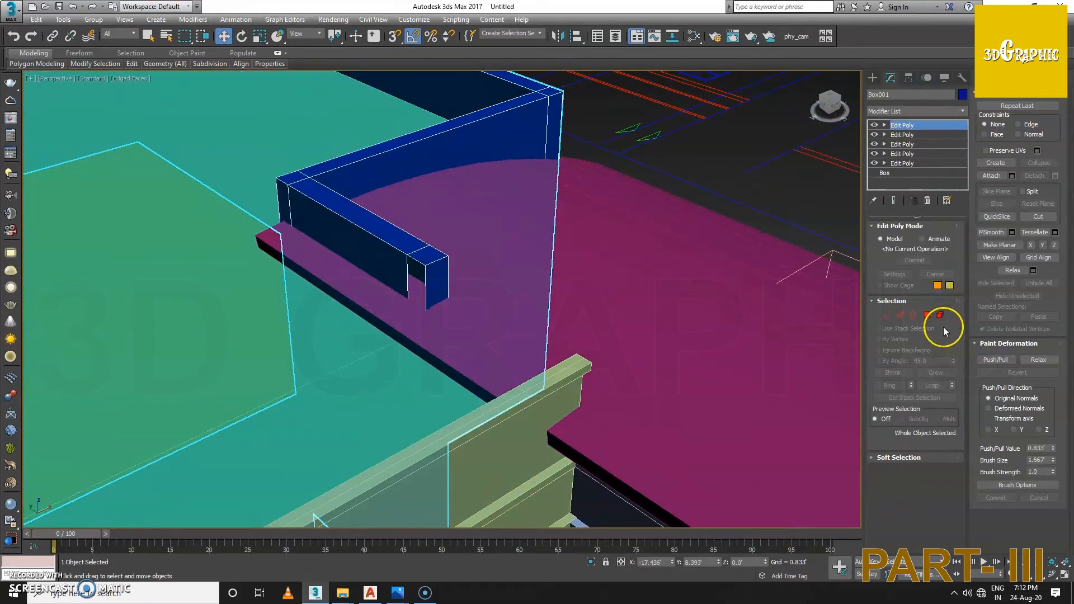
Step: Try to cap the open border left in the blue walls where the front parapet polygons were deleted
{"action": "left_click", "coordinate": [912, 315]}
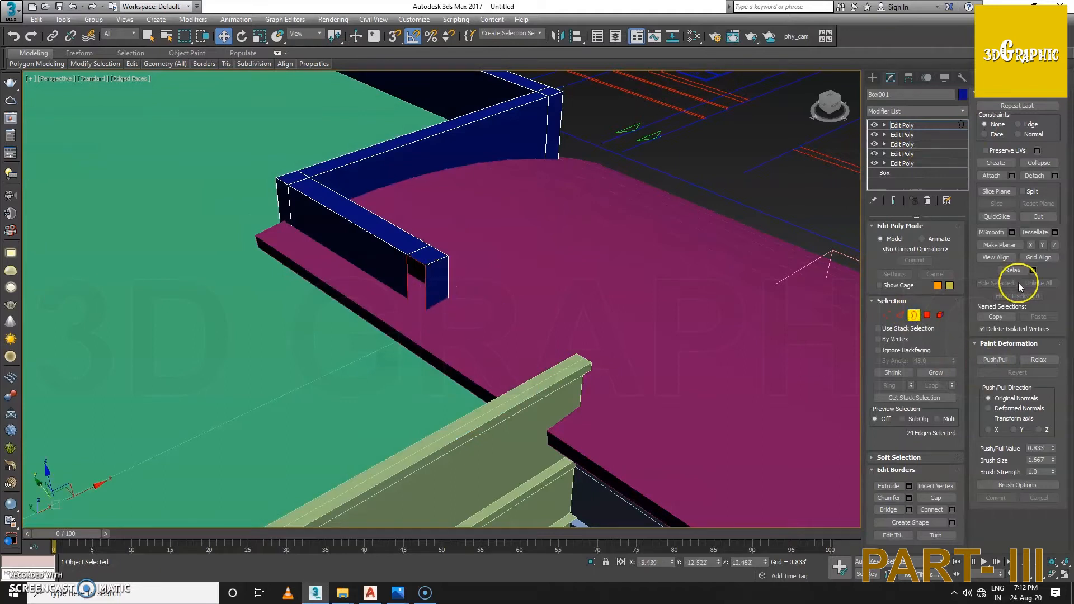
{"action": "left_click", "coordinate": [934, 499]}
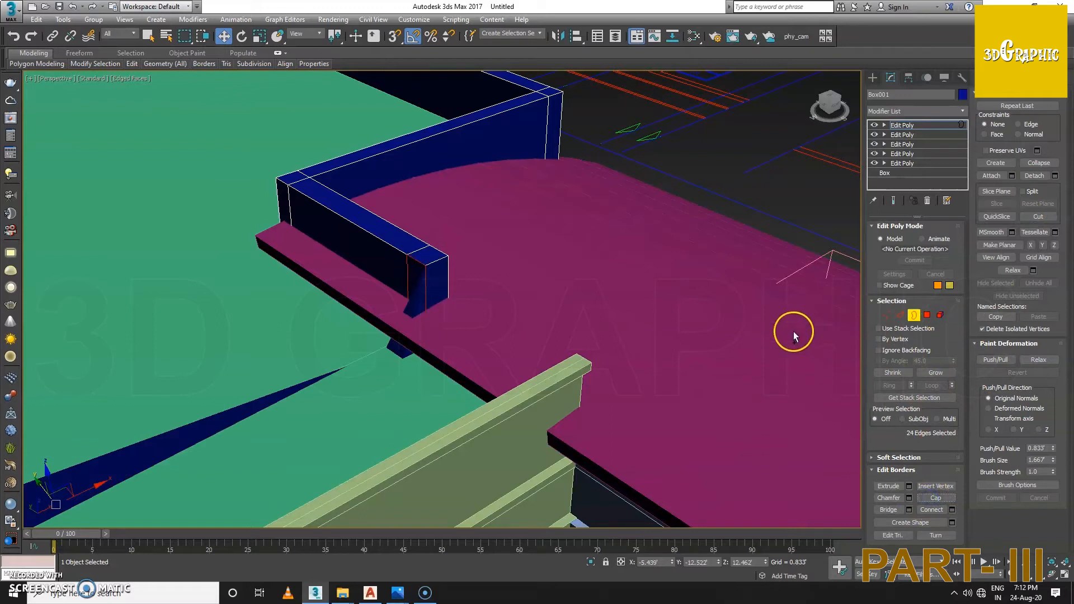
{"action": "middle_click_drag", "start_coordinate": [773, 330], "coordinate": [553, 272], "text": "alt"}
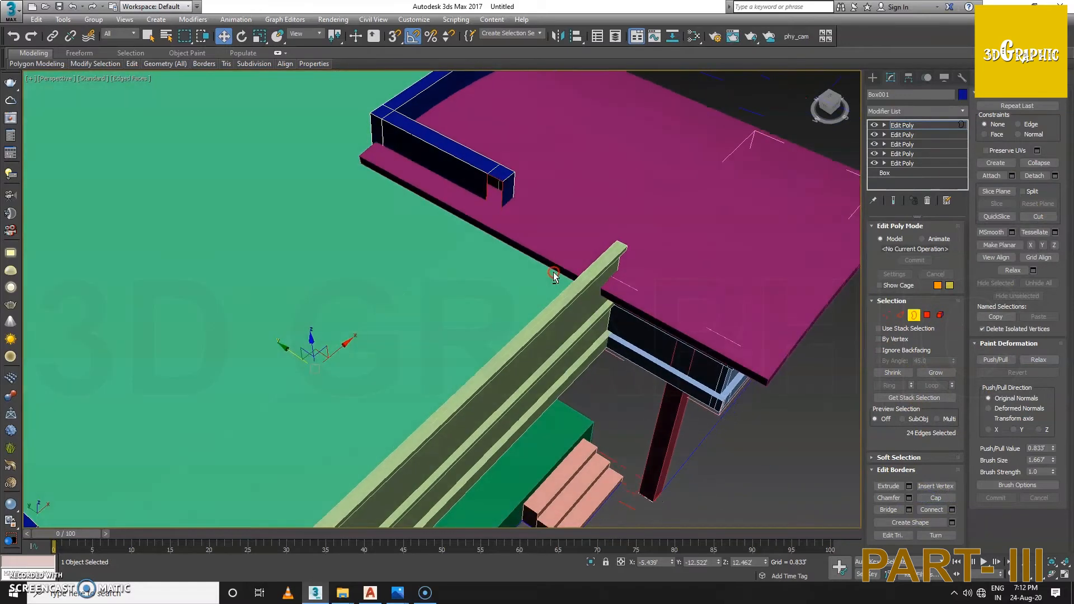
Step: Isolate the blue walls and bridge the two vertical edges at the open end of the short parapet beside the carport
{"action": "key", "text": "alt+q"}
{"action": "scroll", "coordinate": [582, 254], "scroll_direction": "up", "scroll_amount": 4}
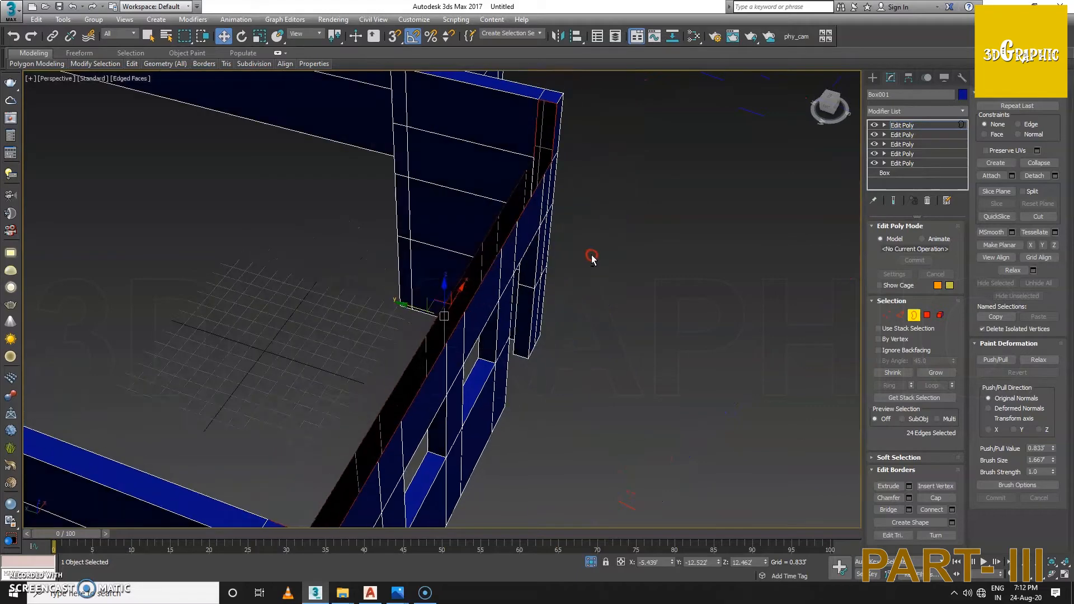
{"action": "middle_click_drag", "start_coordinate": [612, 257], "coordinate": [568, 250], "text": "alt"}
{"action": "scroll", "coordinate": [659, 269], "scroll_direction": "up", "scroll_amount": 4}
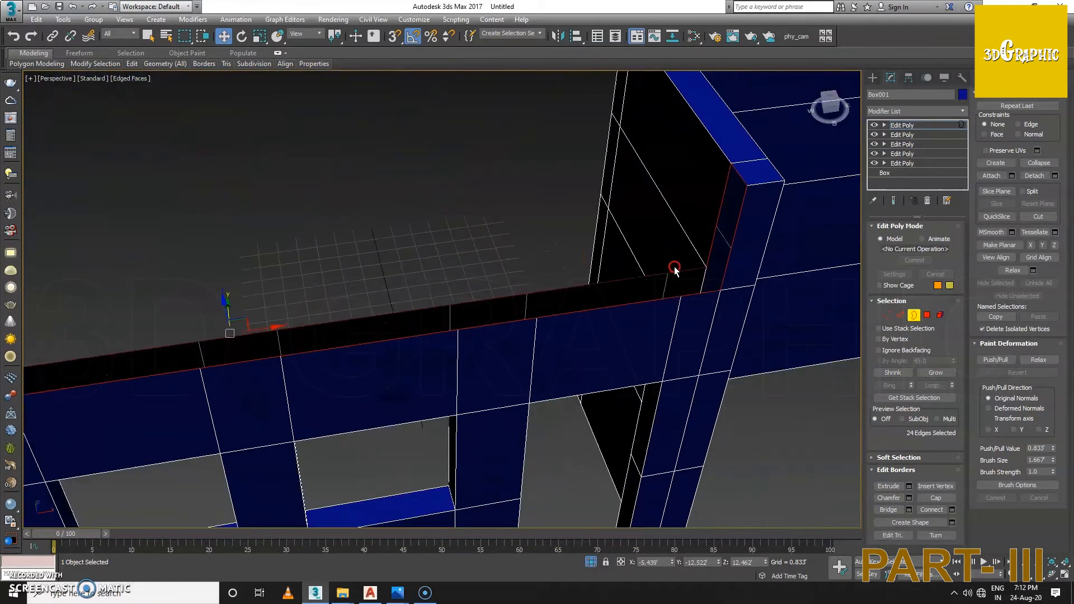
{"action": "middle_click_drag", "start_coordinate": [673, 271], "coordinate": [673, 242]}
{"action": "left_click", "coordinate": [901, 315]}
{"action": "left_click", "coordinate": [683, 213]}
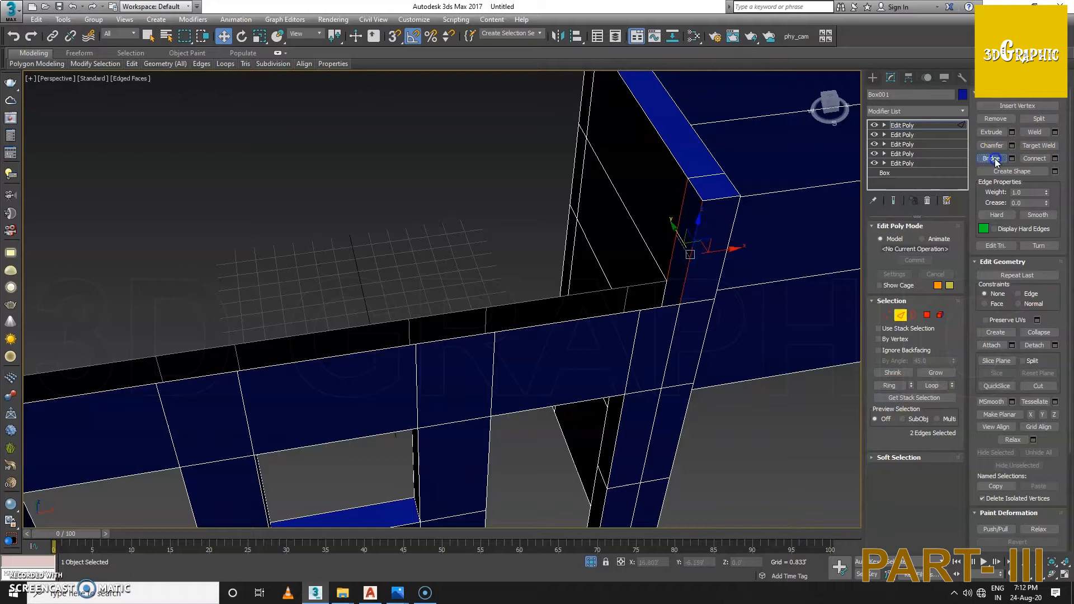
Step: Bridge the two vertical edges at the front wall's opposite open end, finish edge editing and exit isolation
{"action": "scroll", "coordinate": [613, 305], "scroll_direction": "down", "scroll_amount": 5}
{"action": "middle_click_drag", "start_coordinate": [534, 287], "coordinate": [412, 283]}
{"action": "scroll", "coordinate": [447, 157], "scroll_direction": "up", "scroll_amount": 3}
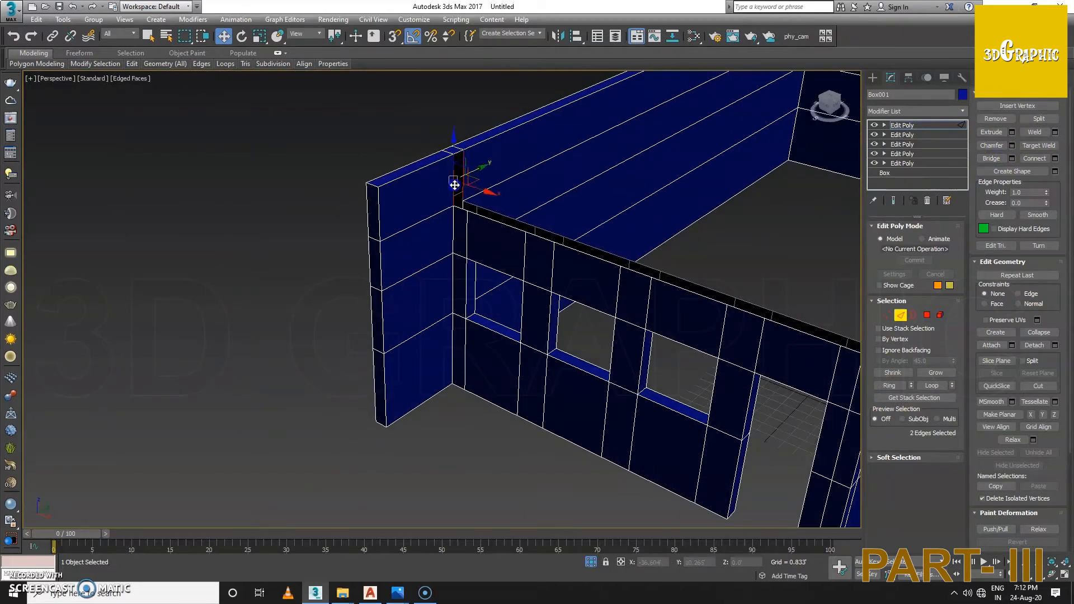
{"action": "middle_click_drag", "start_coordinate": [582, 257], "coordinate": [509, 290], "text": "alt"}
{"action": "scroll", "coordinate": [488, 307], "scroll_direction": "up", "scroll_amount": 3}
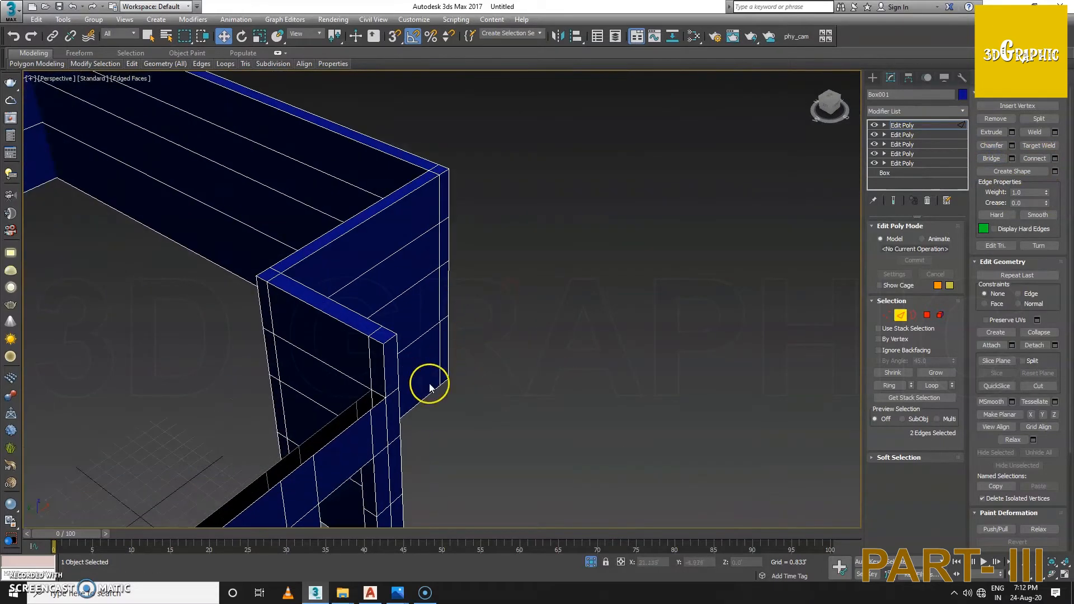
{"action": "left_click", "coordinate": [903, 317]}
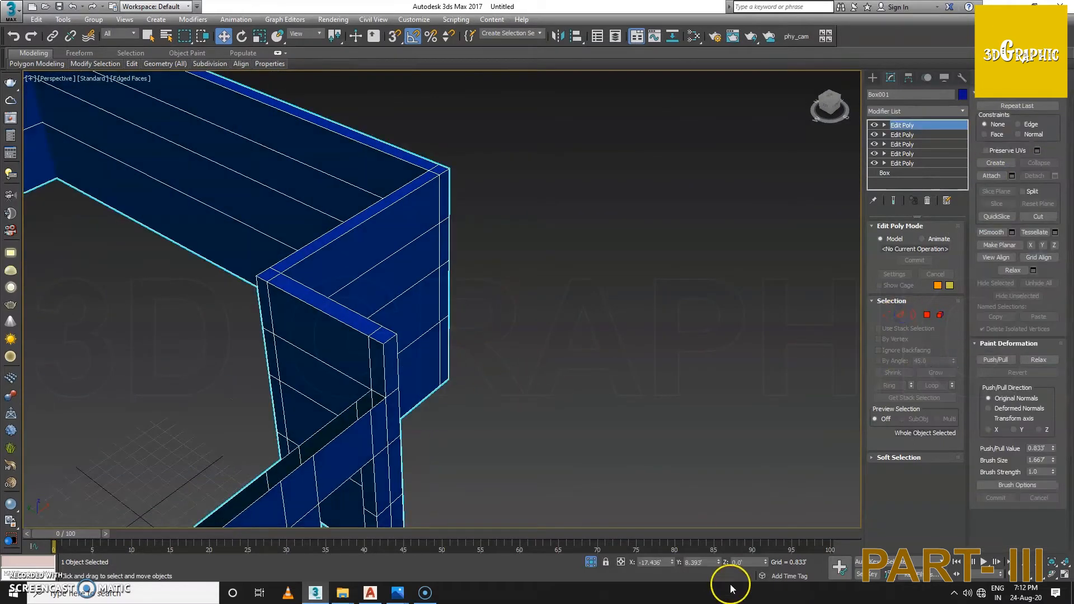
{"action": "left_click", "coordinate": [590, 561]}
{"action": "middle_click_drag", "start_coordinate": [572, 339], "coordinate": [504, 344], "text": "alt"}
{"action": "scroll", "coordinate": [476, 359], "scroll_direction": "down", "scroll_amount": 3}
{"action": "scroll", "coordinate": [474, 357], "scroll_direction": "up", "scroll_amount": 2}
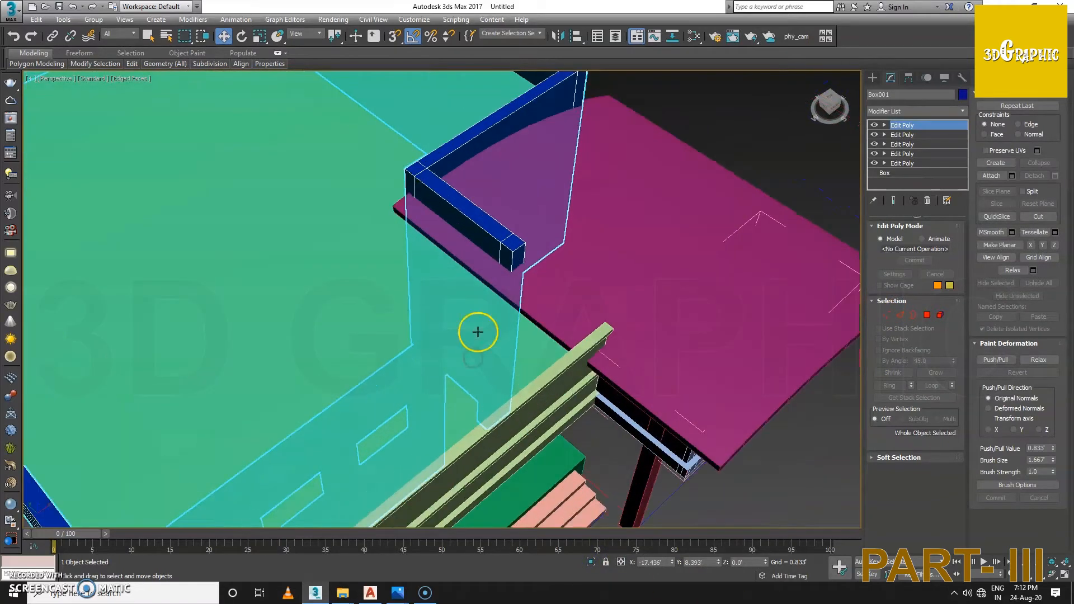
Step: Extrude the short parapet's end polygon by about 6.4' to reach the green facade frame, and finish polygon editing
{"action": "scroll", "coordinate": [487, 308], "scroll_direction": "up", "scroll_amount": 2}
{"action": "left_click", "coordinate": [504, 218]}
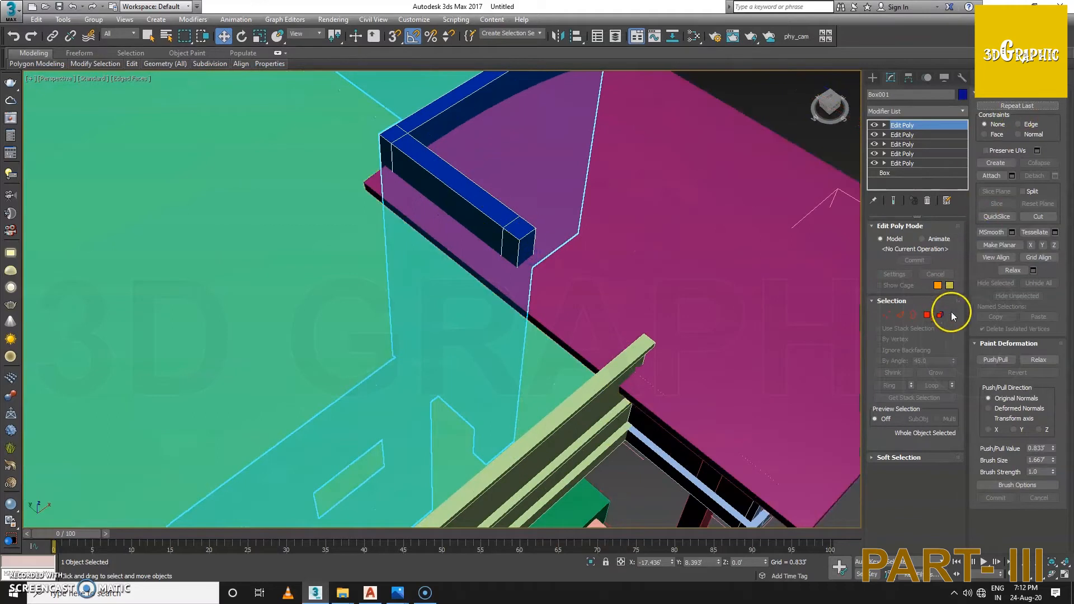
{"action": "left_click", "coordinate": [928, 315]}
{"action": "left_click", "coordinate": [521, 245]}
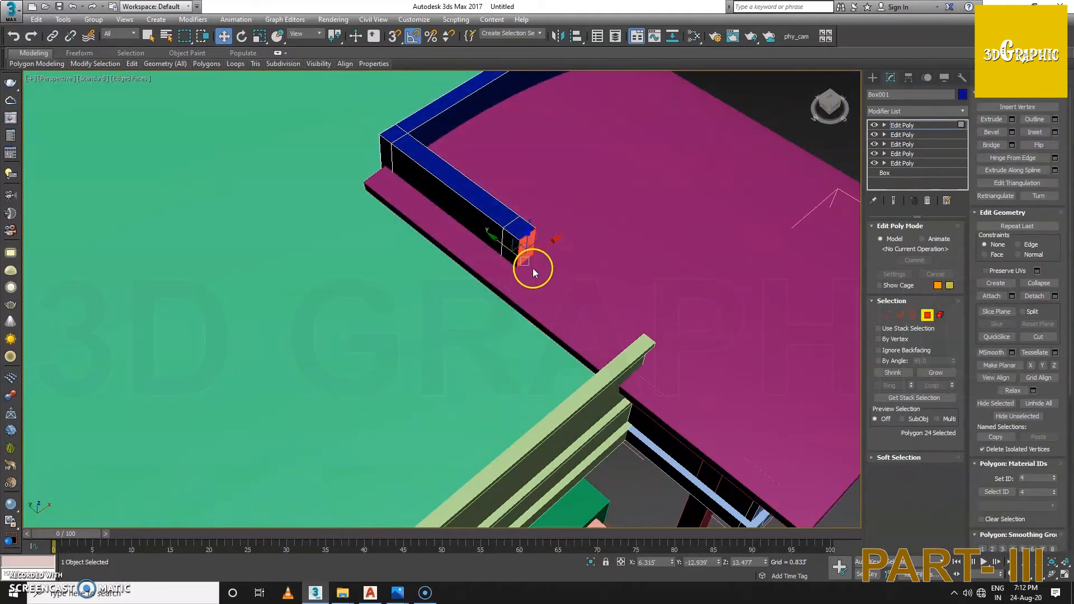
{"action": "right_click", "coordinate": [532, 272]}
{"action": "left_click", "coordinate": [431, 283]}
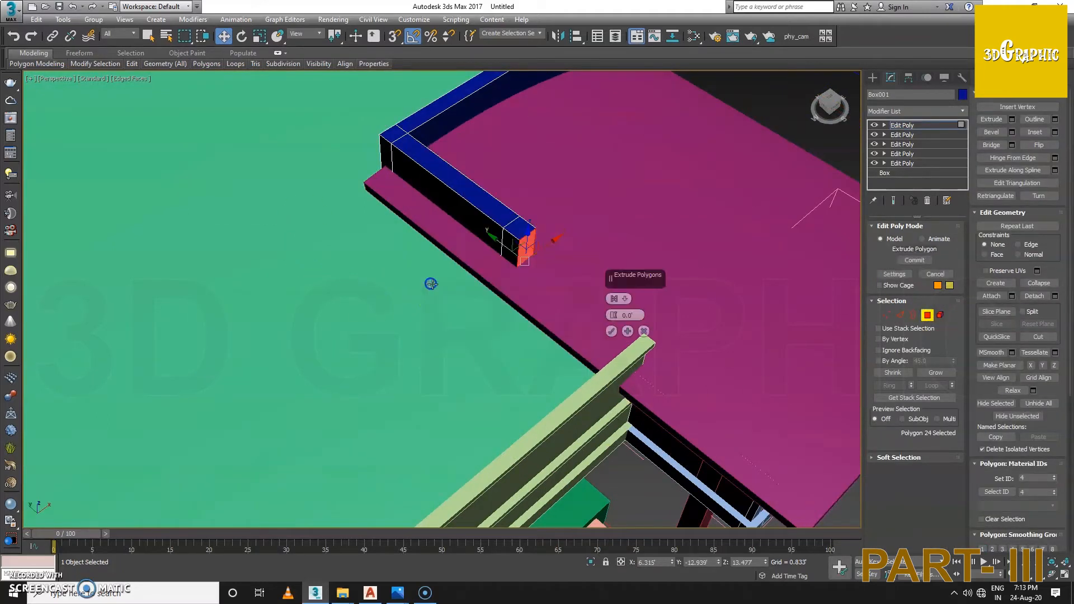
{"action": "left_click_drag", "start_coordinate": [613, 315], "coordinate": [654, 547]}
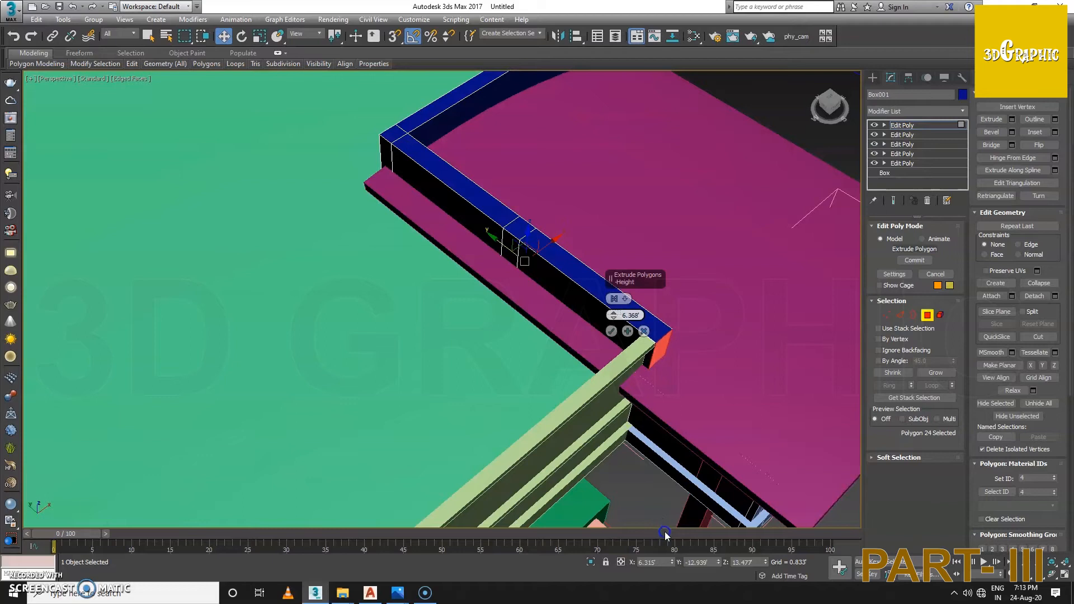
{"action": "left_click", "coordinate": [610, 332]}
{"action": "scroll", "coordinate": [610, 362], "scroll_direction": "down", "scroll_amount": 4}
{"action": "middle_click_drag", "start_coordinate": [582, 413], "coordinate": [605, 369], "text": "alt"}
{"action": "left_click", "coordinate": [928, 316]}
Step: Examine how the curved roof, light-blue fascia and red columns meet, comparing them with the final_1.png reference render
{"action": "left_click", "coordinate": [680, 359]}
{"action": "middle_click_drag", "start_coordinate": [671, 347], "coordinate": [691, 416], "text": "alt"}
{"action": "middle_click_drag", "start_coordinate": [647, 371], "coordinate": [649, 274], "text": "alt"}
{"action": "middle_click_drag", "start_coordinate": [598, 395], "coordinate": [650, 417], "text": "alt"}
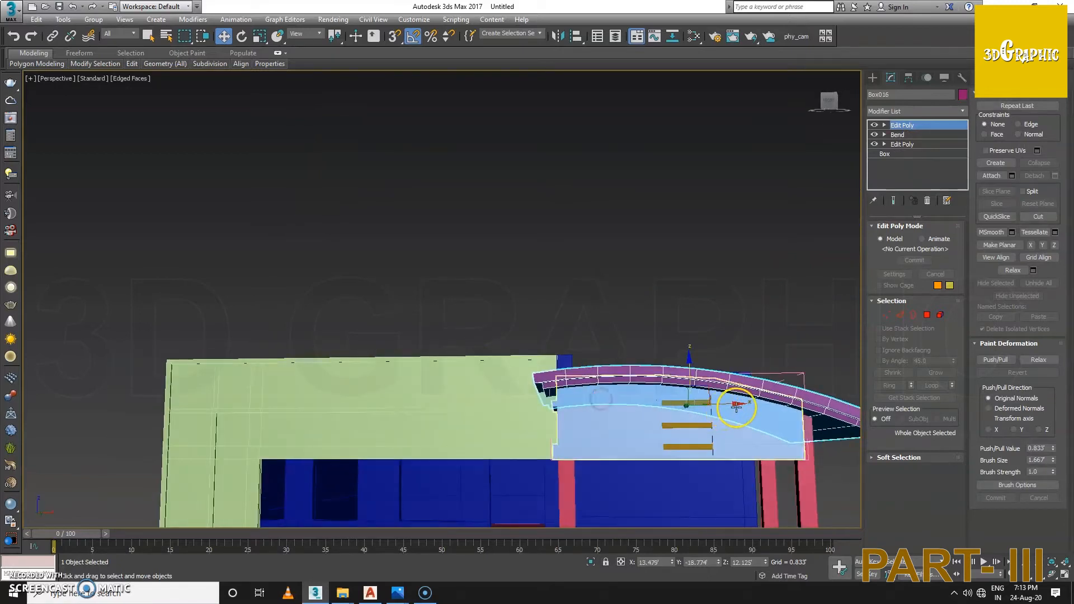
{"action": "middle_click_drag", "start_coordinate": [732, 404], "coordinate": [406, 296], "text": "alt"}
{"action": "middle_click_drag", "start_coordinate": [475, 309], "coordinate": [569, 371], "text": "alt"}
{"action": "left_click", "coordinate": [399, 594]}
{"action": "left_click", "coordinate": [352, 550]}
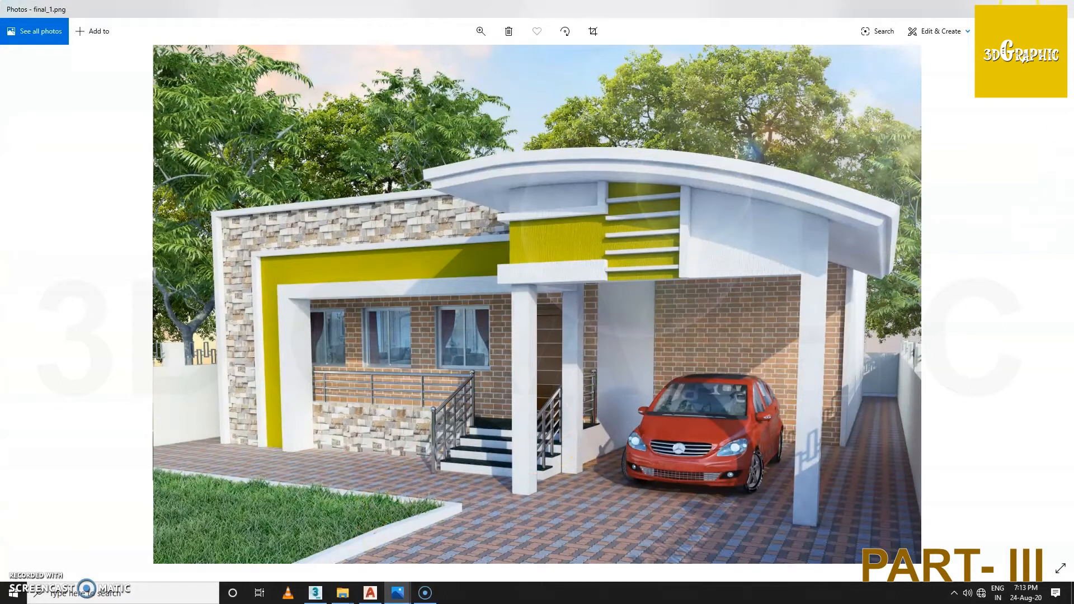
{"action": "left_click", "coordinate": [1011, 7]}
{"action": "middle_click_drag", "start_coordinate": [616, 279], "coordinate": [612, 232], "text": "alt"}
{"action": "scroll", "coordinate": [615, 233], "scroll_direction": "up", "scroll_amount": 2}
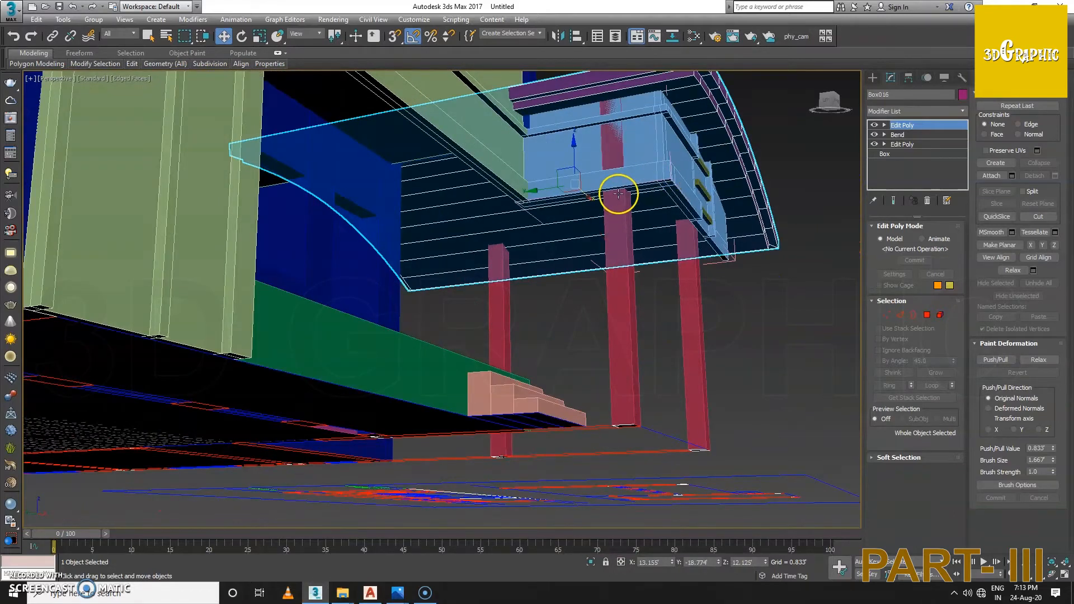
{"action": "mouse_move", "coordinate": [396, 597]}
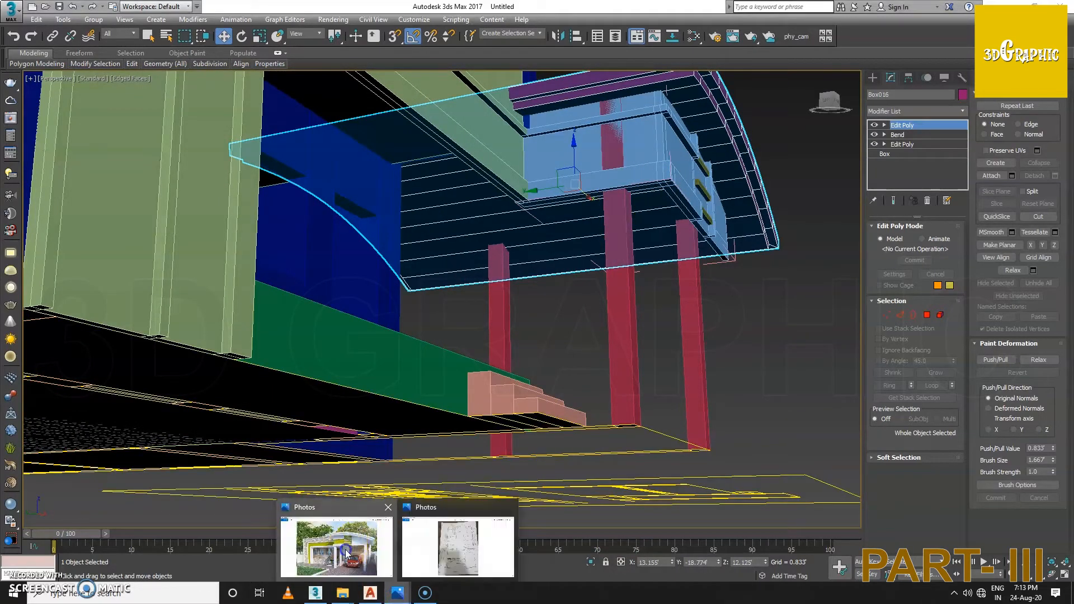
{"action": "left_click", "coordinate": [345, 549]}
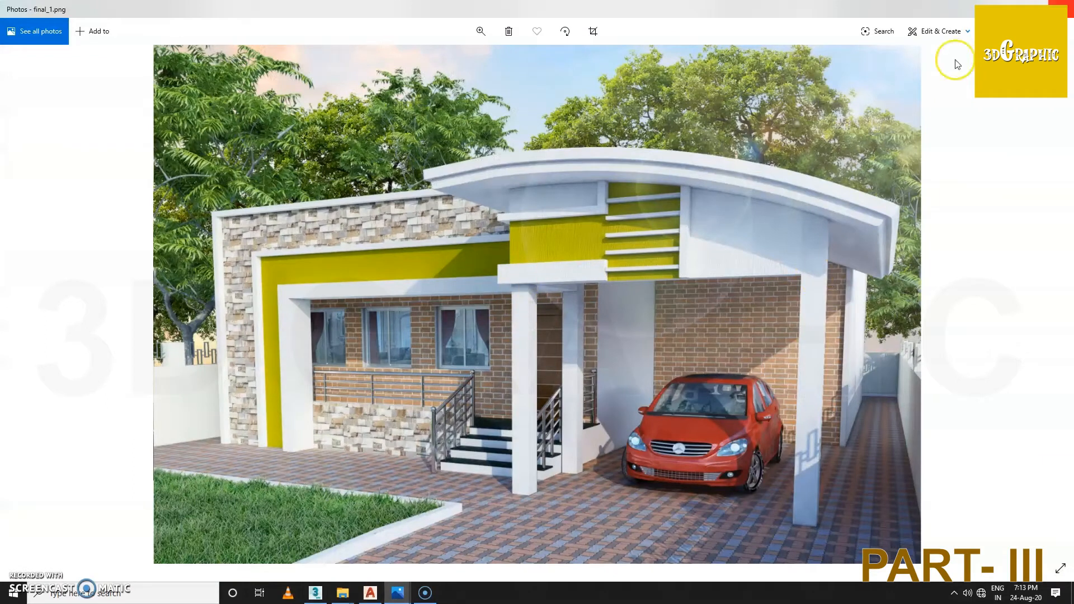
{"action": "left_click", "coordinate": [1010, 7]}
Step: Select the light-blue carport fascia and close its open group so that it acts as one object
{"action": "middle_click_drag", "start_coordinate": [803, 89], "coordinate": [650, 210], "text": "alt"}
{"action": "left_click", "coordinate": [662, 240]}
{"action": "middle_click_drag", "start_coordinate": [674, 269], "coordinate": [571, 260], "text": "alt"}
{"action": "scroll", "coordinate": [681, 238], "scroll_direction": "up", "scroll_amount": 3}
{"action": "left_click", "coordinate": [94, 19]}
{"action": "left_click", "coordinate": [103, 86]}
Step: Move the fascia group along X and Y so that its corner lines up with the red column beneath it
{"action": "middle_click_drag", "start_coordinate": [610, 166], "coordinate": [704, 206], "text": "alt"}
{"action": "left_click_drag", "start_coordinate": [683, 196], "coordinate": [631, 208]}
{"action": "scroll", "coordinate": [631, 218], "scroll_direction": "up", "scroll_amount": 3}
{"action": "scroll", "coordinate": [629, 222], "scroll_direction": "up", "scroll_amount": 3}
{"action": "middle_click_drag", "start_coordinate": [621, 223], "coordinate": [607, 202], "text": "alt"}
{"action": "middle_click_drag", "start_coordinate": [607, 201], "coordinate": [618, 236]}
{"action": "left_click_drag", "start_coordinate": [700, 252], "coordinate": [707, 248]}
{"action": "middle_click_drag", "start_coordinate": [704, 249], "coordinate": [527, 260], "text": "alt"}
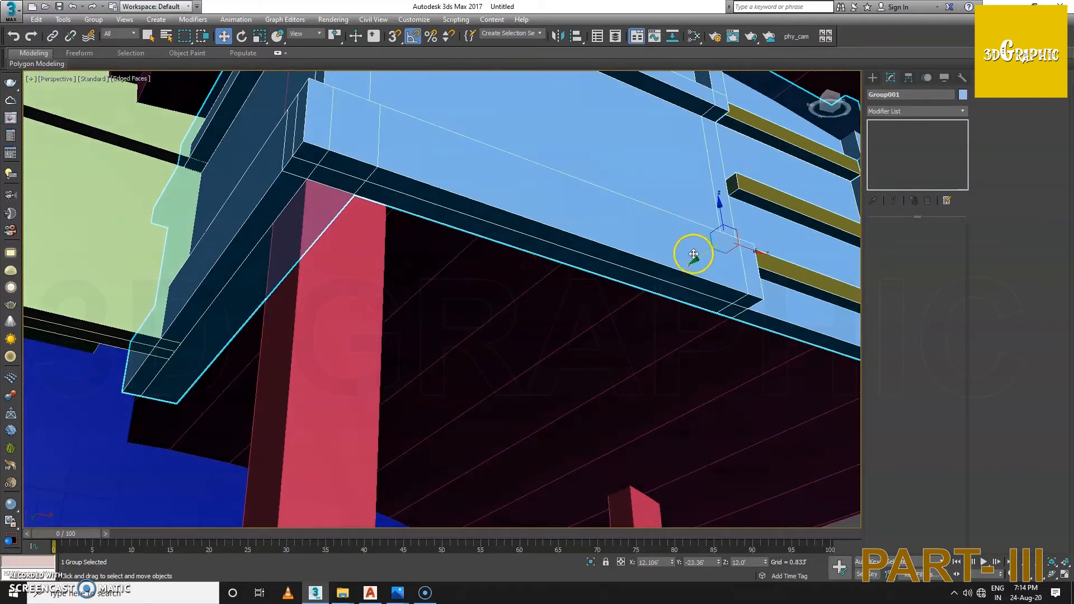
{"action": "left_click_drag", "start_coordinate": [759, 253], "coordinate": [737, 245]}
{"action": "middle_click_drag", "start_coordinate": [733, 245], "coordinate": [596, 254], "text": "alt"}
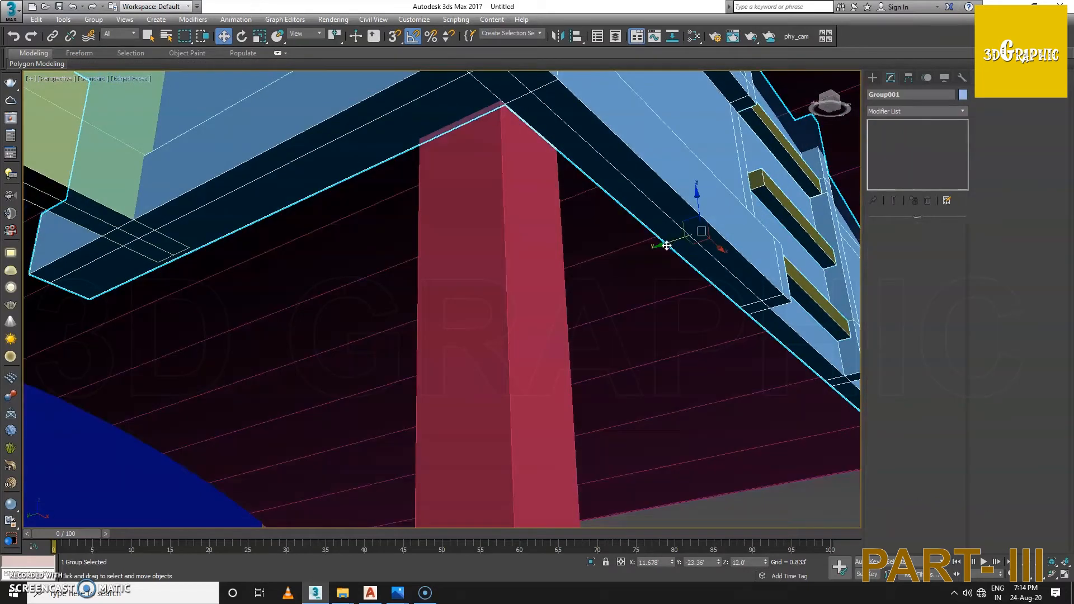
{"action": "left_click_drag", "start_coordinate": [666, 245], "coordinate": [662, 246]}
Step: Examine the fascia's far end near the second red column and compare it with the reference render
{"action": "key", "text": "space"}
{"action": "scroll", "coordinate": [660, 248], "scroll_direction": "down", "scroll_amount": 7}
{"action": "middle_click_drag", "start_coordinate": [661, 248], "coordinate": [585, 242], "text": "alt"}
{"action": "scroll", "coordinate": [652, 271], "scroll_direction": "up", "scroll_amount": 3}
{"action": "middle_click_drag", "start_coordinate": [571, 180], "coordinate": [610, 230], "text": "alt"}
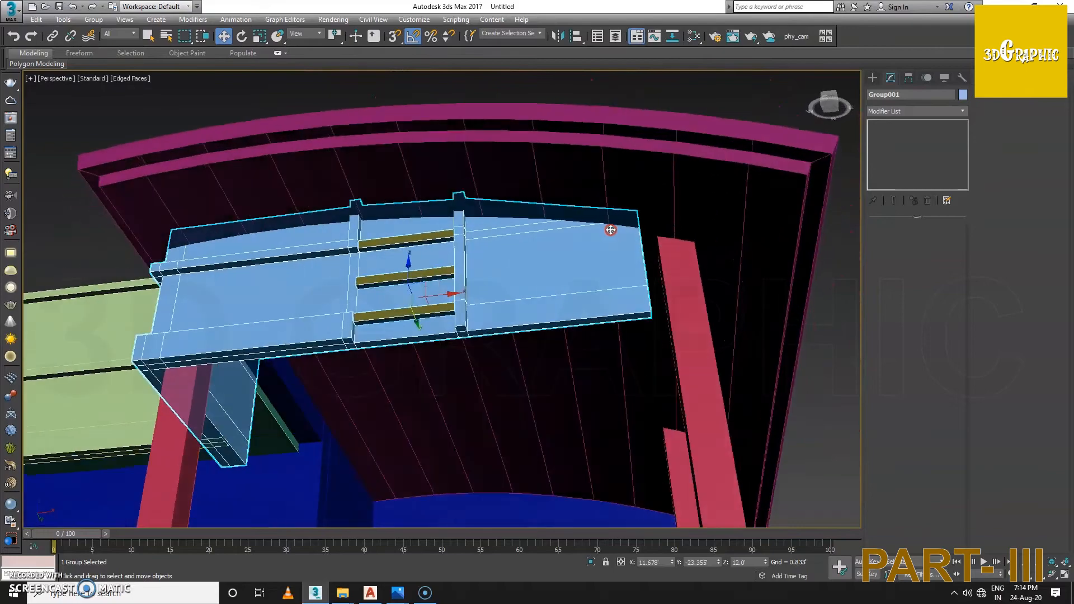
{"action": "mouse_move", "coordinate": [397, 594]}
{"action": "left_click", "coordinate": [362, 546]}
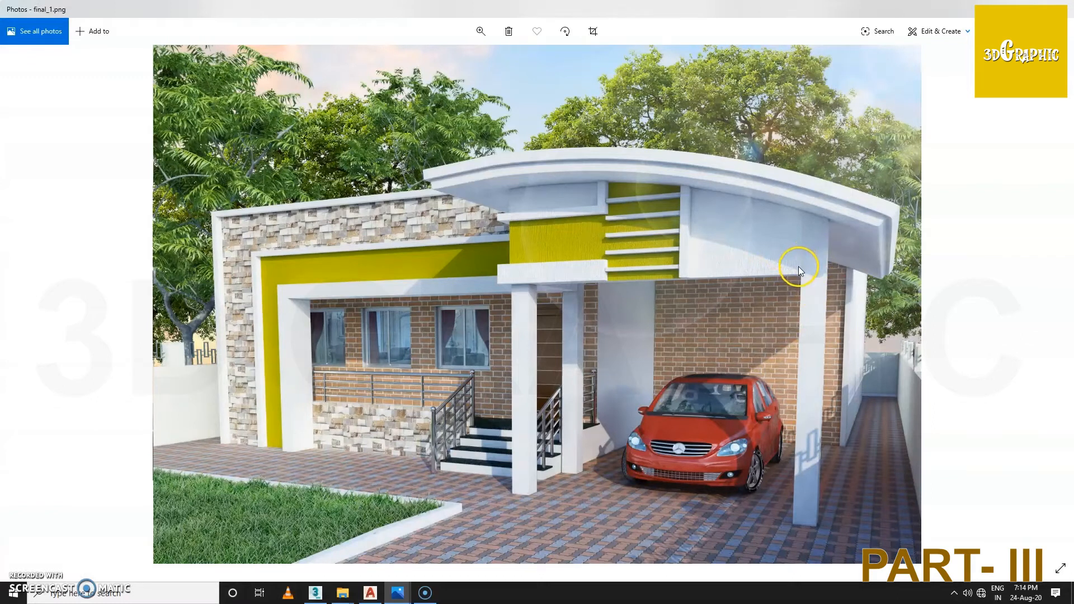
{"action": "left_click", "coordinate": [1005, 5]}
Step: Move the fascia group slightly back along Y to align with the red columns
{"action": "middle_click_drag", "start_coordinate": [679, 247], "coordinate": [630, 225], "text": "alt"}
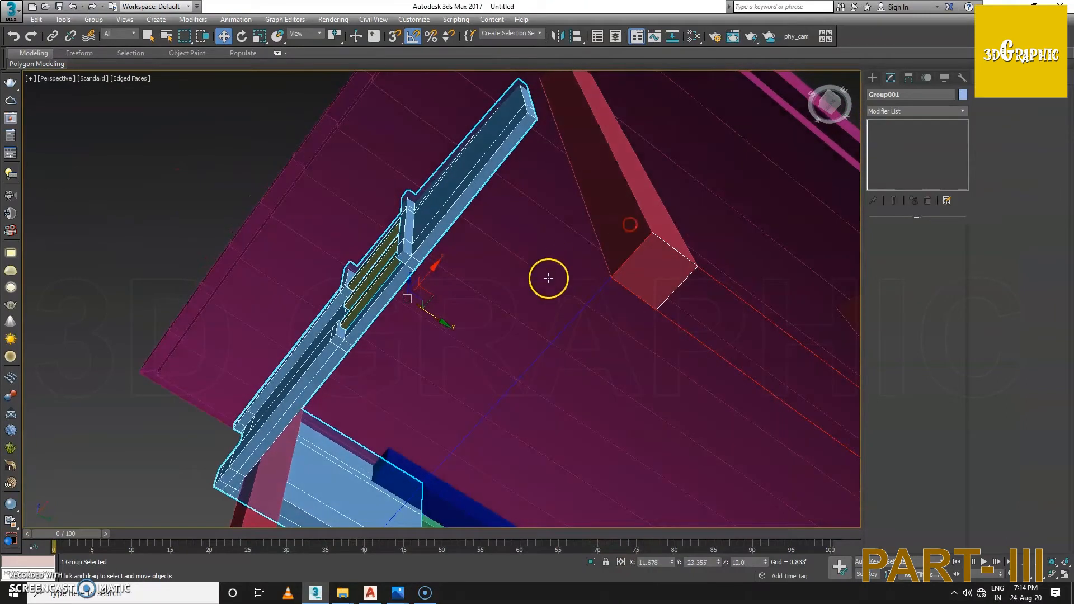
{"action": "left_click_drag", "start_coordinate": [444, 324], "coordinate": [449, 329]}
{"action": "middle_click_drag", "start_coordinate": [423, 328], "coordinate": [508, 320], "text": "alt"}
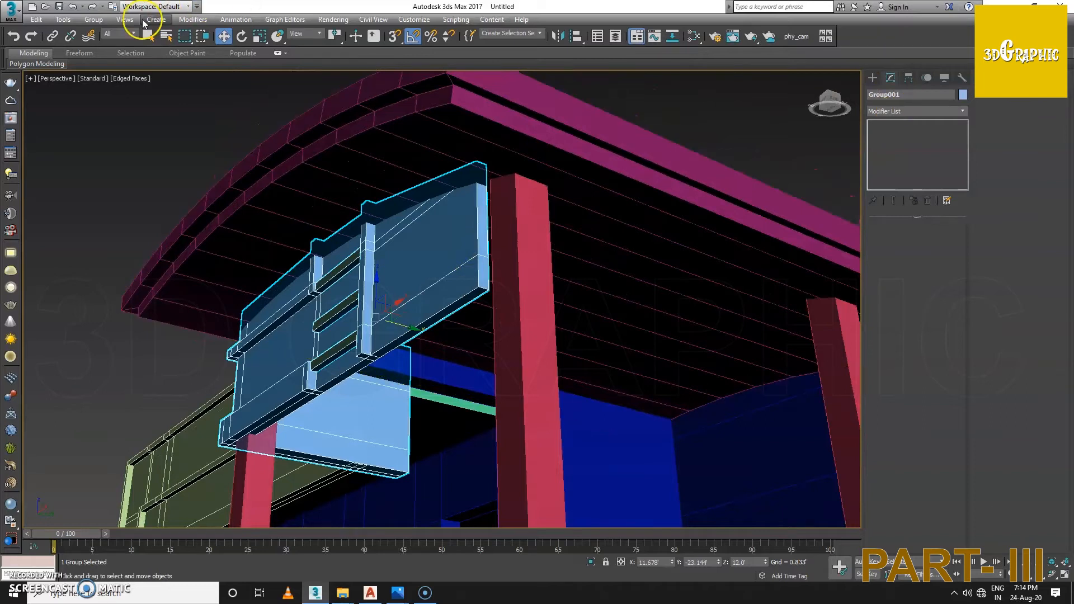
Step: Open the fascia group, select its main panel and select the two end-face polygons beside the red column
{"action": "left_click", "coordinate": [93, 19]}
{"action": "left_click", "coordinate": [115, 62]}
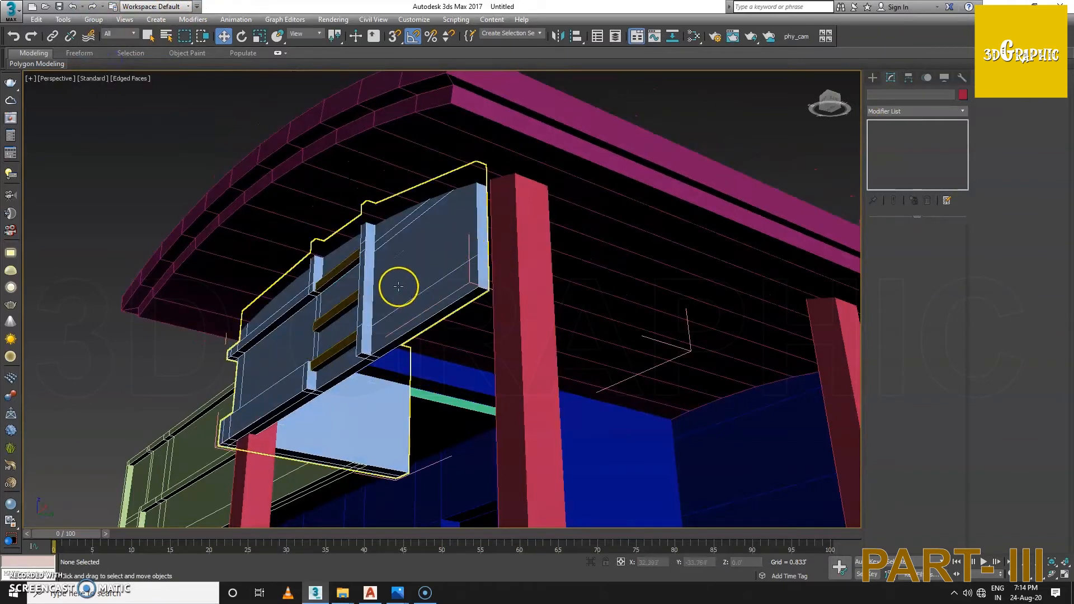
{"action": "left_click", "coordinate": [468, 227]}
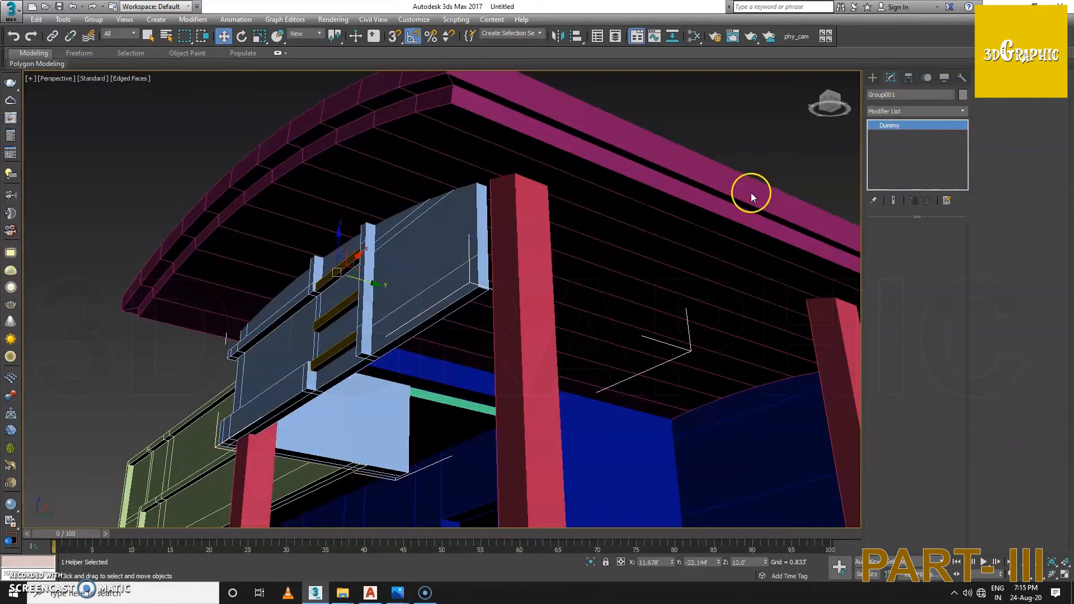
{"action": "left_click", "coordinate": [462, 218]}
{"action": "left_click", "coordinate": [943, 136]}
{"action": "left_click", "coordinate": [927, 315]}
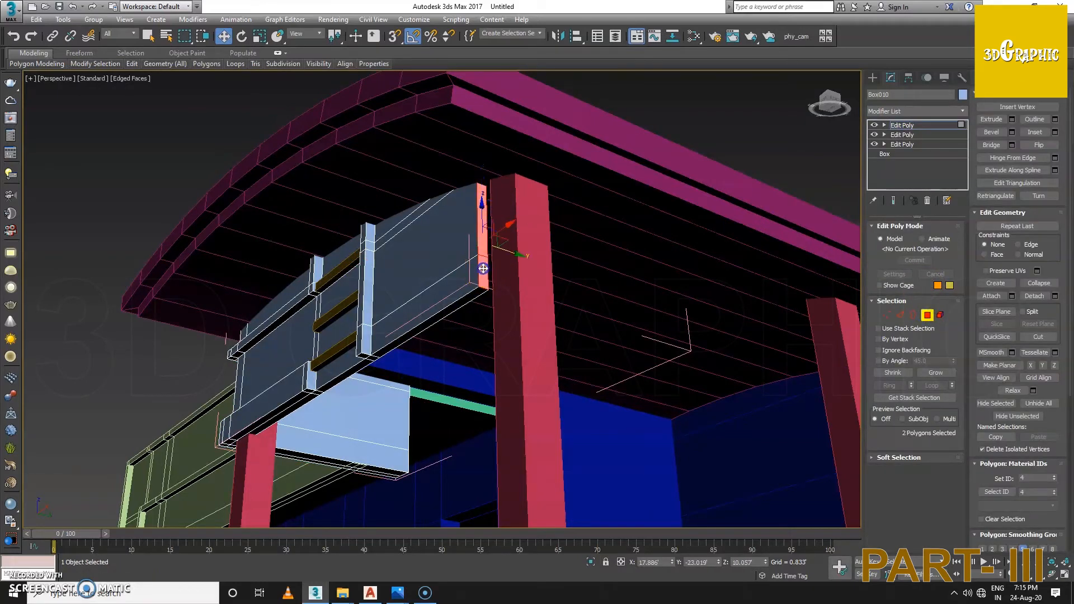
Step: Move the panel's end polygons about 0.44' along X to meet the red column, and finish polygon editing
{"action": "middle_click_drag", "start_coordinate": [502, 217], "coordinate": [529, 237], "text": "alt"}
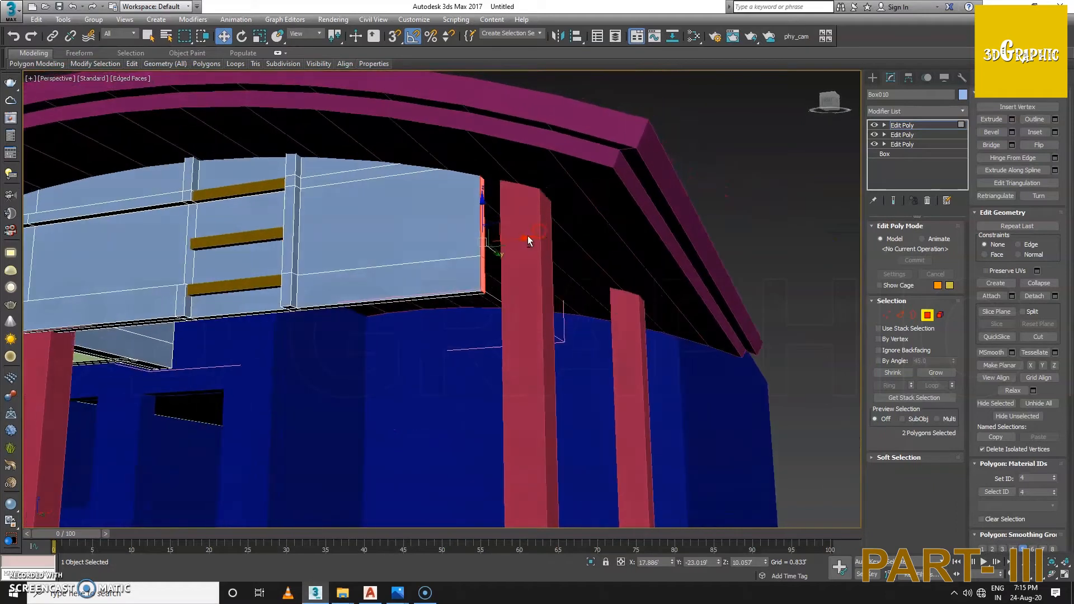
{"action": "left_click_drag", "start_coordinate": [524, 237], "coordinate": [550, 242]}
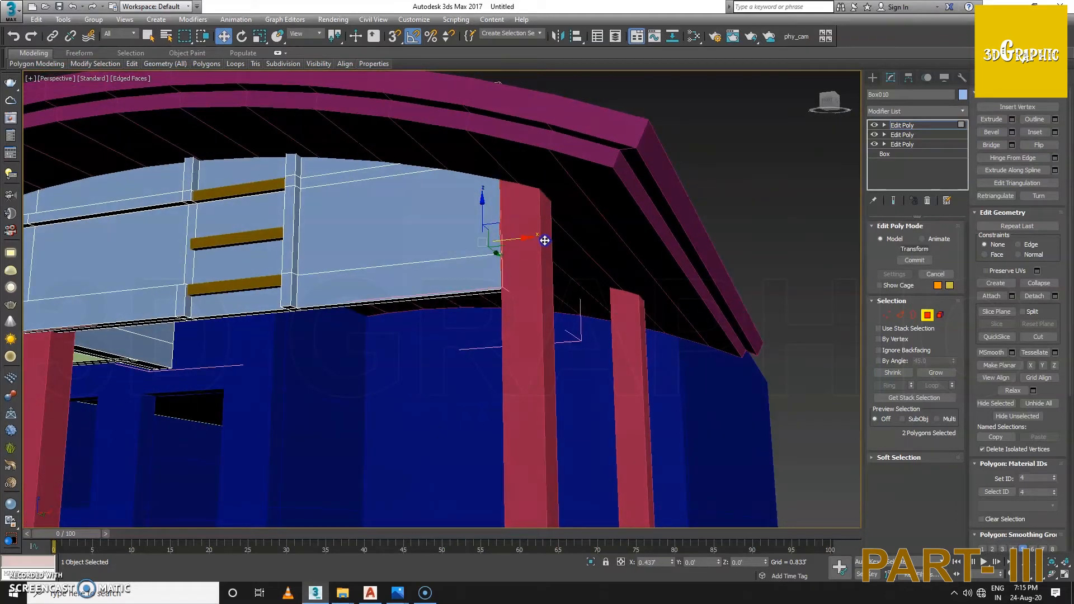
{"action": "middle_click_drag", "start_coordinate": [525, 248], "coordinate": [537, 174], "text": "alt"}
{"action": "scroll", "coordinate": [509, 228], "scroll_direction": "up", "scroll_amount": 5}
{"action": "middle_click_drag", "start_coordinate": [510, 229], "coordinate": [542, 331], "text": "alt"}
{"action": "left_click", "coordinate": [928, 316]}
Step: Deselect everything and compare the whole carport with the reference render
{"action": "scroll", "coordinate": [571, 293], "scroll_direction": "down", "scroll_amount": 5}
{"action": "left_click", "coordinate": [697, 388]}
{"action": "middle_click_drag", "start_coordinate": [695, 390], "coordinate": [454, 369], "text": "alt"}
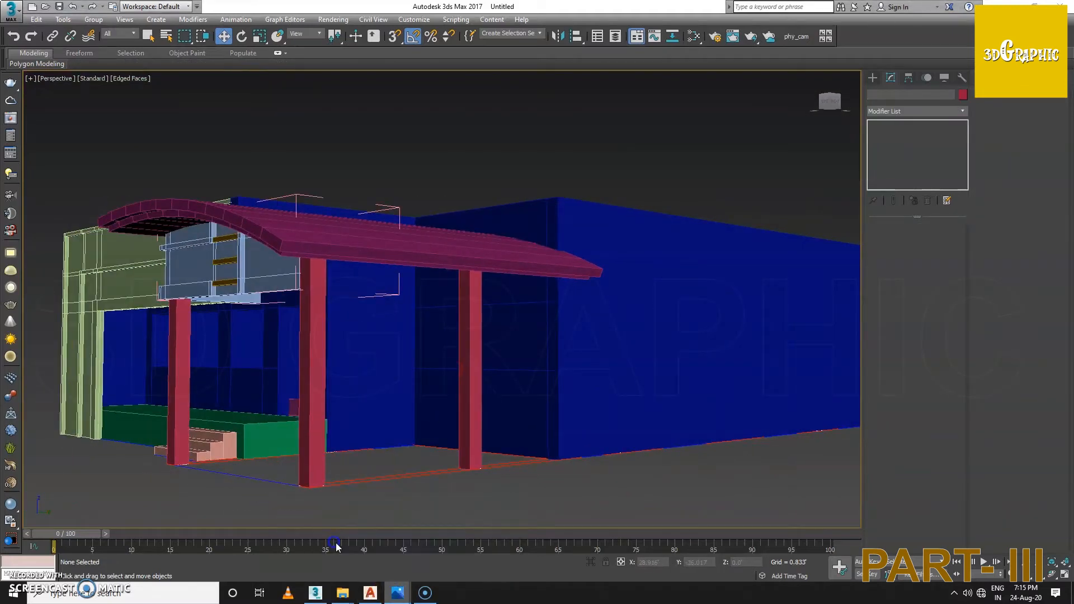
{"action": "left_click", "coordinate": [397, 593]}
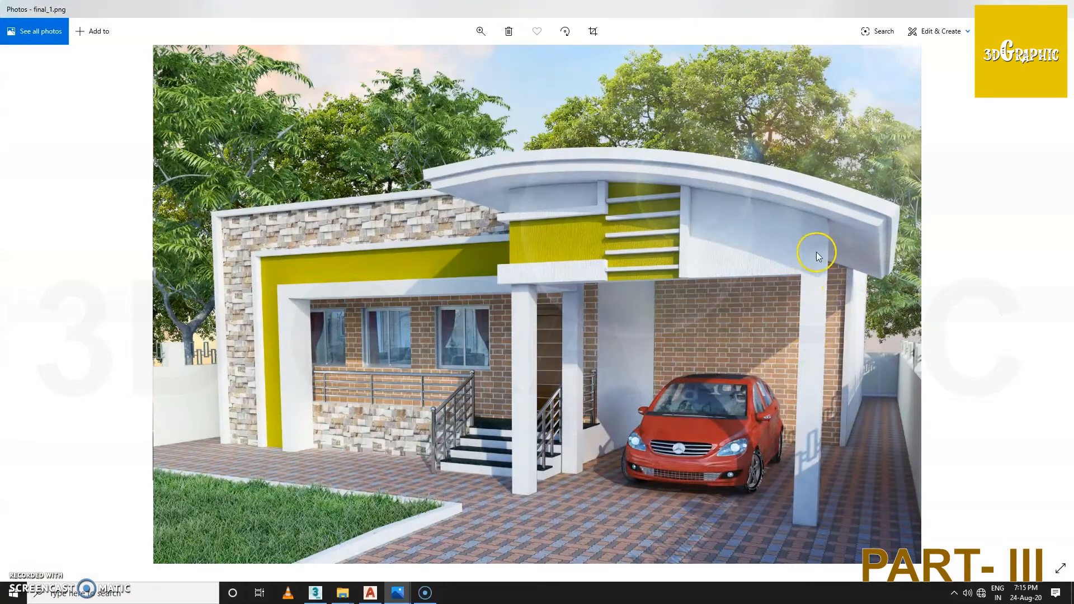
Step: Return to 3ds Max and select the curved carport roof slab where it crosses the parapet wall
{"action": "key", "text": "alt+Tab"}
{"action": "middle_click_drag", "start_coordinate": [448, 373], "coordinate": [470, 374], "text": "alt"}
{"action": "middle_click_drag", "start_coordinate": [271, 254], "coordinate": [487, 307], "text": "alt"}
{"action": "middle_click_drag", "start_coordinate": [492, 242], "coordinate": [566, 368], "text": "alt"}
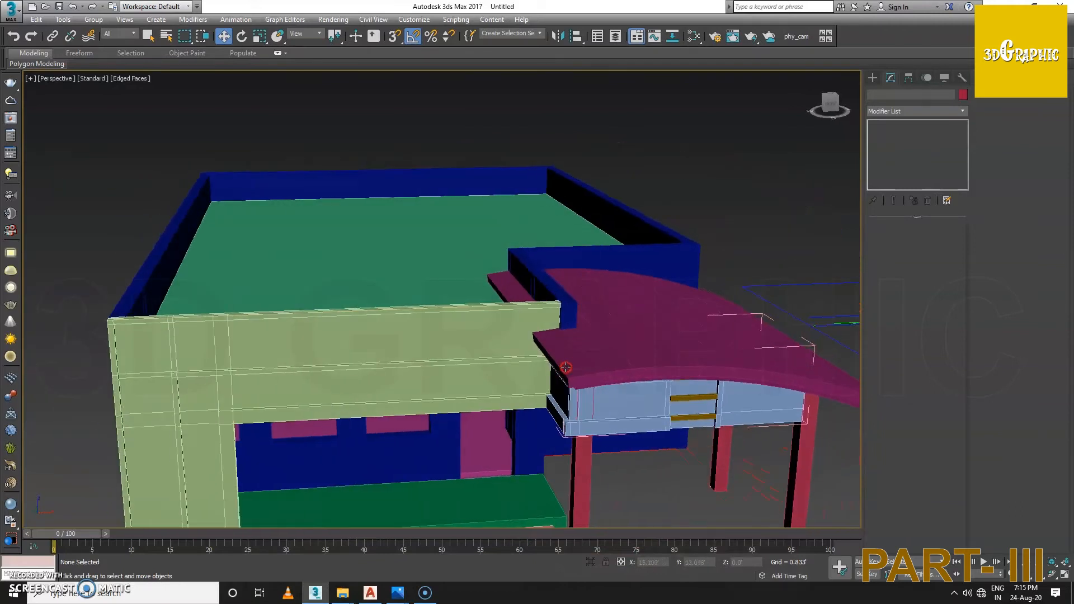
{"action": "scroll", "coordinate": [557, 309], "scroll_direction": "up", "scroll_amount": 4}
{"action": "middle_click_drag", "start_coordinate": [554, 311], "coordinate": [542, 336], "text": "alt"}
{"action": "scroll", "coordinate": [506, 339], "scroll_direction": "down", "scroll_amount": 3}
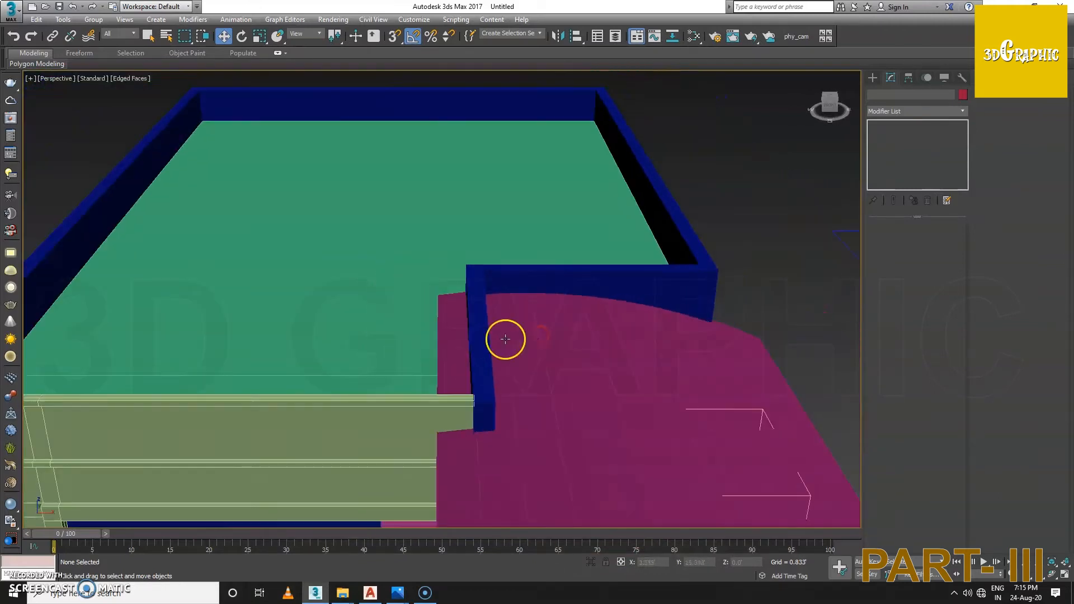
{"action": "left_click", "coordinate": [505, 339]}
Step: Add another Edit Poly modifier on top of the curved carport roof's modifier stack
{"action": "scroll", "coordinate": [481, 356], "scroll_direction": "down", "scroll_amount": 5}
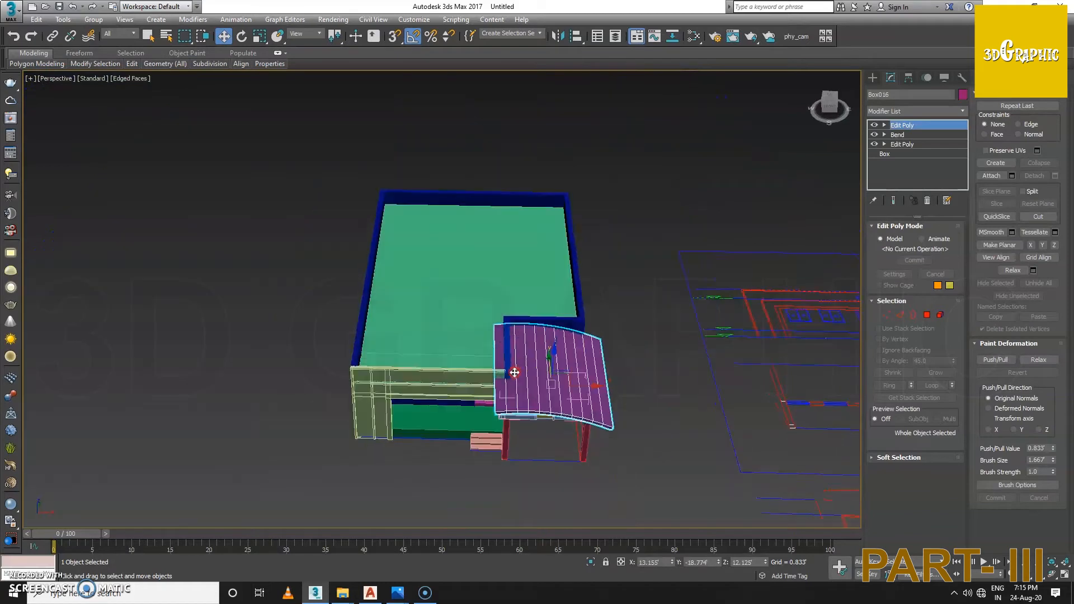
{"action": "left_click", "coordinate": [921, 113]}
{"action": "key", "text": "e"}
{"action": "key", "text": "e"}
{"action": "key", "text": "e"}
{"action": "key", "text": "e"}
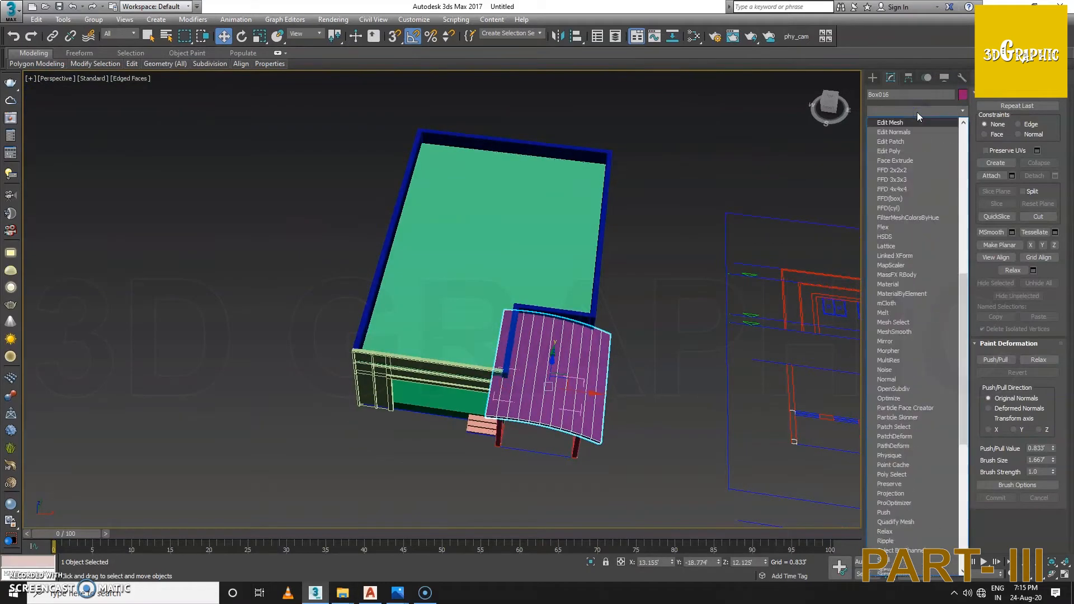
{"action": "key", "text": "Return"}
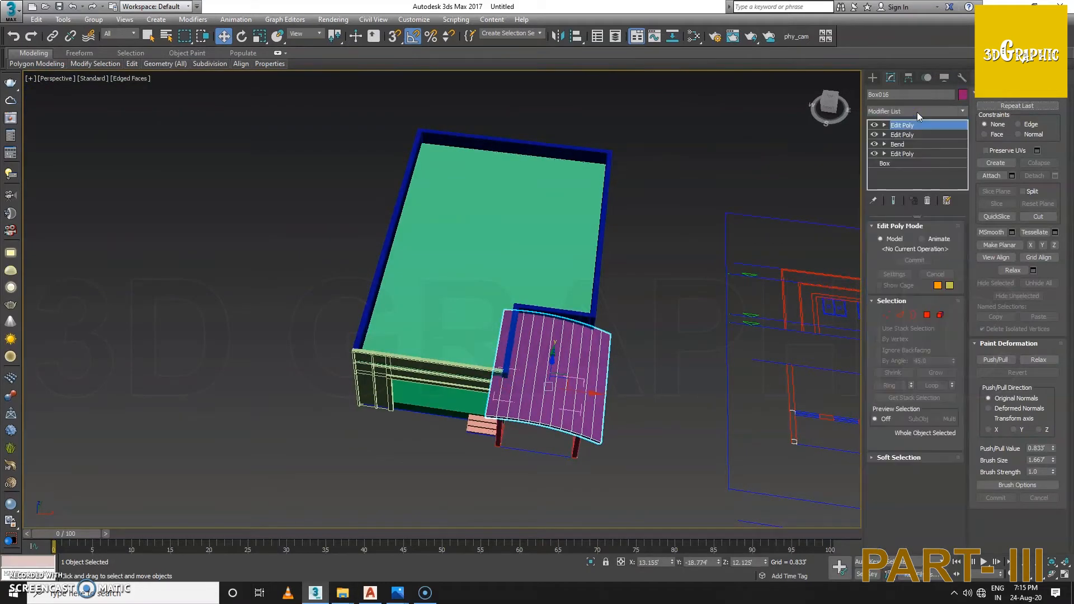
Step: Connect the roof slab's lengthwise edges with one new crosswise segment
{"action": "left_click", "coordinate": [894, 318]}
{"action": "key", "text": "ctrl+a"}
{"action": "middle_click_drag", "start_coordinate": [696, 328], "coordinate": [606, 355], "text": "alt"}
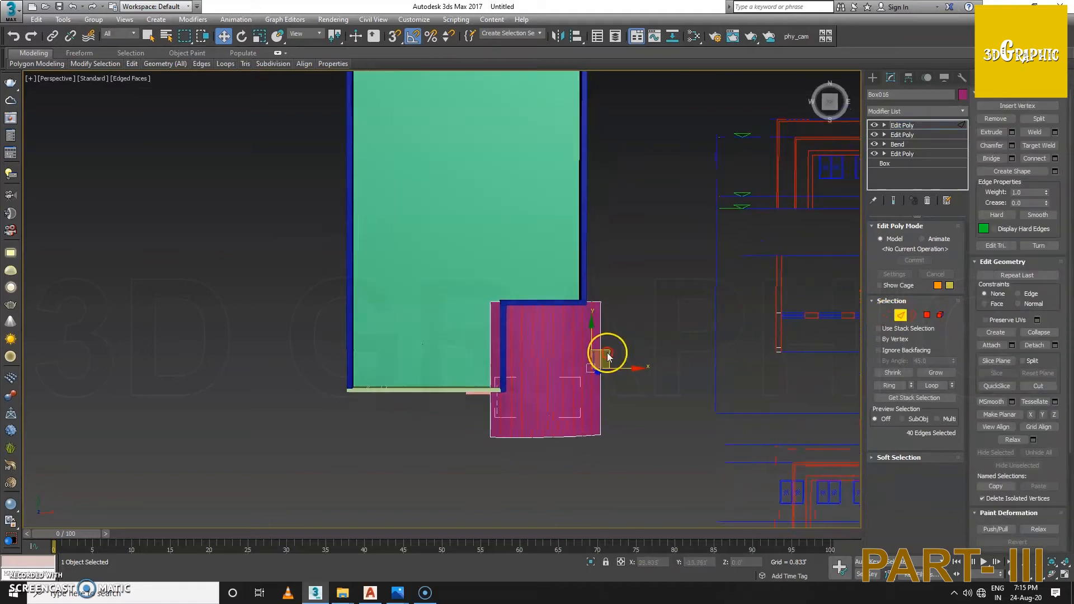
{"action": "scroll", "coordinate": [532, 316], "scroll_direction": "up", "scroll_amount": 4}
{"action": "scroll", "coordinate": [531, 321], "scroll_direction": "up", "scroll_amount": 2}
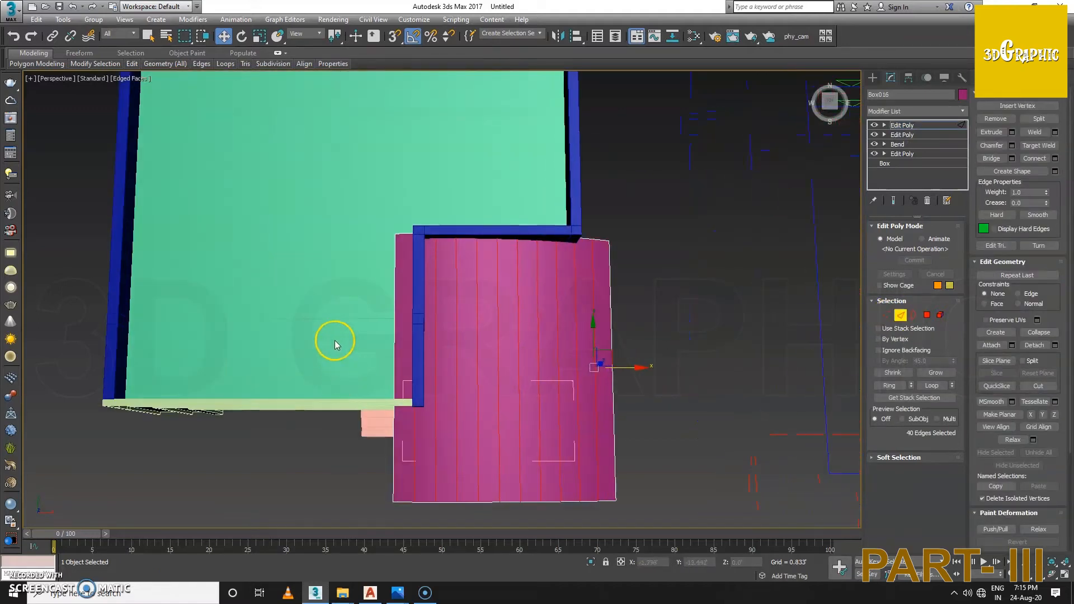
{"action": "right_click", "coordinate": [585, 372]}
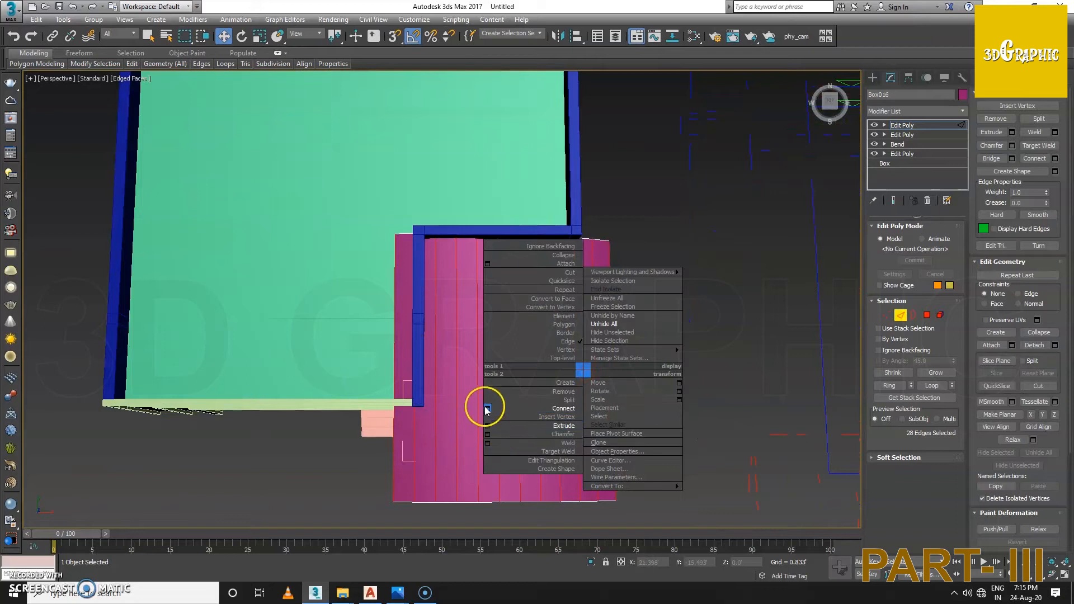
{"action": "left_click", "coordinate": [487, 408]}
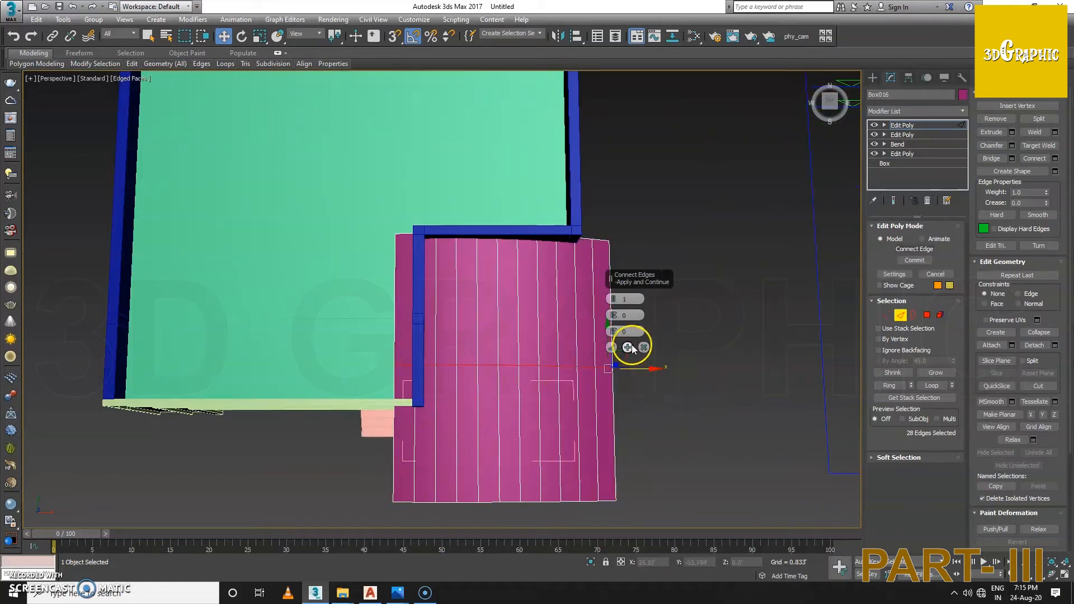
{"action": "left_click", "coordinate": [611, 348]}
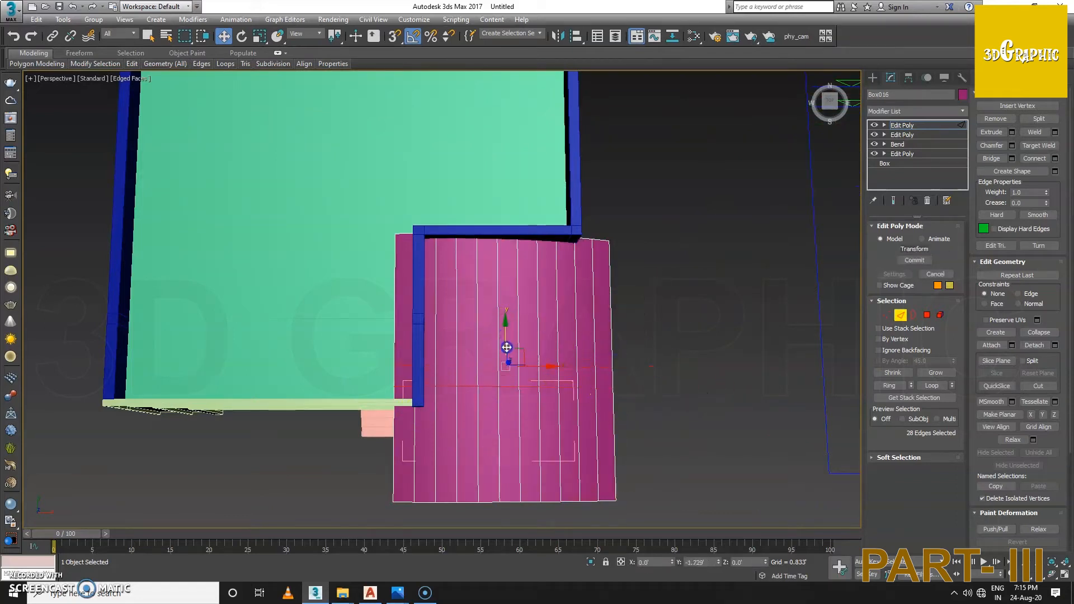
Step: Move the new crosswise edge loop along Y to line up with the front end of the parapet wall
{"action": "scroll", "coordinate": [381, 407], "scroll_direction": "up", "scroll_amount": 3}
{"action": "middle_click_drag", "start_coordinate": [524, 357], "coordinate": [425, 344]}
{"action": "scroll", "coordinate": [424, 430], "scroll_direction": "down", "scroll_amount": 2}
{"action": "scroll", "coordinate": [401, 414], "scroll_direction": "down", "scroll_amount": 2}
{"action": "scroll", "coordinate": [409, 384], "scroll_direction": "up", "scroll_amount": 2}
Step: Select the lengthwise edge loop beside the parapet wall and shift it slightly along X to align with the wall
{"action": "double_click", "coordinate": [411, 371]}
{"action": "left_click", "coordinate": [410, 452]}
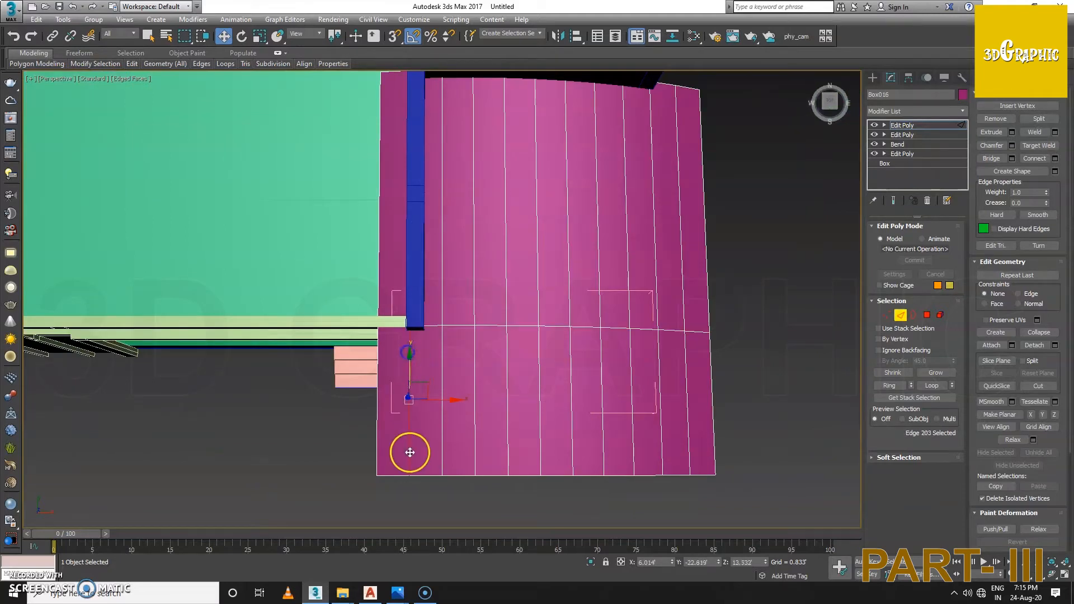
{"action": "left_click", "coordinate": [931, 385]}
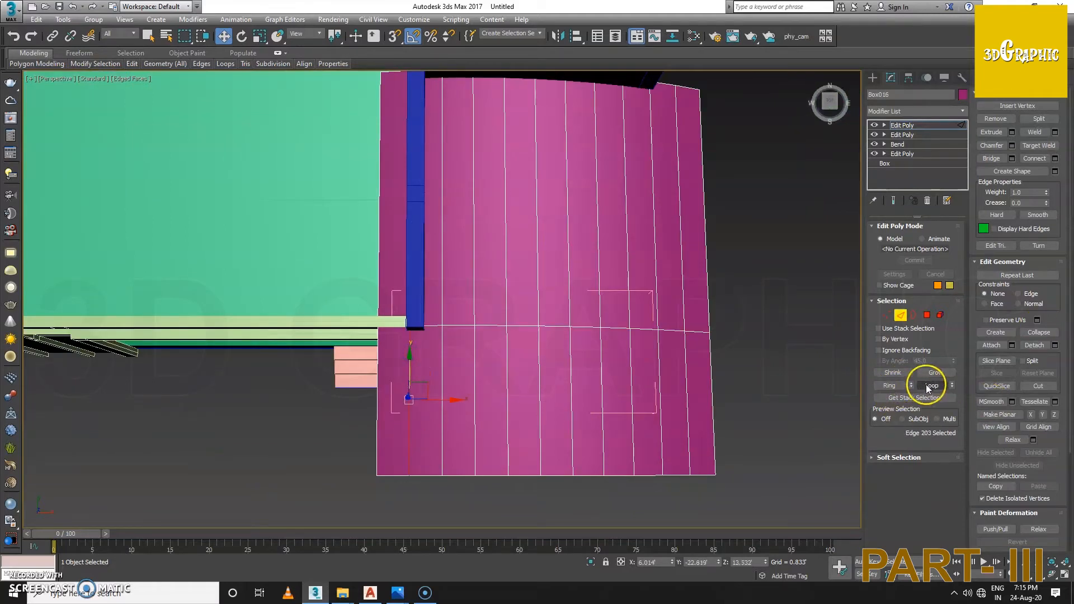
{"action": "scroll", "coordinate": [434, 263], "scroll_direction": "up", "scroll_amount": 2}
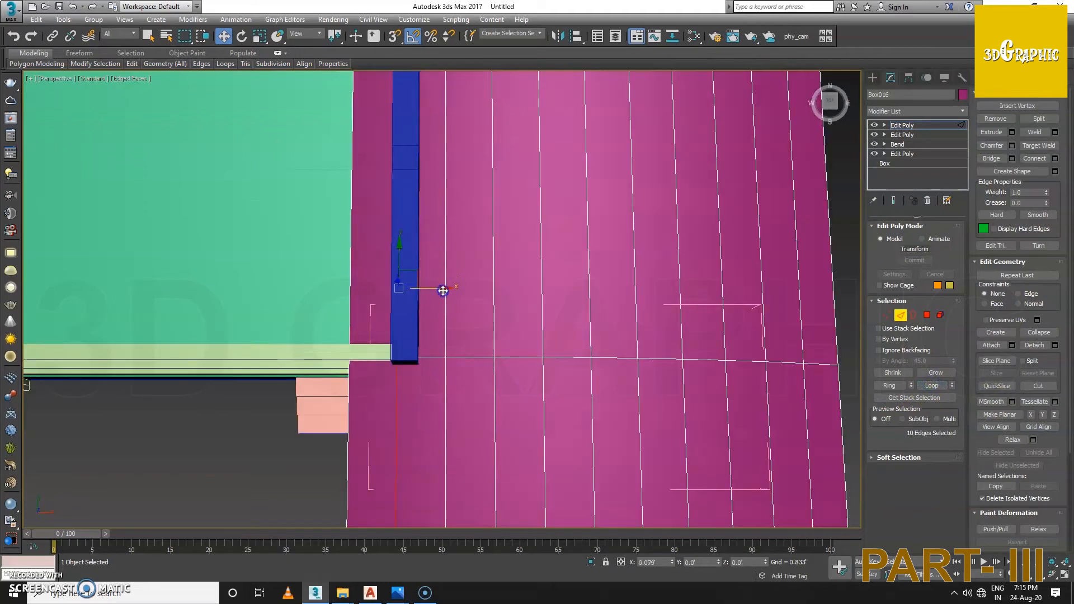
Step: Select the roof slab polygons that overhang inside the parapet wall and delete them
{"action": "left_click", "coordinate": [928, 315]}
{"action": "scroll", "coordinate": [647, 269], "scroll_direction": "down", "scroll_amount": 4}
{"action": "scroll", "coordinate": [615, 291], "scroll_direction": "up", "scroll_amount": 1}
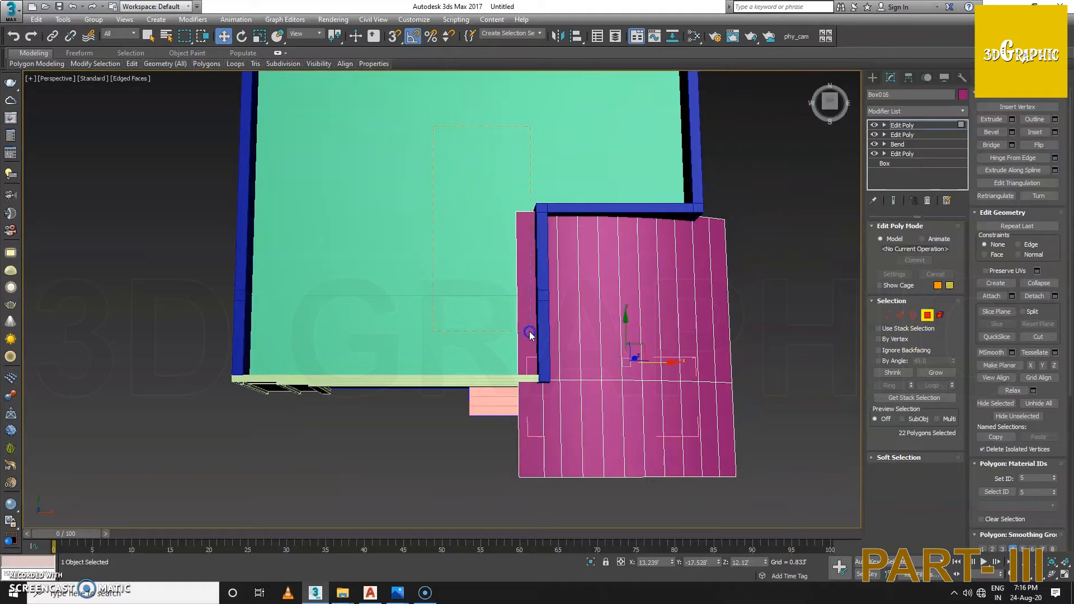
{"action": "left_click_drag", "start_coordinate": [530, 336], "coordinate": [531, 335]}
{"action": "middle_click_drag", "start_coordinate": [531, 336], "coordinate": [550, 329], "text": "alt"}
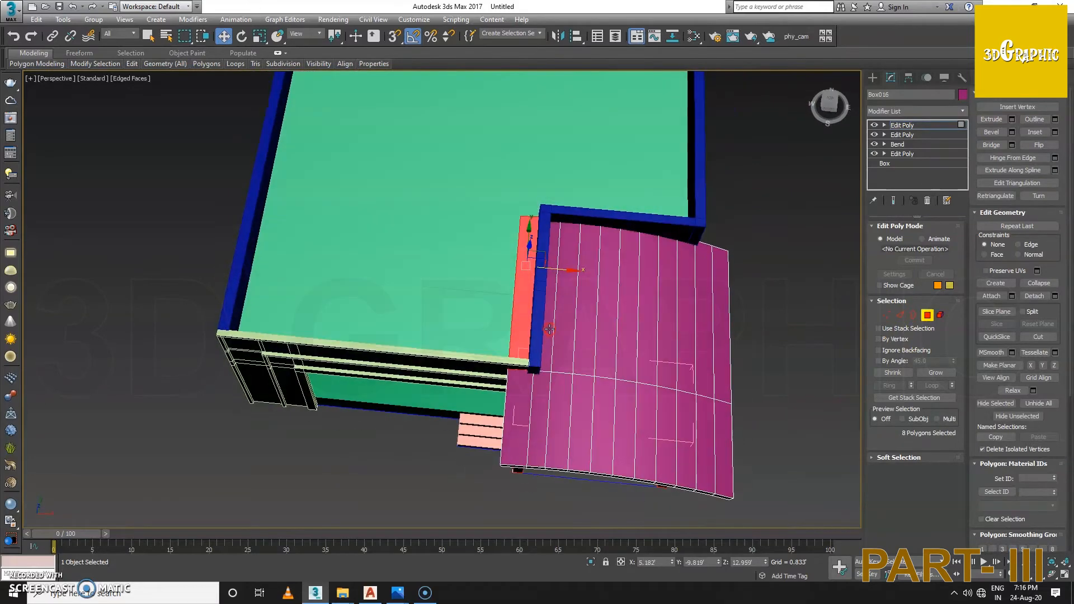
{"action": "key", "text": "F3"}
{"action": "middle_click_drag", "start_coordinate": [547, 278], "coordinate": [508, 262], "text": "alt"}
{"action": "key", "text": "F3"}
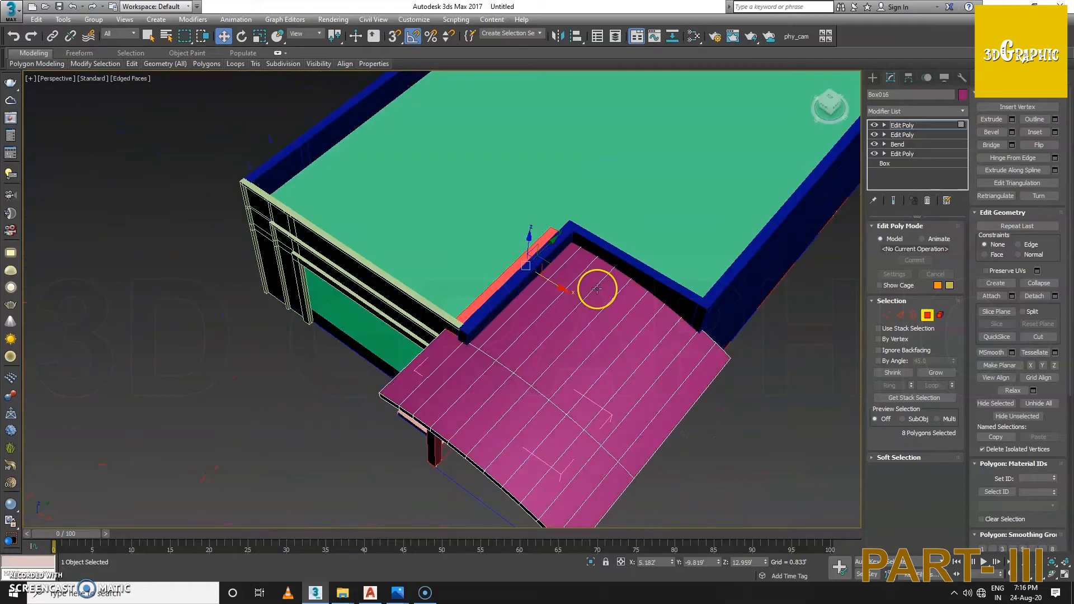
{"action": "left_click", "coordinate": [607, 294]}
{"action": "mouse_move", "coordinate": [527, 304]}
{"action": "middle_mouse_down", "text": "alt"}
{"action": "mouse_move", "coordinate": [582, 369]}
{"action": "mouse_move", "coordinate": [587, 396]}
{"action": "mouse_move", "coordinate": [625, 350]}
{"action": "mouse_move", "coordinate": [582, 364]}
{"action": "mouse_move", "coordinate": [554, 355]}
{"action": "mouse_move", "coordinate": [658, 397]}
{"action": "mouse_move", "coordinate": [643, 386]}
{"action": "middle_mouse_up", "text": "alt"}
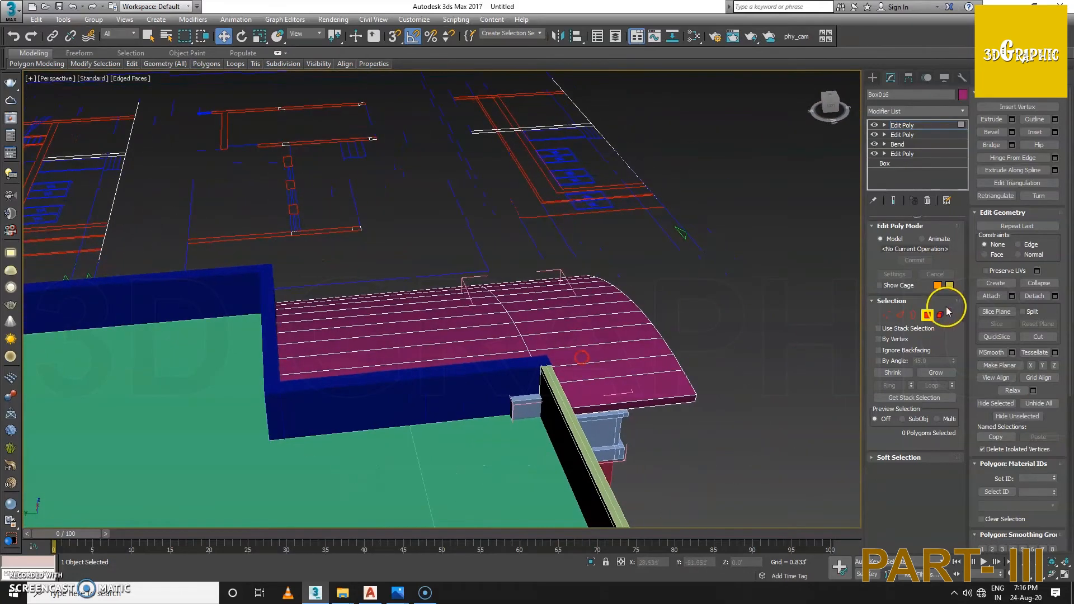
{"action": "left_click", "coordinate": [927, 315]}
Step: Pull the end vertices of the fascia piece protruding inside the parapet back into the wall, and finish vertex editing
{"action": "left_click", "coordinate": [523, 408]}
{"action": "mouse_move", "coordinate": [523, 407]}
{"action": "middle_mouse_down", "text": "alt"}
{"action": "mouse_move", "coordinate": [524, 391]}
{"action": "mouse_move", "coordinate": [530, 412]}
{"action": "mouse_move", "coordinate": [507, 417]}
{"action": "mouse_move", "coordinate": [551, 444]}
{"action": "mouse_move", "coordinate": [532, 359]}
{"action": "mouse_move", "coordinate": [533, 468]}
{"action": "mouse_move", "coordinate": [571, 421]}
{"action": "mouse_move", "coordinate": [528, 377]}
{"action": "mouse_move", "coordinate": [413, 379]}
{"action": "middle_mouse_up", "text": "alt"}
{"action": "left_click", "coordinate": [888, 315]}
{"action": "key", "text": "F3"}
{"action": "key", "text": "F3"}
{"action": "left_click_drag", "start_coordinate": [400, 387], "coordinate": [448, 390]}
{"action": "middle_click_drag", "start_coordinate": [447, 390], "coordinate": [830, 318], "text": "alt"}
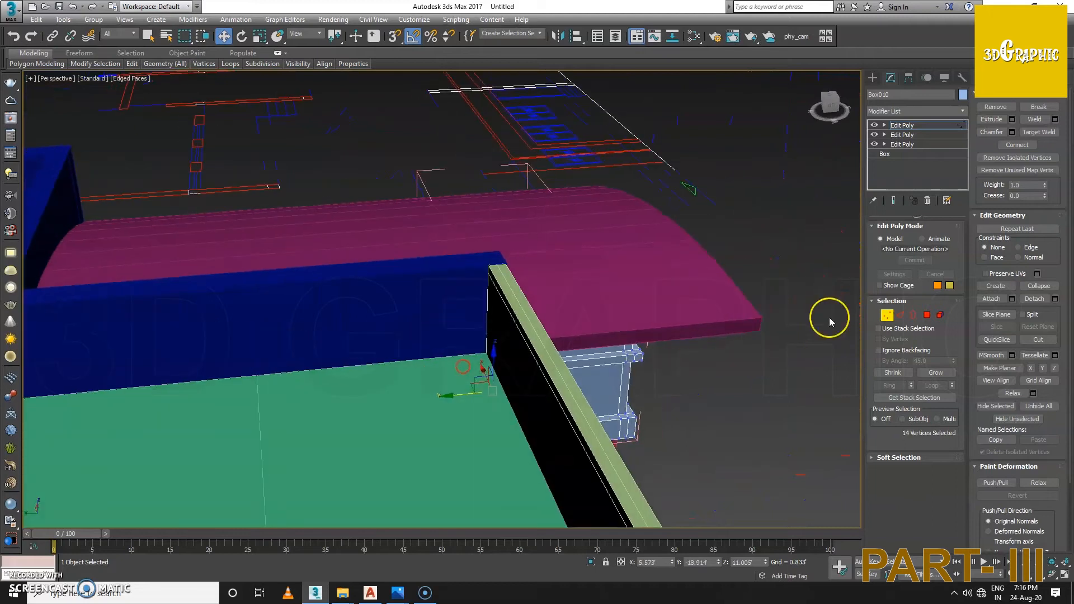
{"action": "left_click", "coordinate": [886, 316]}
{"action": "left_click", "coordinate": [799, 360]}
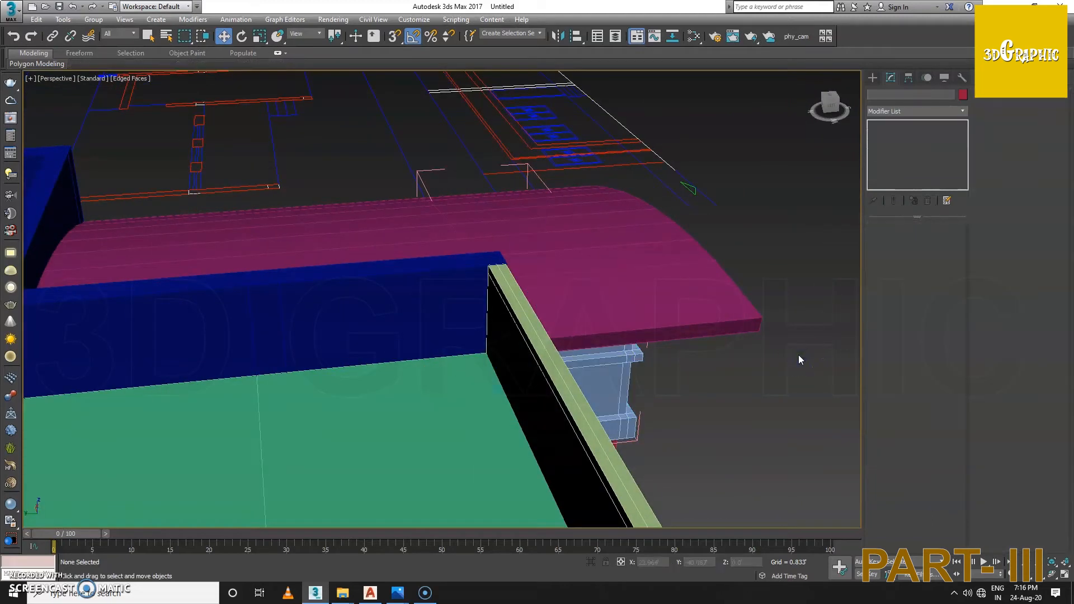
Step: Examine the house from outside, and frame the door and windows of the front elevation drawing in the Top view
{"action": "scroll", "coordinate": [532, 338], "scroll_direction": "down", "scroll_amount": 6}
{"action": "middle_click_drag", "start_coordinate": [532, 338], "coordinate": [573, 317], "text": "alt"}
{"action": "scroll", "coordinate": [483, 307], "scroll_direction": "up", "scroll_amount": 4}
{"action": "scroll", "coordinate": [453, 311], "scroll_direction": "up", "scroll_amount": 3}
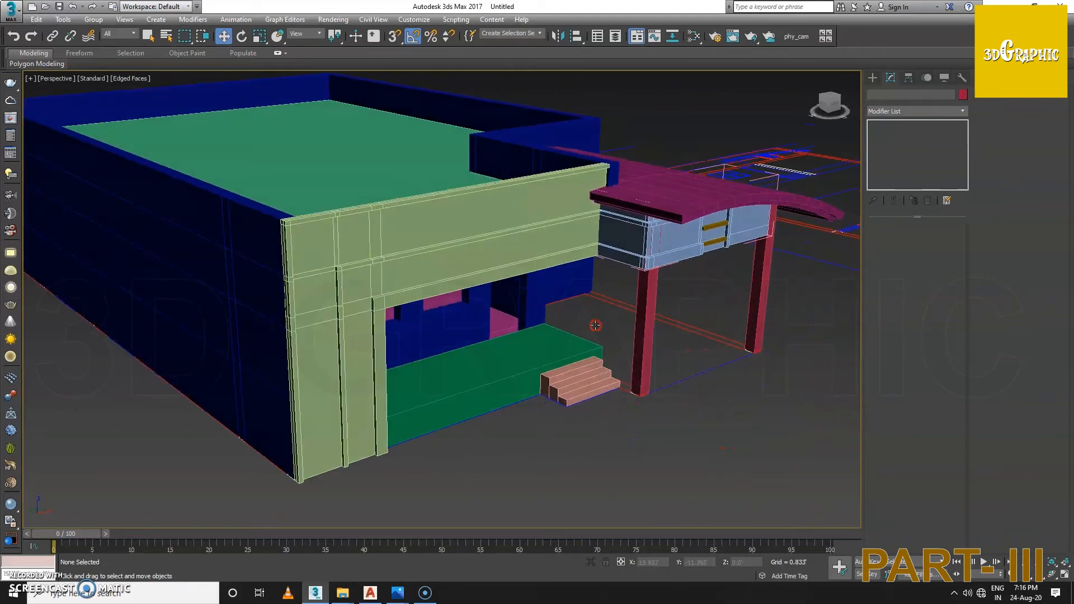
{"action": "scroll", "coordinate": [540, 432], "scroll_direction": "down", "scroll_amount": 10}
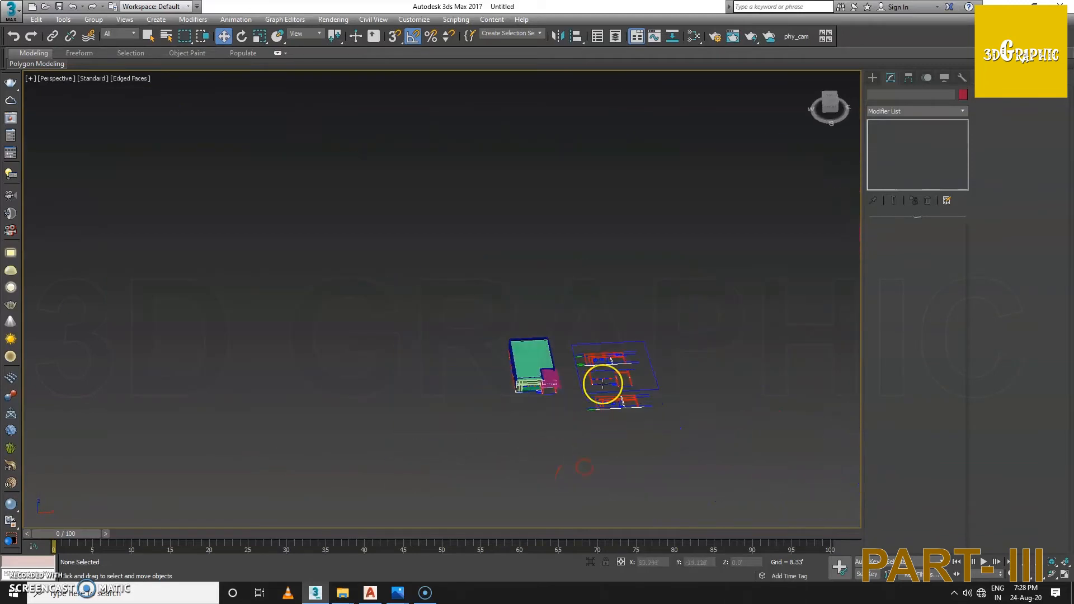
{"action": "scroll", "coordinate": [603, 384], "scroll_direction": "up", "scroll_amount": 10}
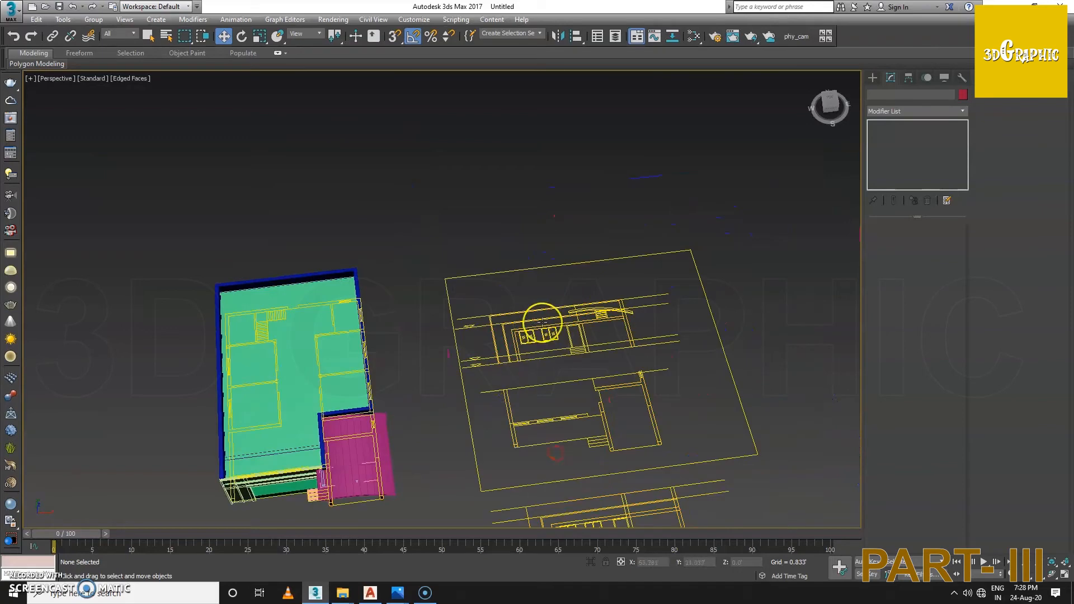
{"action": "middle_click_drag", "start_coordinate": [542, 323], "coordinate": [548, 359], "text": "alt"}
{"action": "key", "text": "t"}
{"action": "scroll", "coordinate": [430, 363], "scroll_direction": "up", "scroll_amount": 5}
{"action": "scroll", "coordinate": [451, 348], "scroll_direction": "up", "scroll_amount": 4}
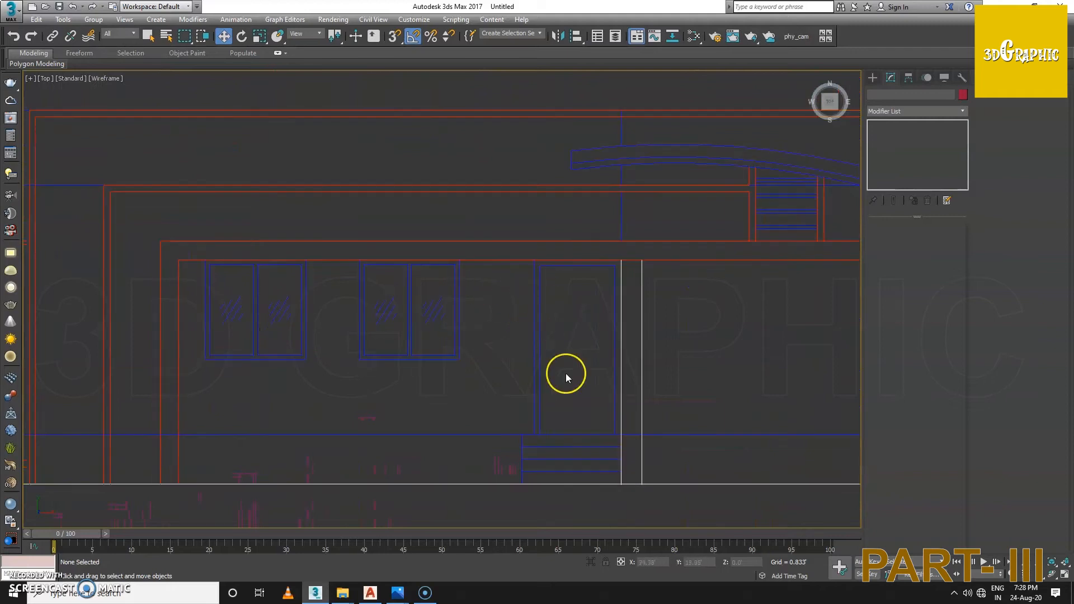
Step: With vertex snapping on, create a box 7' long and 3.5' wide over the door outline in the front elevation
{"action": "left_click", "coordinate": [872, 78]}
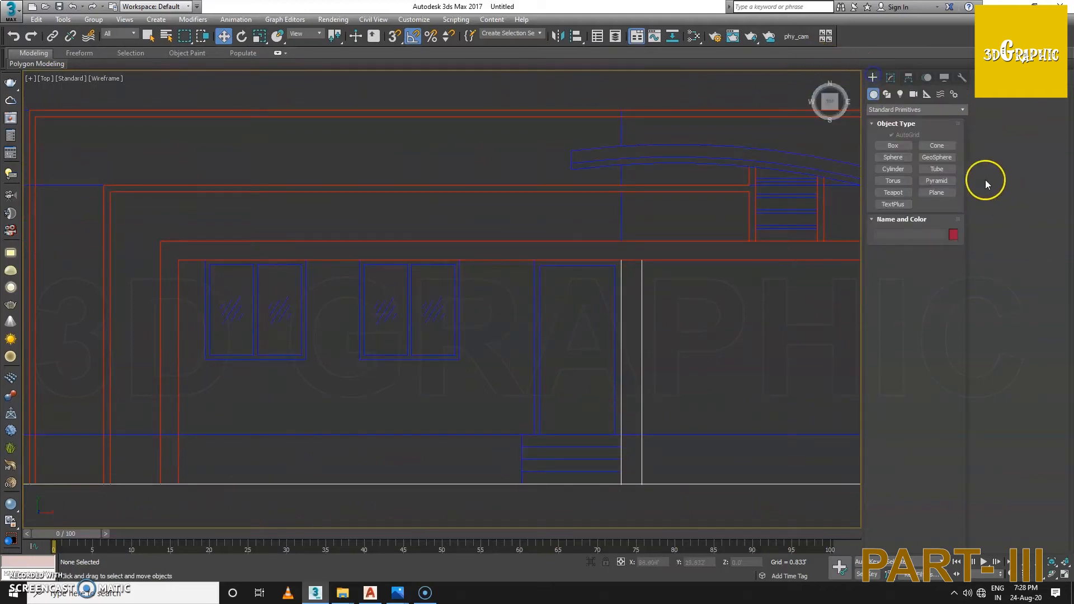
{"action": "left_click", "coordinate": [904, 147]}
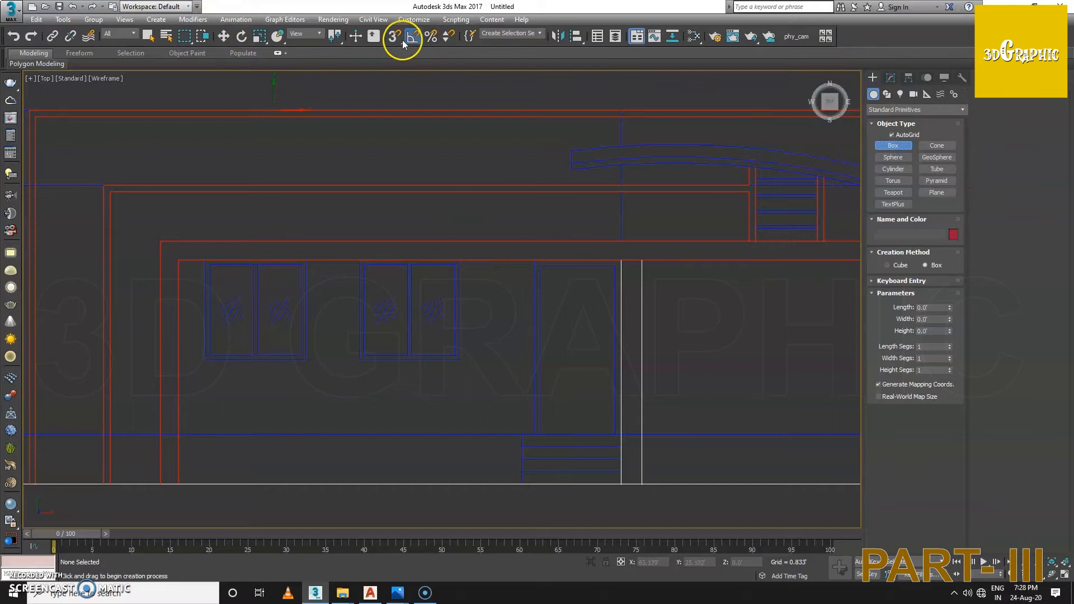
{"action": "middle_click_drag", "start_coordinate": [558, 362], "coordinate": [415, 348]}
{"action": "scroll", "coordinate": [482, 337], "scroll_direction": "up", "scroll_amount": 2}
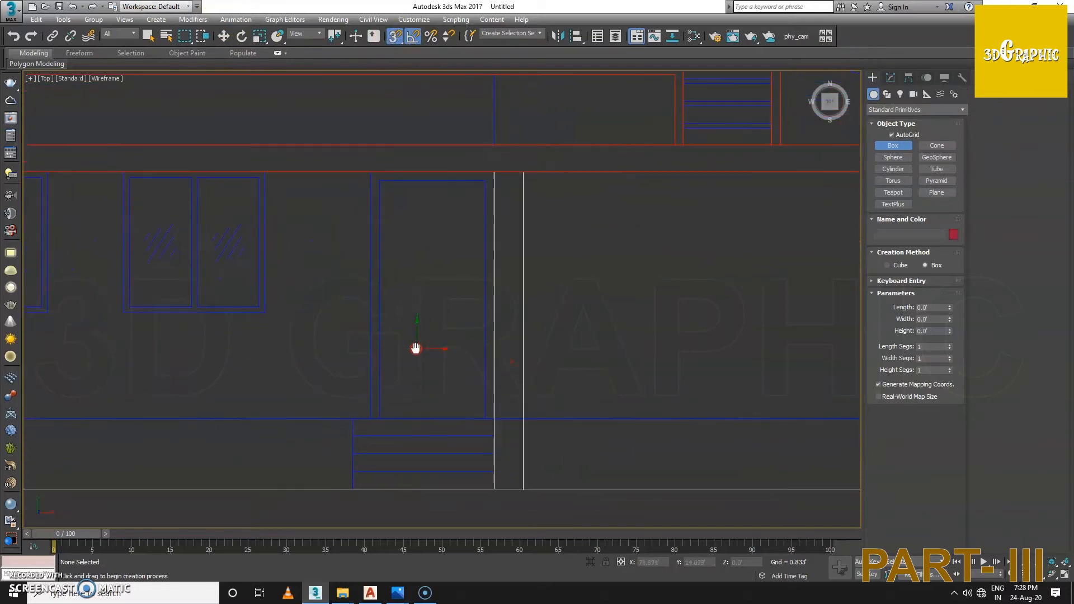
{"action": "left_click_drag", "start_coordinate": [371, 418], "coordinate": [496, 170]}
{"action": "left_click", "coordinate": [495, 171]}
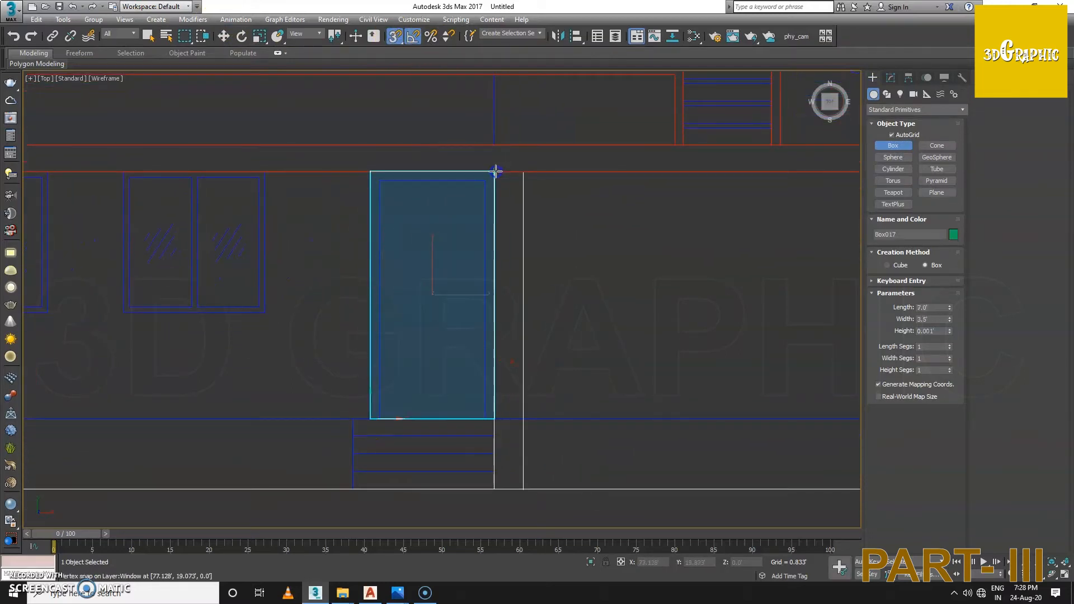
{"action": "left_click", "coordinate": [463, 164]}
{"action": "key", "text": "w"}
Step: Create a 4' by 4' box about 0.45' high over the outline of the window nearest the door
{"action": "middle_click_drag", "start_coordinate": [419, 263], "coordinate": [540, 267]}
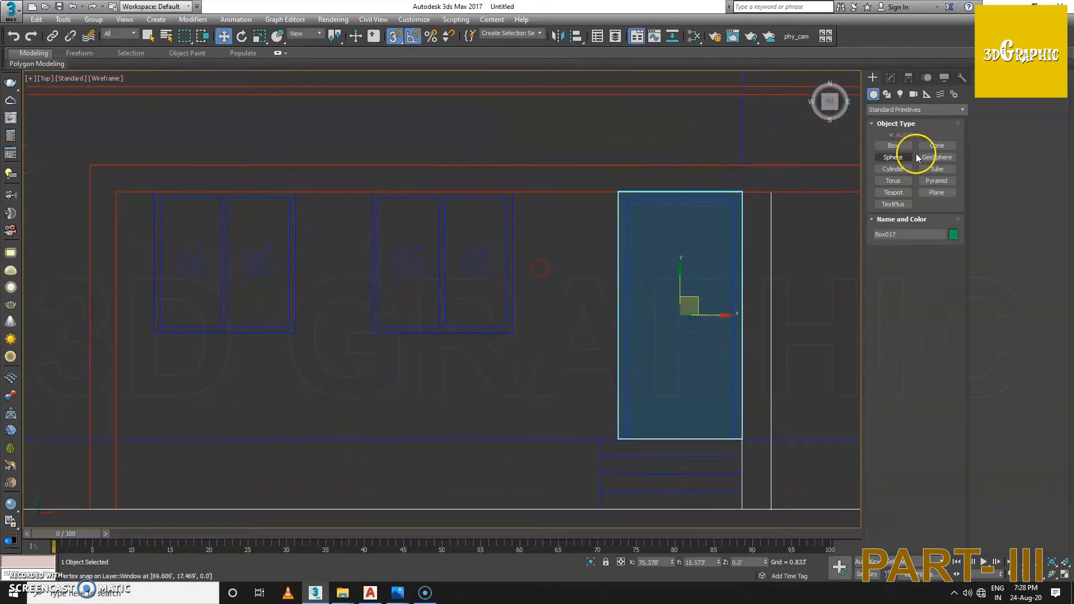
{"action": "left_click", "coordinate": [894, 145]}
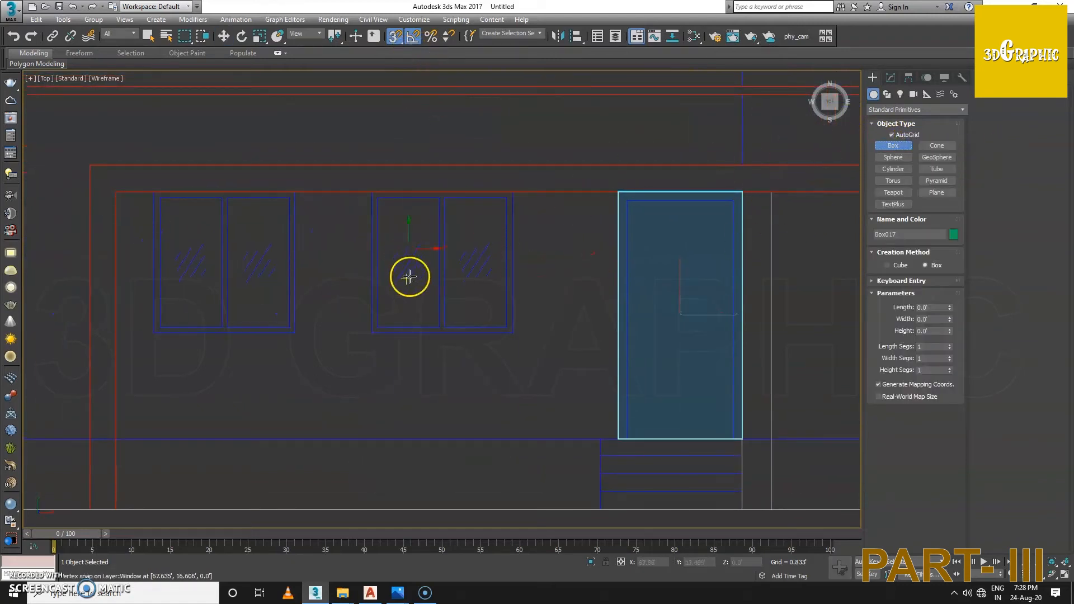
{"action": "scroll", "coordinate": [395, 283], "scroll_direction": "up", "scroll_amount": 2}
{"action": "left_click_drag", "start_coordinate": [368, 162], "coordinate": [568, 361]}
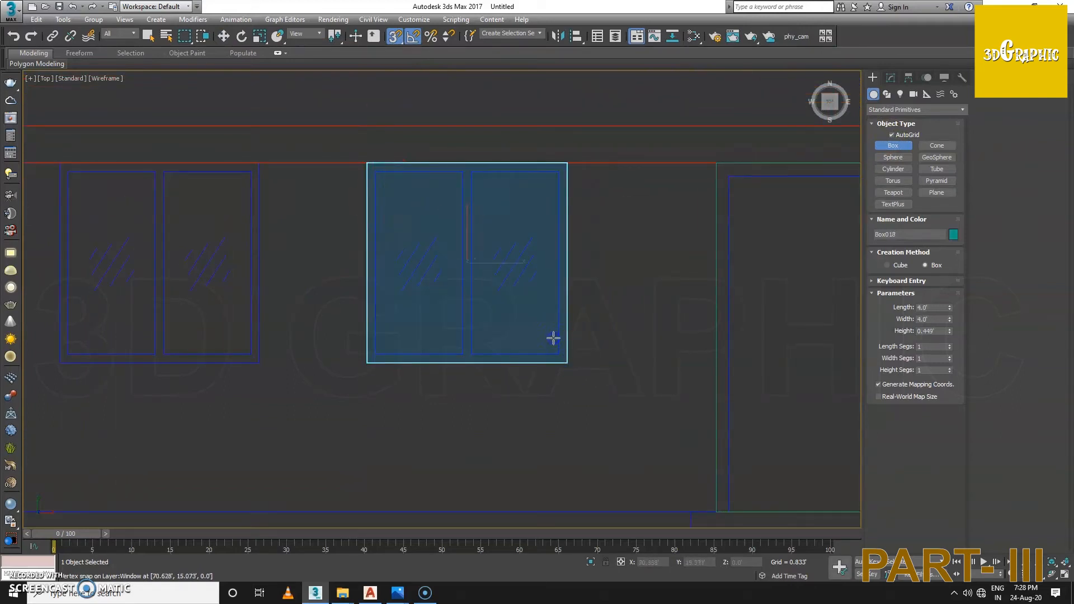
{"action": "key", "text": "w"}
Step: Set the window box's height to 0.25' while viewing it close up in Perspective
{"action": "key", "text": "p"}
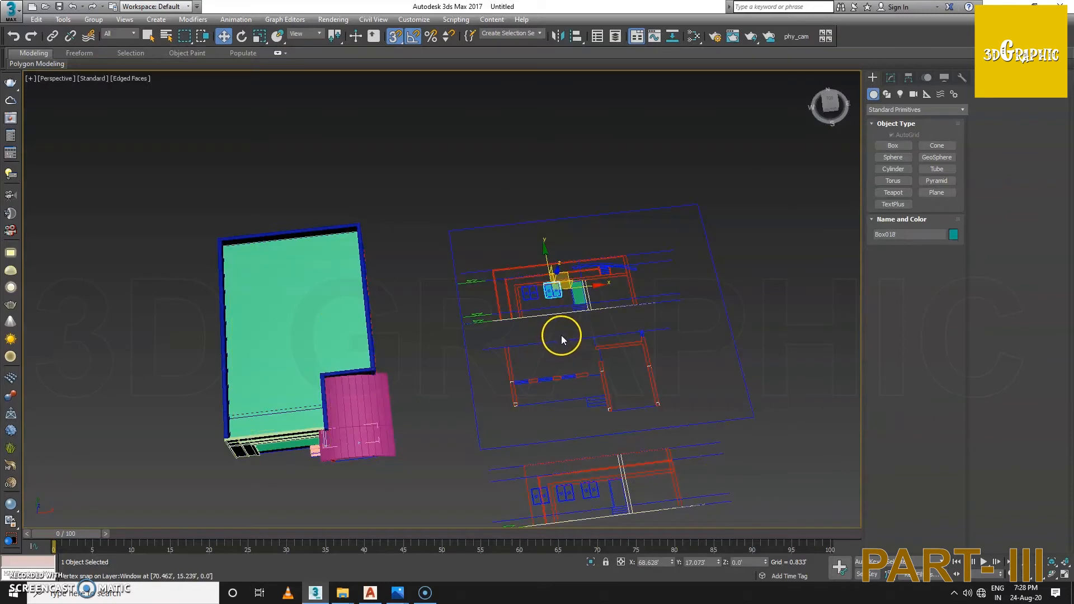
{"action": "key", "text": "z"}
{"action": "middle_click_drag", "start_coordinate": [567, 348], "coordinate": [516, 331], "text": "alt"}
{"action": "left_click", "coordinate": [891, 78]}
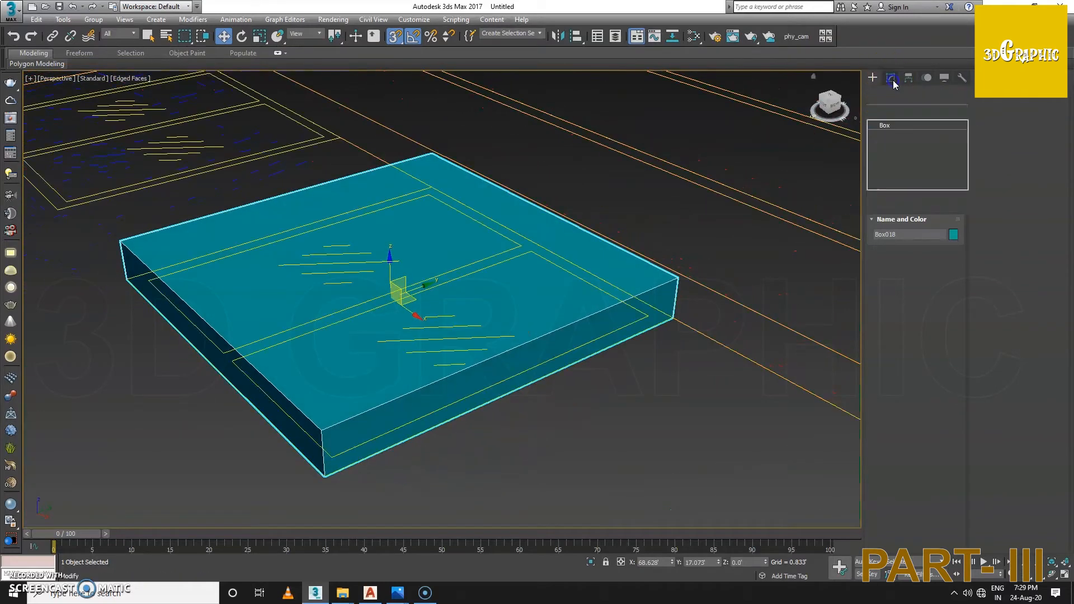
{"action": "middle_click_drag", "start_coordinate": [794, 274], "coordinate": [633, 312], "text": "alt"}
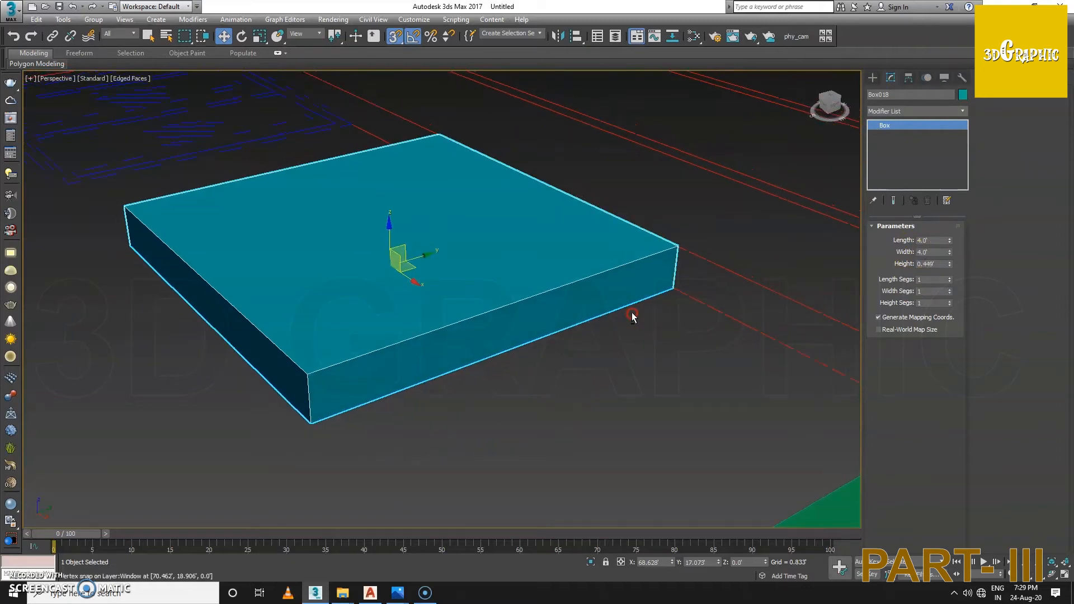
{"action": "left_click_drag", "start_coordinate": [951, 265], "coordinate": [951, 260]}
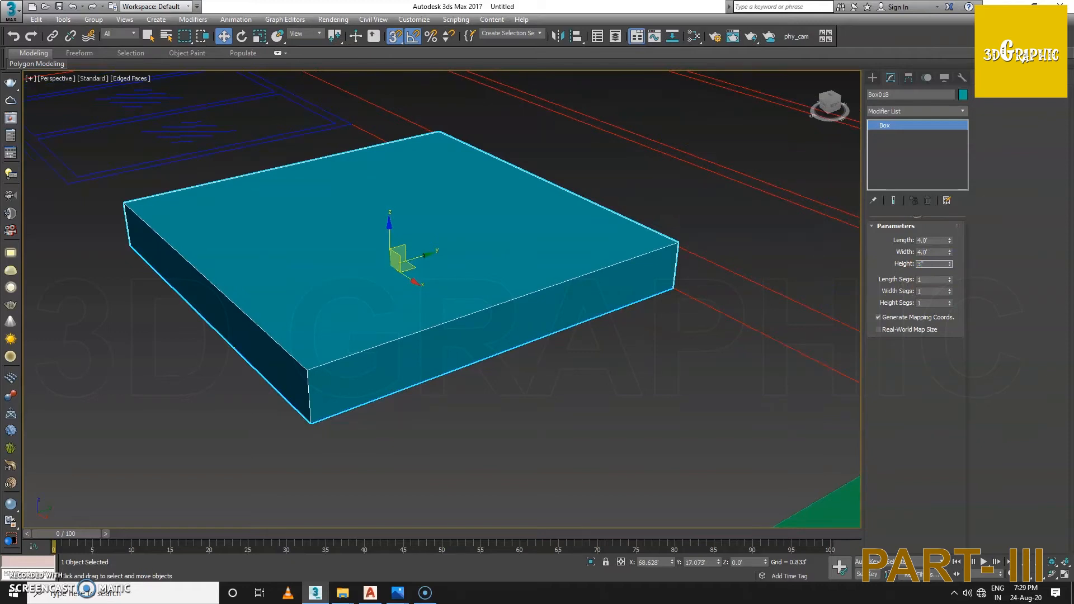
{"action": "key", "text": "Return"}
{"action": "middle_click_drag", "start_coordinate": [767, 282], "coordinate": [595, 295], "text": "alt"}
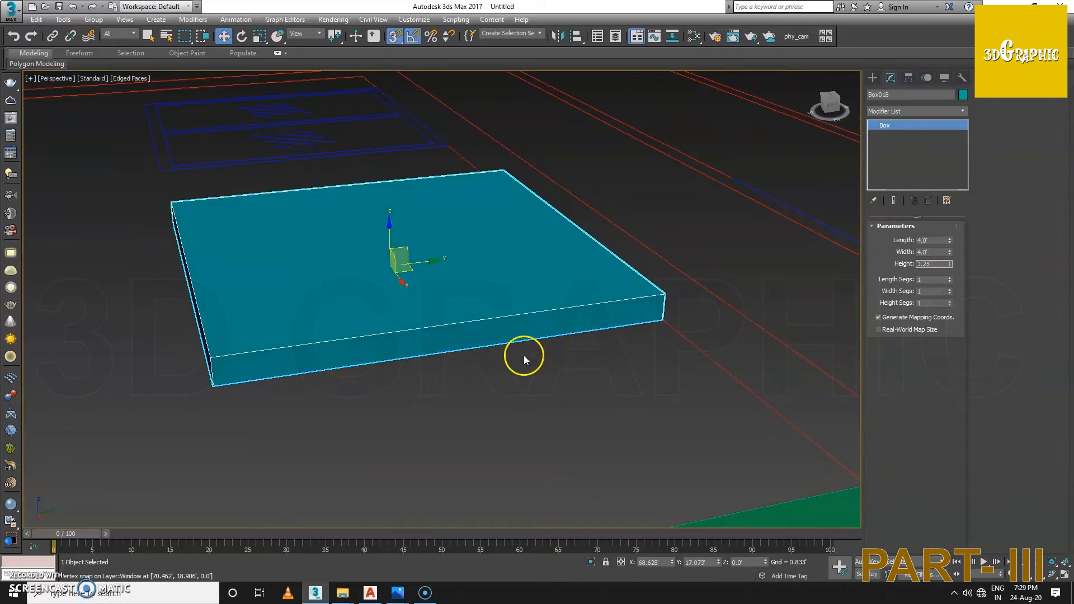
Step: Set the height of the door box to 0.25'
{"action": "middle_click_drag", "start_coordinate": [536, 352], "coordinate": [545, 302], "text": "alt"}
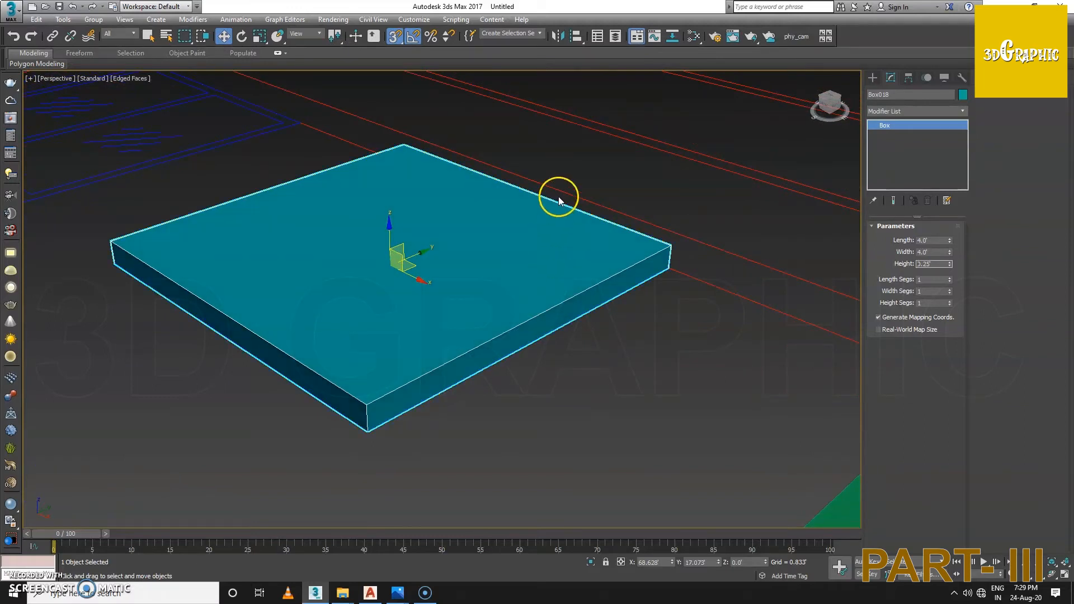
{"action": "middle_click_drag", "start_coordinate": [489, 246], "coordinate": [571, 285], "text": "alt"}
{"action": "left_click", "coordinate": [501, 373]}
{"action": "middle_click_drag", "start_coordinate": [500, 373], "coordinate": [471, 348]}
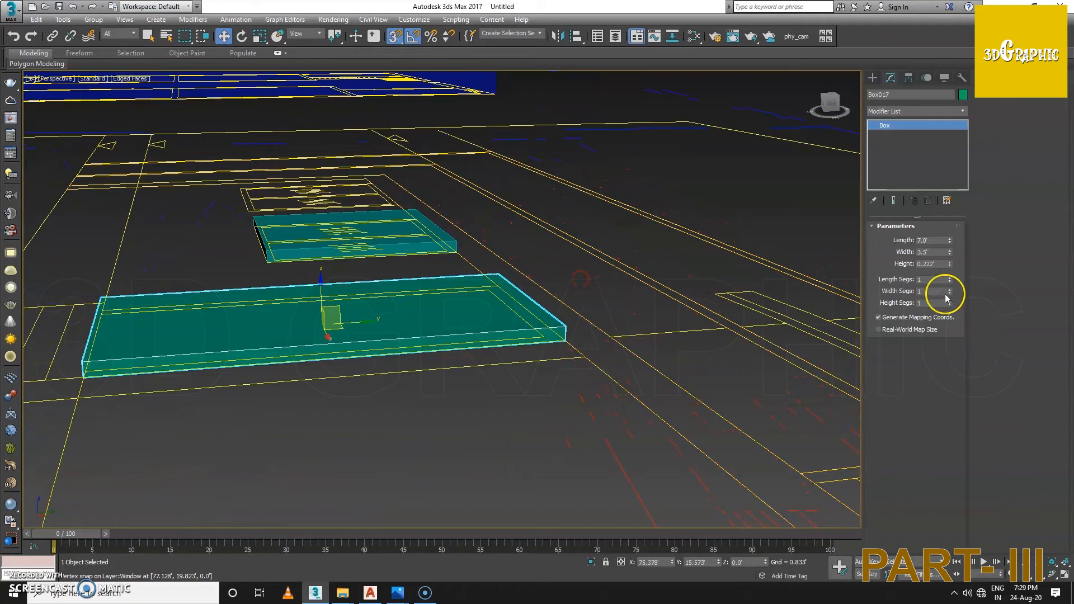
{"action": "double_click", "coordinate": [943, 265]}
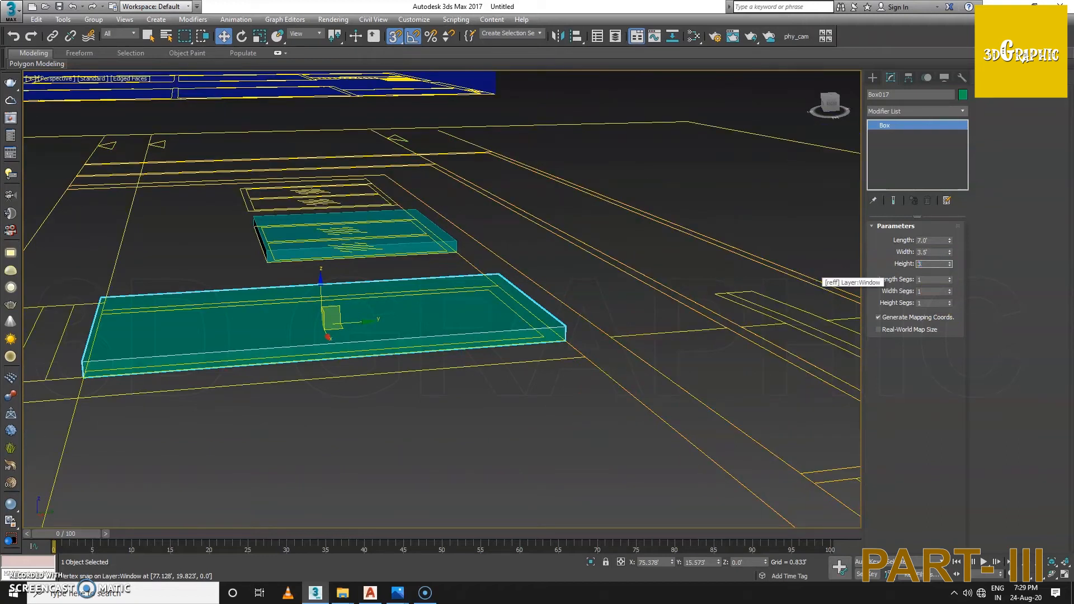
{"action": "key", "text": "Return"}
Step: With snapping off, clone the window box about 1.42' straight up as an independent copy named glass
{"action": "middle_click_drag", "start_coordinate": [666, 319], "coordinate": [360, 299], "text": "alt"}
{"action": "left_click", "coordinate": [398, 295]}
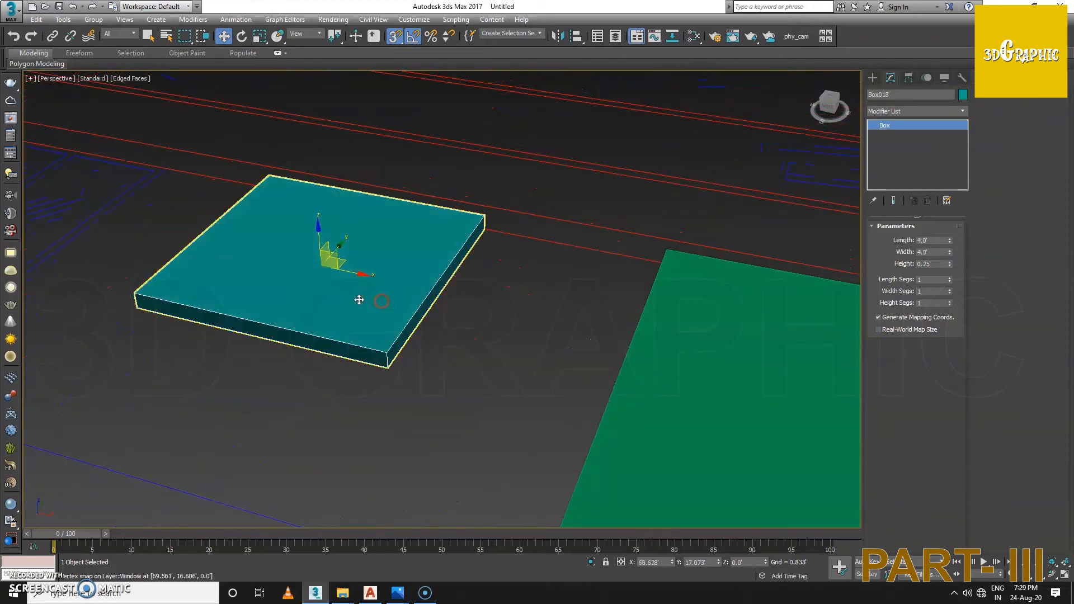
{"action": "key", "text": "s"}
{"action": "middle_click_drag", "start_coordinate": [334, 259], "coordinate": [311, 249], "text": "alt"}
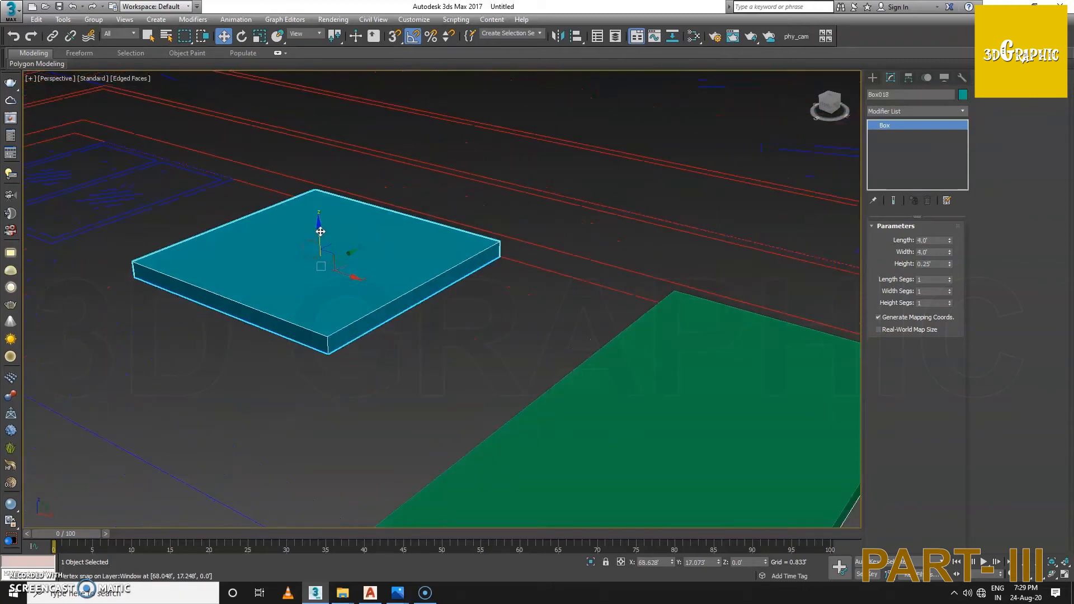
{"action": "left_click_drag", "start_coordinate": [320, 231], "coordinate": [307, 137], "text": "shift"}
{"action": "left_click", "coordinate": [560, 264]}
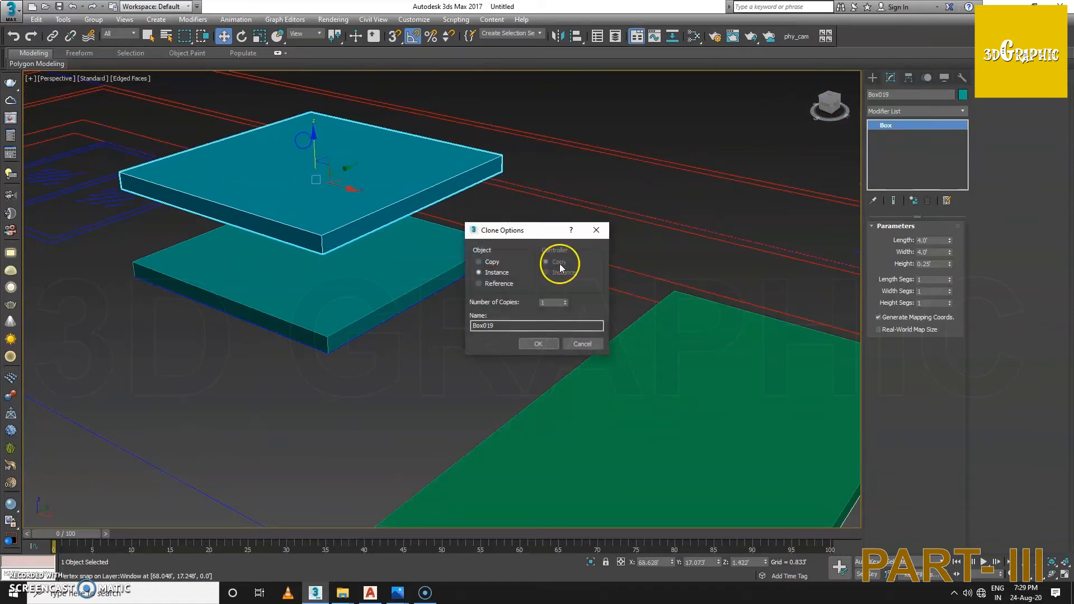
{"action": "double_click", "coordinate": [528, 323]}
{"action": "type", "text": "gl"}
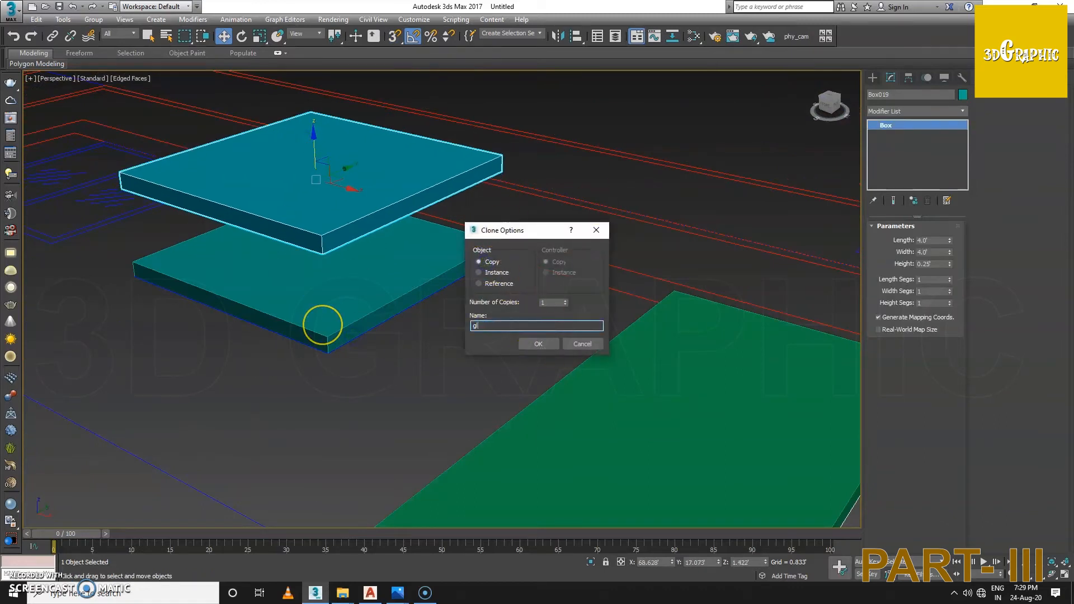
{"action": "type", "text": "ass"}
{"action": "key", "text": "Return"}
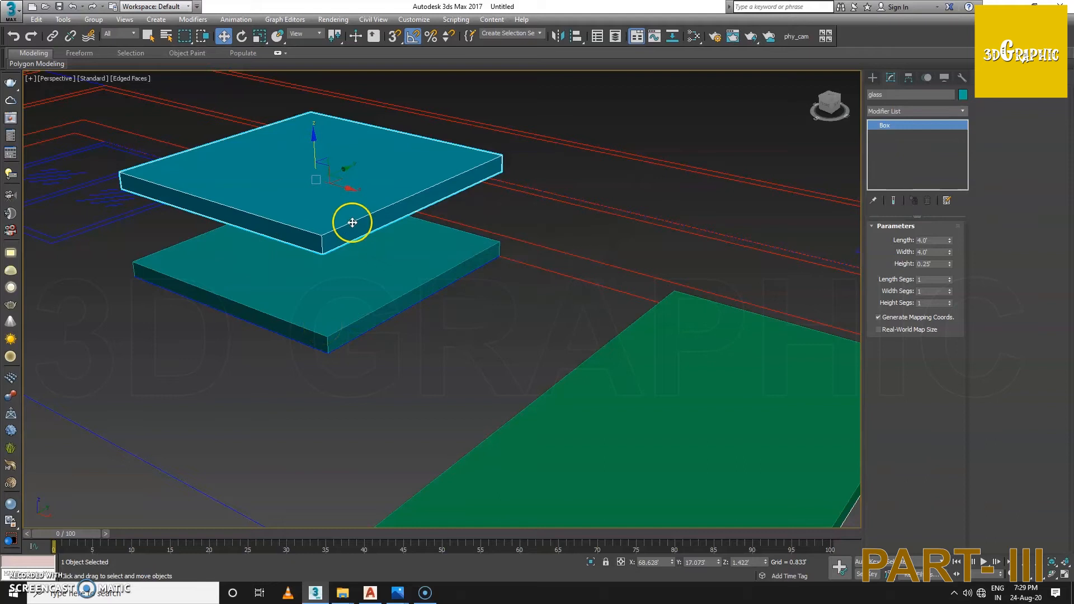
Step: Apply an Edit Poly modifier to the original window box below the glass copy
{"action": "left_click", "coordinate": [389, 276]}
{"action": "left_click", "coordinate": [928, 112]}
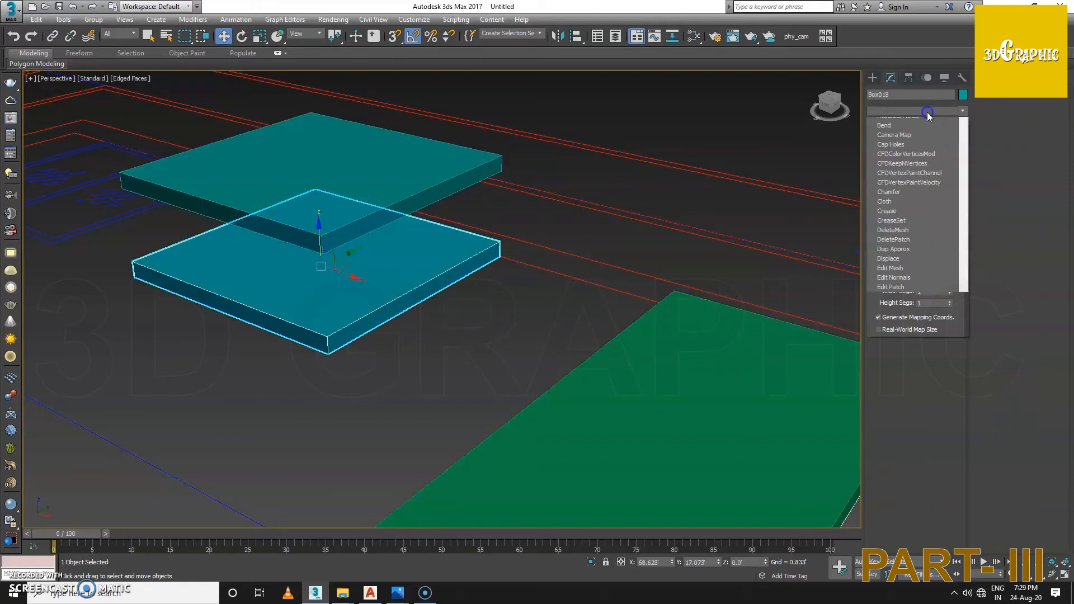
{"action": "key", "text": "e"}
{"action": "key", "text": "e"}
{"action": "key", "text": "e"}
{"action": "key", "text": "e"}
{"action": "key", "text": "Return"}
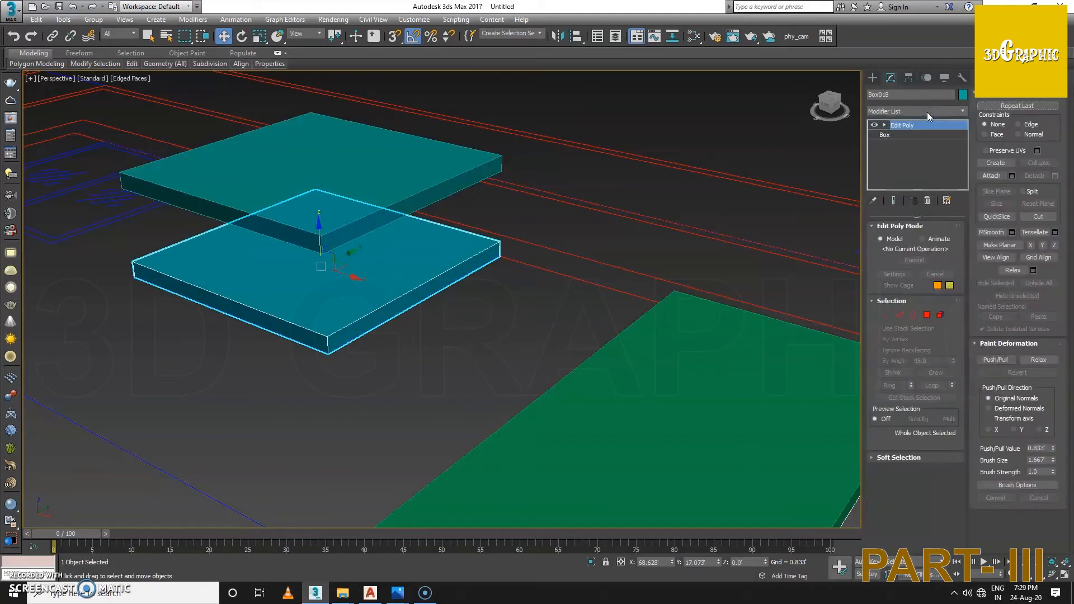
Step: Inset the large front and back polygons of the window box by 0.12' to outline its frame
{"action": "left_click", "coordinate": [927, 316]}
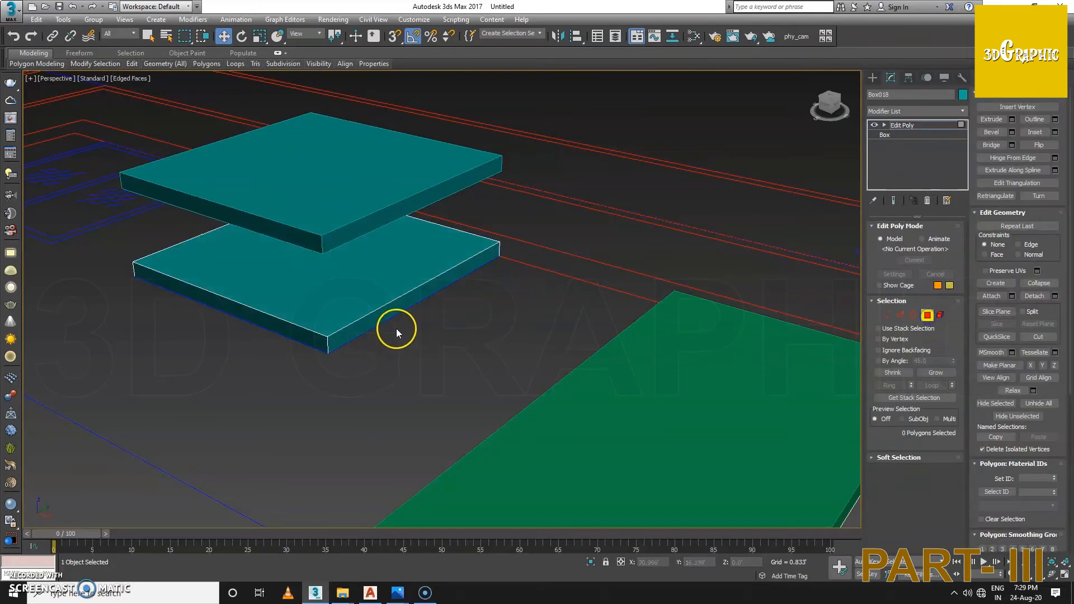
{"action": "left_click", "coordinate": [374, 277]}
{"action": "middle_click_drag", "start_coordinate": [400, 321], "coordinate": [361, 280], "text": "alt"}
{"action": "left_click", "coordinate": [362, 262], "text": "ctrl"}
{"action": "right_click", "coordinate": [371, 263]}
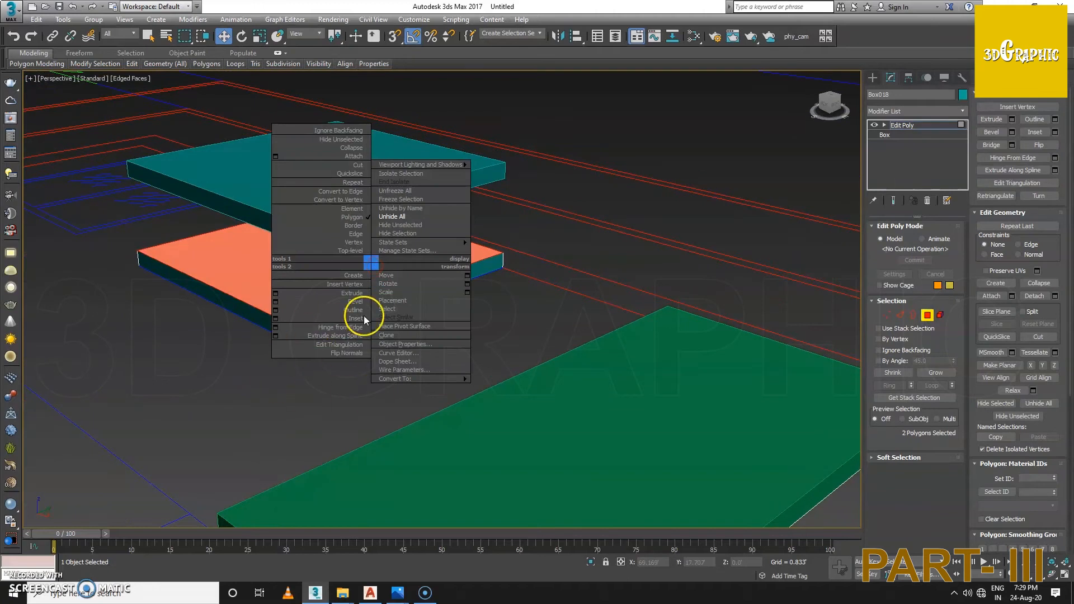
{"action": "left_click", "coordinate": [285, 319]}
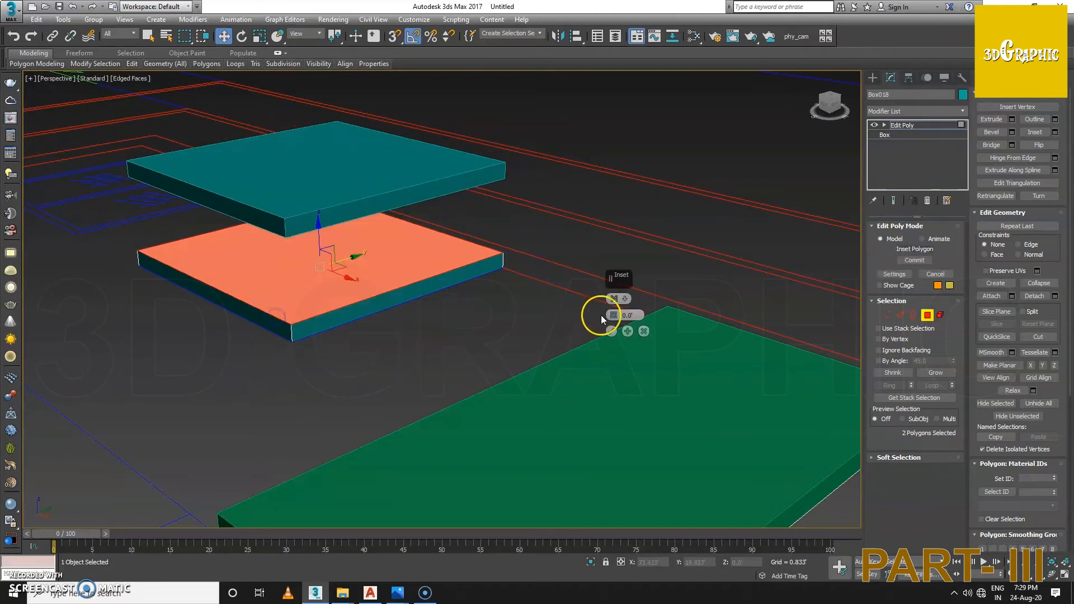
{"action": "left_click_drag", "start_coordinate": [616, 321], "coordinate": [613, 308]}
{"action": "scroll", "coordinate": [438, 295], "scroll_direction": "up", "scroll_amount": 4}
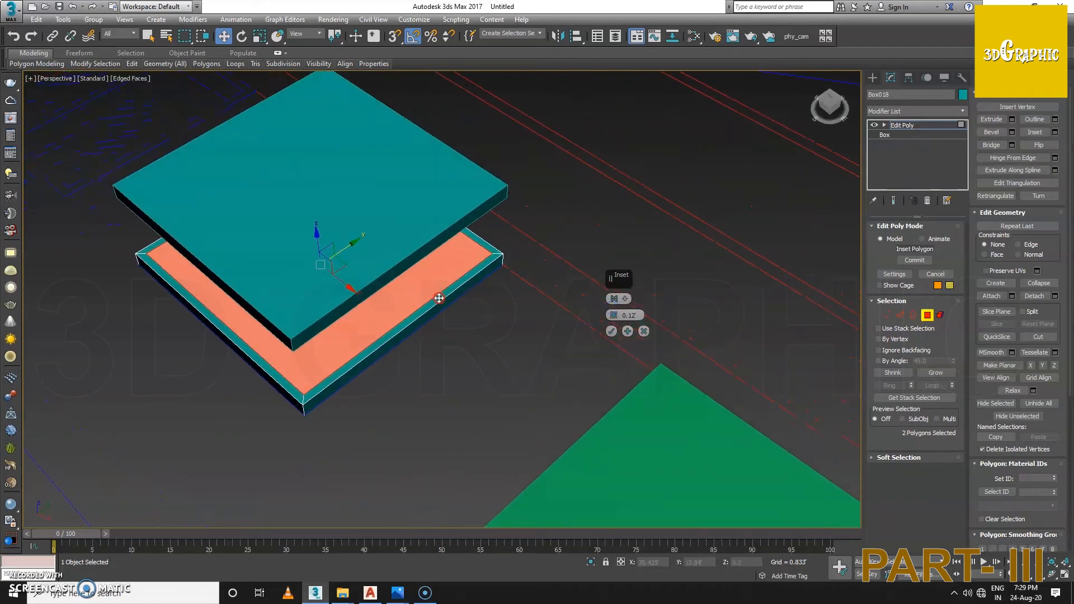
{"action": "scroll", "coordinate": [431, 278], "scroll_direction": "down", "scroll_amount": 1}
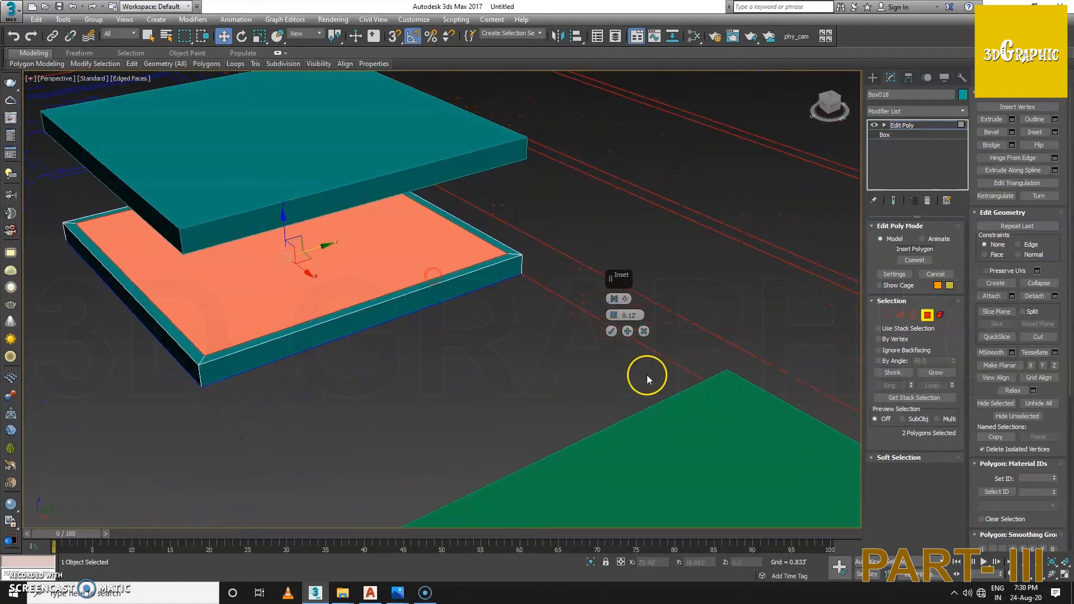
{"action": "left_click", "coordinate": [612, 331]}
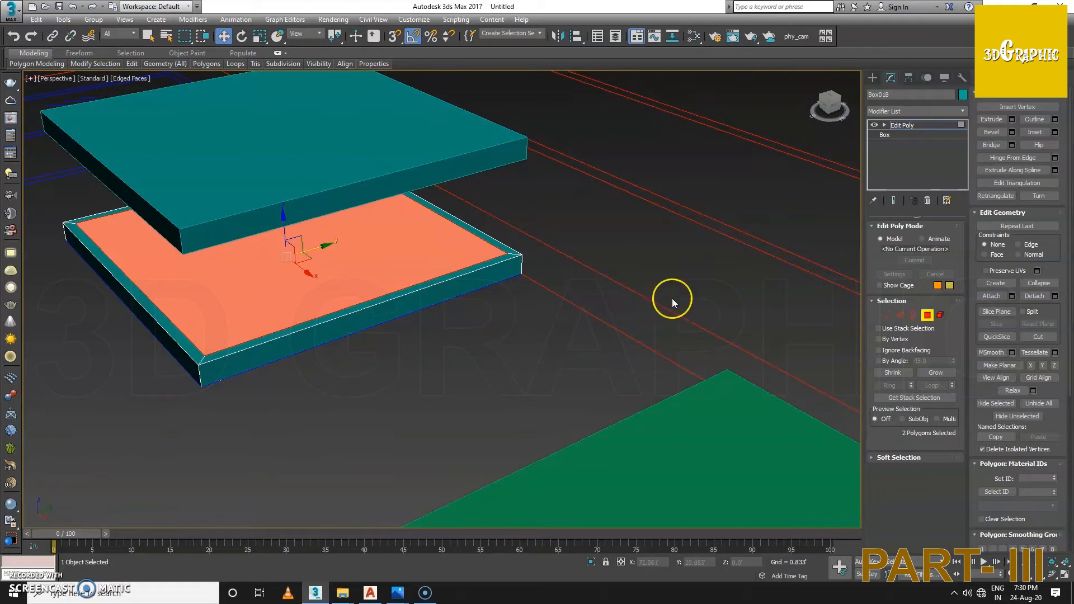
Step: Connect the edges across the middle of the window box with 2 segments and a pinch of about -83 to outline a centre mullion
{"action": "middle_click_drag", "start_coordinate": [709, 296], "coordinate": [542, 223], "text": "alt"}
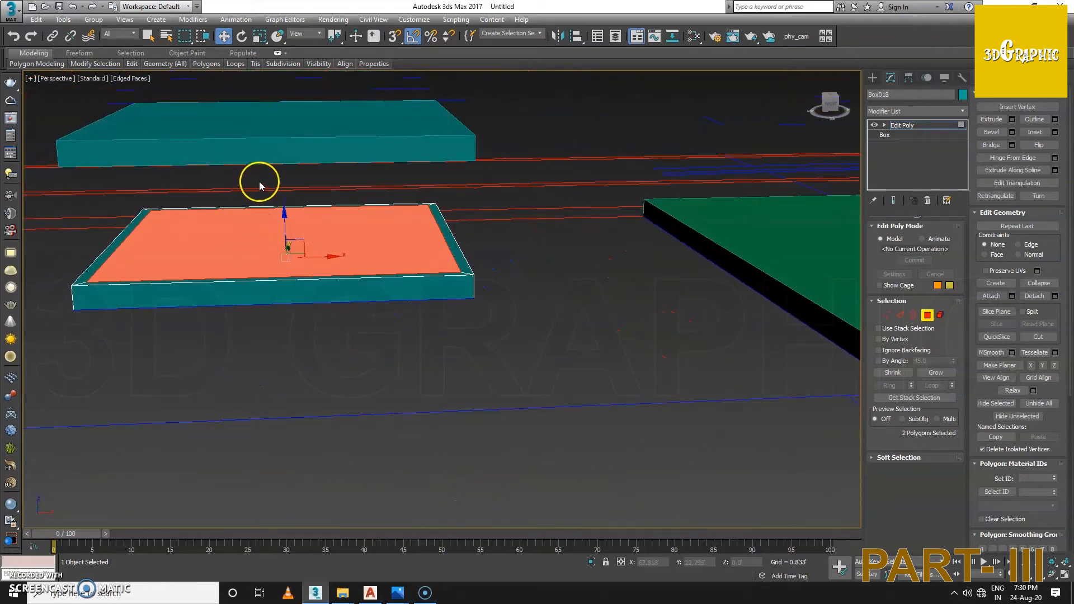
{"action": "key", "text": "2"}
{"action": "left_click_drag", "start_coordinate": [274, 189], "coordinate": [322, 344]}
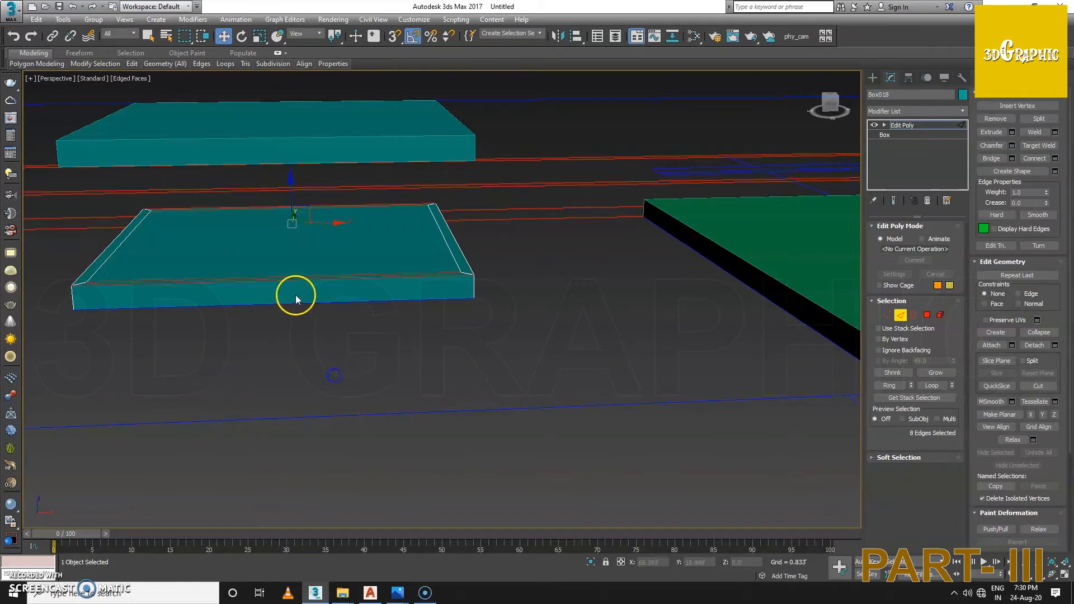
{"action": "right_click", "coordinate": [297, 283]}
{"action": "left_click", "coordinate": [208, 320]}
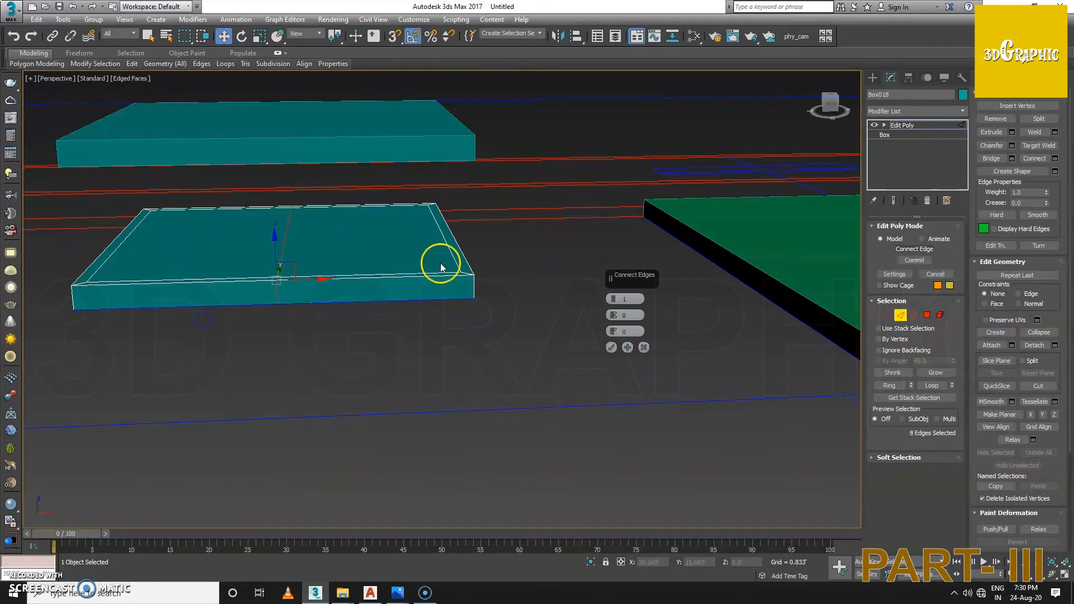
{"action": "left_click", "coordinate": [614, 332]}
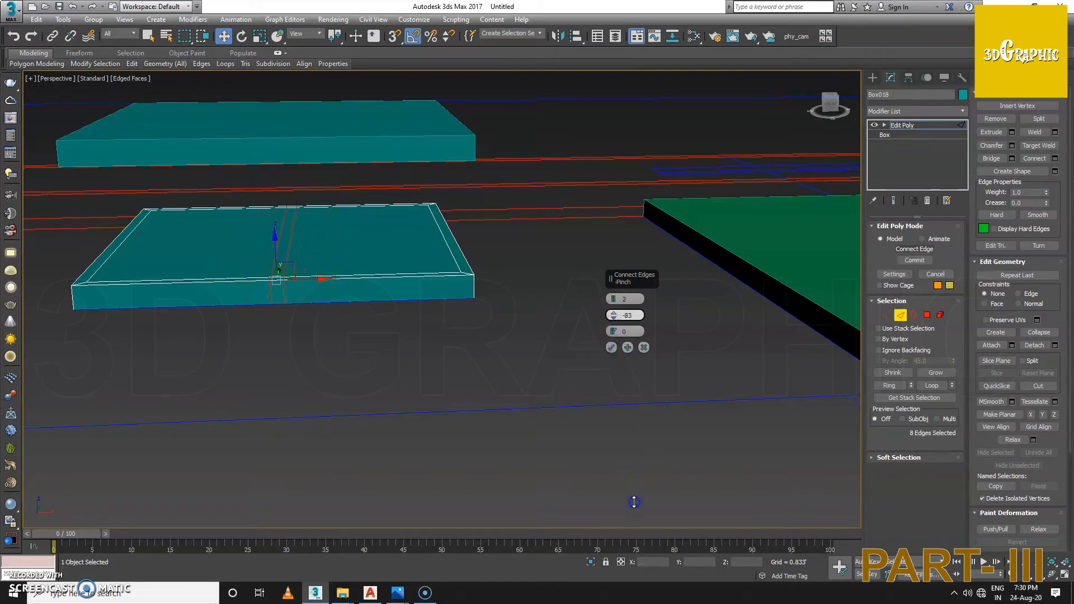
{"action": "middle_click_drag", "start_coordinate": [350, 280], "coordinate": [375, 292], "text": "alt"}
{"action": "left_click", "coordinate": [613, 348]}
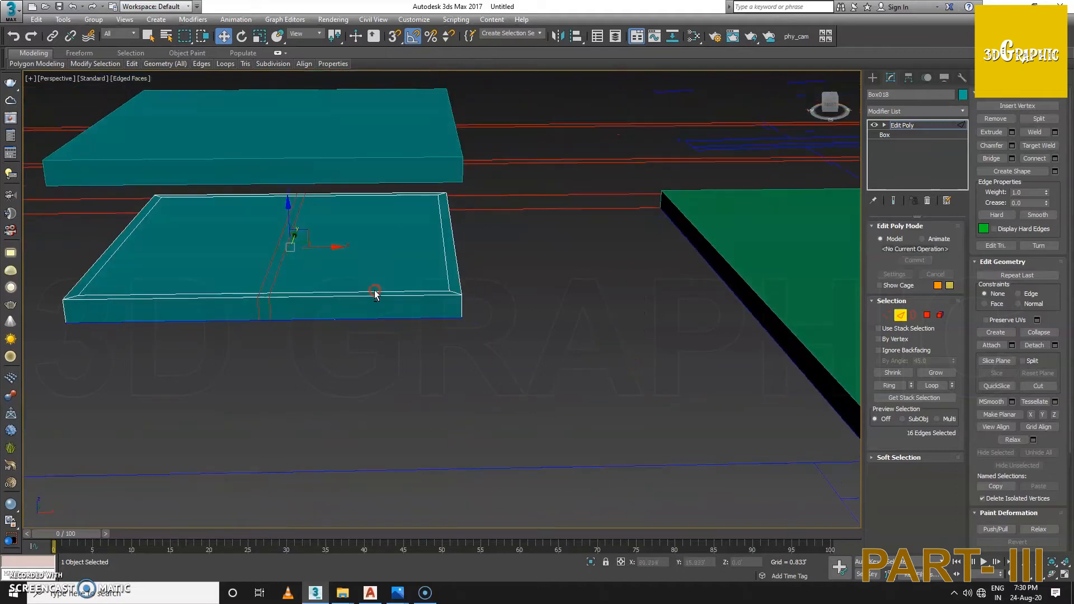
Step: Bridge the two pairs of front and back pane polygons to cut openings through the window frame
{"action": "left_click", "coordinate": [927, 317]}
{"action": "left_click", "coordinate": [401, 235]}
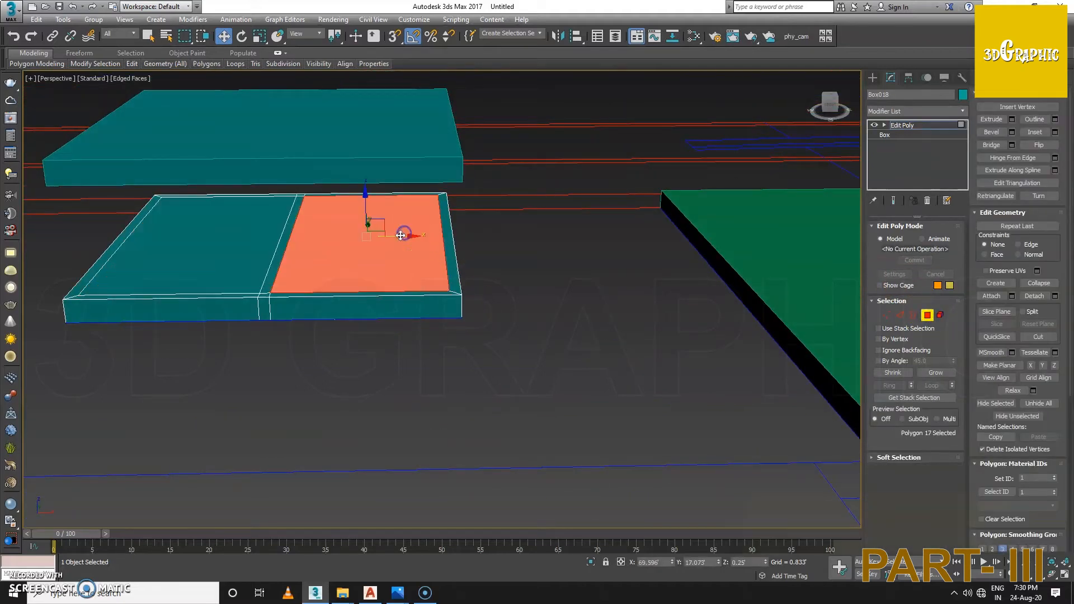
{"action": "middle_click_drag", "start_coordinate": [231, 248], "coordinate": [391, 248], "text": "alt"}
{"action": "left_click", "coordinate": [391, 247], "text": "ctrl"}
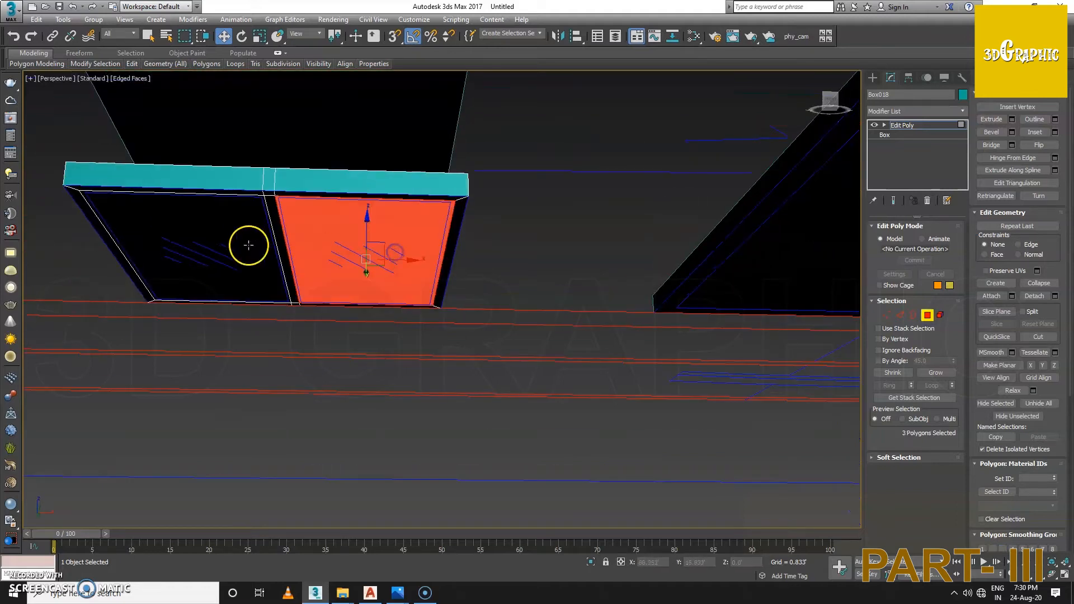
{"action": "left_click", "coordinate": [250, 242], "text": "ctrl"}
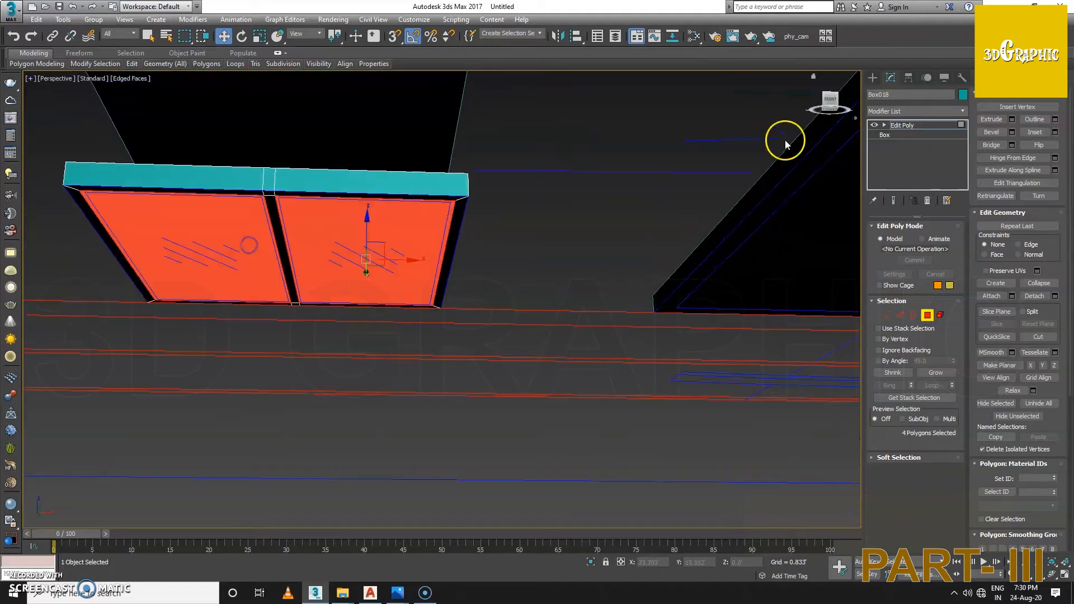
{"action": "left_click", "coordinate": [992, 145]}
Step: Widen the centre mullion by moving both of its inner side polygons slightly outward along X to match the elevation lines
{"action": "middle_click_drag", "start_coordinate": [300, 222], "coordinate": [302, 281], "text": "alt"}
{"action": "scroll", "coordinate": [291, 277], "scroll_direction": "up", "scroll_amount": 4}
{"action": "left_click", "coordinate": [312, 282]}
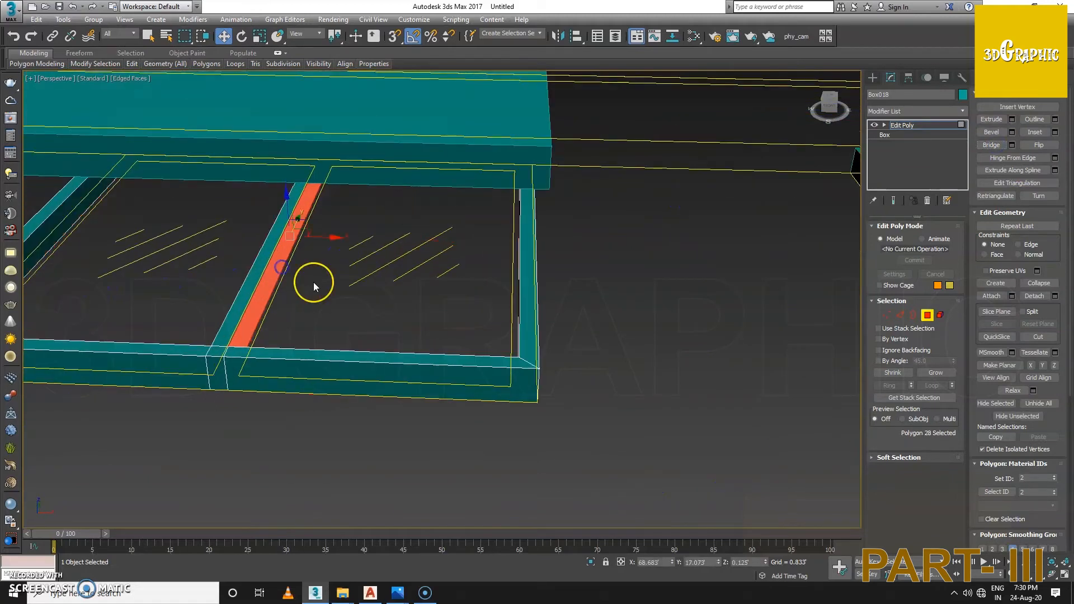
{"action": "scroll", "coordinate": [319, 272], "scroll_direction": "up", "scroll_amount": 2}
{"action": "scroll", "coordinate": [311, 255], "scroll_direction": "up", "scroll_amount": 2}
{"action": "left_click_drag", "start_coordinate": [311, 225], "coordinate": [317, 225]}
{"action": "middle_click_drag", "start_coordinate": [190, 266], "coordinate": [214, 258], "text": "alt"}
{"action": "left_click", "coordinate": [277, 254]}
{"action": "left_click_drag", "start_coordinate": [301, 224], "coordinate": [296, 224]}
{"action": "middle_click_drag", "start_coordinate": [342, 244], "coordinate": [299, 282], "text": "alt"}
{"action": "scroll", "coordinate": [299, 294], "scroll_direction": "down", "scroll_amount": 4}
{"action": "scroll", "coordinate": [301, 295], "scroll_direction": "down", "scroll_amount": 3}
{"action": "left_click", "coordinate": [927, 315]}
Step: Reduce the glass box's height to 0.04' and lower it into the window frame at about Z 0.118'
{"action": "left_click", "coordinate": [365, 196]}
{"action": "middle_click_drag", "start_coordinate": [344, 200], "coordinate": [431, 176], "text": "alt"}
{"action": "scroll", "coordinate": [431, 175], "scroll_direction": "up", "scroll_amount": 3}
{"action": "left_click_drag", "start_coordinate": [950, 264], "coordinate": [963, 312]}
{"action": "middle_click_drag", "start_coordinate": [247, 161], "coordinate": [300, 164], "text": "alt"}
{"action": "left_click_drag", "start_coordinate": [314, 159], "coordinate": [310, 272]}
{"action": "middle_click_drag", "start_coordinate": [310, 273], "coordinate": [295, 249], "text": "alt"}
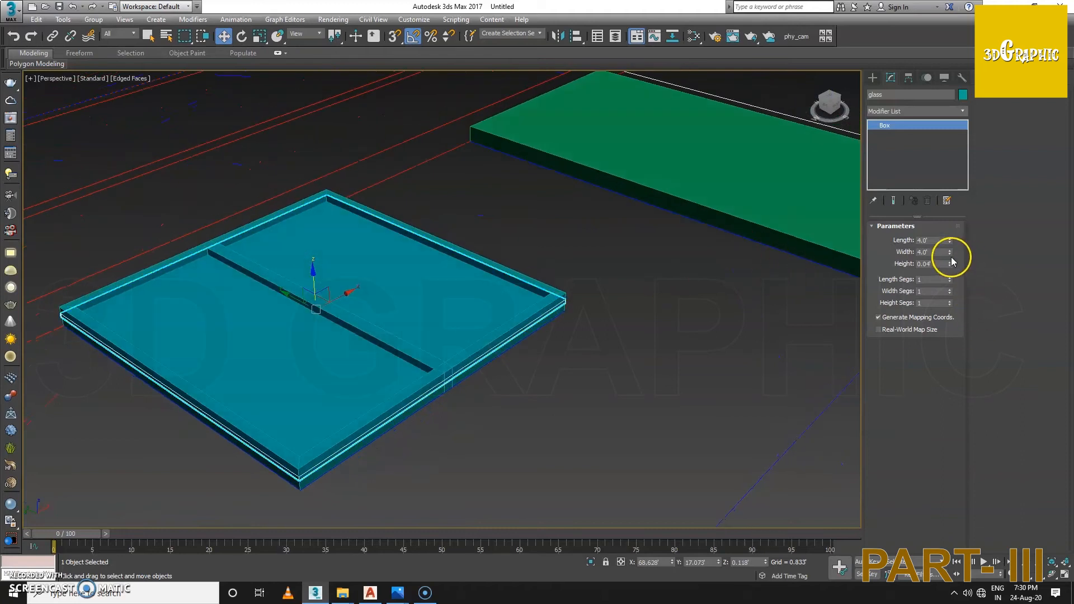
Step: Resize the glass to a length of about 3.864' and a width of about 3.895' so its edges sit inside the frame
{"action": "left_click_drag", "start_coordinate": [949, 241], "coordinate": [952, 259]}
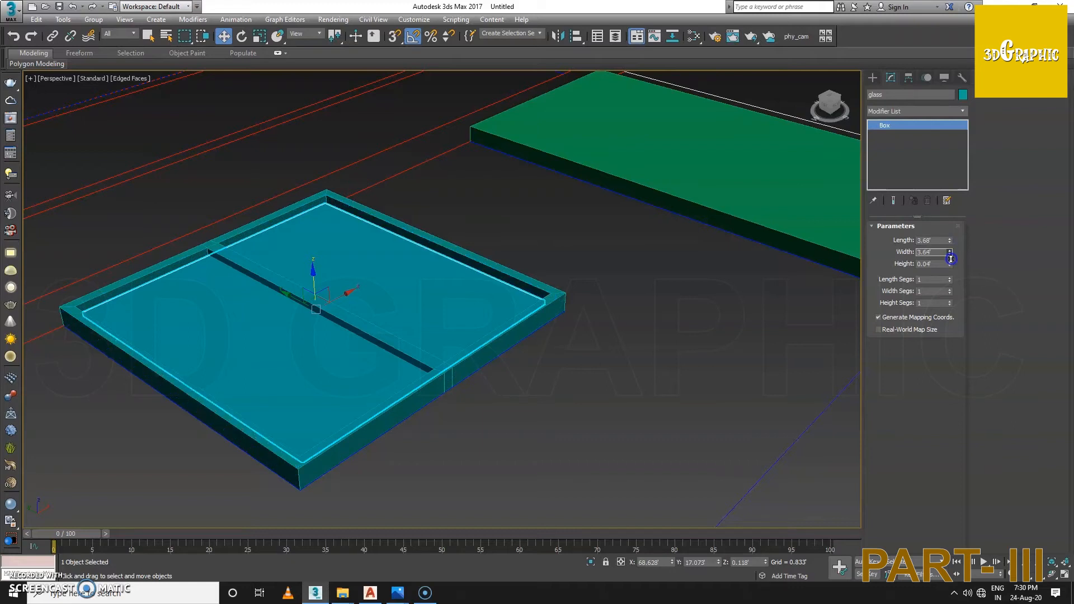
{"action": "middle_click_drag", "start_coordinate": [476, 255], "coordinate": [402, 322], "text": "alt"}
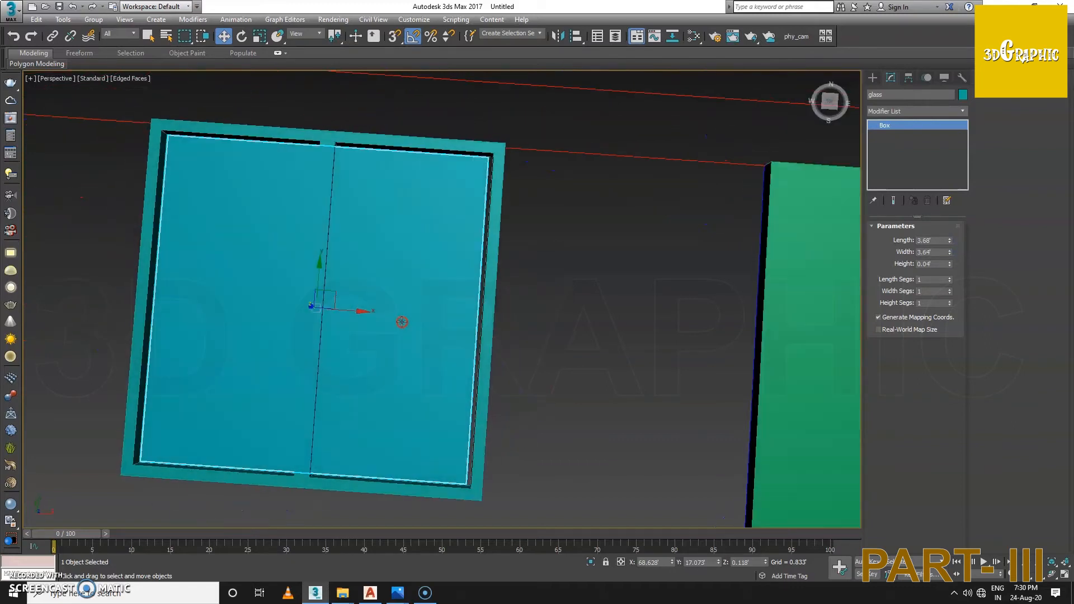
{"action": "left_click_drag", "start_coordinate": [950, 239], "coordinate": [951, 246]}
{"action": "middle_click_drag", "start_coordinate": [497, 255], "coordinate": [458, 254], "text": "alt"}
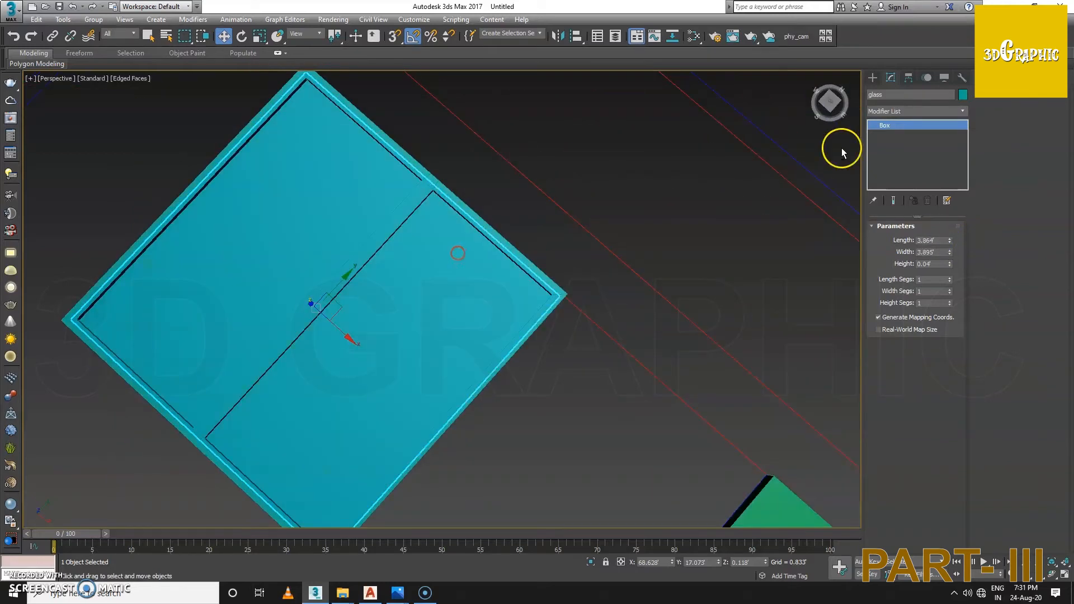
Step: Change the object colour of the glass to light green
{"action": "left_click", "coordinate": [965, 95]}
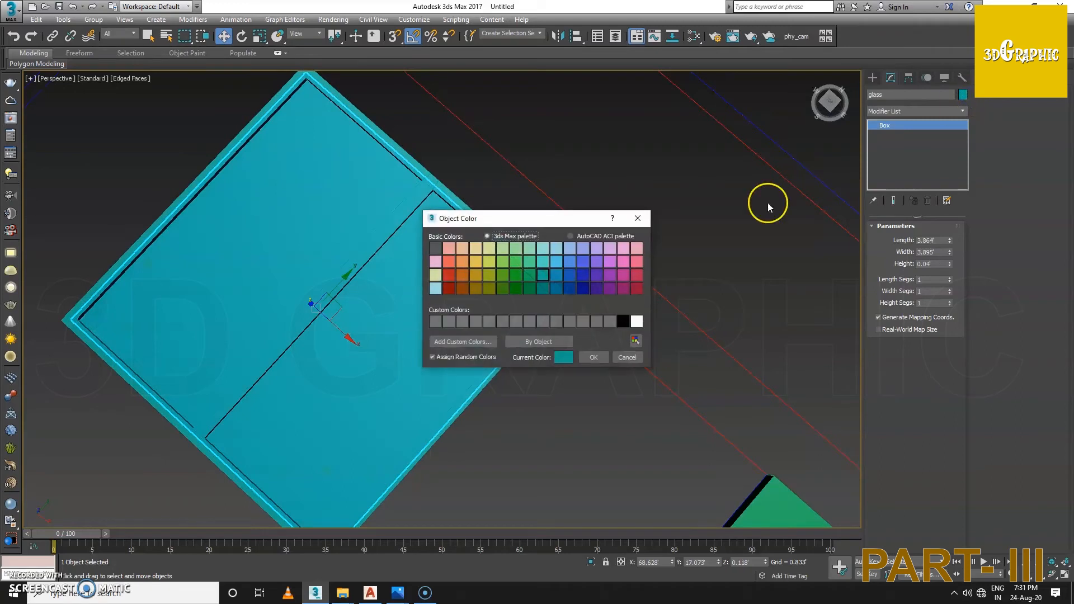
{"action": "left_click", "coordinate": [586, 355]}
{"action": "middle_click_drag", "start_coordinate": [501, 312], "coordinate": [437, 198], "text": "alt"}
{"action": "scroll", "coordinate": [523, 292], "scroll_direction": "down", "scroll_amount": 4}
Step: Group the window frame and its glass under the name win
{"action": "left_click", "coordinate": [492, 252]}
{"action": "left_click", "coordinate": [476, 304]}
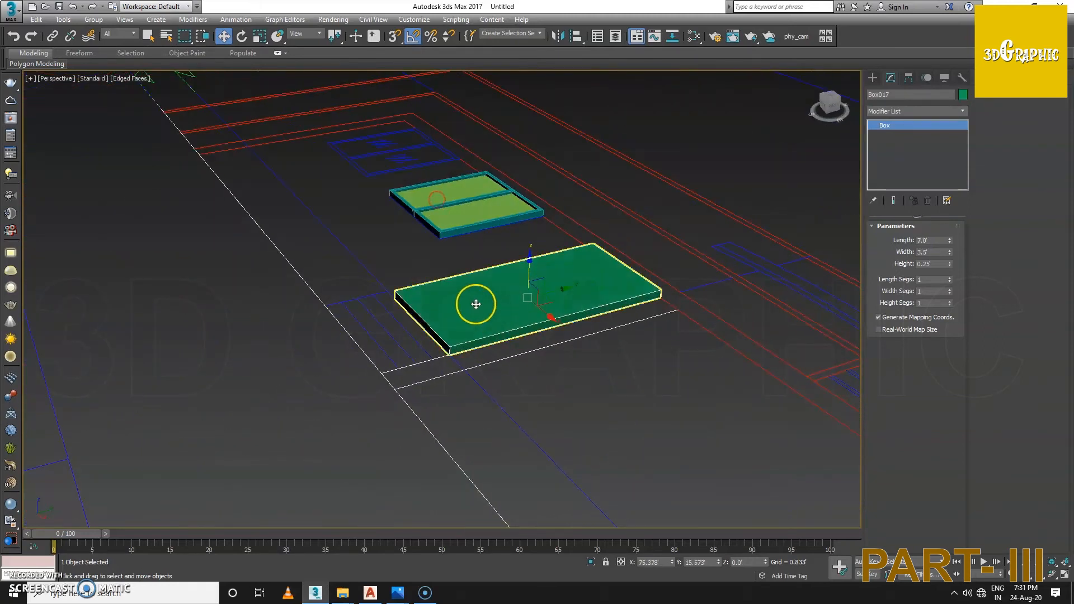
{"action": "middle_click_drag", "start_coordinate": [528, 278], "coordinate": [334, 149], "text": "alt"}
{"action": "left_click", "coordinate": [376, 184]}
{"action": "scroll", "coordinate": [343, 190], "scroll_direction": "up", "scroll_amount": 5}
{"action": "left_click", "coordinate": [283, 235], "text": "ctrl"}
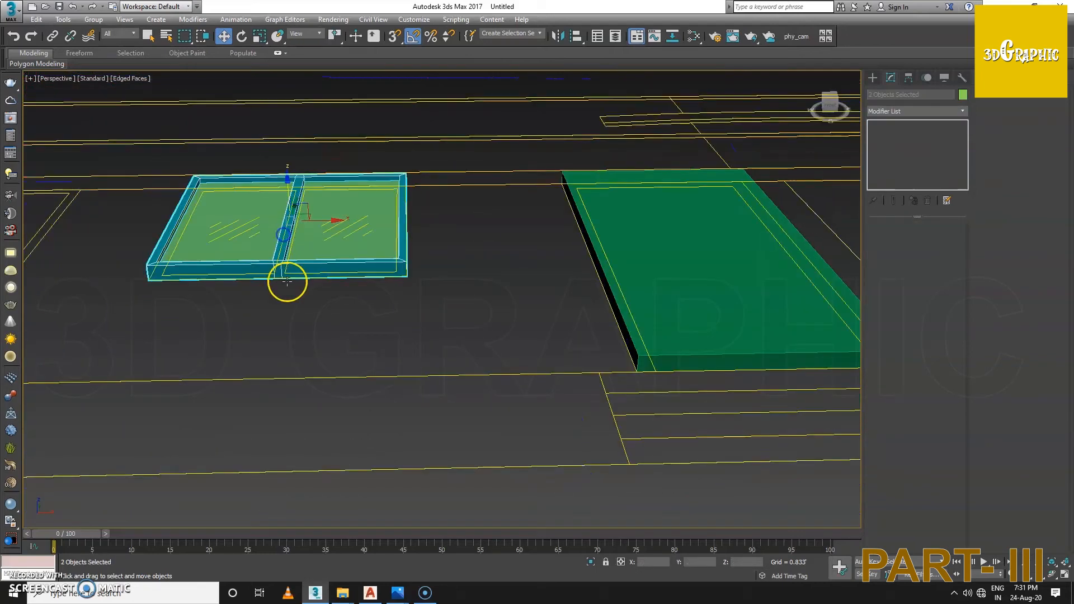
{"action": "left_click", "coordinate": [94, 20]}
{"action": "left_click", "coordinate": [109, 30]}
{"action": "type", "text": "win"}
{"action": "key", "text": "Return"}
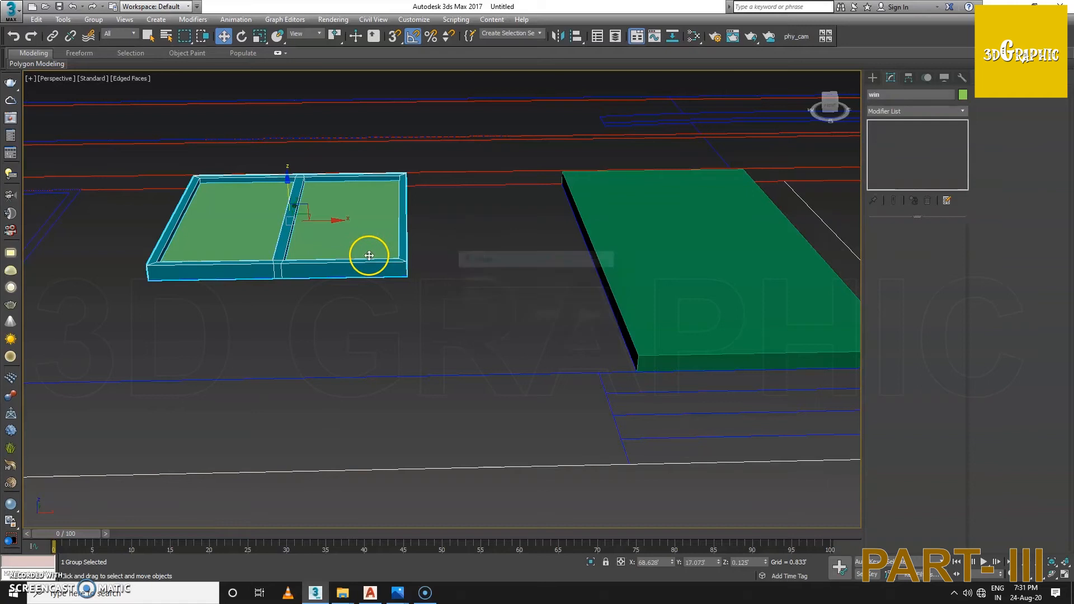
Step: Select the win group together with the door box and rotate both upright from the elevation drawing
{"action": "left_click", "coordinate": [636, 256], "text": "ctrl"}
{"action": "scroll", "coordinate": [637, 257], "scroll_direction": "down", "scroll_amount": 7}
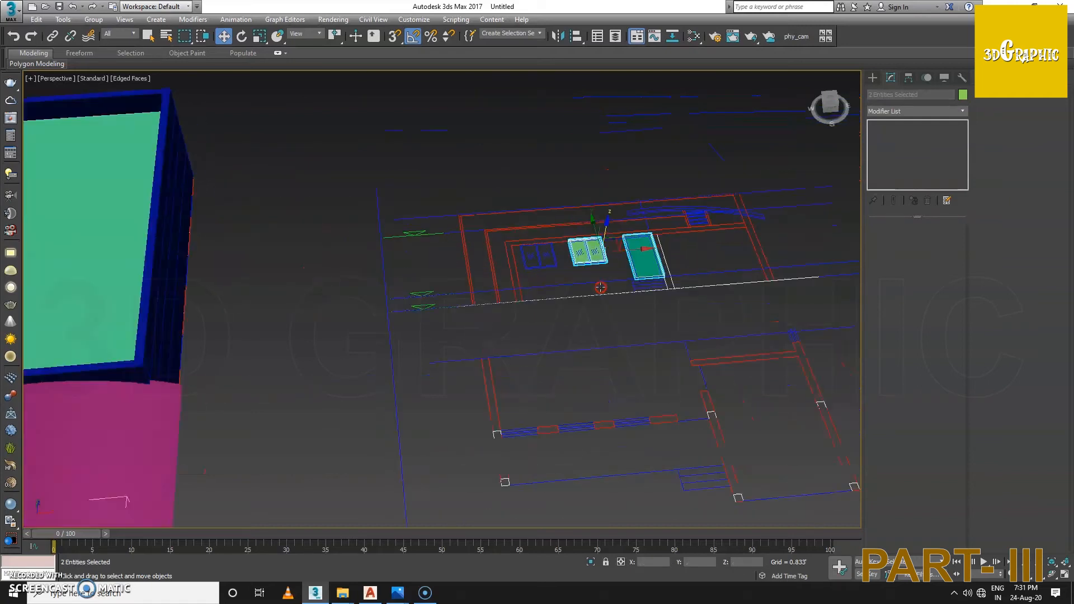
{"action": "middle_click_drag", "start_coordinate": [600, 288], "coordinate": [481, 259], "text": "alt"}
{"action": "scroll", "coordinate": [579, 257], "scroll_direction": "up", "scroll_amount": 1}
{"action": "middle_click_drag", "start_coordinate": [580, 259], "coordinate": [618, 232], "text": "alt"}
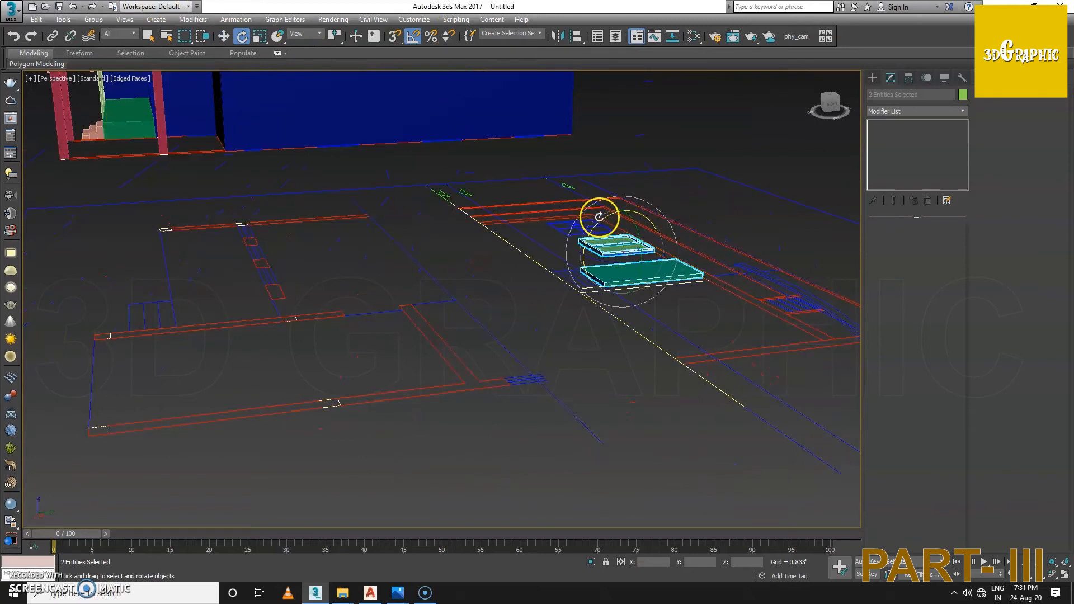
{"action": "left_click_drag", "start_coordinate": [603, 221], "coordinate": [586, 275]}
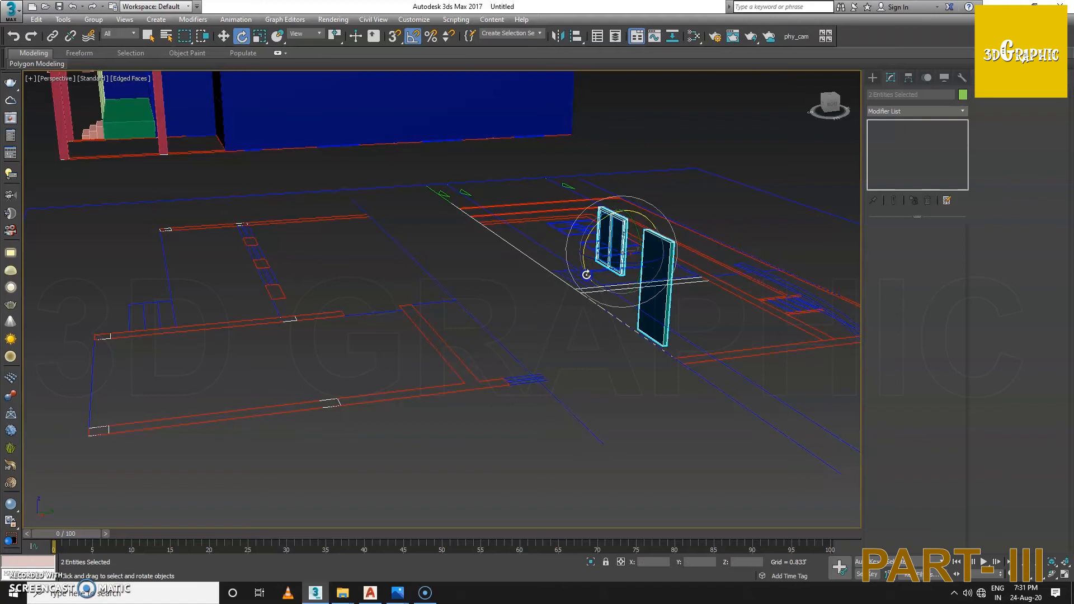
Step: Move the upright window and door from the elevation drawing to just in front of the house's front porch
{"action": "key", "text": "w"}
{"action": "middle_click_drag", "start_coordinate": [585, 271], "coordinate": [491, 257], "text": "alt"}
{"action": "key", "text": "t"}
{"action": "scroll", "coordinate": [563, 305], "scroll_direction": "down", "scroll_amount": 3}
{"action": "key", "text": "t"}
{"action": "scroll", "coordinate": [563, 315], "scroll_direction": "down", "scroll_amount": 5}
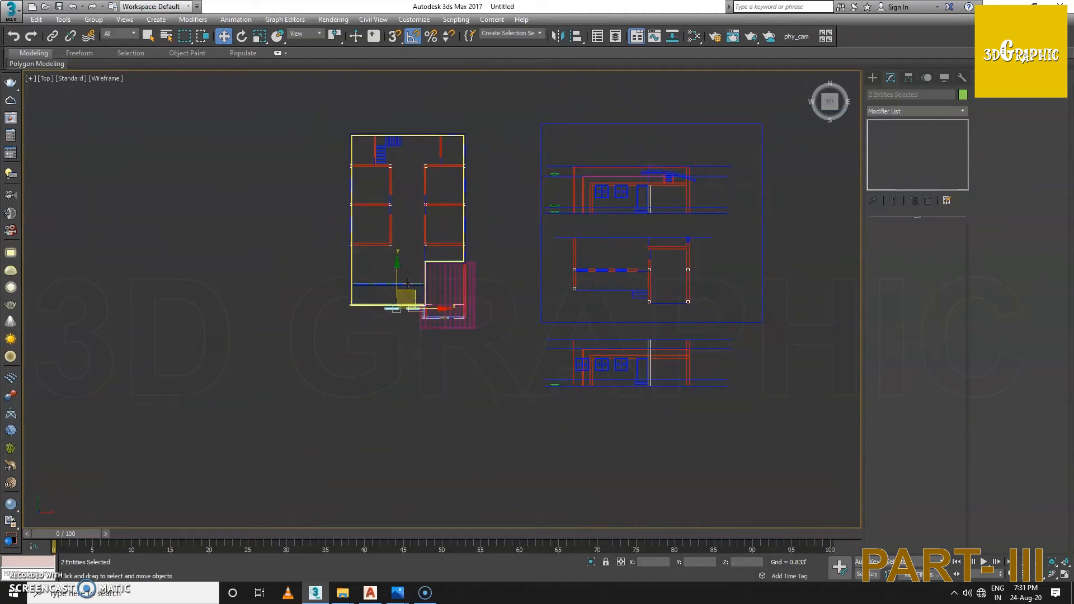
{"action": "key", "text": "p"}
{"action": "middle_click_drag", "start_coordinate": [419, 311], "coordinate": [489, 291], "text": "alt"}
{"action": "key", "text": "z"}
{"action": "scroll", "coordinate": [429, 299], "scroll_direction": "down", "scroll_amount": 5}
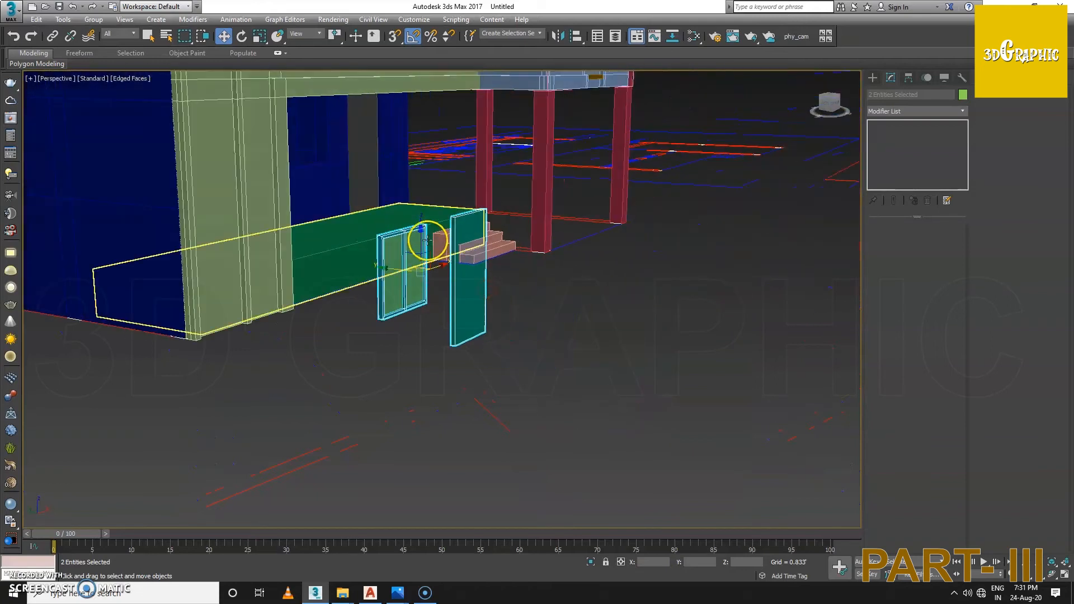
Step: Add the blue house walls to the selection and isolate them with the window and door
{"action": "left_click", "coordinate": [331, 186], "text": "ctrl"}
{"action": "key", "text": "z"}
{"action": "scroll", "coordinate": [607, 336], "scroll_direction": "up", "scroll_amount": 1}
{"action": "middle_click_drag", "start_coordinate": [607, 336], "coordinate": [555, 352], "text": "alt"}
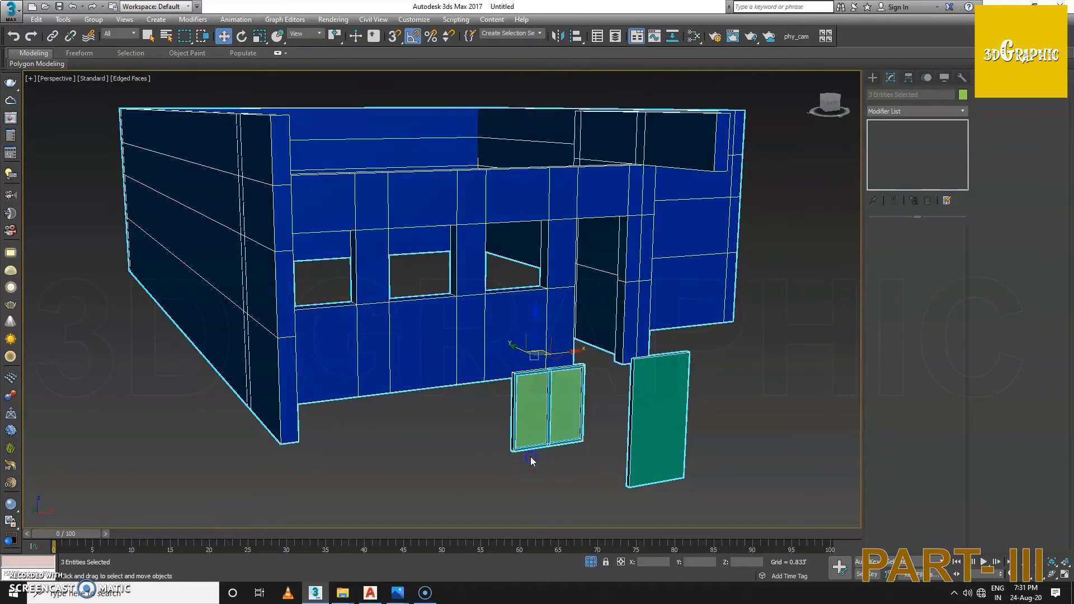
Step: With vertex snapping on, move the window by its lower corner into the front wall opening nearest the doorway
{"action": "left_click", "coordinate": [531, 455]}
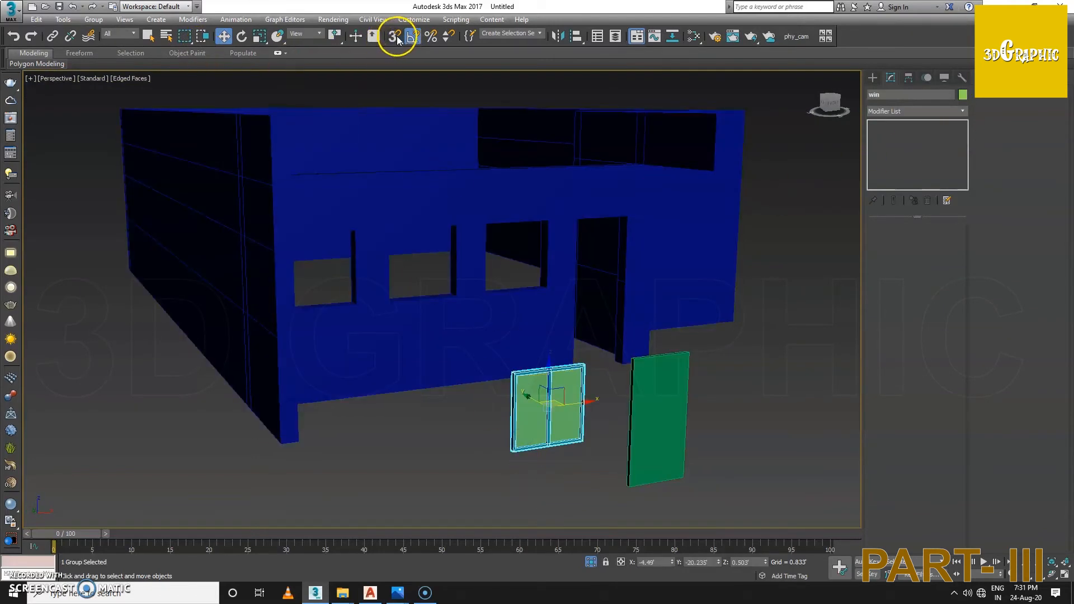
{"action": "middle_click_drag", "start_coordinate": [462, 289], "coordinate": [475, 319], "text": "alt"}
{"action": "scroll", "coordinate": [475, 319], "scroll_direction": "up", "scroll_amount": 3}
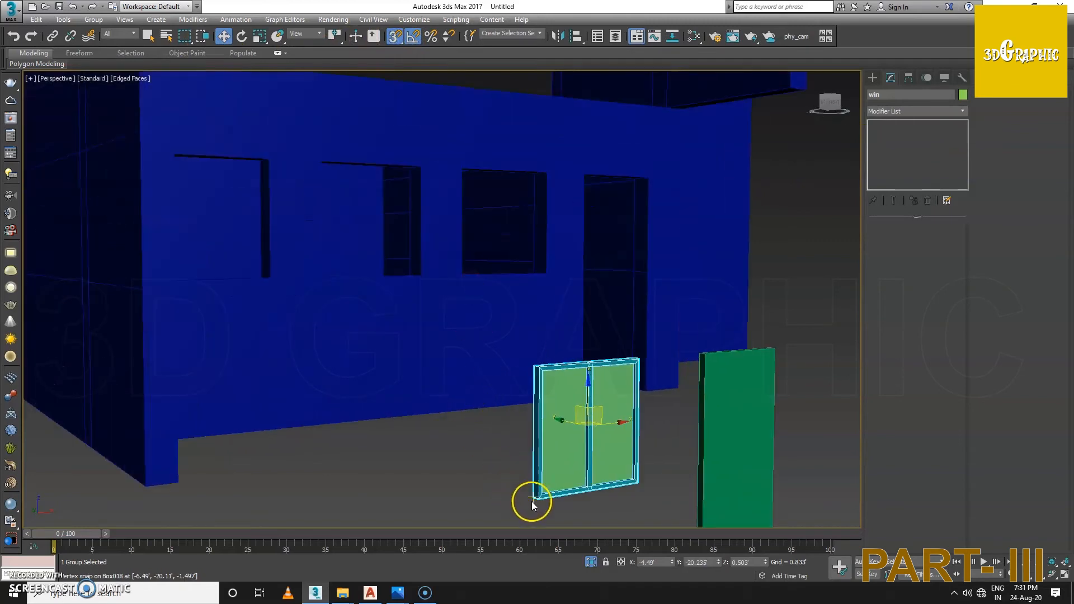
{"action": "left_click_drag", "start_coordinate": [539, 497], "coordinate": [467, 277]}
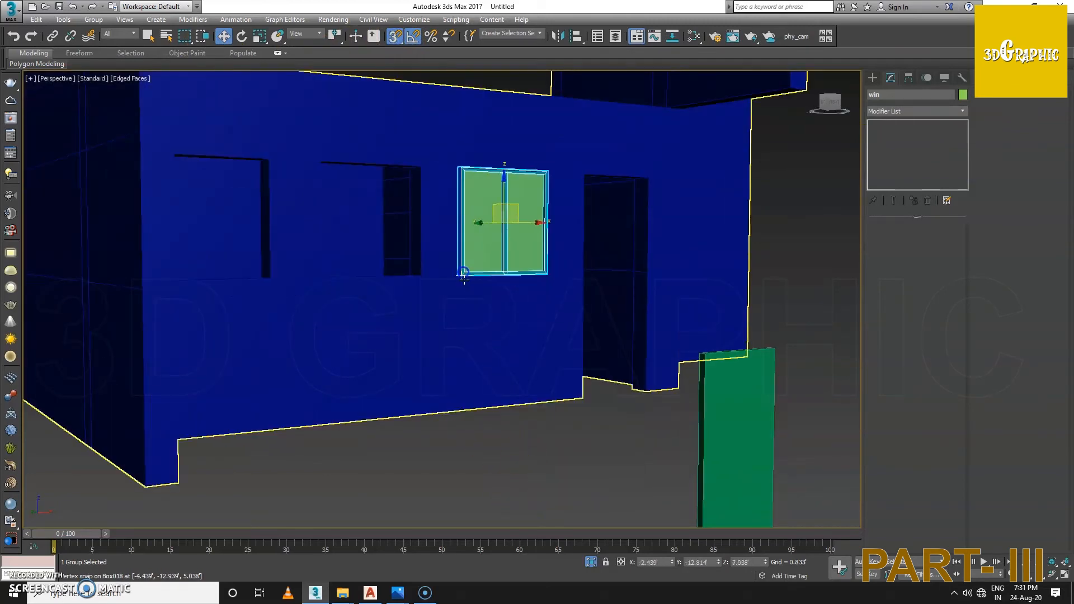
{"action": "scroll", "coordinate": [468, 277], "scroll_direction": "up", "scroll_amount": 4}
{"action": "scroll", "coordinate": [463, 266], "scroll_direction": "up", "scroll_amount": 3}
{"action": "middle_click_drag", "start_coordinate": [464, 266], "coordinate": [391, 314], "text": "alt"}
{"action": "scroll", "coordinate": [531, 331], "scroll_direction": "down", "scroll_amount": 5}
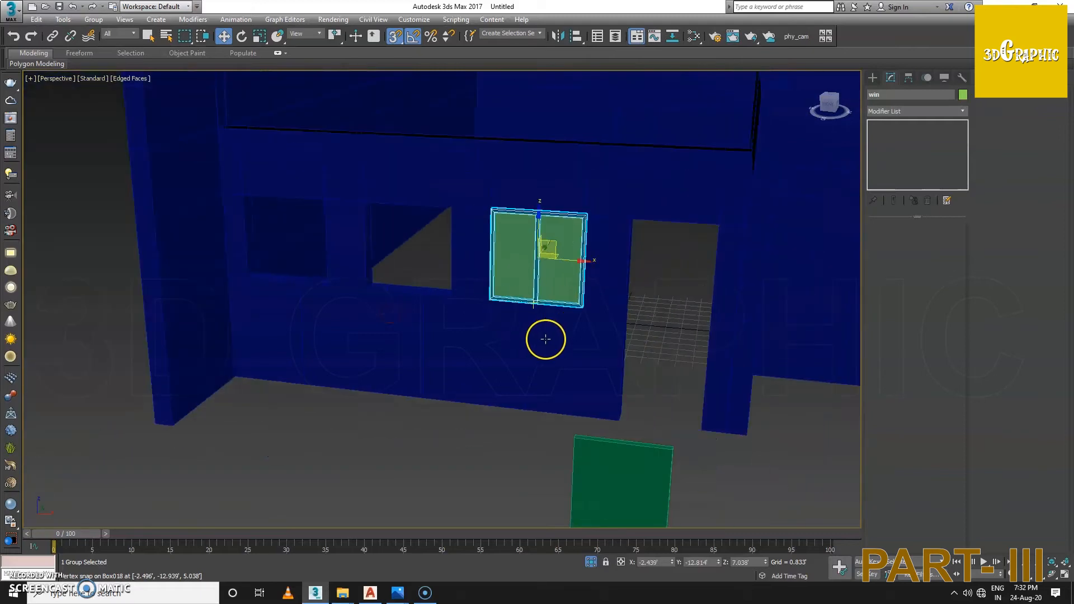
Step: Snap the door box by its corner into the doorway opening of the front wall
{"action": "middle_click_drag", "start_coordinate": [545, 339], "coordinate": [588, 339], "text": "alt"}
{"action": "scroll", "coordinate": [617, 380], "scroll_direction": "down", "scroll_amount": 2}
{"action": "left_click", "coordinate": [576, 353]}
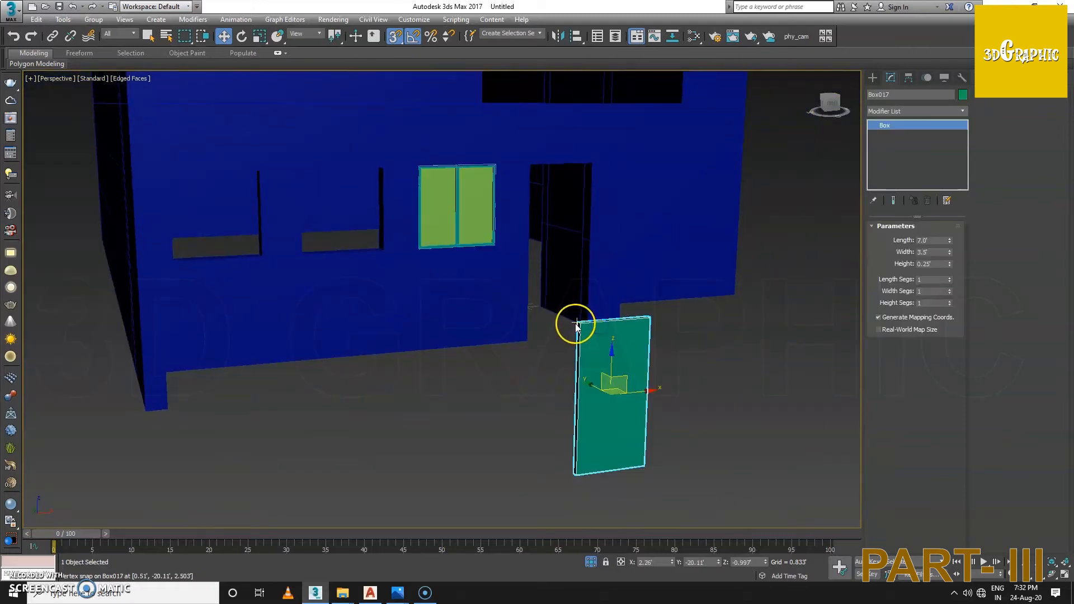
{"action": "scroll", "coordinate": [575, 324], "scroll_direction": "up", "scroll_amount": 5}
{"action": "scroll", "coordinate": [581, 303], "scroll_direction": "down", "scroll_amount": 4}
{"action": "left_click_drag", "start_coordinate": [573, 432], "coordinate": [485, 134]}
{"action": "mouse_move", "coordinate": [500, 203]}
{"action": "middle_mouse_down", "text": "alt"}
{"action": "mouse_move", "coordinate": [522, 240]}
{"action": "mouse_move", "coordinate": [484, 196]}
{"action": "middle_mouse_up", "text": "alt"}
{"action": "scroll", "coordinate": [314, 150], "scroll_direction": "up", "scroll_amount": 2}
{"action": "middle_click_drag", "start_coordinate": [263, 241], "coordinate": [291, 247], "text": "alt"}
{"action": "scroll", "coordinate": [288, 314], "scroll_direction": "up", "scroll_amount": 3}
{"action": "mouse_move", "coordinate": [288, 314]}
{"action": "middle_mouse_down", "text": "alt"}
{"action": "mouse_move", "coordinate": [328, 362]}
{"action": "mouse_move", "coordinate": [325, 375]}
{"action": "mouse_move", "coordinate": [400, 266]}
{"action": "middle_mouse_up", "text": "alt"}
{"action": "mouse_move", "coordinate": [380, 365]}
{"action": "middle_mouse_down"}
{"action": "mouse_move", "coordinate": [413, 307]}
{"action": "mouse_move", "coordinate": [395, 345]}
{"action": "mouse_move", "coordinate": [367, 343]}
{"action": "mouse_move", "coordinate": [414, 337]}
{"action": "middle_mouse_up"}
{"action": "scroll", "coordinate": [448, 294], "scroll_direction": "down", "scroll_amount": 3}
{"action": "left_click", "coordinate": [449, 285]}
{"action": "scroll", "coordinate": [367, 343], "scroll_direction": "down", "scroll_amount": 3}
{"action": "left_click", "coordinate": [462, 295]}
{"action": "left_click_drag", "start_coordinate": [462, 295], "coordinate": [268, 314], "text": "shift"}
{"action": "left_click", "coordinate": [538, 343]}
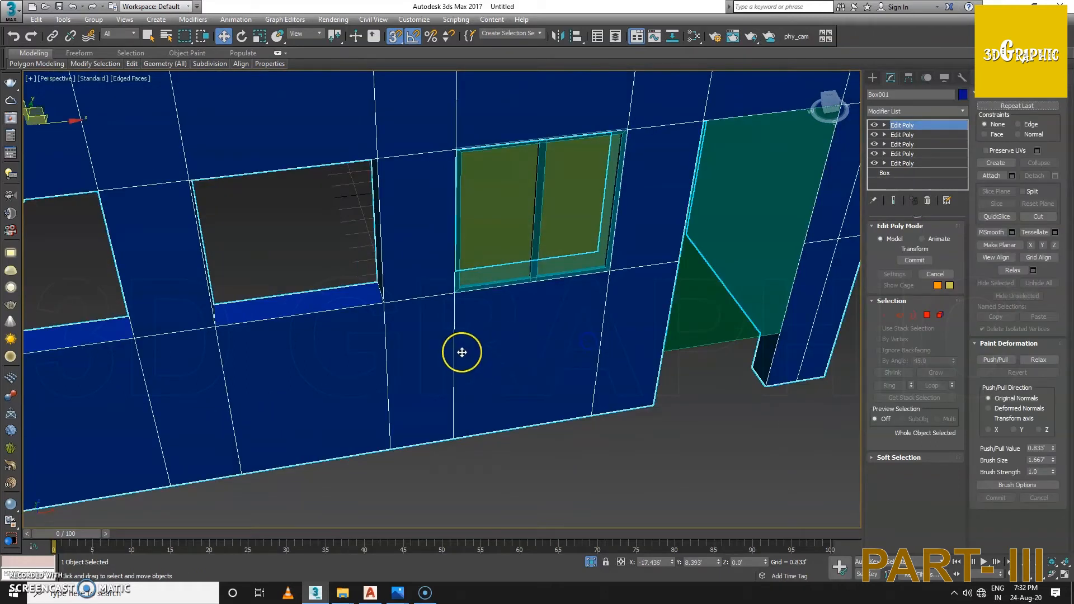
Step: Clone the fitted window as two instances, snapping them into the other two openings of the front wall
{"action": "left_click", "coordinate": [465, 250]}
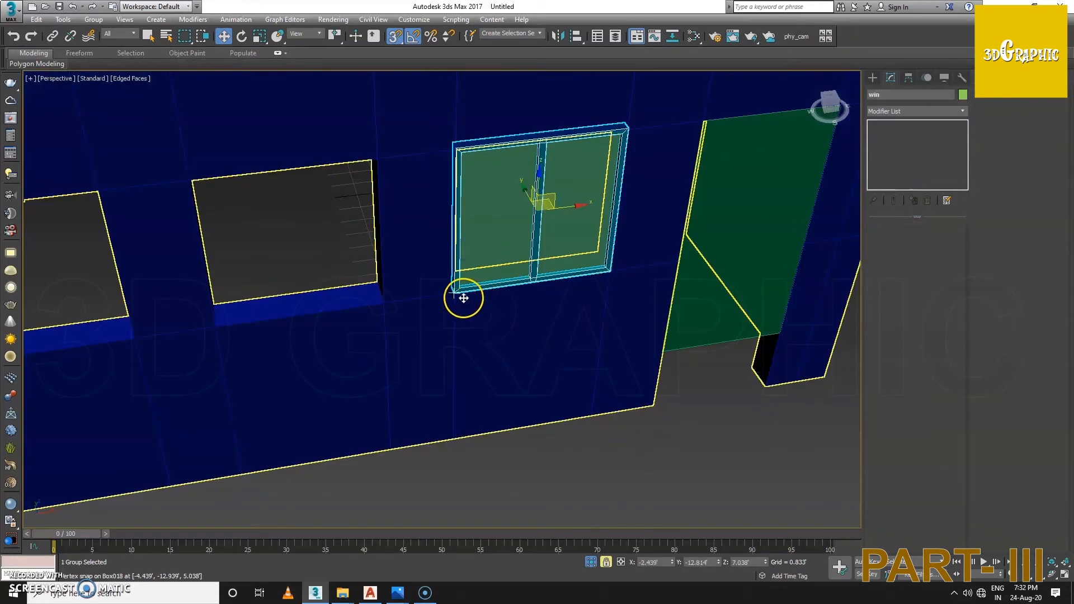
{"action": "left_click_drag", "start_coordinate": [455, 295], "coordinate": [215, 327], "text": "shift"}
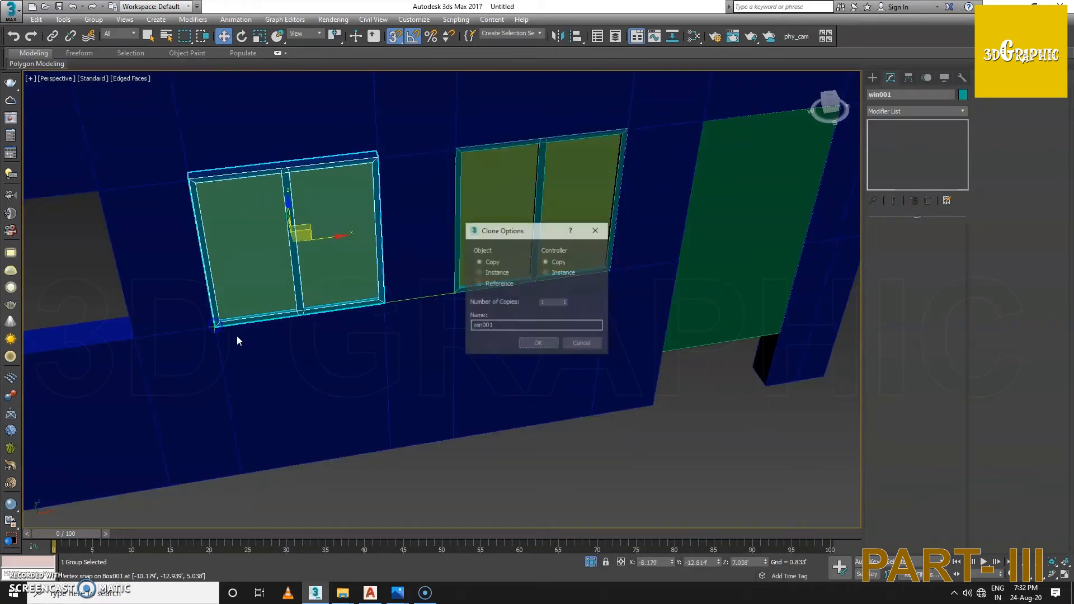
{"action": "left_click", "coordinate": [480, 272]}
{"action": "left_click", "coordinate": [539, 344]}
Step: Select all three windows and push them slightly inward along Y into the front wall
{"action": "middle_click_drag", "start_coordinate": [243, 295], "coordinate": [456, 311]}
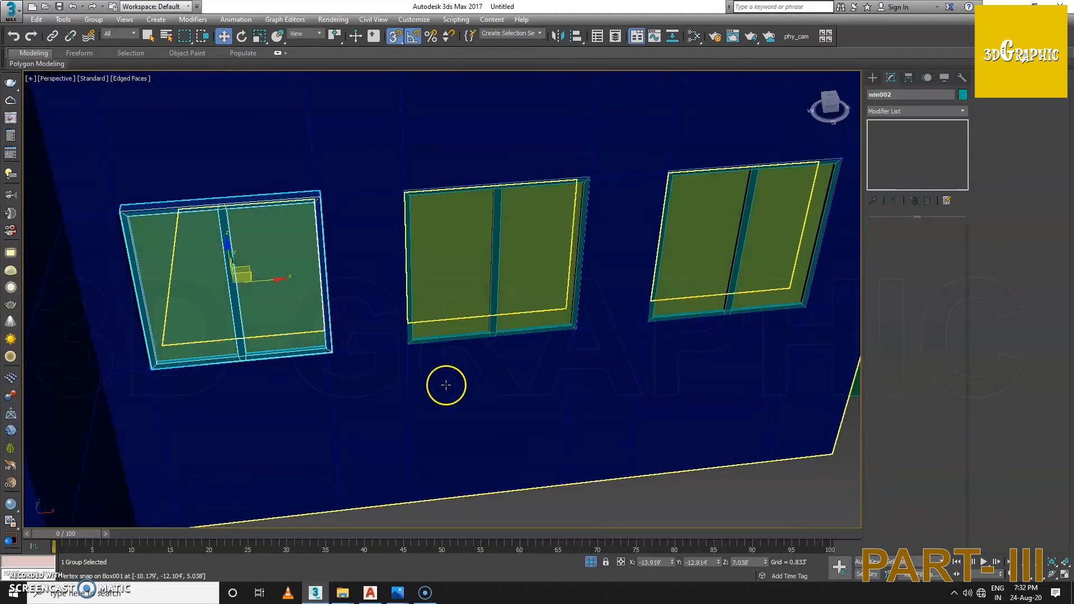
{"action": "left_click", "coordinate": [496, 244], "text": "ctrl"}
{"action": "left_click", "coordinate": [679, 250], "text": "ctrl"}
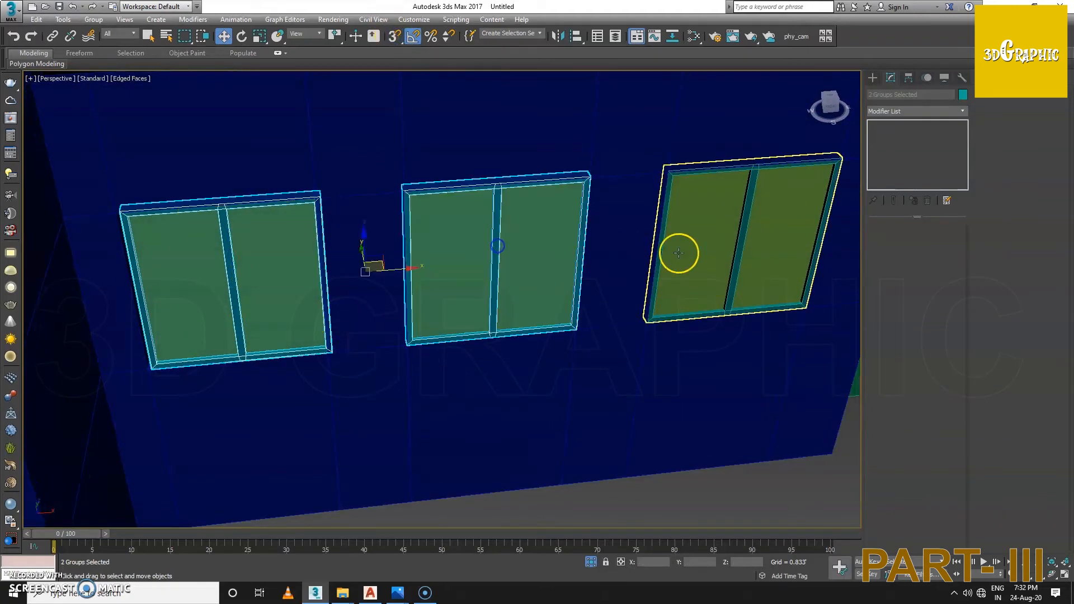
{"action": "middle_click_drag", "start_coordinate": [526, 269], "coordinate": [480, 281], "text": "alt"}
{"action": "scroll", "coordinate": [479, 284], "scroll_direction": "up", "scroll_amount": 3}
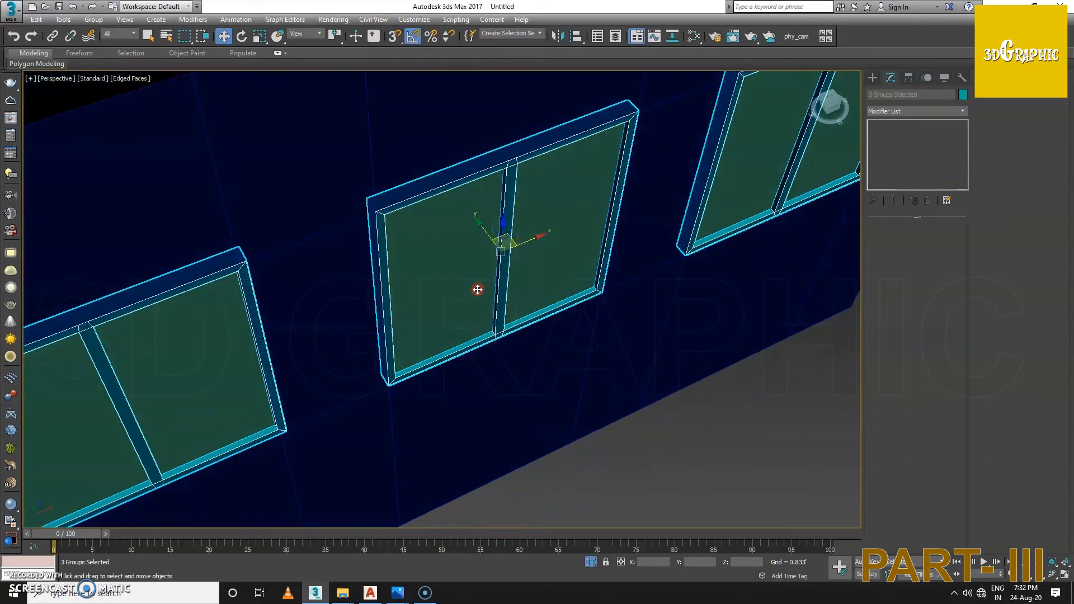
{"action": "left_click_drag", "start_coordinate": [482, 226], "coordinate": [476, 222]}
{"action": "middle_click_drag", "start_coordinate": [448, 301], "coordinate": [460, 267], "text": "alt"}
Step: Push the door inward along Y to about -12.535' so it is recessed in the doorway
{"action": "scroll", "coordinate": [475, 275], "scroll_direction": "down", "scroll_amount": 3}
{"action": "middle_click_drag", "start_coordinate": [666, 304], "coordinate": [442, 334]}
{"action": "left_click", "coordinate": [529, 317]}
{"action": "middle_click_drag", "start_coordinate": [529, 311], "coordinate": [475, 291], "text": "alt"}
{"action": "scroll", "coordinate": [471, 285], "scroll_direction": "up", "scroll_amount": 4}
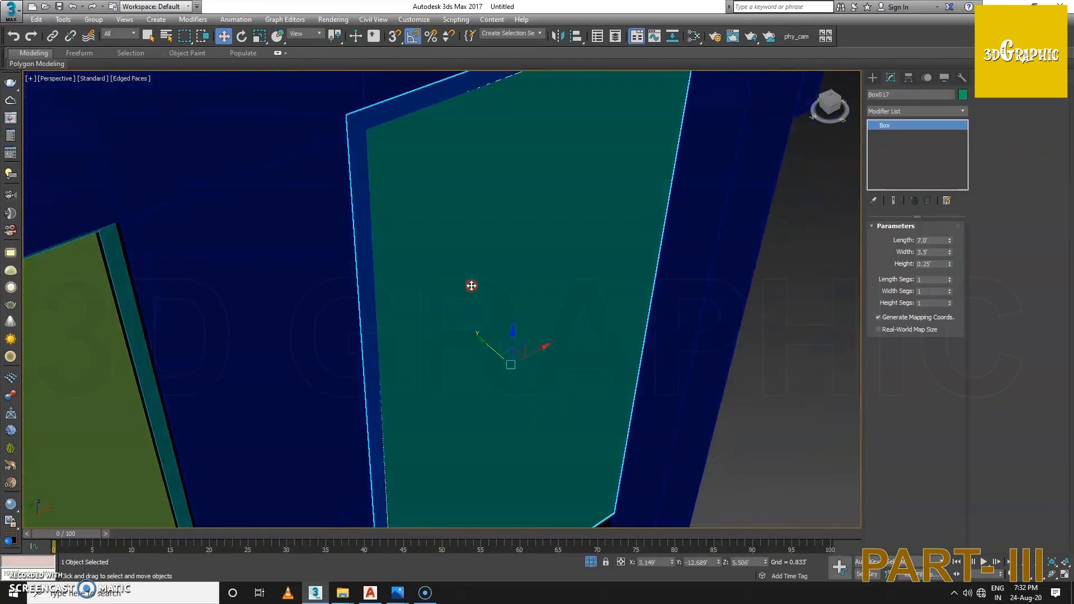
{"action": "left_click_drag", "start_coordinate": [482, 344], "coordinate": [473, 334]}
Step: Exit isolation to bring back the whole house and clear the selection
{"action": "scroll", "coordinate": [480, 355], "scroll_direction": "down", "scroll_amount": 5}
{"action": "middle_click_drag", "start_coordinate": [480, 355], "coordinate": [417, 364], "text": "alt"}
{"action": "scroll", "coordinate": [437, 362], "scroll_direction": "down", "scroll_amount": 3}
{"action": "scroll", "coordinate": [422, 352], "scroll_direction": "down", "scroll_amount": 3}
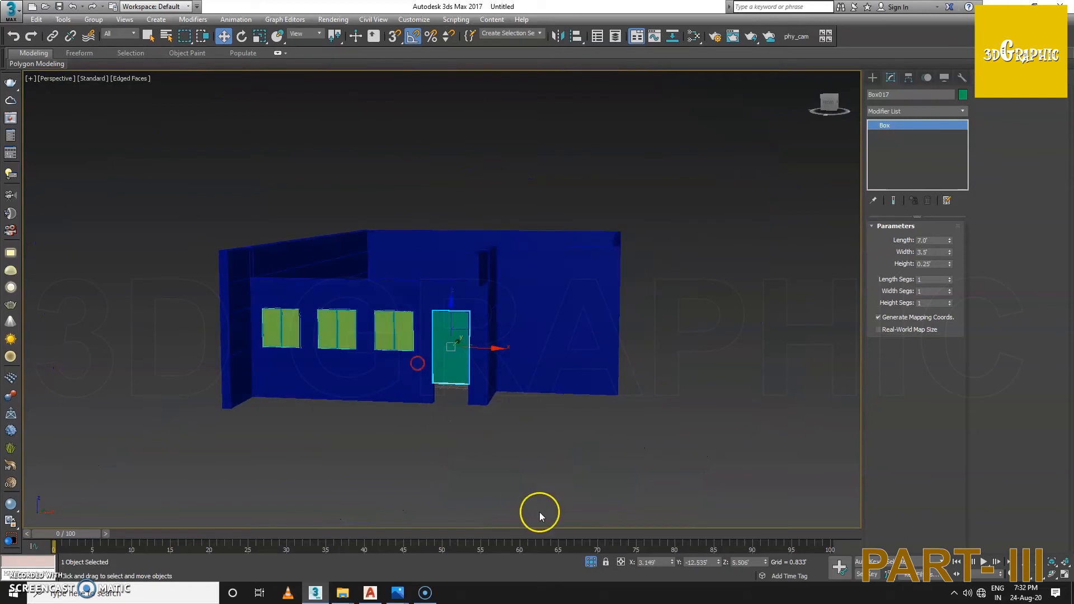
{"action": "left_click", "coordinate": [591, 565]}
{"action": "middle_click_drag", "start_coordinate": [493, 437], "coordinate": [416, 355], "text": "alt"}
{"action": "left_click", "coordinate": [364, 351]}
{"action": "middle_click_drag", "start_coordinate": [417, 307], "coordinate": [430, 352]}
Step: Change the object colour of the porch platform to dark pink and deselect it
{"action": "left_click", "coordinate": [353, 415]}
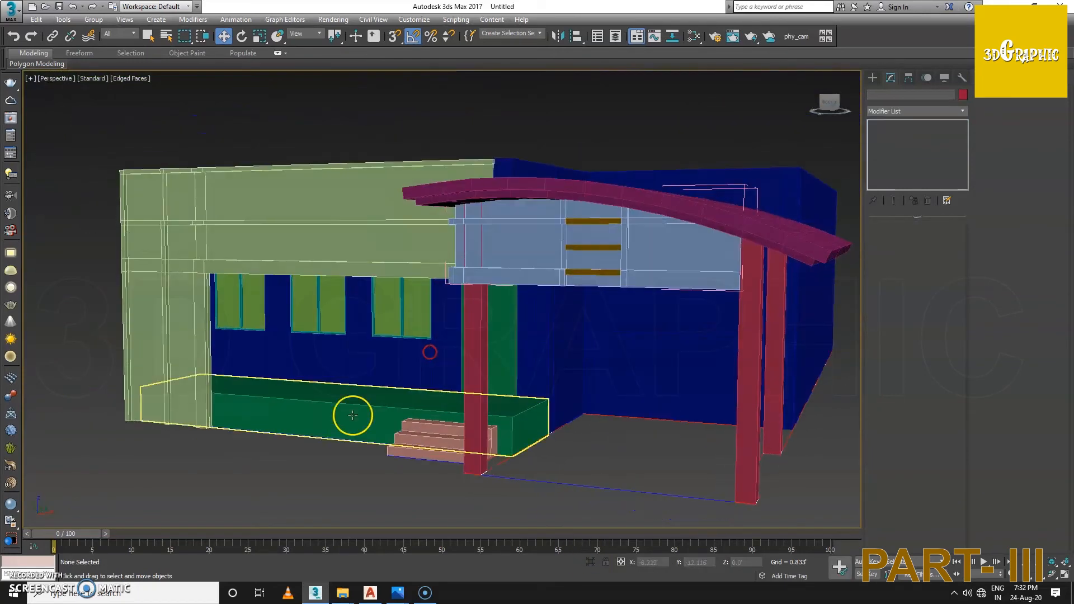
{"action": "left_click", "coordinate": [963, 94]}
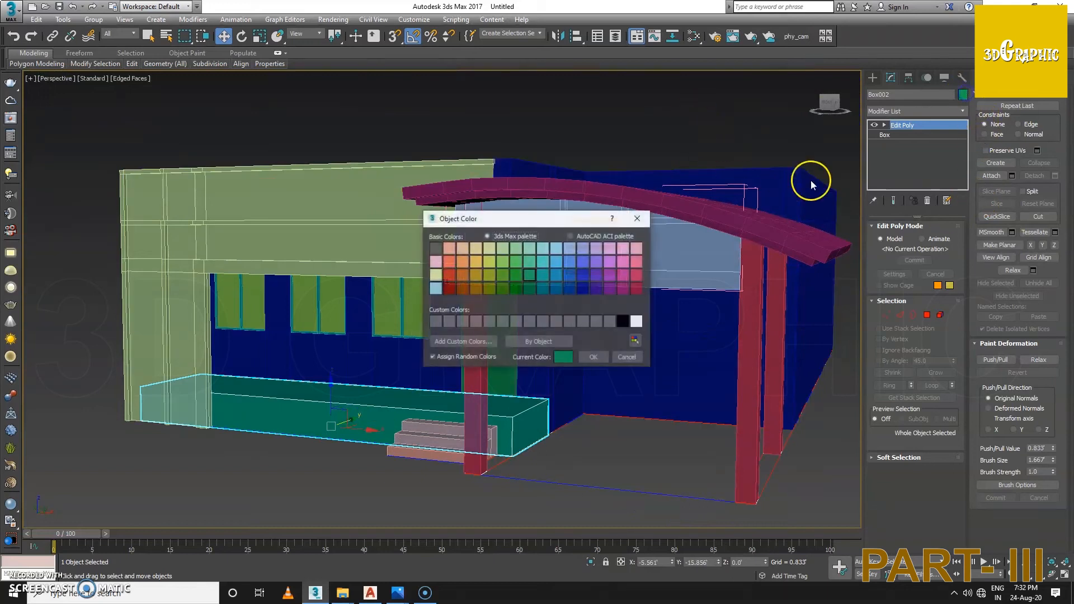
{"action": "left_click", "coordinate": [625, 262]}
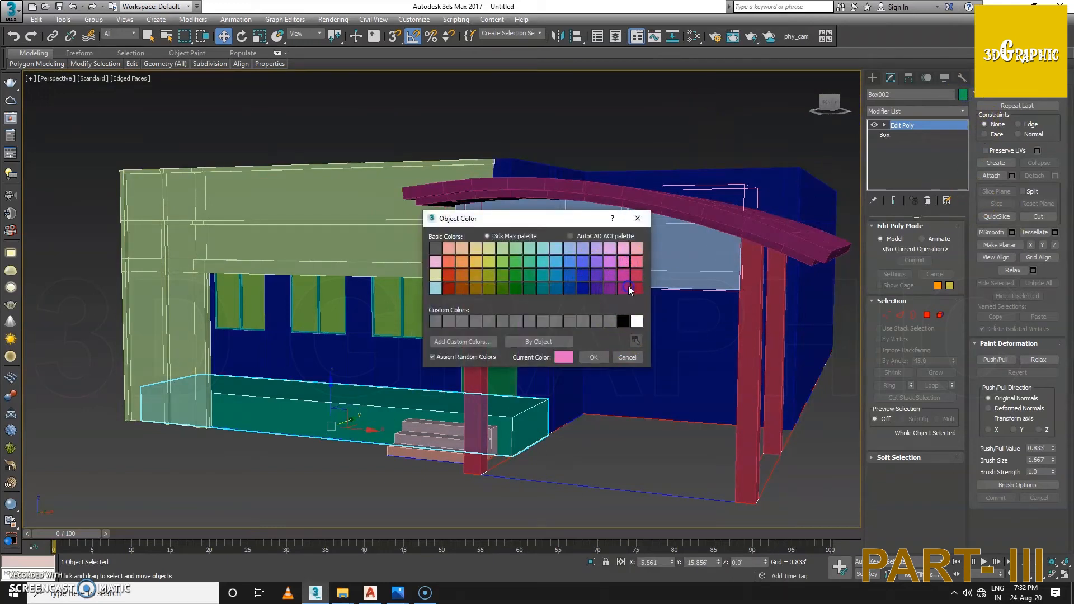
{"action": "left_click", "coordinate": [603, 358]}
{"action": "left_click", "coordinate": [620, 443]}
Step: Examine the house front around the porch platform, entrance steps and canopy from several angles
{"action": "middle_click_drag", "start_coordinate": [615, 428], "coordinate": [578, 422], "text": "alt"}
{"action": "scroll", "coordinate": [546, 412], "scroll_direction": "down", "scroll_amount": 4}
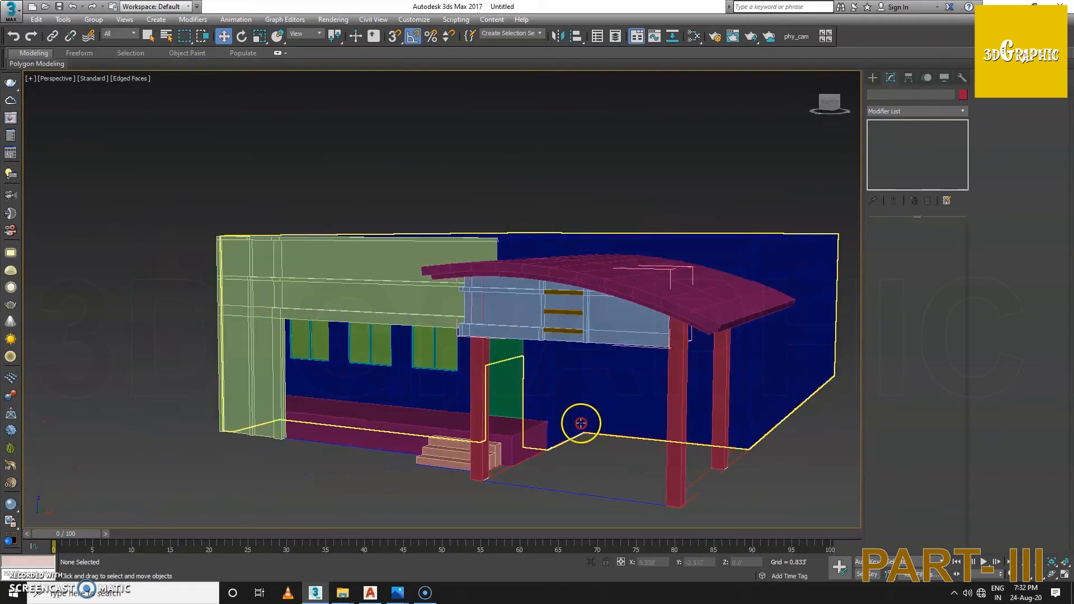
{"action": "scroll", "coordinate": [578, 421], "scroll_direction": "down", "scroll_amount": 3}
{"action": "scroll", "coordinate": [511, 378], "scroll_direction": "up", "scroll_amount": 4}
{"action": "middle_click_drag", "start_coordinate": [497, 395], "coordinate": [472, 400], "text": "alt"}
{"action": "scroll", "coordinate": [472, 401], "scroll_direction": "up", "scroll_amount": 6}
{"action": "middle_click_drag", "start_coordinate": [541, 409], "coordinate": [290, 352], "text": "alt"}
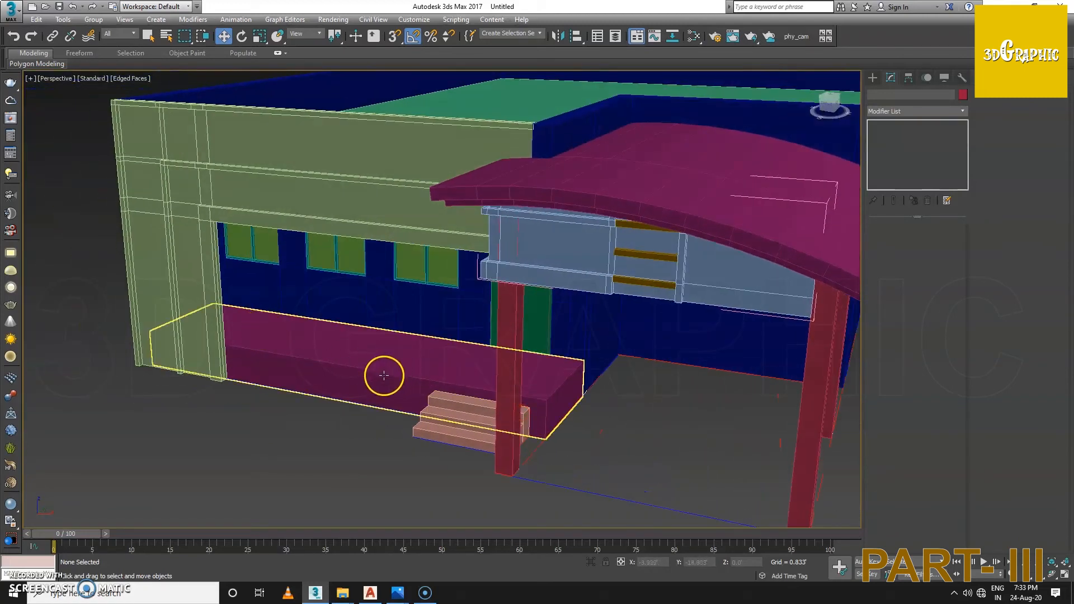
Step: Using AutoGrid, create a cylinder about 0.178' in radius and 3.553' high on the porch platform beside the steps
{"action": "left_click", "coordinate": [873, 78]}
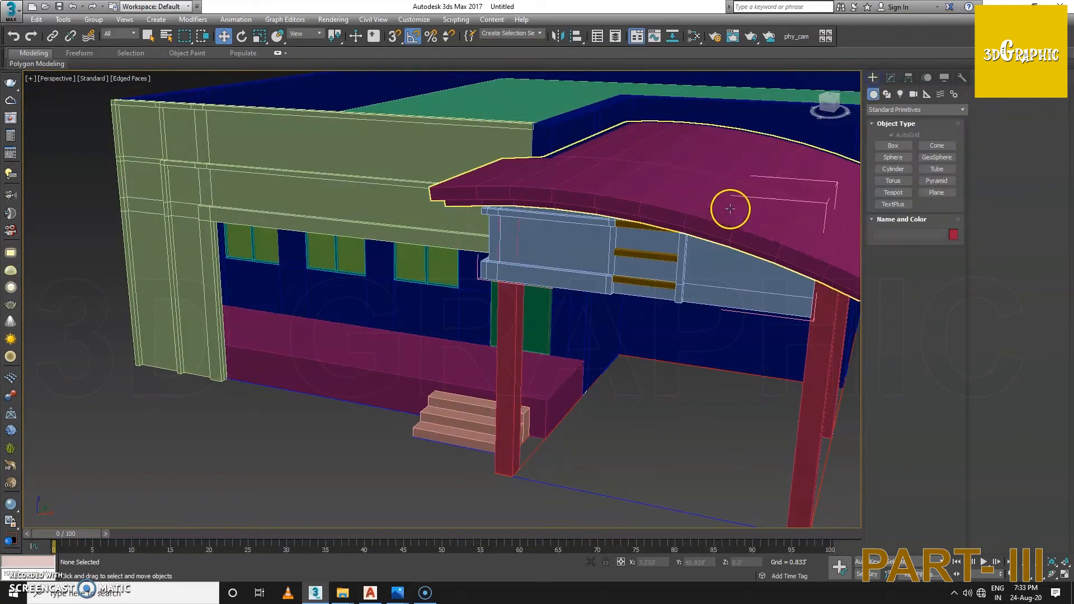
{"action": "middle_click_drag", "start_coordinate": [425, 353], "coordinate": [415, 371], "text": "alt"}
{"action": "left_click", "coordinate": [415, 372]}
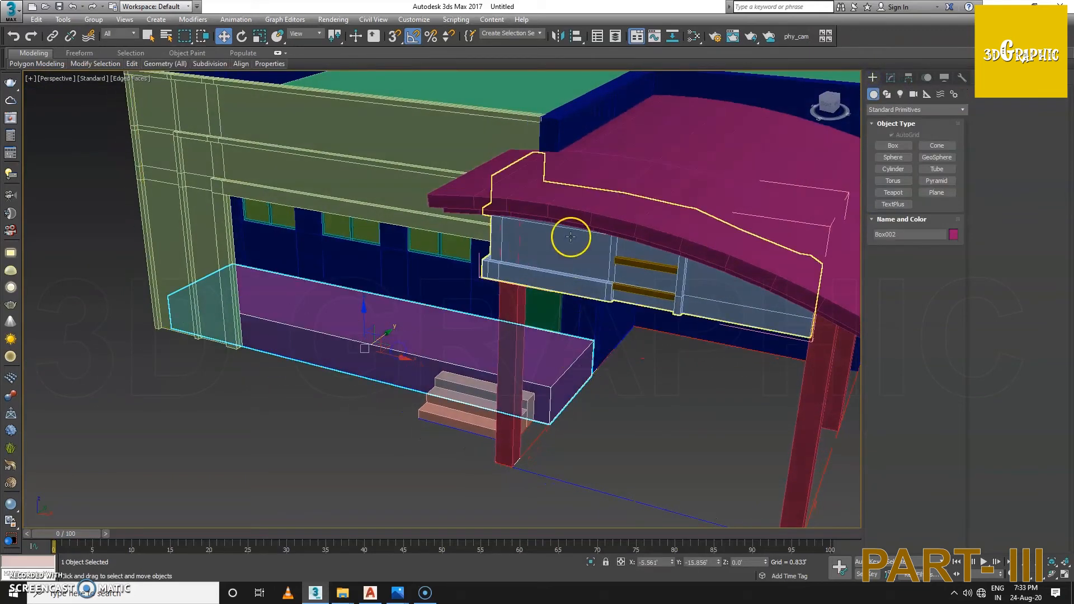
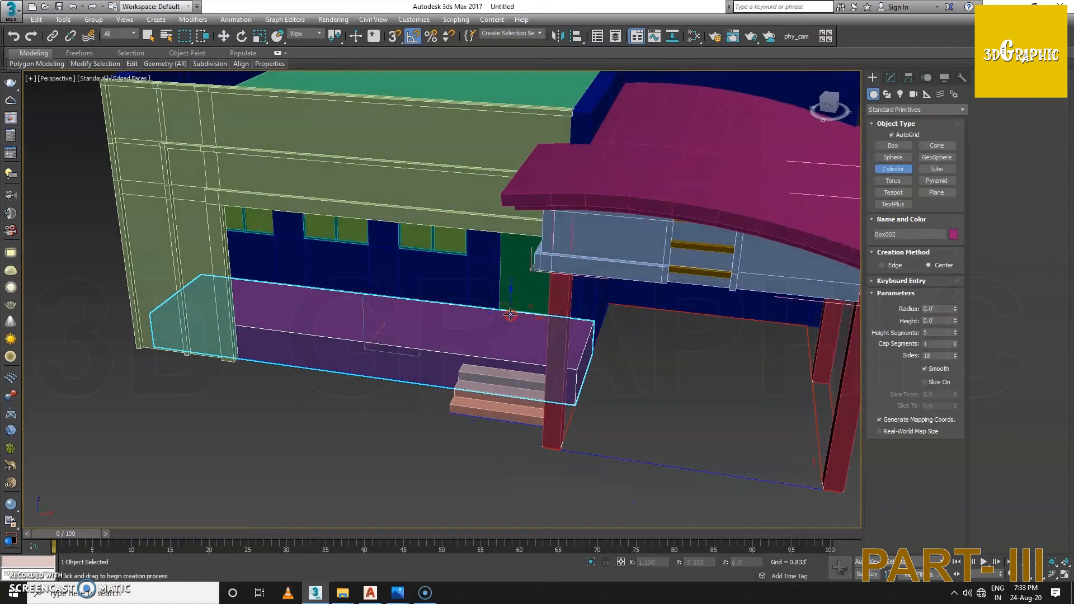
{"action": "left_click", "coordinate": [893, 169]}
{"action": "middle_click_drag", "start_coordinate": [494, 341], "coordinate": [486, 341], "text": "alt"}
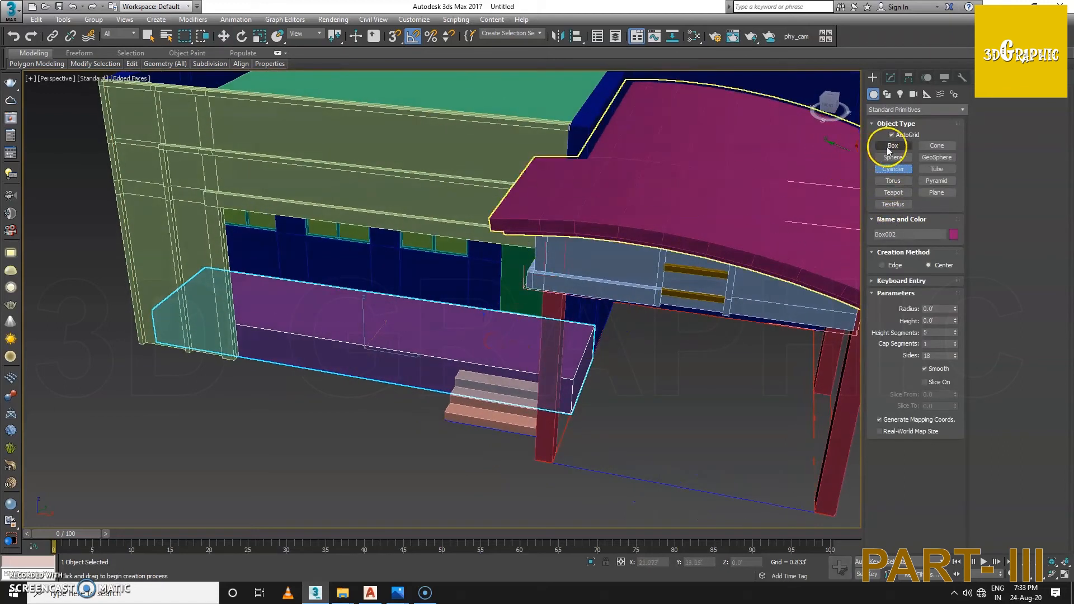
{"action": "scroll", "coordinate": [441, 347], "scroll_direction": "up", "scroll_amount": 5}
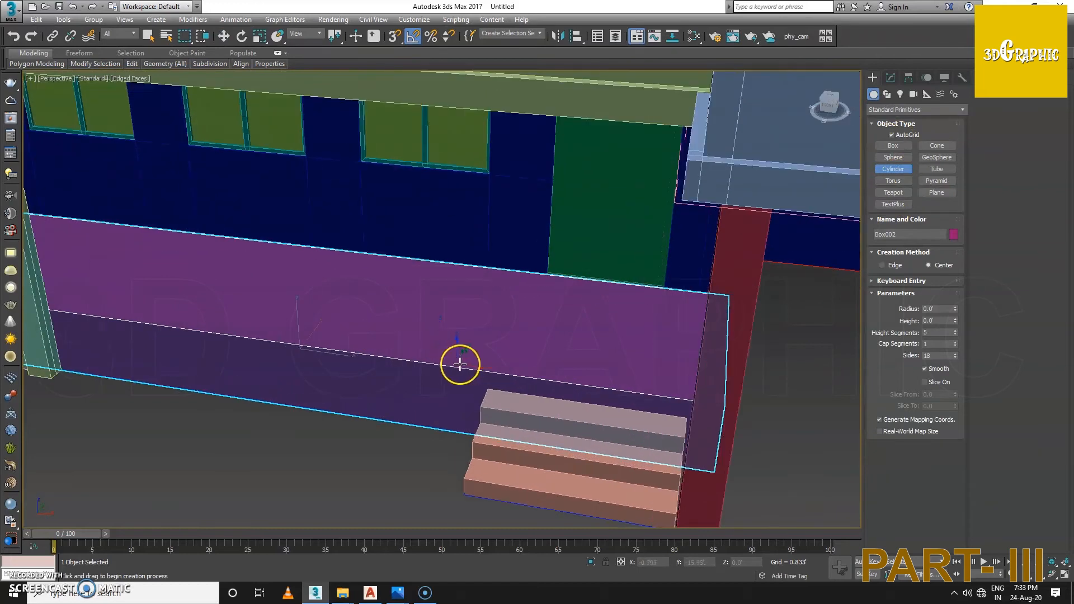
{"action": "left_click_drag", "start_coordinate": [464, 363], "coordinate": [468, 366]}
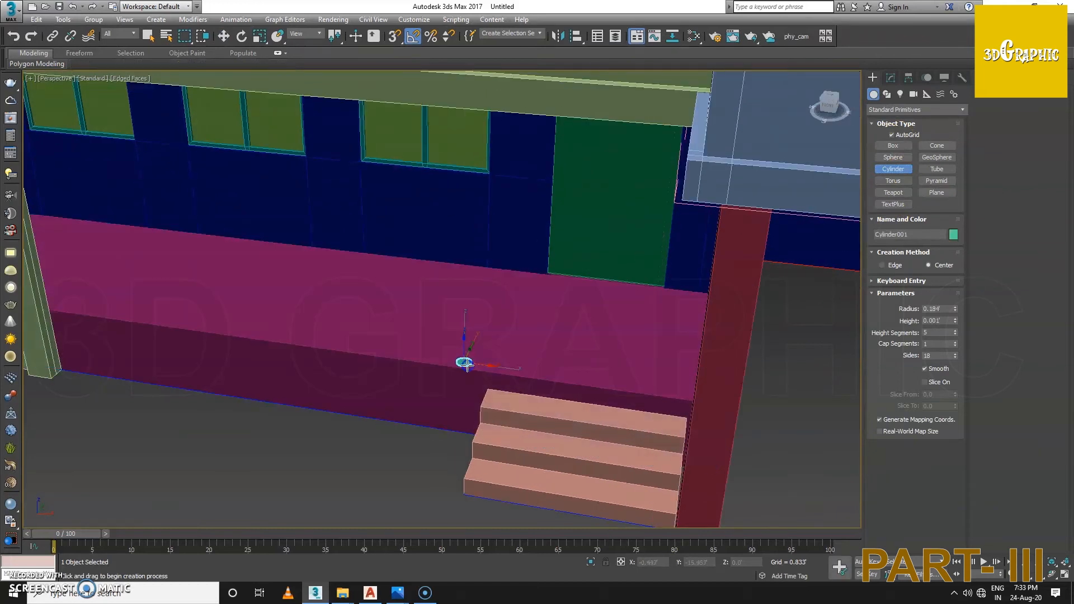
{"action": "left_click", "coordinate": [476, 229]}
{"action": "key", "text": "w"}
{"action": "middle_click_drag", "start_coordinate": [492, 259], "coordinate": [491, 241], "text": "alt"}
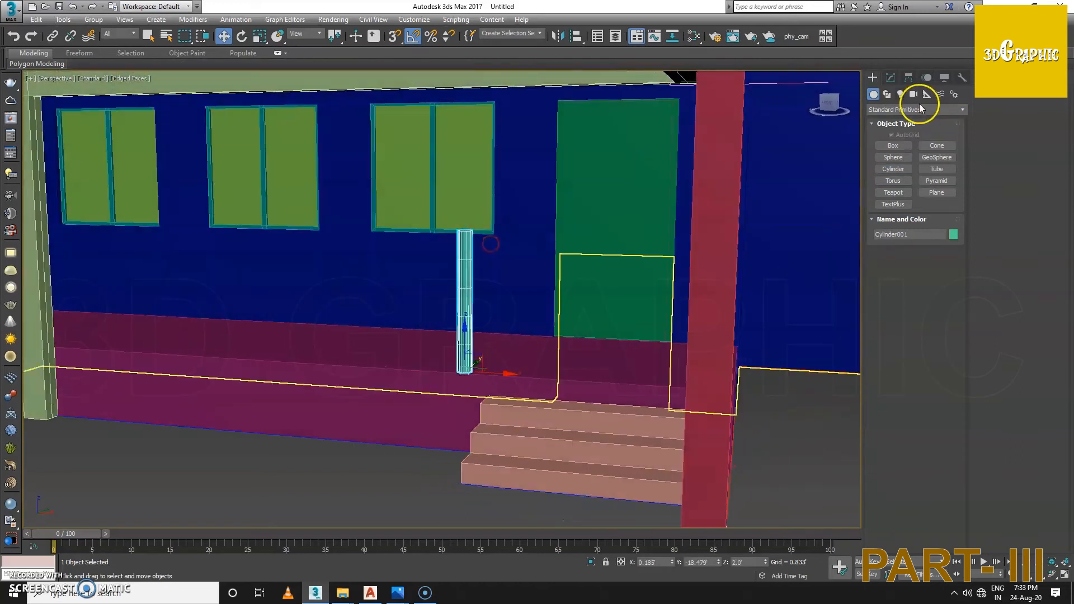
Step: Set the cylinder's height to 3.0' with 1 height segment and reduce its radius to about 0.103'
{"action": "left_click", "coordinate": [891, 78]}
{"action": "double_click", "coordinate": [938, 254]}
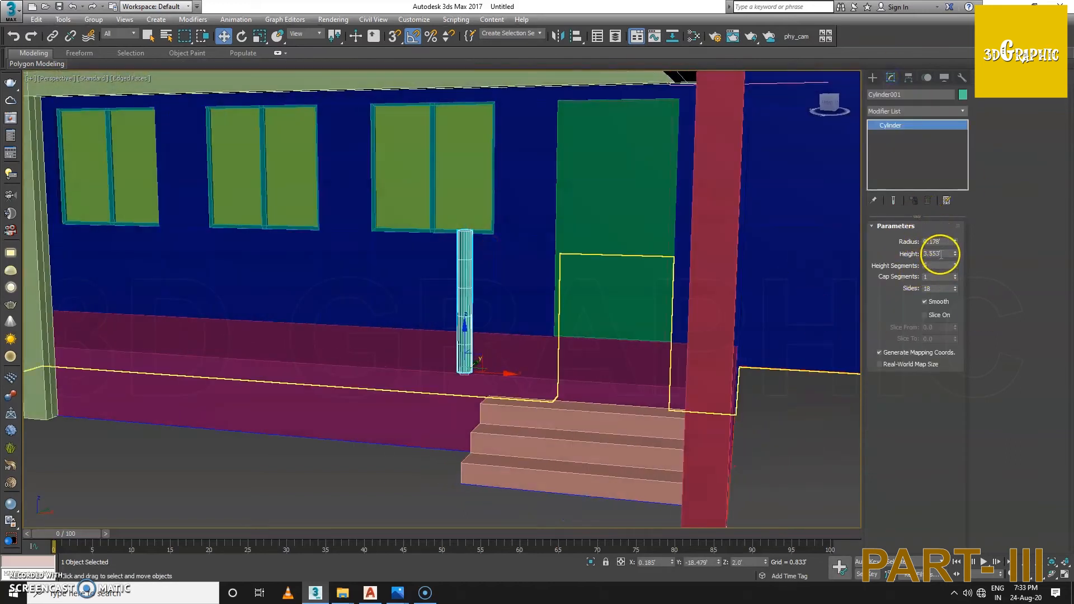
{"action": "type", "text": "3"}
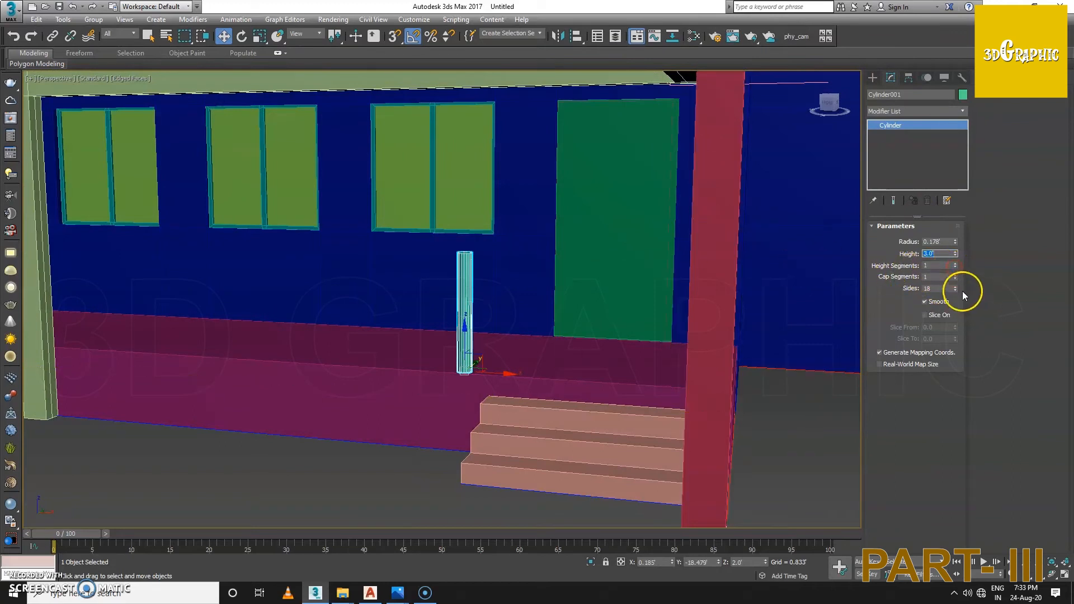
{"action": "left_click_drag", "start_coordinate": [957, 242], "coordinate": [961, 265]}
{"action": "middle_click_drag", "start_coordinate": [522, 287], "coordinate": [529, 324], "text": "alt"}
Step: Move the cylinder post along X to about 1.42', near the platform edge behind the steps
{"action": "scroll", "coordinate": [498, 353], "scroll_direction": "up", "scroll_amount": 5}
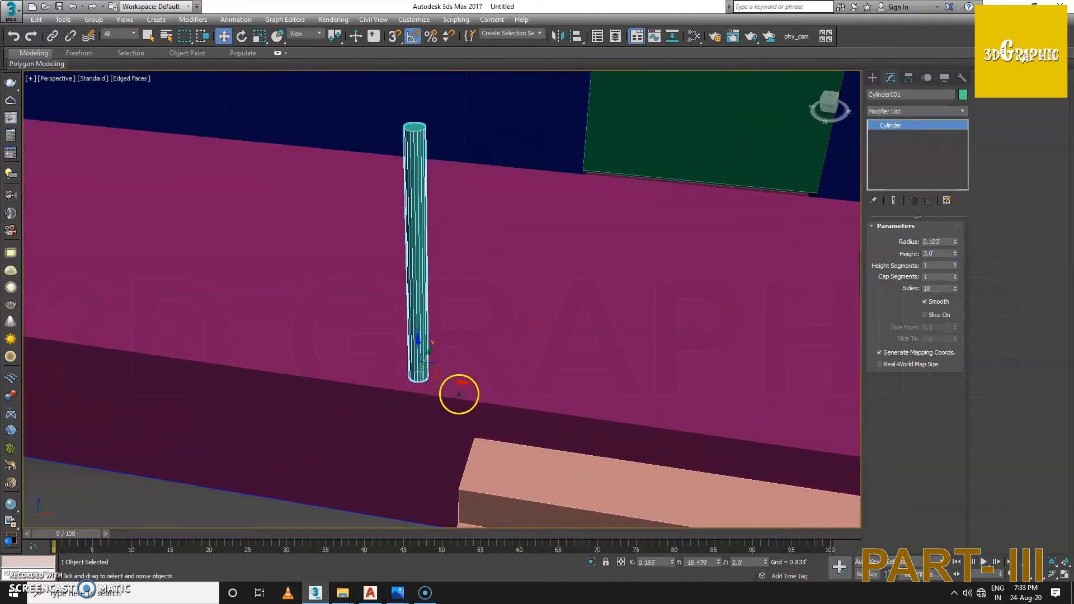
{"action": "middle_click_drag", "start_coordinate": [458, 393], "coordinate": [460, 423], "text": "alt"}
{"action": "left_click_drag", "start_coordinate": [460, 362], "coordinate": [566, 379]}
{"action": "middle_click_drag", "start_coordinate": [562, 385], "coordinate": [582, 383], "text": "alt"}
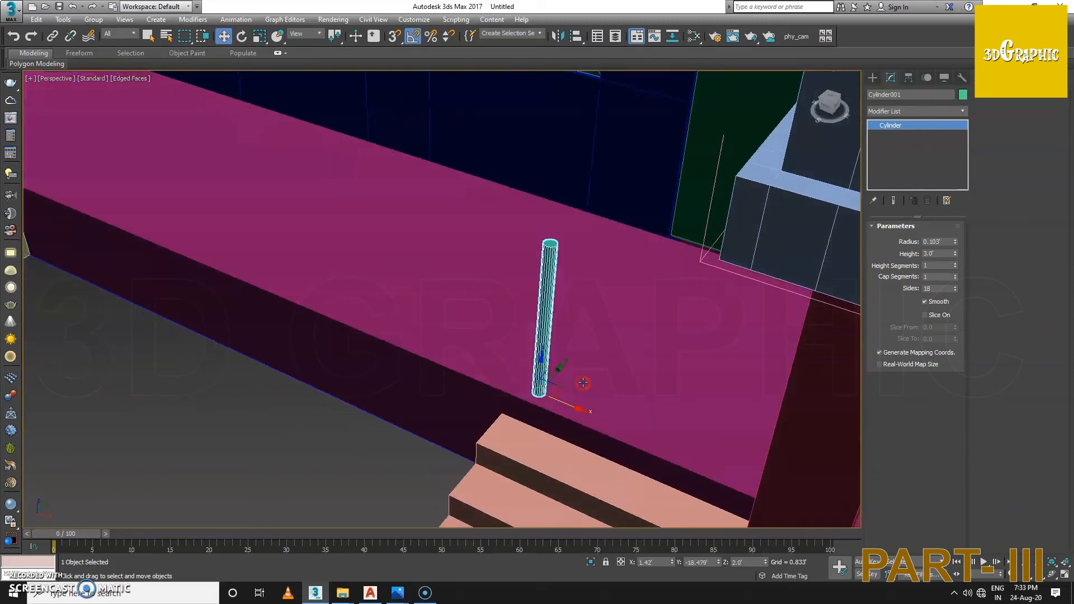
Step: Using AutoGrid, create a small sphere centred on the upper end of the cylinder post on the porch platform
{"action": "left_click", "coordinate": [873, 77]}
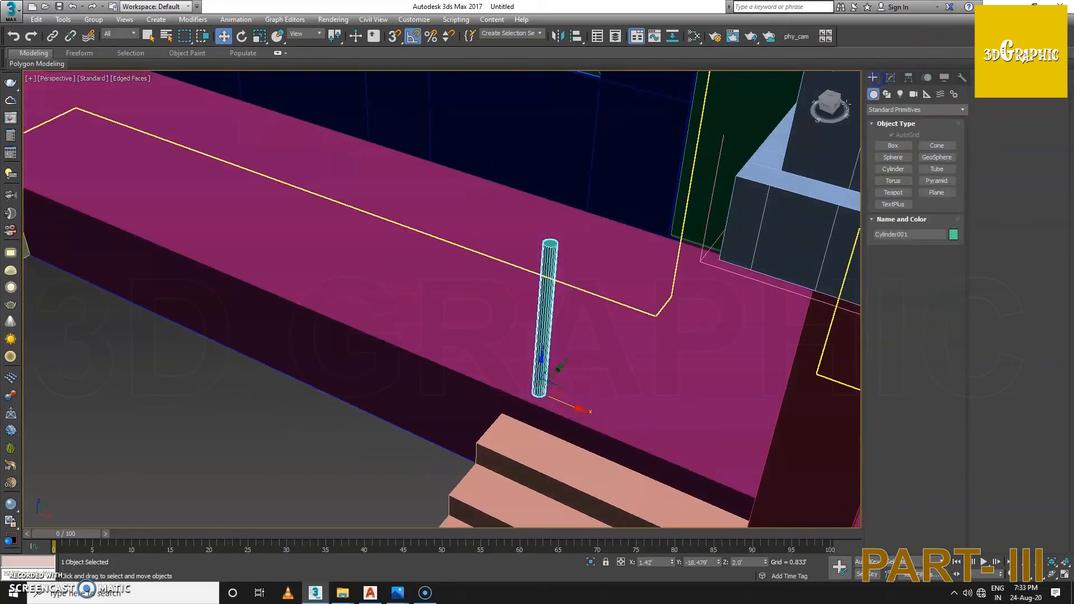
{"action": "left_click", "coordinate": [901, 160]}
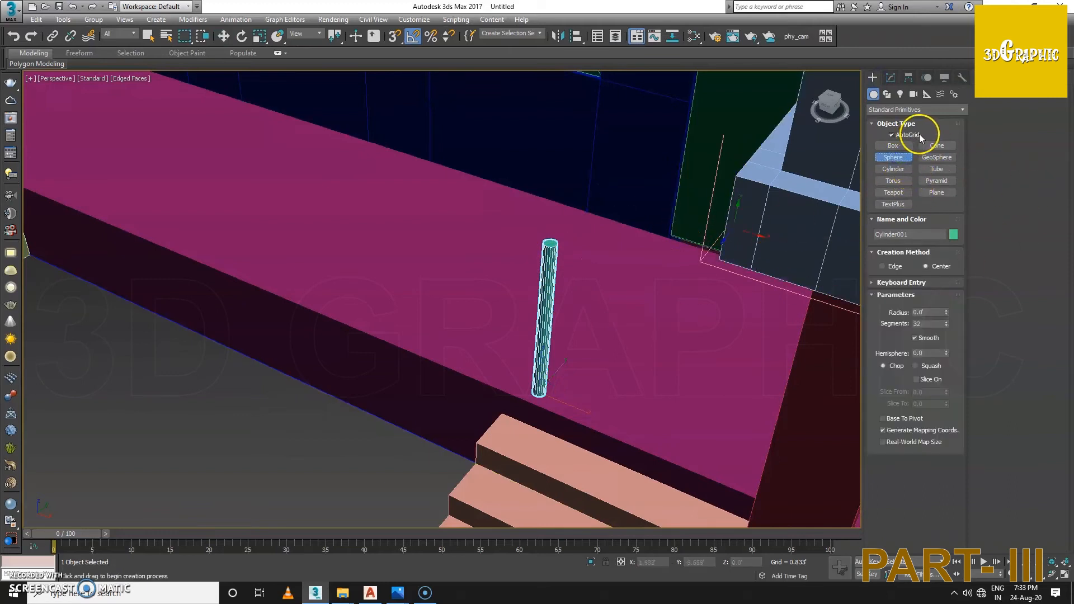
{"action": "scroll", "coordinate": [592, 206], "scroll_direction": "up", "scroll_amount": 4}
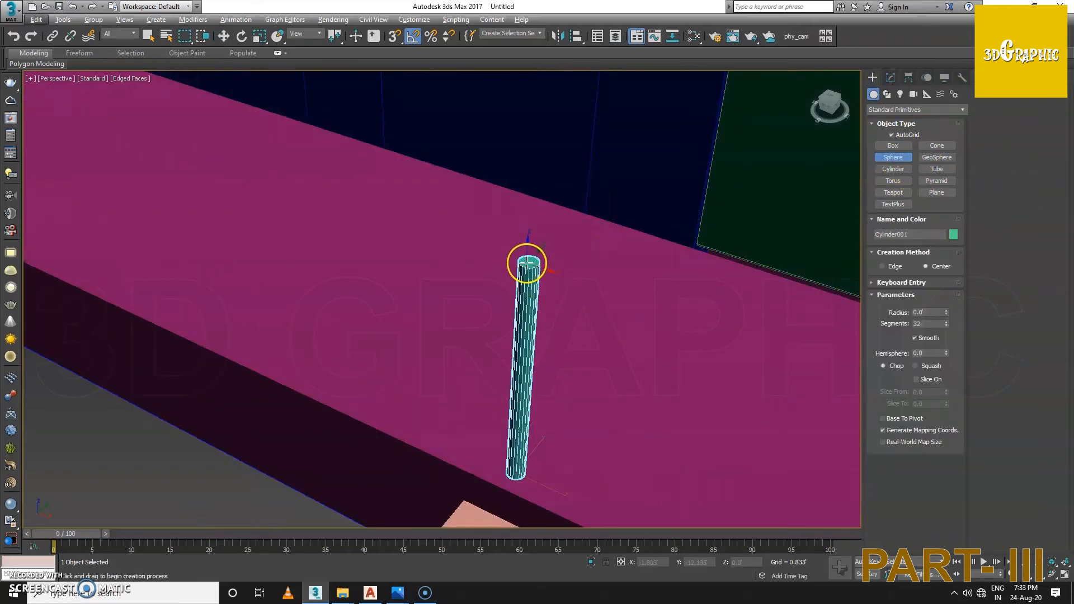
{"action": "left_click_drag", "start_coordinate": [529, 262], "coordinate": [529, 263]}
{"action": "right_click", "coordinate": [537, 269]}
{"action": "scroll", "coordinate": [545, 274], "scroll_direction": "up", "scroll_amount": 5}
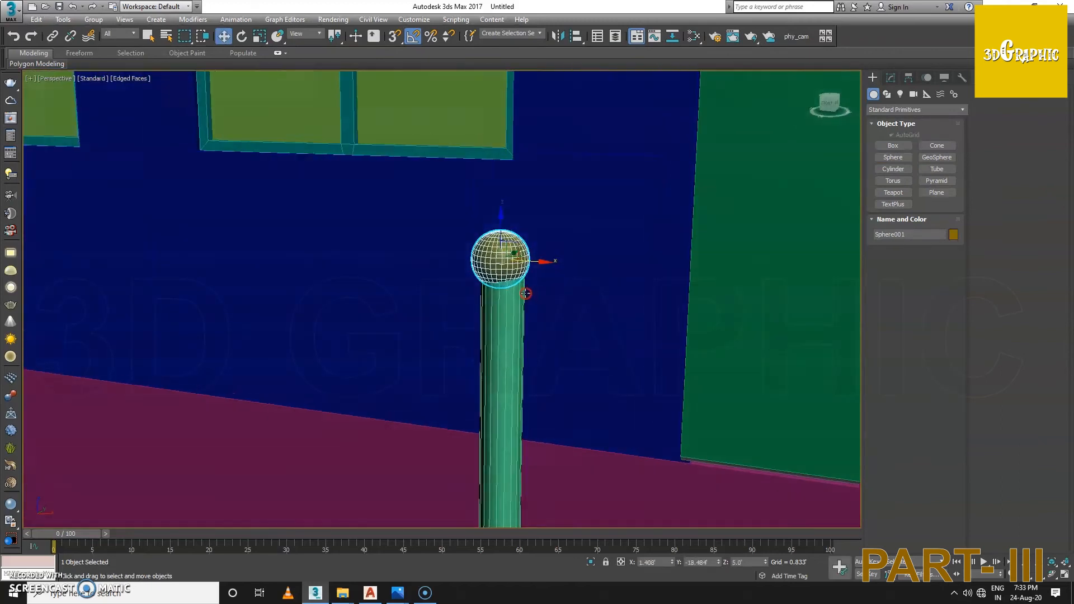
{"action": "middle_click_drag", "start_coordinate": [525, 293], "coordinate": [498, 324], "text": "alt"}
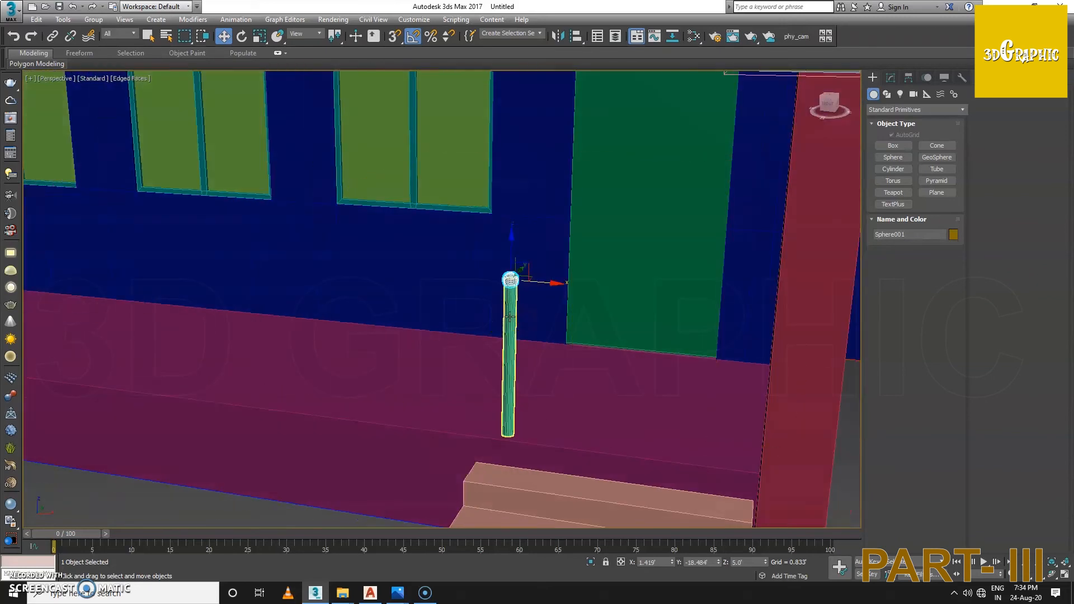
Step: Group the sphere and the cylinder post into one object
{"action": "left_click", "coordinate": [511, 317], "text": "ctrl"}
{"action": "left_click", "coordinate": [92, 19]}
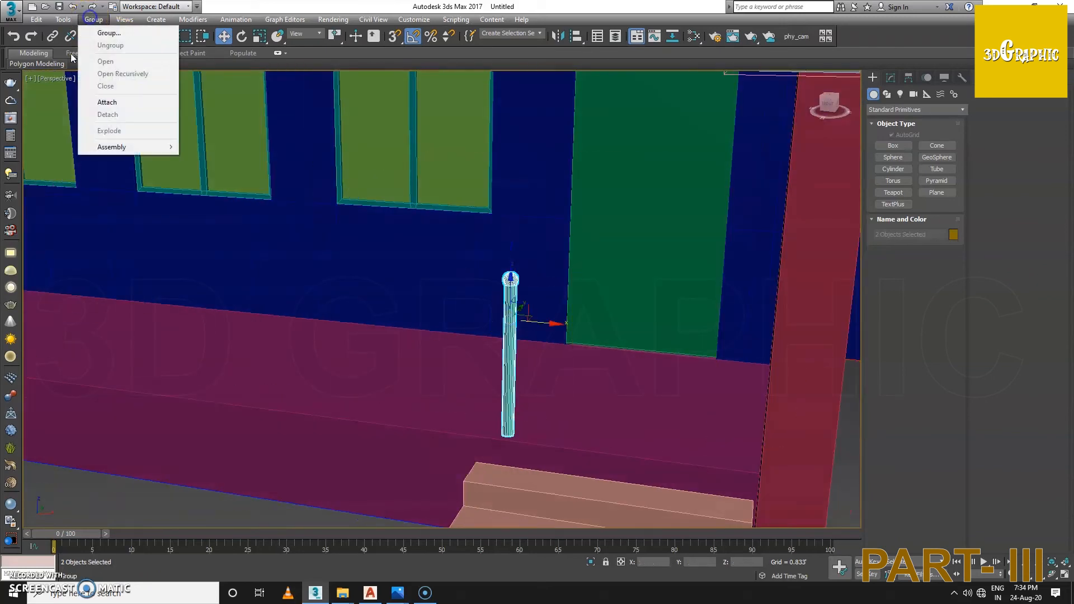
{"action": "left_click", "coordinate": [112, 35]}
{"action": "left_click", "coordinate": [537, 311]}
{"action": "middle_click_drag", "start_coordinate": [537, 311], "coordinate": [516, 382], "text": "alt"}
{"action": "middle_click_drag", "start_coordinate": [582, 327], "coordinate": [590, 323], "text": "alt"}
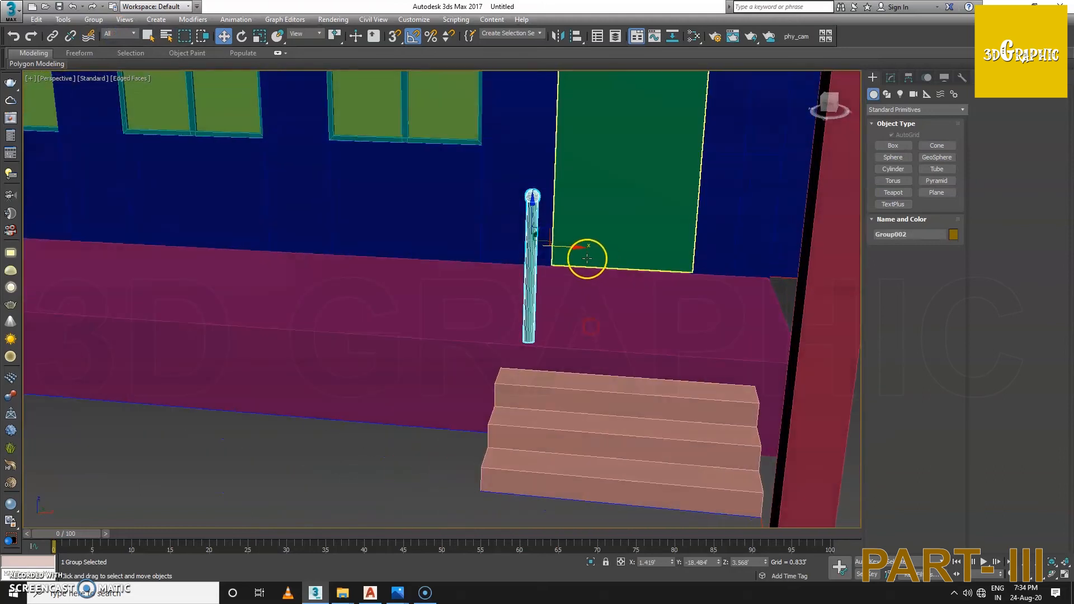
Step: Copy the post group along X to the opposite side of the steps, at about X 5.42'
{"action": "left_click_drag", "start_coordinate": [574, 246], "coordinate": [788, 285], "text": "shift"}
{"action": "left_click", "coordinate": [536, 343]}
{"action": "mouse_move", "coordinate": [648, 308]}
{"action": "middle_mouse_down", "text": "alt"}
{"action": "mouse_move", "coordinate": [689, 329]}
{"action": "mouse_move", "coordinate": [647, 311]}
{"action": "middle_mouse_up", "text": "alt"}
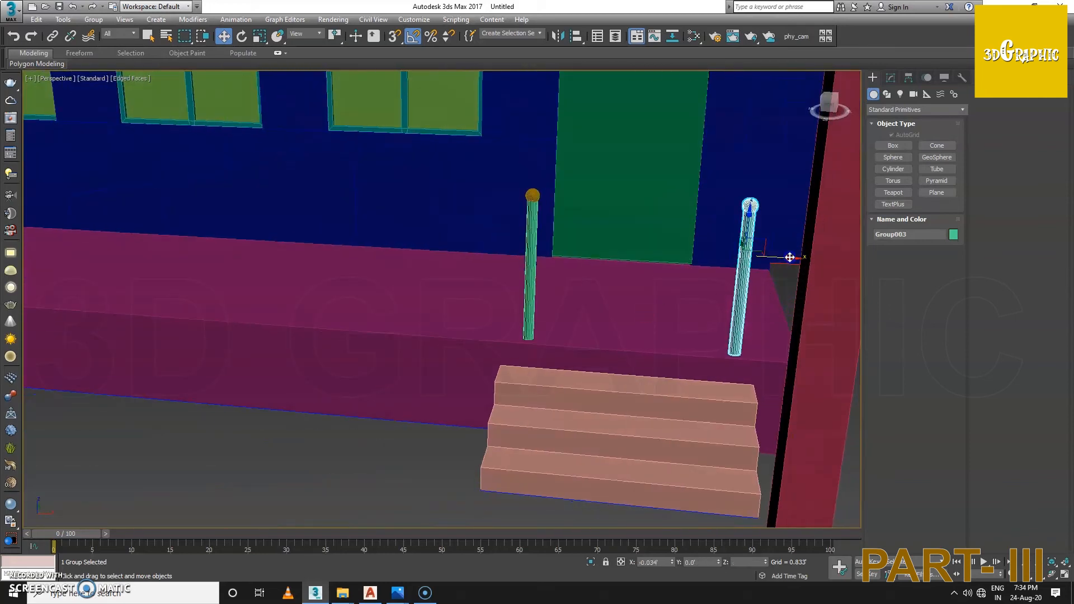
Step: Make instance copies of both platform posts in front of the steps and lower them to the foot of the steps
{"action": "left_click", "coordinate": [541, 261], "text": "ctrl"}
{"action": "middle_click_drag", "start_coordinate": [542, 261], "coordinate": [590, 244], "text": "alt"}
{"action": "left_click_drag", "start_coordinate": [590, 245], "coordinate": [767, 286], "text": "shift"}
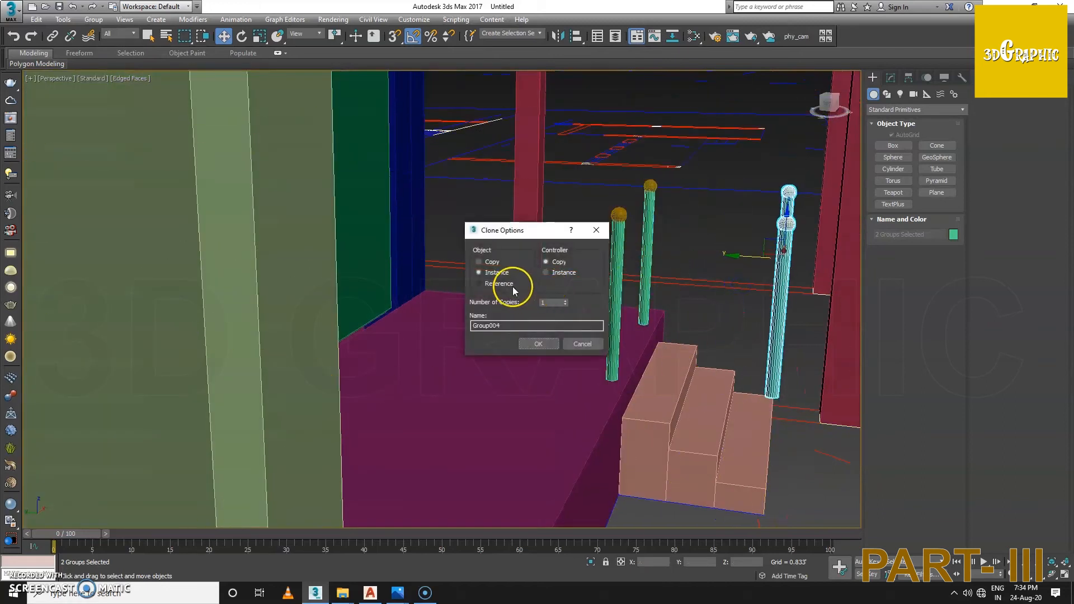
{"action": "left_click", "coordinate": [536, 343]}
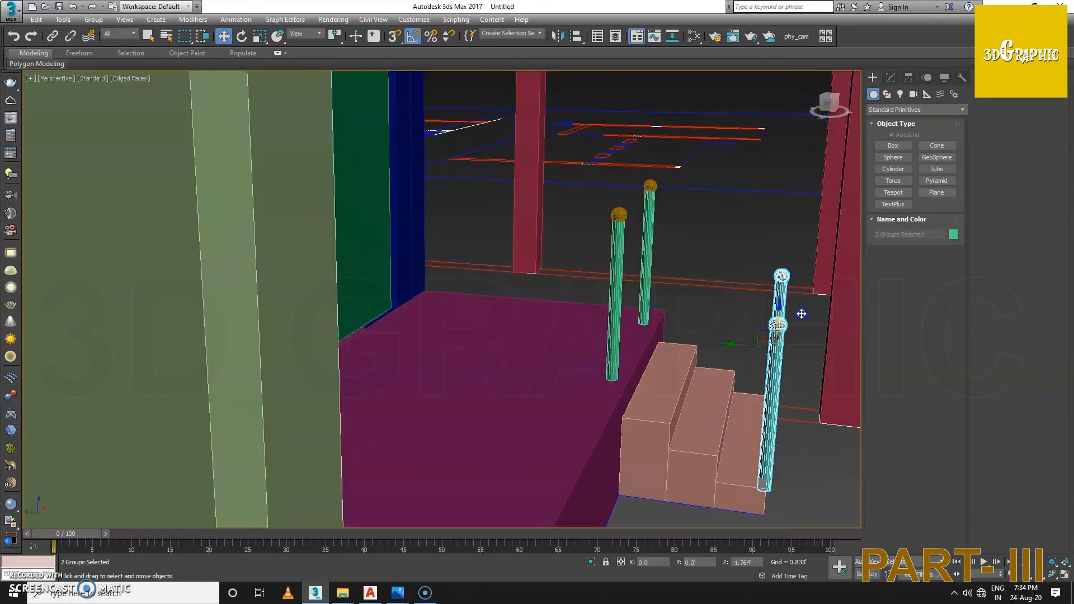
{"action": "middle_click_drag", "start_coordinate": [801, 314], "coordinate": [638, 335]}
{"action": "left_click_drag", "start_coordinate": [554, 319], "coordinate": [592, 328]}
{"action": "middle_click_drag", "start_coordinate": [590, 334], "coordinate": [504, 346], "text": "alt"}
Step: After checking the reference image, shift the left and right post pairs outward along X, the right pair by about 0.295'
{"action": "mouse_move", "coordinate": [392, 598]}
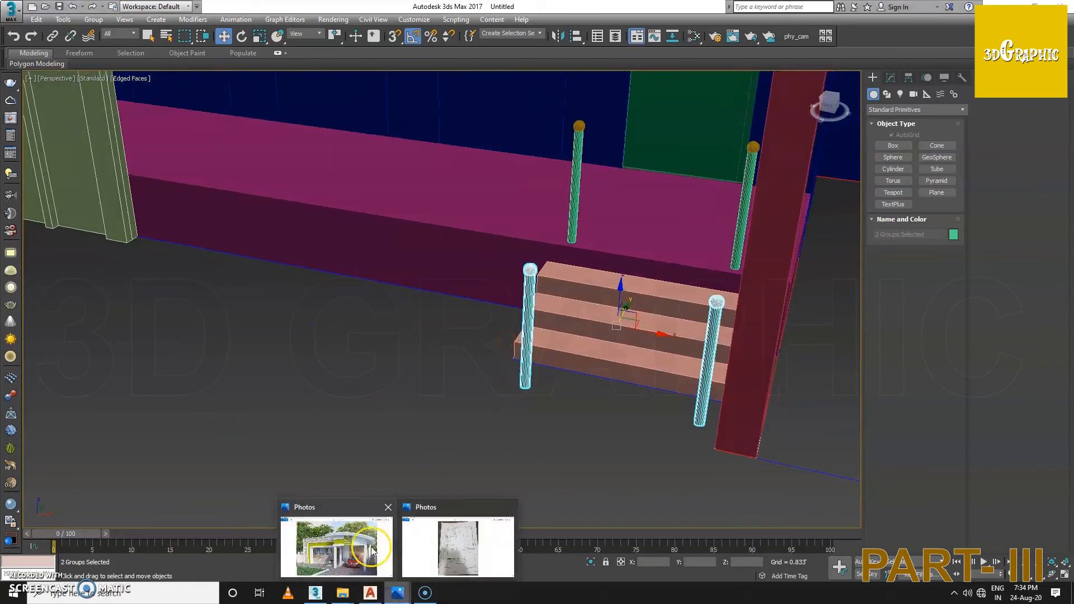
{"action": "left_click", "coordinate": [369, 546]}
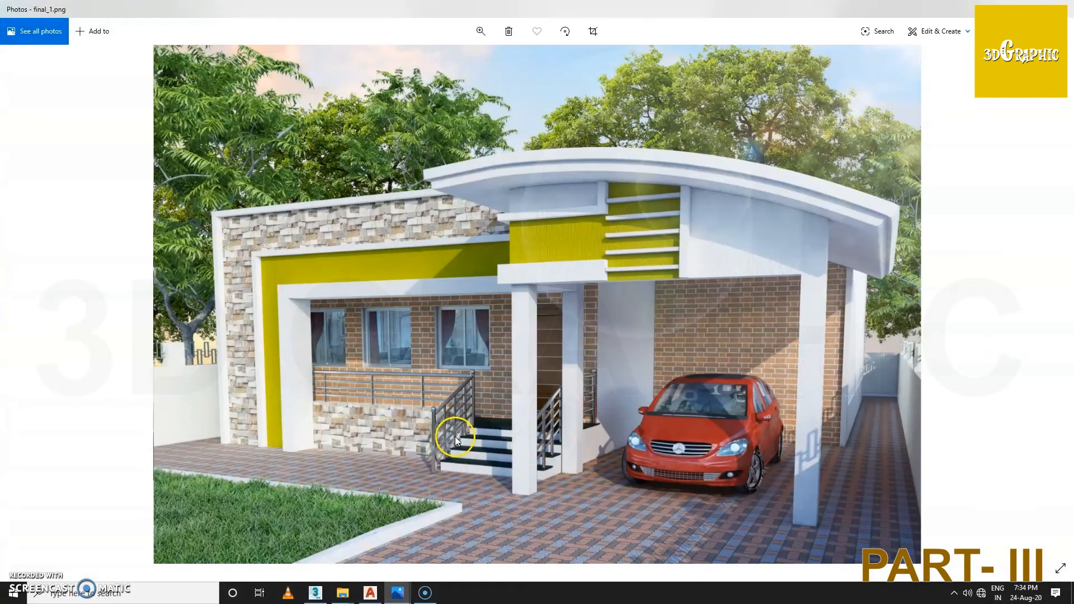
{"action": "left_click", "coordinate": [1012, 10]}
{"action": "scroll", "coordinate": [572, 353], "scroll_direction": "up", "scroll_amount": 3}
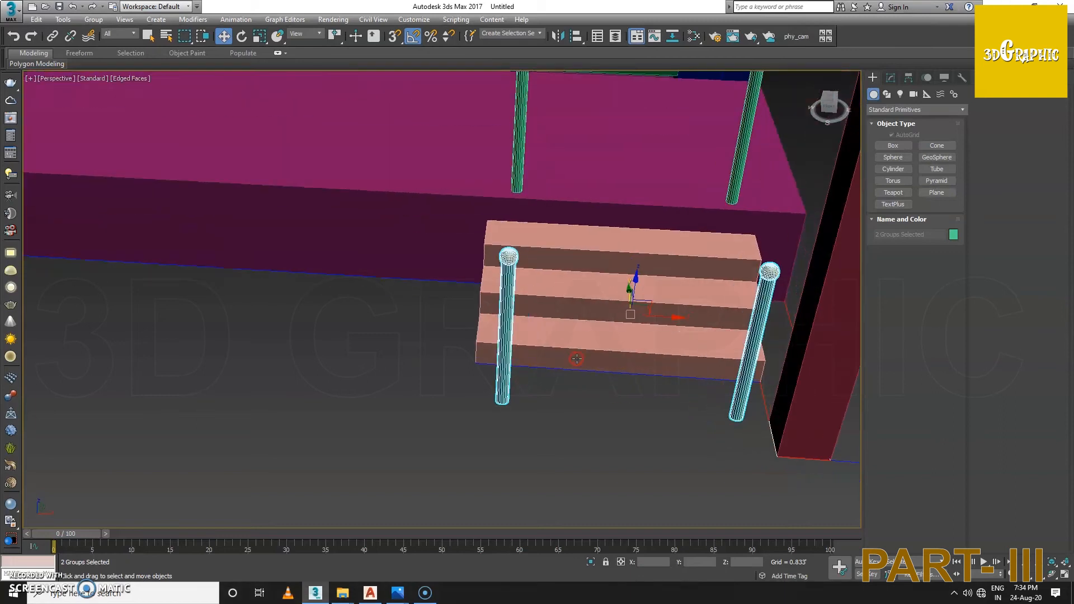
{"action": "middle_click_drag", "start_coordinate": [571, 355], "coordinate": [562, 332], "text": "alt"}
{"action": "left_click", "coordinate": [523, 431]}
{"action": "left_click", "coordinate": [524, 200]}
{"action": "left_click_drag", "start_coordinate": [559, 215], "coordinate": [514, 207]}
{"action": "middle_click_drag", "start_coordinate": [544, 279], "coordinate": [536, 301], "text": "alt"}
{"action": "middle_click_drag", "start_coordinate": [625, 316], "coordinate": [584, 320]}
{"action": "left_click", "coordinate": [648, 175]}
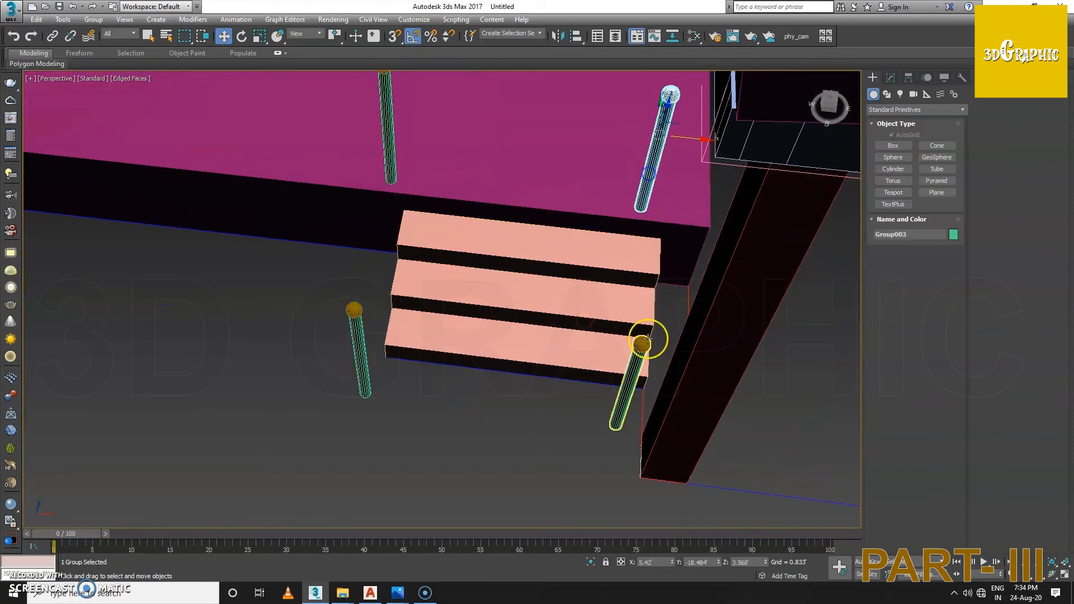
{"action": "left_click_drag", "start_coordinate": [691, 257], "coordinate": [706, 260]}
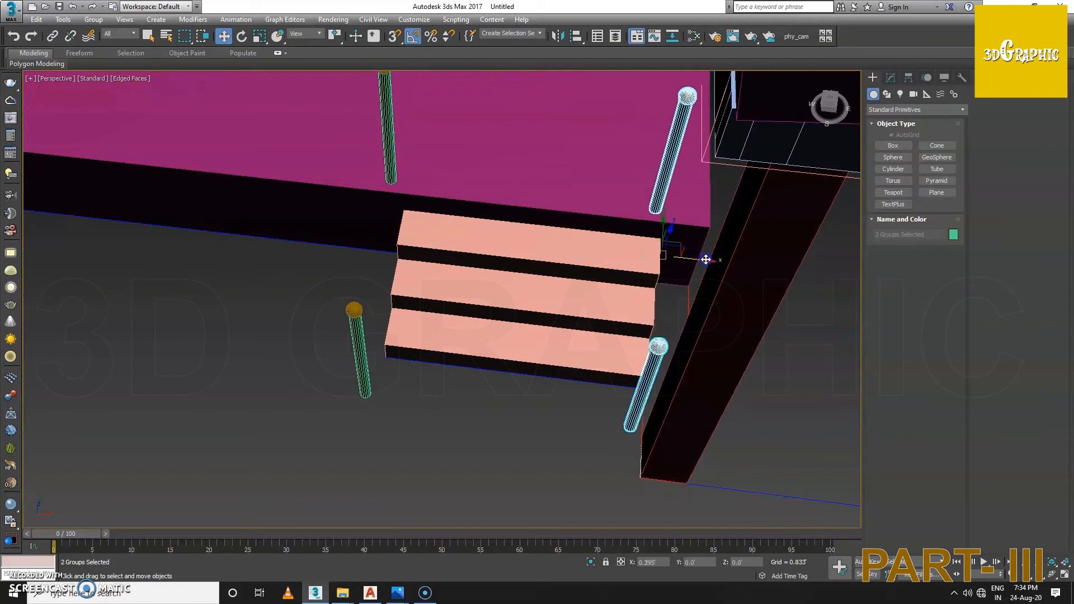
Step: Examine the posts and the whole house from several angles and compare the result with the reference image
{"action": "middle_click_drag", "start_coordinate": [632, 305], "coordinate": [678, 288], "text": "alt"}
{"action": "scroll", "coordinate": [679, 291], "scroll_direction": "up", "scroll_amount": 1}
{"action": "middle_click_drag", "start_coordinate": [688, 330], "coordinate": [523, 327], "text": "alt"}
{"action": "middle_click_drag", "start_coordinate": [502, 286], "coordinate": [428, 333], "text": "alt"}
{"action": "scroll", "coordinate": [495, 263], "scroll_direction": "down", "scroll_amount": 5}
{"action": "middle_click_drag", "start_coordinate": [460, 209], "coordinate": [405, 266]}
{"action": "middle_click_drag", "start_coordinate": [470, 248], "coordinate": [439, 271], "text": "alt"}
{"action": "middle_click_drag", "start_coordinate": [558, 309], "coordinate": [515, 392], "text": "alt"}
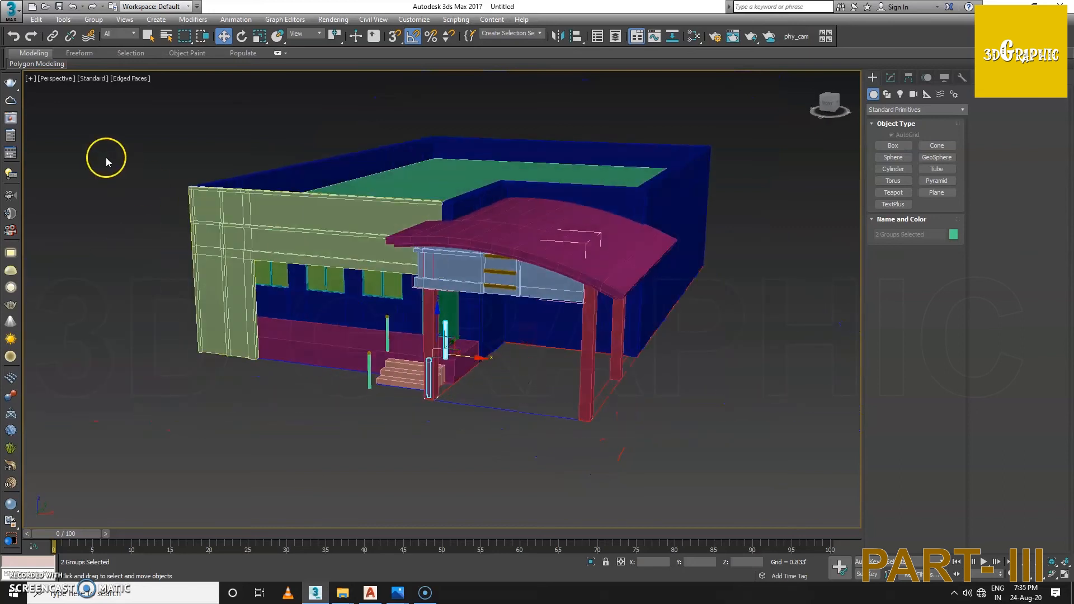
{"action": "middle_click_drag", "start_coordinate": [274, 298], "coordinate": [366, 355], "text": "alt"}
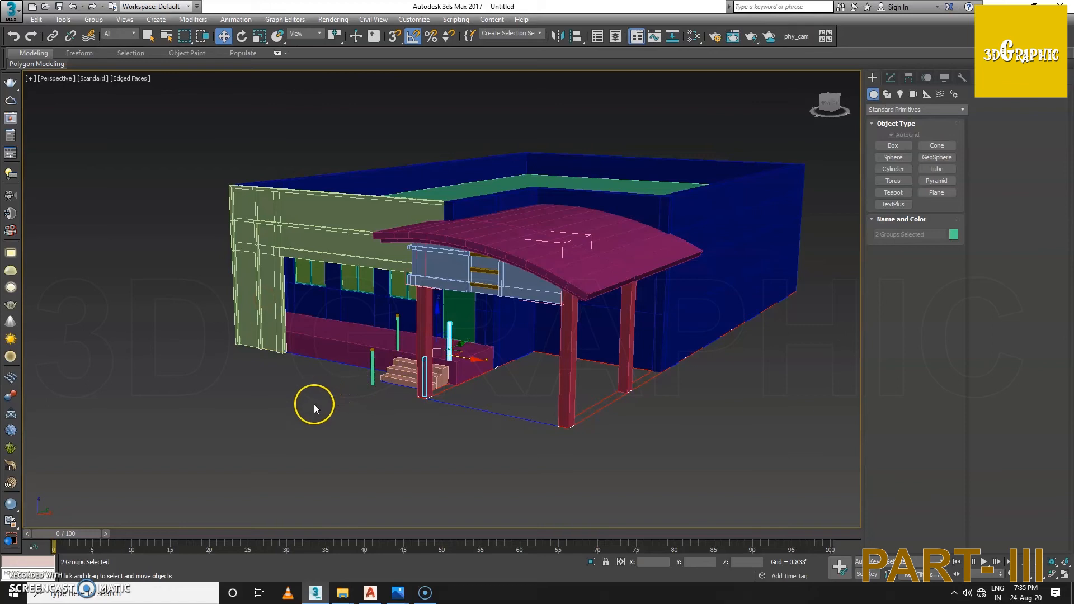
{"action": "middle_click_drag", "start_coordinate": [281, 428], "coordinate": [303, 436], "text": "alt"}
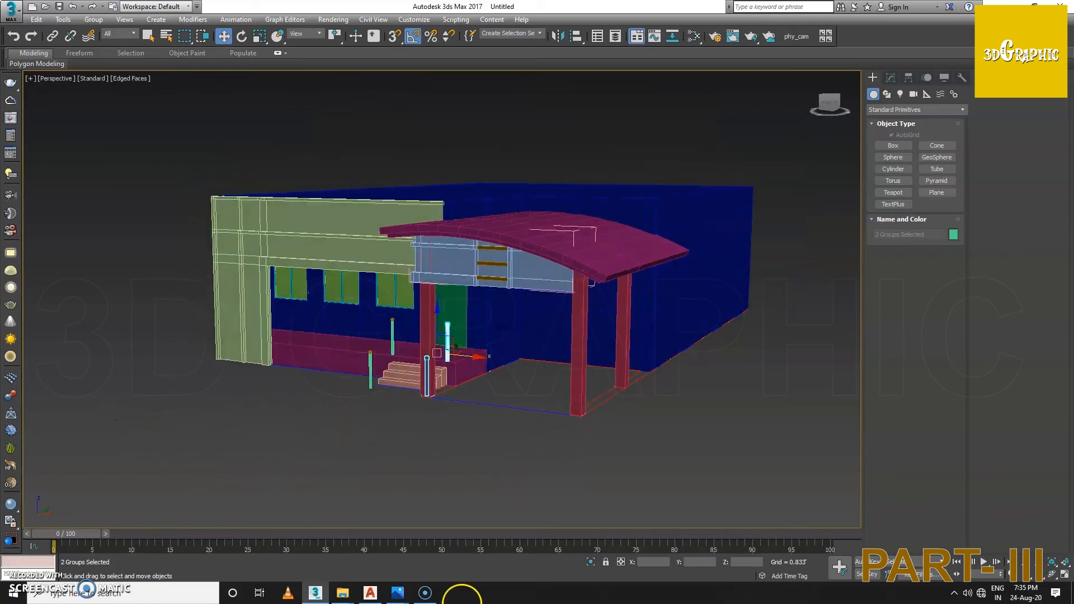
{"action": "mouse_move", "coordinate": [398, 595]}
{"action": "left_click", "coordinate": [356, 543]}
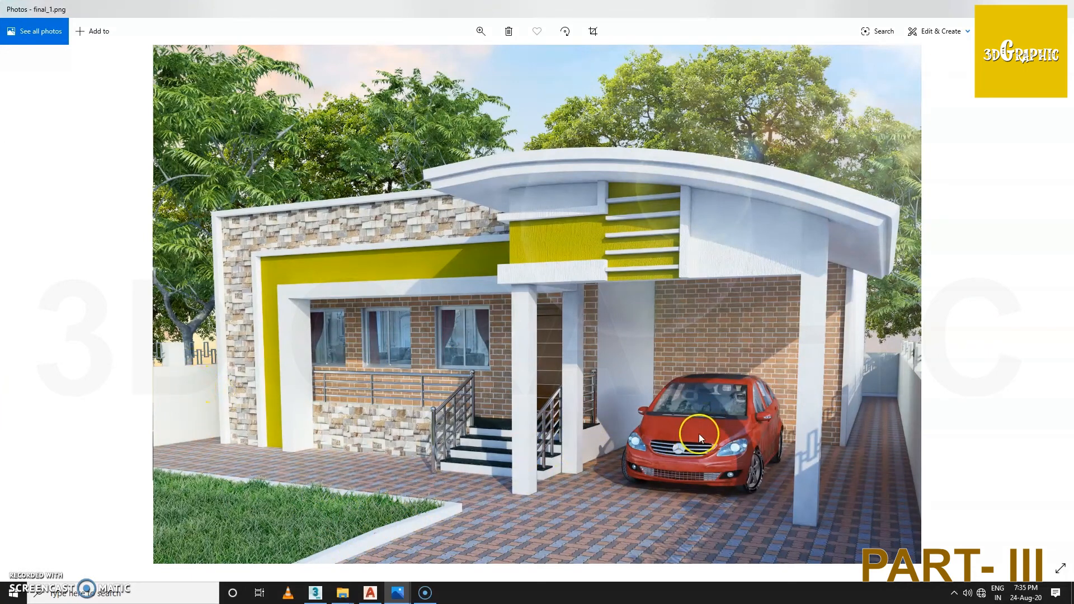
{"action": "key", "text": "alt+Tab"}
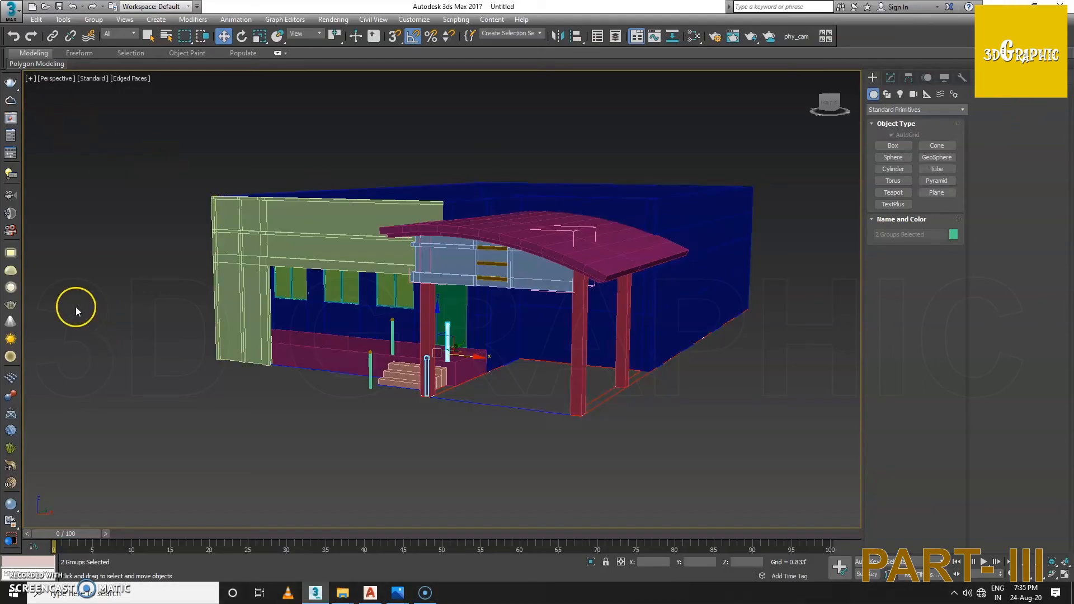
Step: Start a Merge import and copy the modeling folder's path, D:\Youtube channel\3Dgraphic\3D\elevation\modeling, from File Explorer
{"action": "left_click", "coordinate": [11, 10]}
{"action": "mouse_move", "coordinate": [61, 165]}
{"action": "left_click", "coordinate": [140, 88]}
{"action": "left_click", "coordinate": [343, 593]}
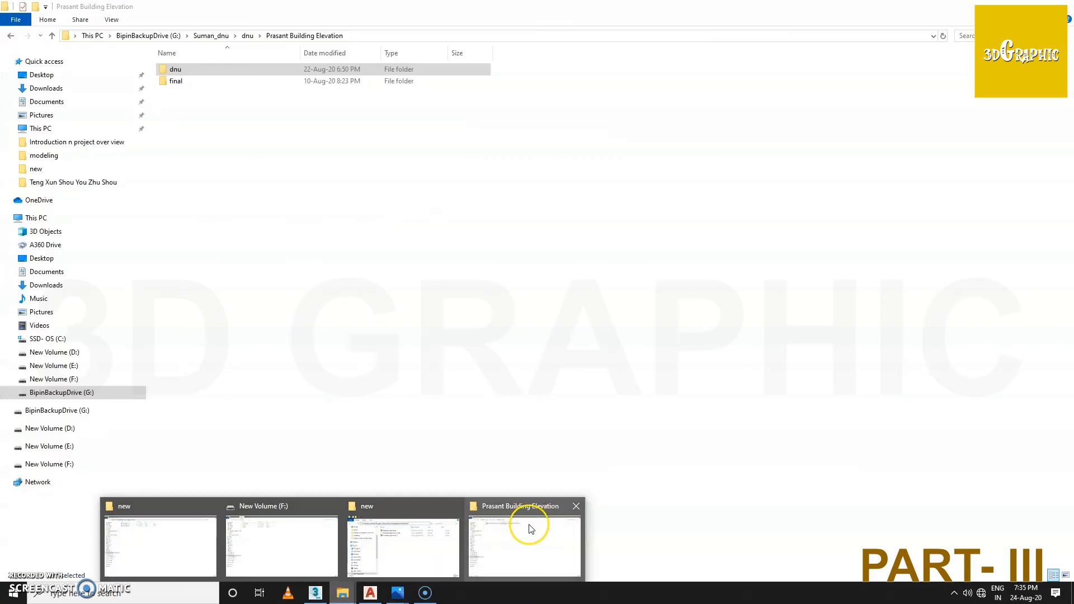
{"action": "left_click", "coordinate": [402, 546]}
{"action": "left_click", "coordinate": [404, 36]}
{"action": "left_click", "coordinate": [355, 36]}
{"action": "left_click", "coordinate": [421, 36]}
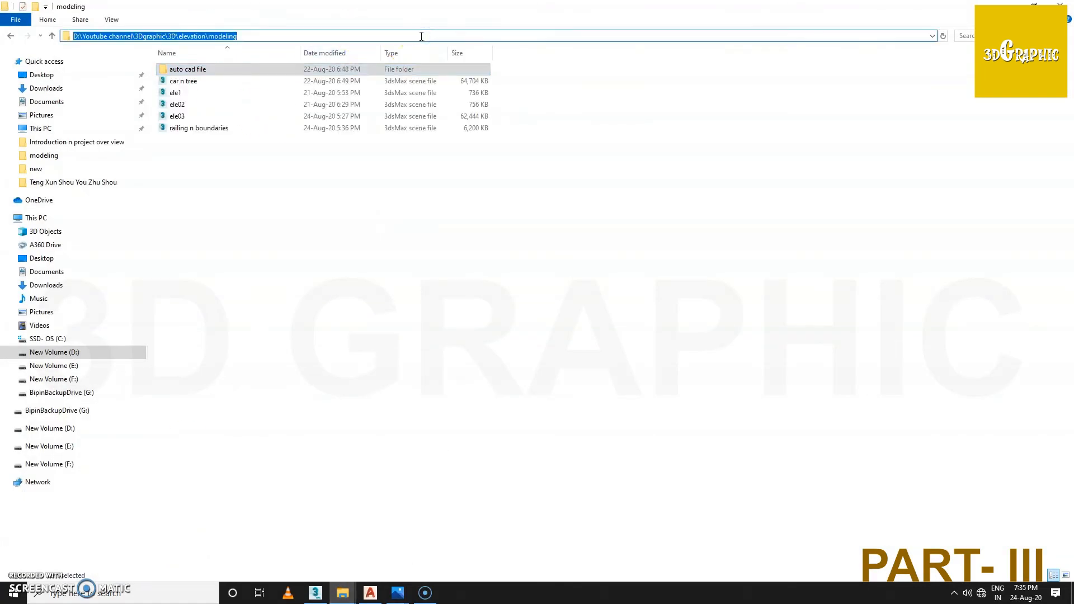
{"action": "key", "text": "ctrl+c"}
Step: Back in 3ds Max, go to the copied folder path and merge all objects from the railing n boundaries file
{"action": "key", "text": "alt+Tab"}
{"action": "left_click", "coordinate": [223, 333]}
{"action": "key", "text": "ctrl+v"}
{"action": "key", "text": "Return"}
{"action": "left_click", "coordinate": [151, 125]}
{"action": "left_click", "coordinate": [462, 334]}
{"action": "left_click", "coordinate": [443, 366]}
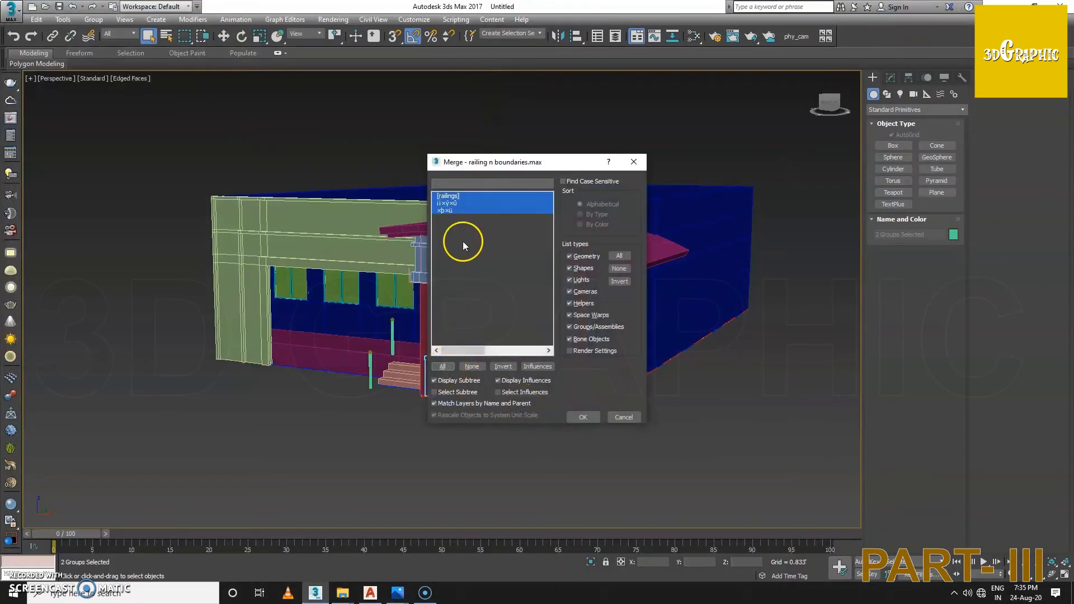
{"action": "left_click", "coordinate": [583, 418]}
Step: Move the merged railings and boundary walls onto the house so the railings line up with the porch and steps
{"action": "key", "text": "z"}
{"action": "key", "text": "t"}
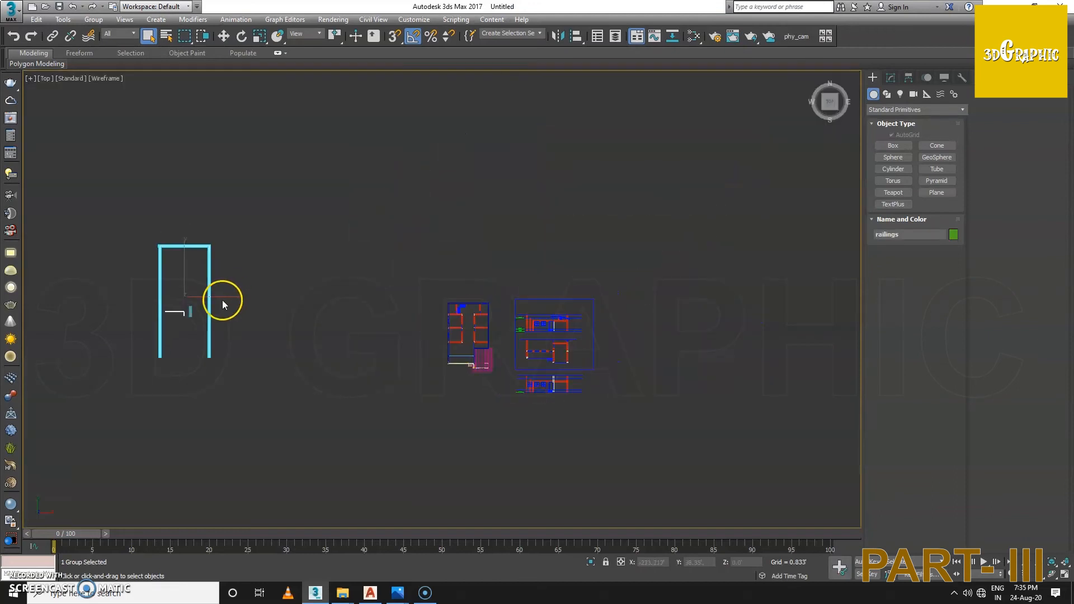
{"action": "scroll", "coordinate": [485, 320], "scroll_direction": "up", "scroll_amount": 6}
{"action": "left_click_drag", "start_coordinate": [403, 314], "coordinate": [408, 353]}
{"action": "key", "text": "p"}
{"action": "middle_click_drag", "start_coordinate": [464, 300], "coordinate": [452, 224], "text": "alt"}
{"action": "scroll", "coordinate": [392, 302], "scroll_direction": "up", "scroll_amount": 5}
{"action": "scroll", "coordinate": [168, 320], "scroll_direction": "down", "scroll_amount": 3}
{"action": "middle_click_drag", "start_coordinate": [168, 320], "coordinate": [256, 274], "text": "alt"}
{"action": "middle_click_drag", "start_coordinate": [520, 296], "coordinate": [389, 267], "text": "alt"}
{"action": "scroll", "coordinate": [388, 267], "scroll_direction": "up", "scroll_amount": 10}
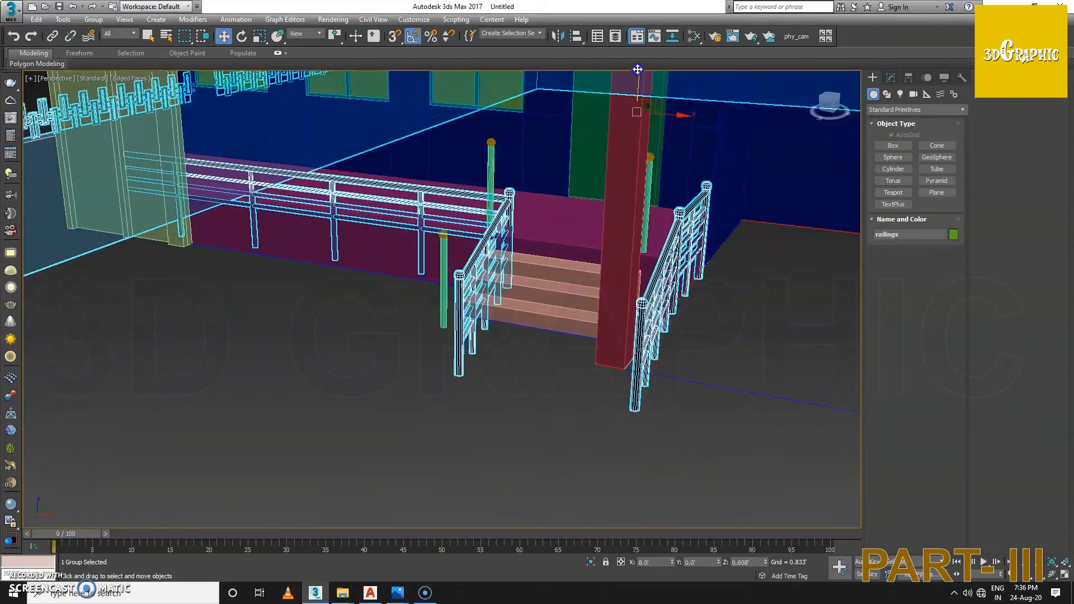
Step: Adjust the height and X position of the merged railings to fit the porch platform and steps
{"action": "middle_click_drag", "start_coordinate": [501, 323], "coordinate": [473, 423], "text": "alt"}
{"action": "left_click_drag", "start_coordinate": [617, 152], "coordinate": [616, 126]}
{"action": "middle_click_drag", "start_coordinate": [526, 196], "coordinate": [565, 193], "text": "alt"}
{"action": "left_click_drag", "start_coordinate": [621, 117], "coordinate": [618, 136]}
{"action": "scroll", "coordinate": [426, 324], "scroll_direction": "up", "scroll_amount": 4}
{"action": "middle_click_drag", "start_coordinate": [425, 330], "coordinate": [479, 342], "text": "alt"}
{"action": "left_click_drag", "start_coordinate": [714, 123], "coordinate": [729, 121]}
{"action": "middle_click_drag", "start_coordinate": [358, 313], "coordinate": [296, 347], "text": "alt"}
Step: Delete the hand-made cylinder-and-sphere posts around the steps
{"action": "left_click", "coordinate": [462, 151]}
{"action": "left_click", "coordinate": [805, 246], "text": "ctrl"}
{"action": "left_click", "coordinate": [290, 358], "text": "ctrl"}
{"action": "key", "text": "Delete"}
{"action": "left_click", "coordinate": [462, 157]}
{"action": "key", "text": "Delete"}
{"action": "left_click", "coordinate": [806, 280]}
{"action": "key", "text": "Delete"}
Step: Raise the railings group to about Z 3.171' and shift it to about X 7.906', Y -8.783'
{"action": "left_click", "coordinate": [477, 314]}
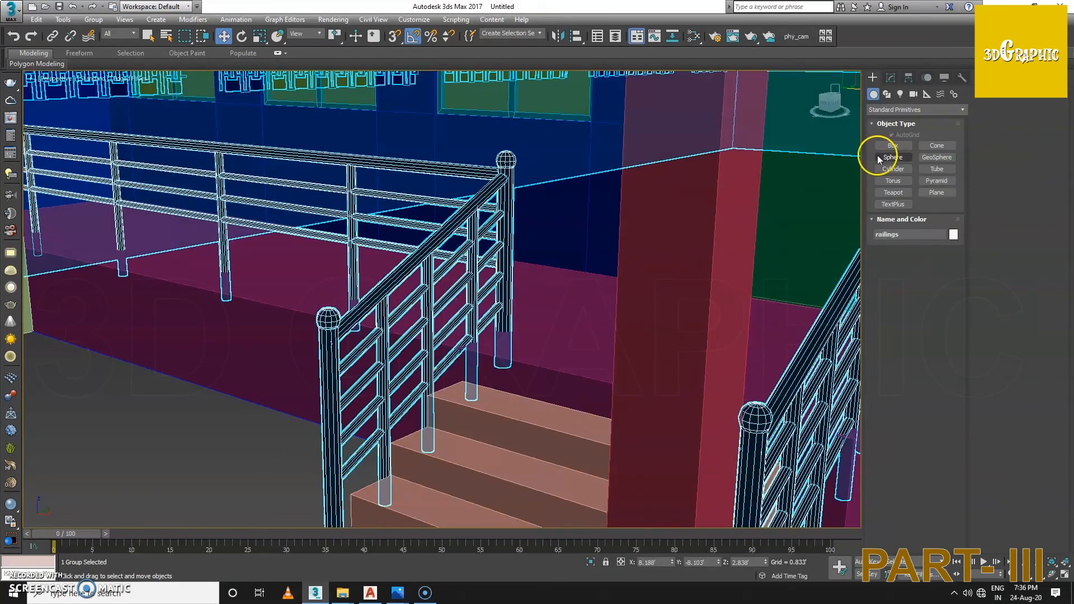
{"action": "scroll", "coordinate": [498, 274], "scroll_direction": "down", "scroll_amount": 4}
{"action": "left_click_drag", "start_coordinate": [753, 116], "coordinate": [751, 106]}
{"action": "middle_click_drag", "start_coordinate": [492, 262], "coordinate": [729, 226], "text": "alt"}
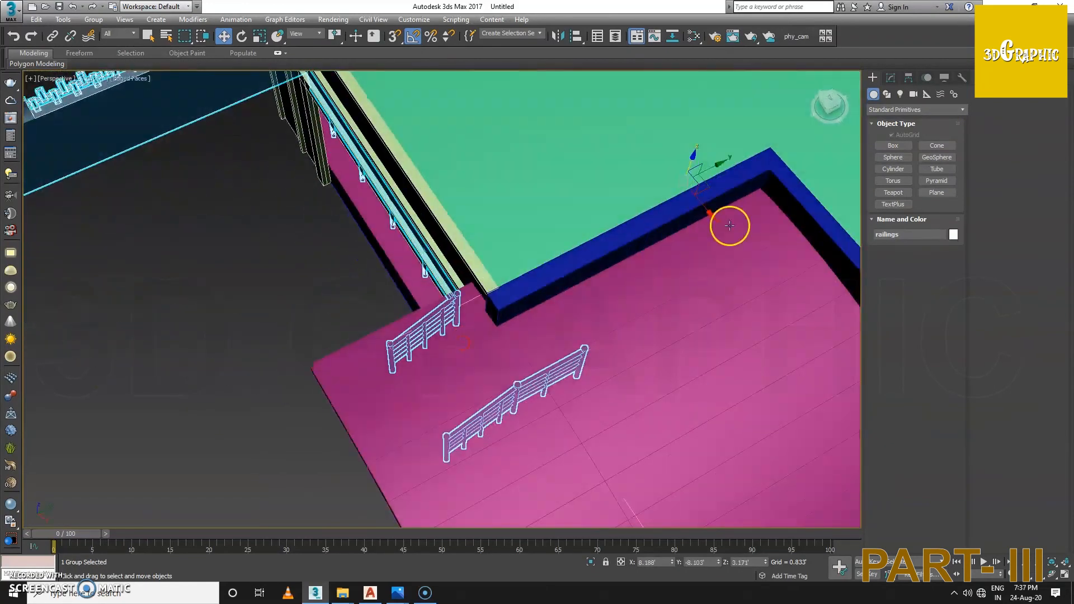
{"action": "left_click_drag", "start_coordinate": [710, 167], "coordinate": [708, 168]}
{"action": "middle_click_drag", "start_coordinate": [616, 302], "coordinate": [542, 229], "text": "alt"}
{"action": "scroll", "coordinate": [715, 307], "scroll_direction": "up", "scroll_amount": 3}
Step: Inspect the railings beside the steps closely and compare their placement with the reference image
{"action": "left_click", "coordinate": [775, 380]}
{"action": "left_click", "coordinate": [511, 335]}
{"action": "middle_click_drag", "start_coordinate": [560, 319], "coordinate": [492, 341], "text": "alt"}
{"action": "scroll", "coordinate": [560, 336], "scroll_direction": "up", "scroll_amount": 2}
{"action": "left_click", "coordinate": [623, 352]}
{"action": "scroll", "coordinate": [623, 352], "scroll_direction": "down", "scroll_amount": 8}
{"action": "scroll", "coordinate": [560, 347], "scroll_direction": "up", "scroll_amount": 7}
{"action": "middle_click_drag", "start_coordinate": [386, 370], "coordinate": [478, 371], "text": "alt"}
{"action": "left_click", "coordinate": [397, 593]}
{"action": "scroll", "coordinate": [455, 451], "scroll_direction": "up", "scroll_amount": 3}
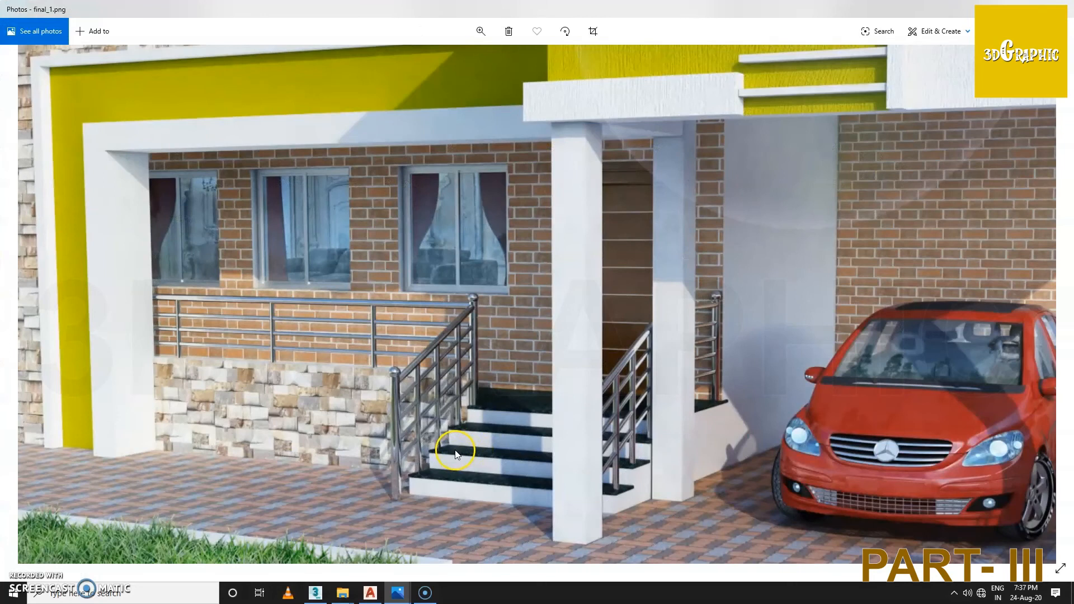
{"action": "left_click", "coordinate": [398, 593]}
Step: Review the railings, entrance steps and boundary walls around the house from several angles
{"action": "middle_click_drag", "start_coordinate": [760, 200], "coordinate": [537, 235], "text": "alt"}
{"action": "left_click", "coordinate": [506, 205]}
{"action": "scroll", "coordinate": [460, 167], "scroll_direction": "down", "scroll_amount": 3}
{"action": "middle_click_drag", "start_coordinate": [461, 167], "coordinate": [516, 95], "text": "alt"}
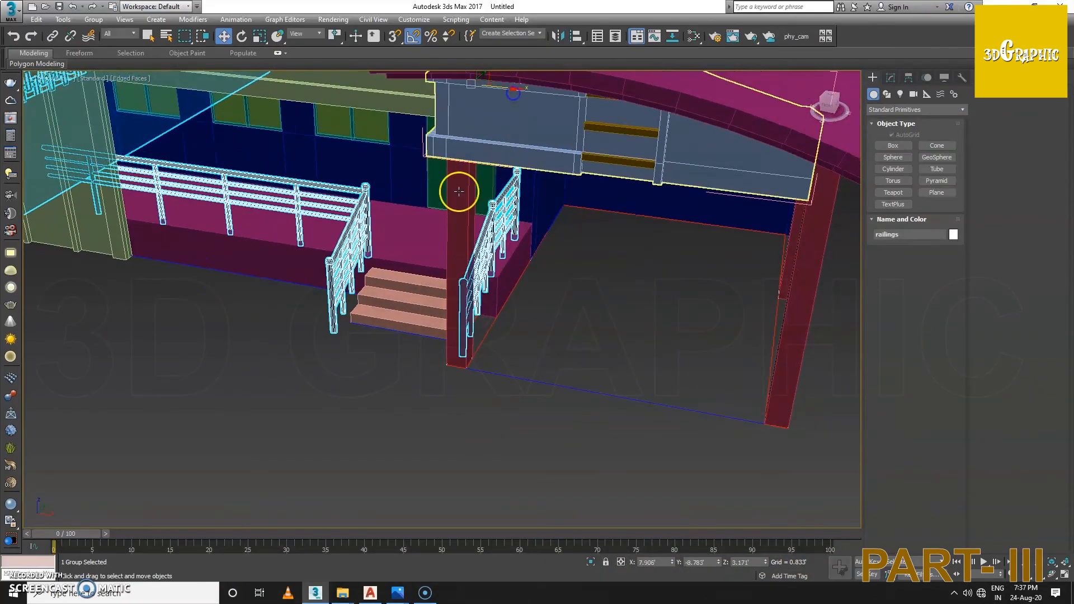
{"action": "middle_click_drag", "start_coordinate": [458, 192], "coordinate": [498, 204], "text": "alt"}
{"action": "scroll", "coordinate": [476, 268], "scroll_direction": "up", "scroll_amount": 2}
{"action": "left_click", "coordinate": [473, 288]}
{"action": "middle_click_drag", "start_coordinate": [472, 288], "coordinate": [501, 306], "text": "alt"}
{"action": "scroll", "coordinate": [481, 288], "scroll_direction": "down", "scroll_amount": 6}
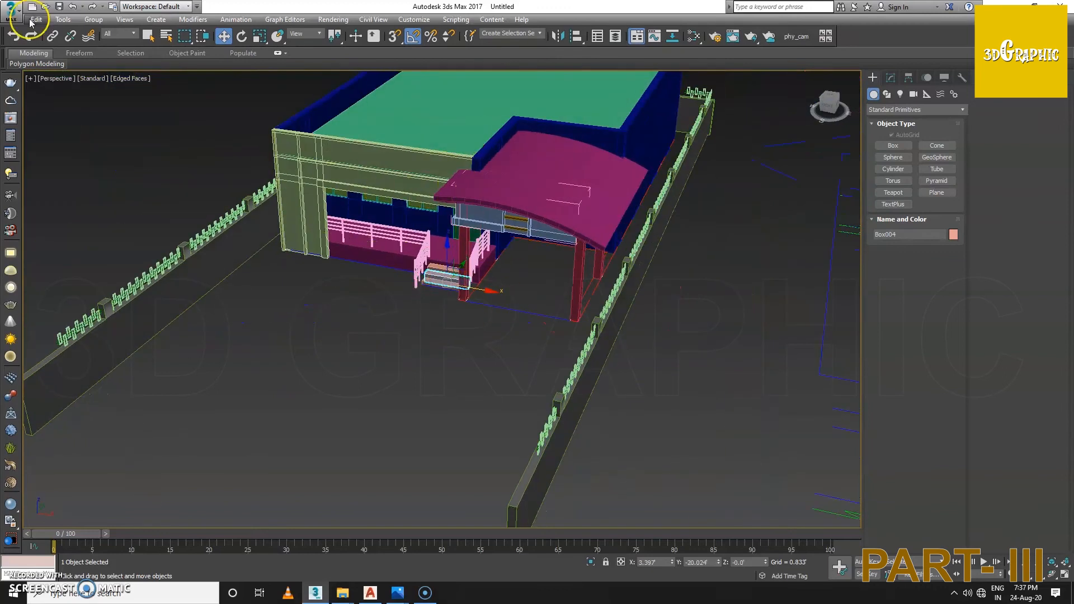
Step: Merge all objects from the car n tree file into the scene, opening it despite the missing DLLs
{"action": "left_click", "coordinate": [11, 12]}
{"action": "mouse_move", "coordinate": [42, 166]}
{"action": "left_click", "coordinate": [129, 87]}
{"action": "double_click", "coordinate": [95, 87]}
{"action": "left_click", "coordinate": [612, 385]}
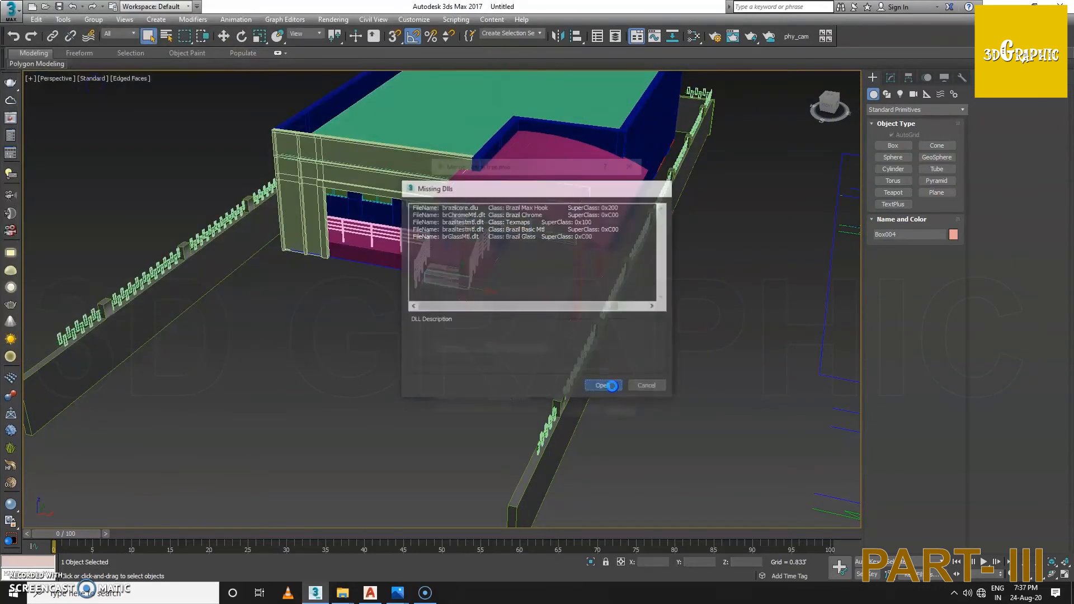
{"action": "left_click", "coordinate": [442, 366]}
{"action": "left_click", "coordinate": [589, 418]}
Step: Resolve the duplicate names, auto-renaming the merged material and applying this to all duplicates
{"action": "left_click", "coordinate": [504, 313]}
{"action": "left_click", "coordinate": [463, 342]}
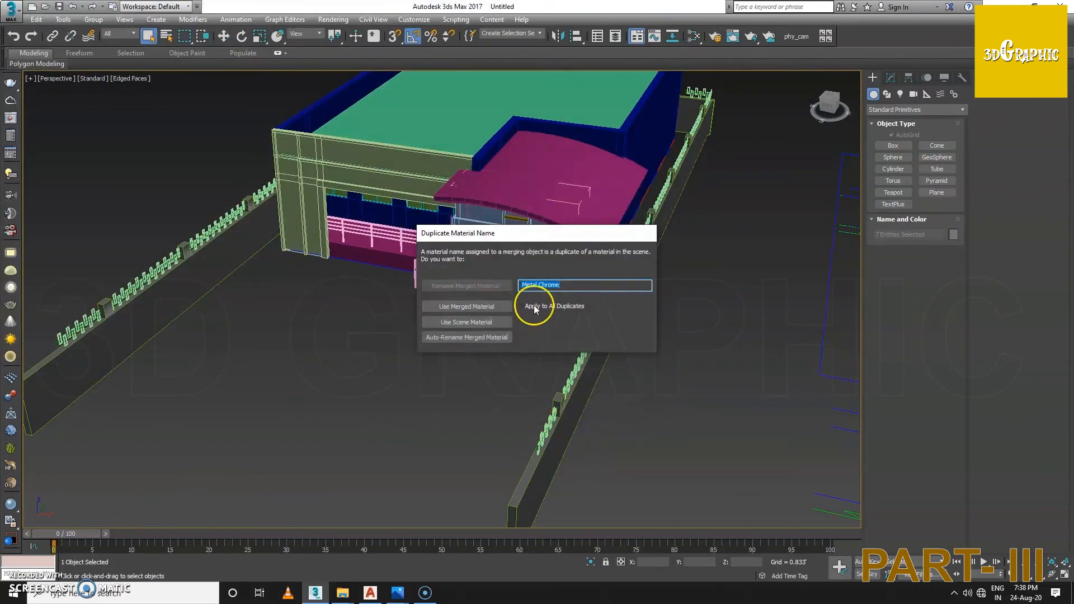
{"action": "left_click", "coordinate": [535, 307]}
{"action": "left_click", "coordinate": [469, 337]}
Step: Move the merged car and trees onto the house plot, with the car under the carport canopy
{"action": "scroll", "coordinate": [470, 336], "scroll_direction": "down", "scroll_amount": 6}
{"action": "middle_click_drag", "start_coordinate": [470, 333], "coordinate": [472, 338], "text": "alt"}
{"action": "key", "text": "t"}
{"action": "key", "text": "w"}
{"action": "left_click_drag", "start_coordinate": [286, 186], "coordinate": [437, 381]}
{"action": "key", "text": "p"}
{"action": "scroll", "coordinate": [436, 370], "scroll_direction": "up", "scroll_amount": 6}
{"action": "middle_click_drag", "start_coordinate": [436, 370], "coordinate": [455, 338], "text": "alt"}
Step: Raise the car and trees about 1.422' in the front view so the car's wheels stand at ground level
{"action": "scroll", "coordinate": [470, 386], "scroll_direction": "up", "scroll_amount": 2}
{"action": "middle_click_drag", "start_coordinate": [470, 386], "coordinate": [407, 292], "text": "alt"}
{"action": "key", "text": "f"}
{"action": "scroll", "coordinate": [426, 345], "scroll_direction": "up", "scroll_amount": 3}
{"action": "scroll", "coordinate": [453, 342], "scroll_direction": "up", "scroll_amount": 2}
{"action": "left_click_drag", "start_coordinate": [453, 330], "coordinate": [453, 290]}
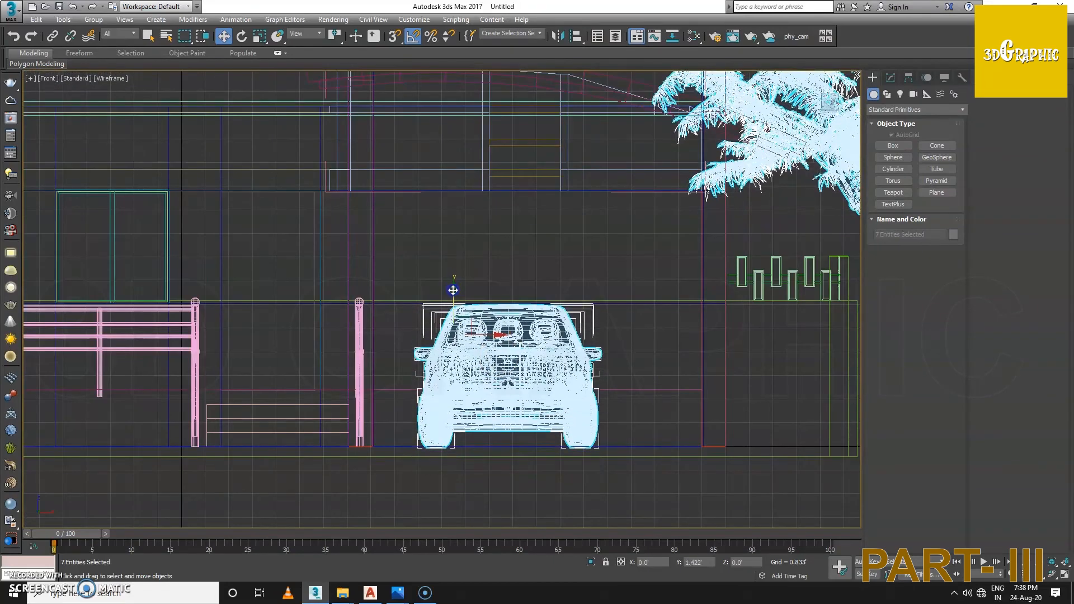
{"action": "key", "text": "p"}
Step: Create a large ground plane extending beneath the house, boundary walls, car and trees
{"action": "left_click", "coordinate": [478, 314]}
{"action": "scroll", "coordinate": [487, 325], "scroll_direction": "up", "scroll_amount": 4}
{"action": "middle_click_drag", "start_coordinate": [498, 319], "coordinate": [529, 352], "text": "alt"}
{"action": "scroll", "coordinate": [529, 353], "scroll_direction": "down", "scroll_amount": 5}
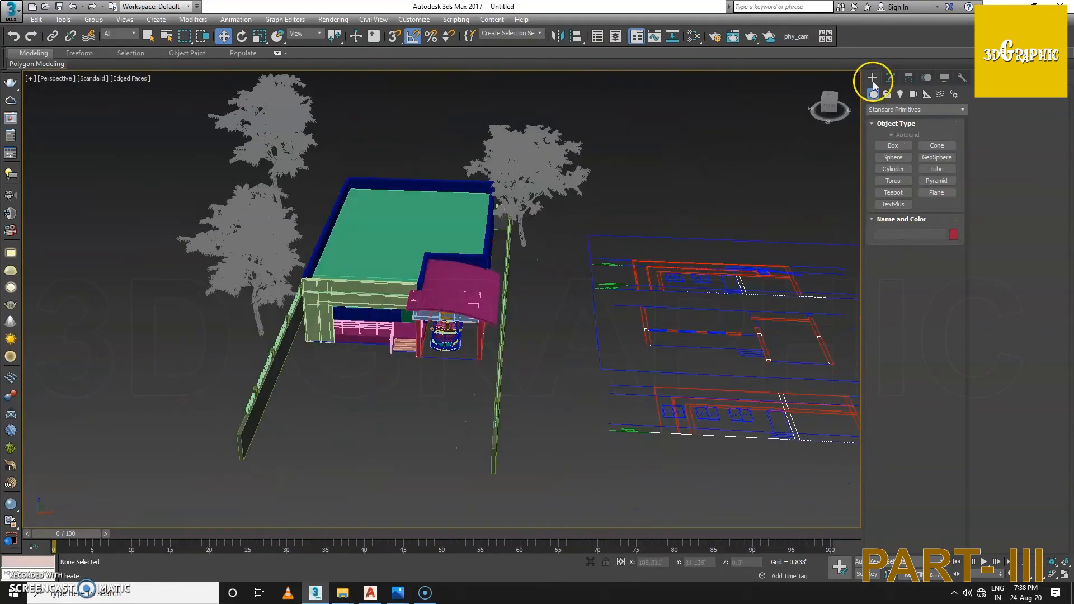
{"action": "left_click", "coordinate": [936, 192]}
{"action": "scroll", "coordinate": [492, 336], "scroll_direction": "down", "scroll_amount": 3}
{"action": "left_click_drag", "start_coordinate": [269, 171], "coordinate": [814, 531]}
{"action": "scroll", "coordinate": [511, 336], "scroll_direction": "up", "scroll_amount": 6}
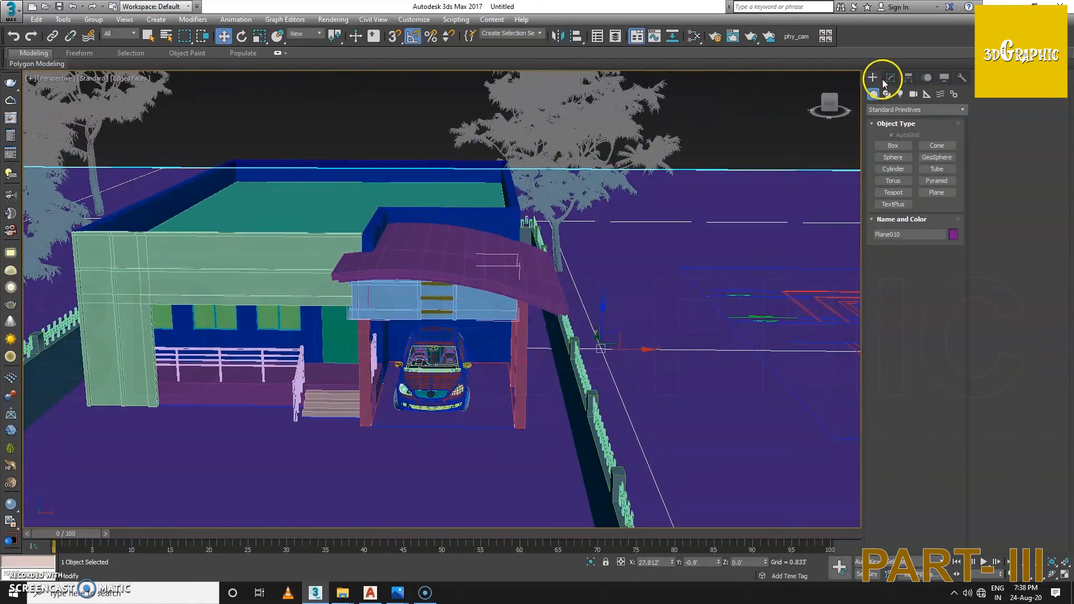
Step: Rename the new plane as ground and change its object colour to light purple
{"action": "left_click", "coordinate": [891, 77]}
{"action": "middle_click_drag", "start_coordinate": [680, 246], "coordinate": [615, 238], "text": "alt"}
{"action": "left_click", "coordinate": [963, 94]}
{"action": "left_click", "coordinate": [617, 252]}
{"action": "left_click", "coordinate": [595, 357]}
Step: Examine the assembled house, porch railings, carport, car, boundary walls and trees from several angles
{"action": "middle_click_drag", "start_coordinate": [436, 347], "coordinate": [503, 321], "text": "alt"}
{"action": "middle_click_drag", "start_coordinate": [412, 388], "coordinate": [390, 415], "text": "alt"}
{"action": "scroll", "coordinate": [420, 352], "scroll_direction": "up", "scroll_amount": 3}
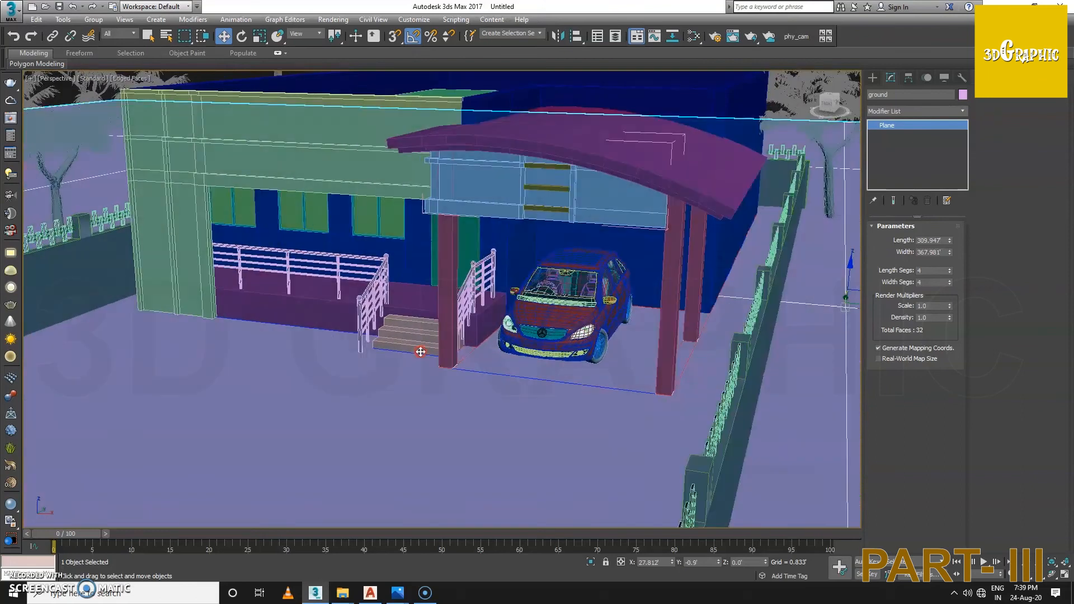
{"action": "middle_click_drag", "start_coordinate": [431, 332], "coordinate": [405, 452]}
{"action": "mouse_move", "coordinate": [450, 319]}
{"action": "middle_mouse_down", "text": "alt"}
{"action": "mouse_move", "coordinate": [489, 319]}
{"action": "mouse_move", "coordinate": [459, 314]}
{"action": "middle_mouse_up", "text": "alt"}
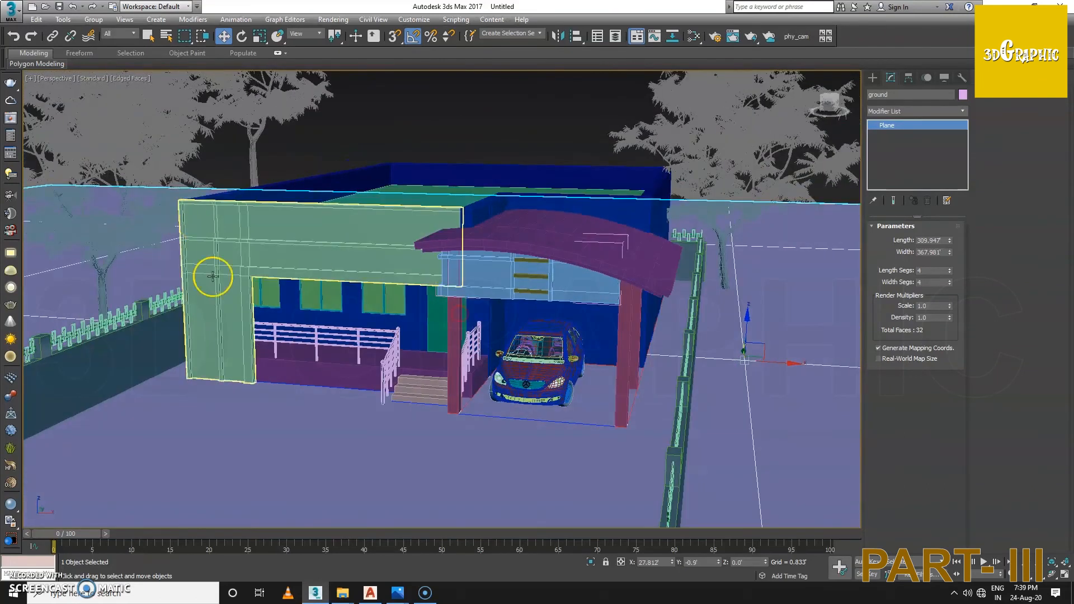
{"action": "middle_click_drag", "start_coordinate": [557, 295], "coordinate": [488, 310], "text": "alt"}
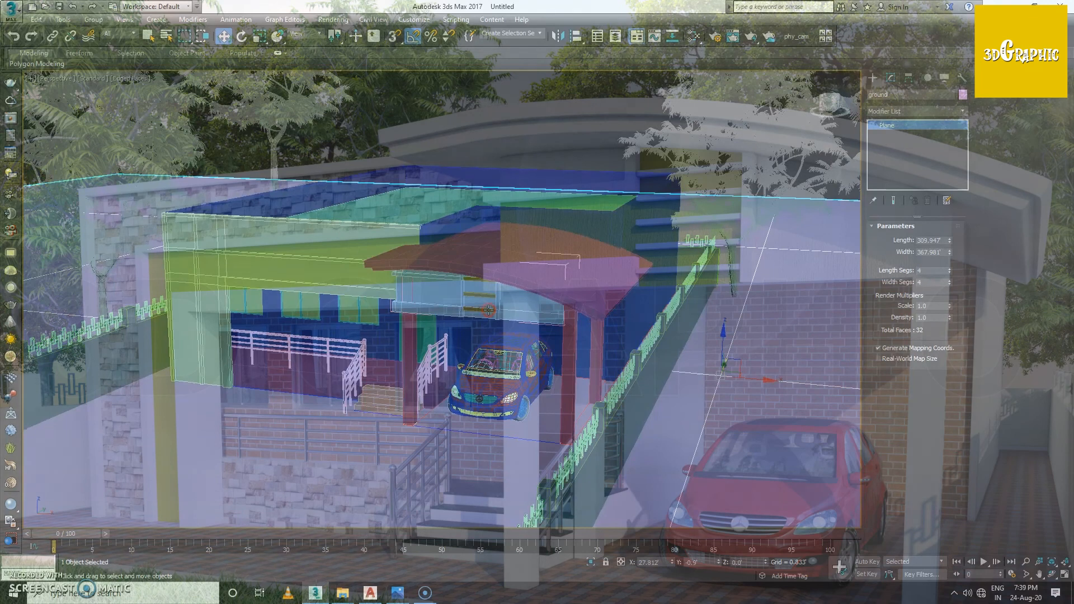
{"action": "left_click", "coordinate": [521, 324]}
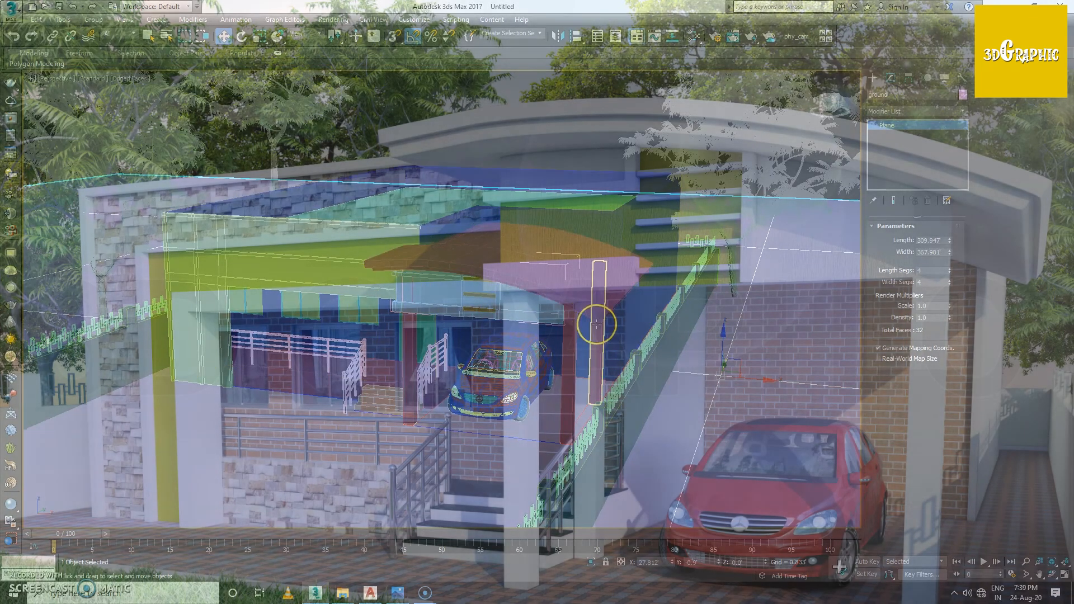